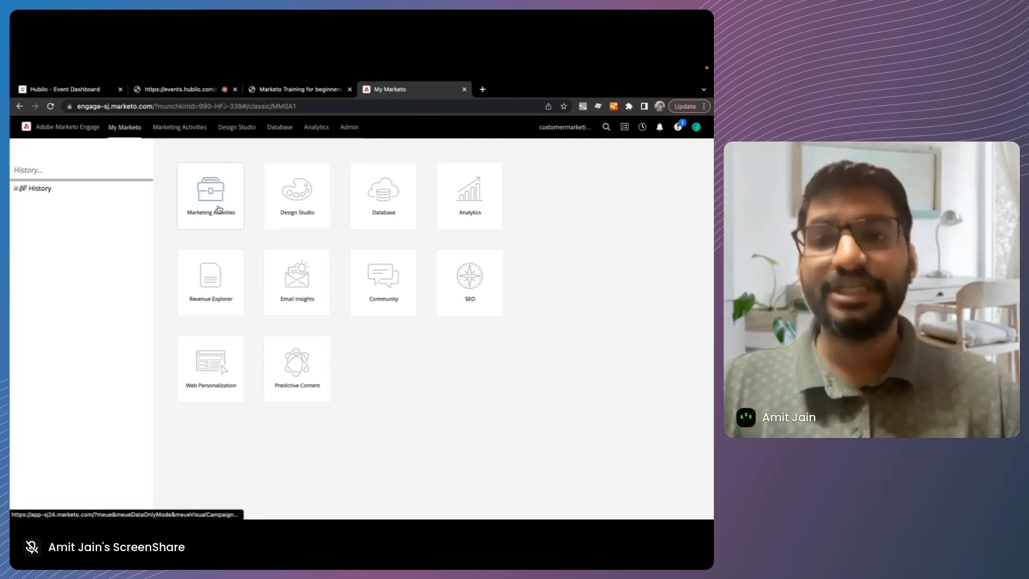
Step: Open Marketing Activities and expand the All Users tree down to the Marketo Training folder
left_click(219, 209)
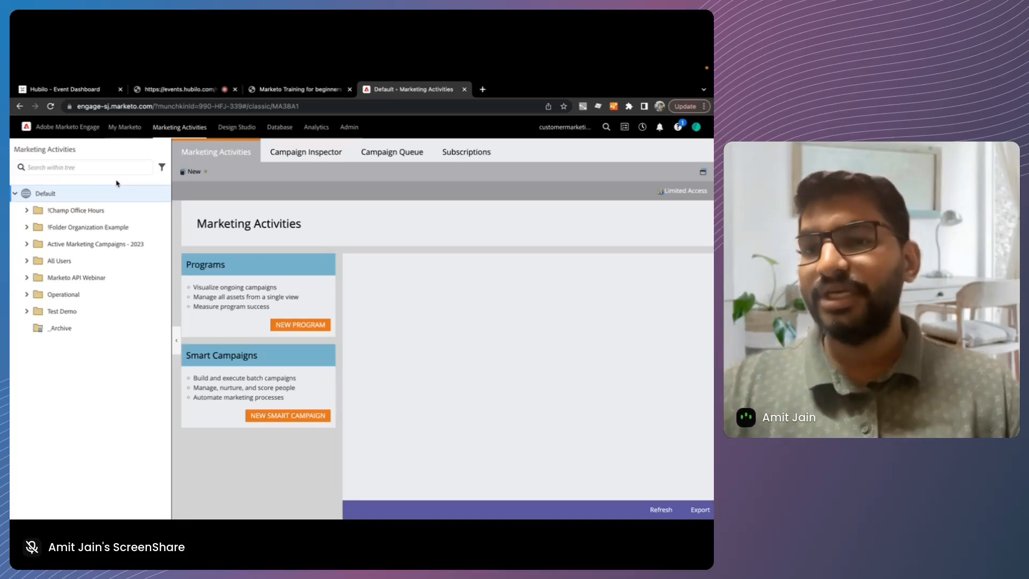
left_click(25, 262)
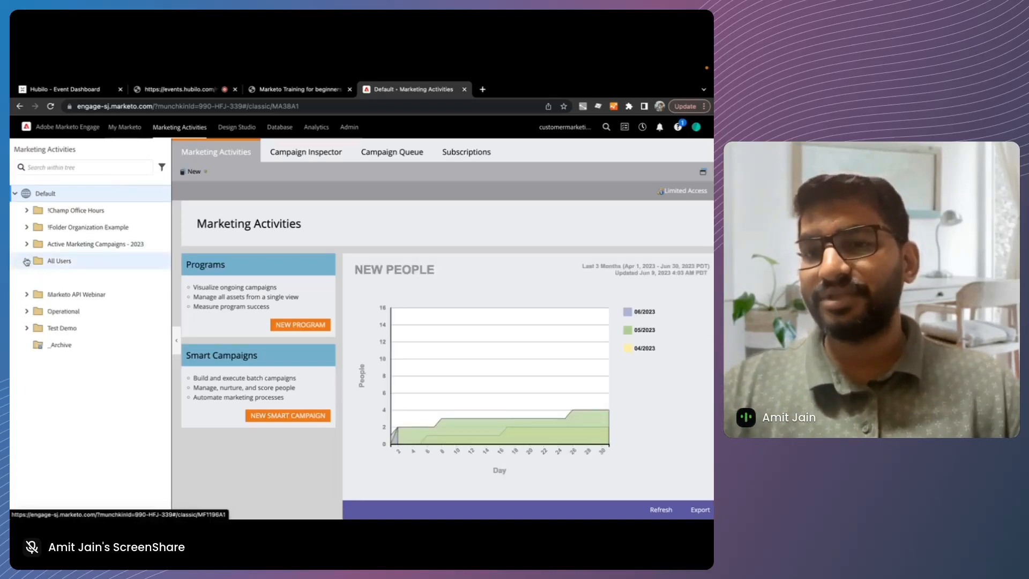
scroll(33, 303, "down", 1)
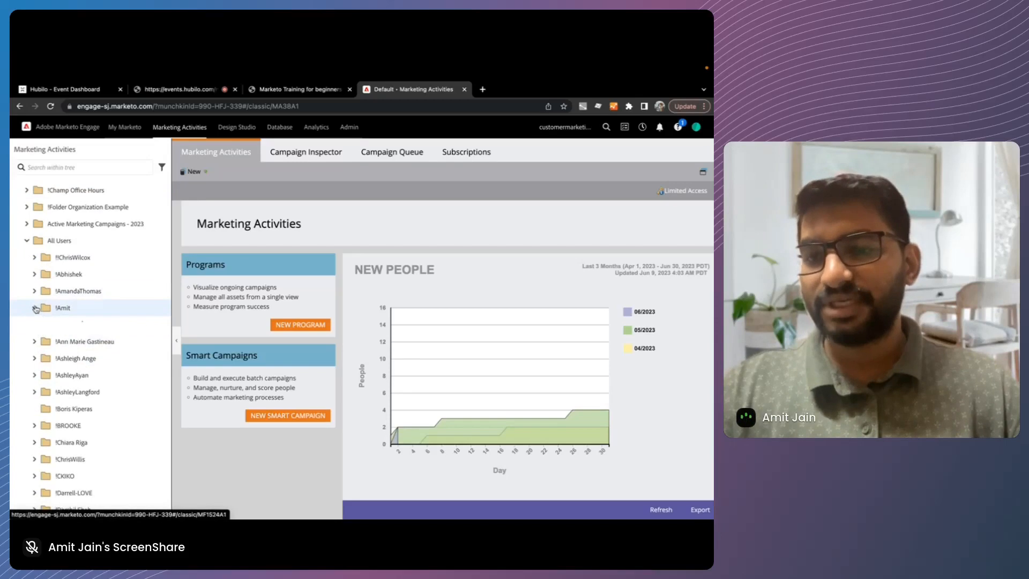
left_click(35, 308)
scroll(39, 300, "down", 2)
left_click(42, 286)
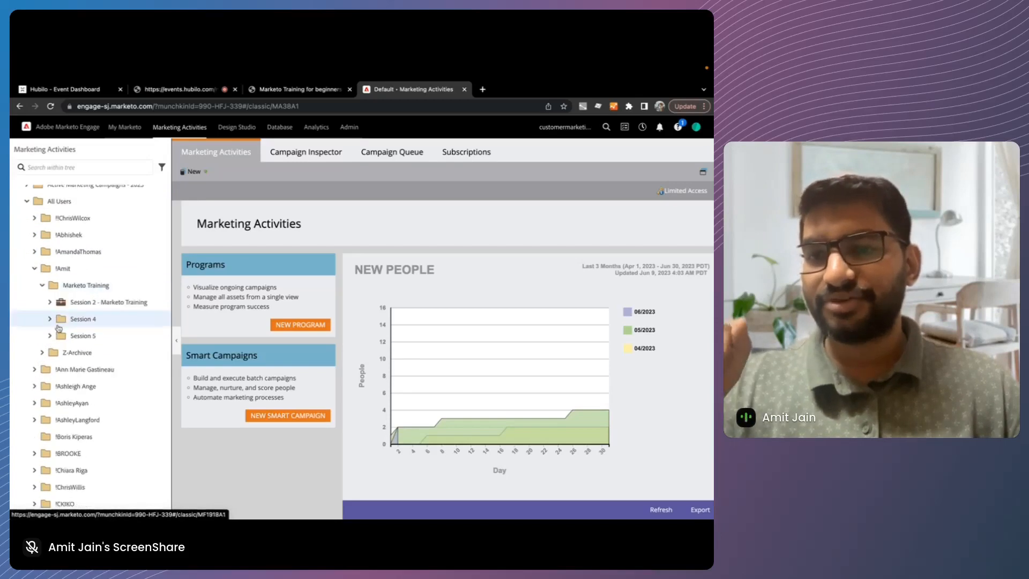
Step: Create a campaign folder named Session 6 inside the Marketo Training folder
scroll(59, 281, "down", 1)
right_click(84, 271)
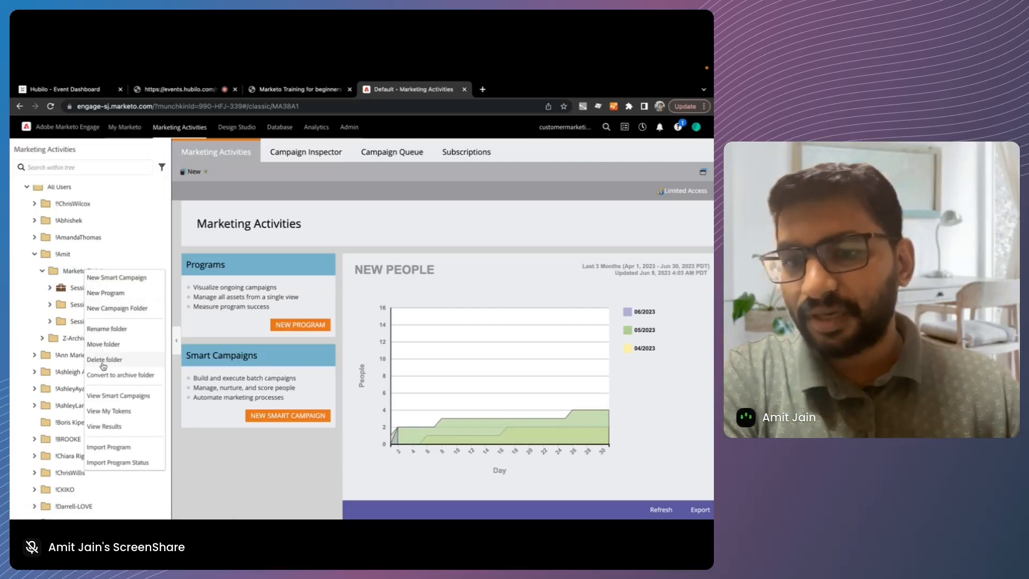
left_click(117, 308)
left_click(311, 323)
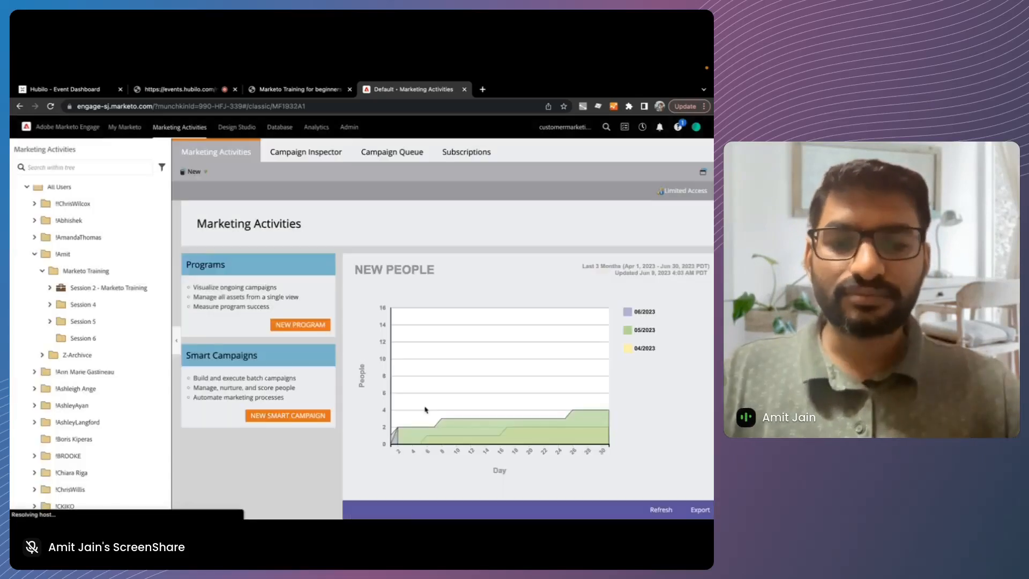
Step: Start a new program in the Session 6 folder and name it Engagement program - Training
left_click(79, 341)
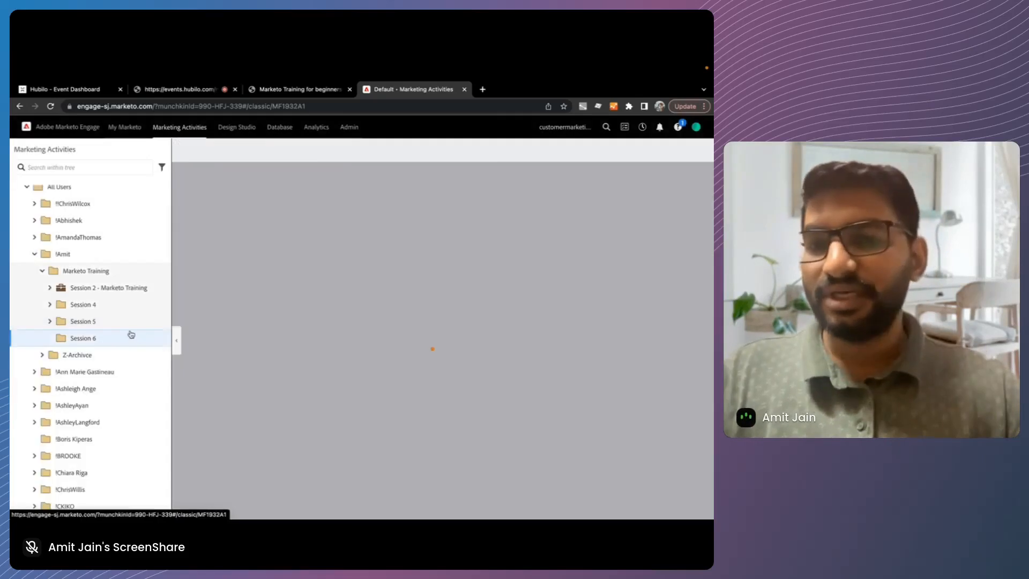
right_click(78, 339)
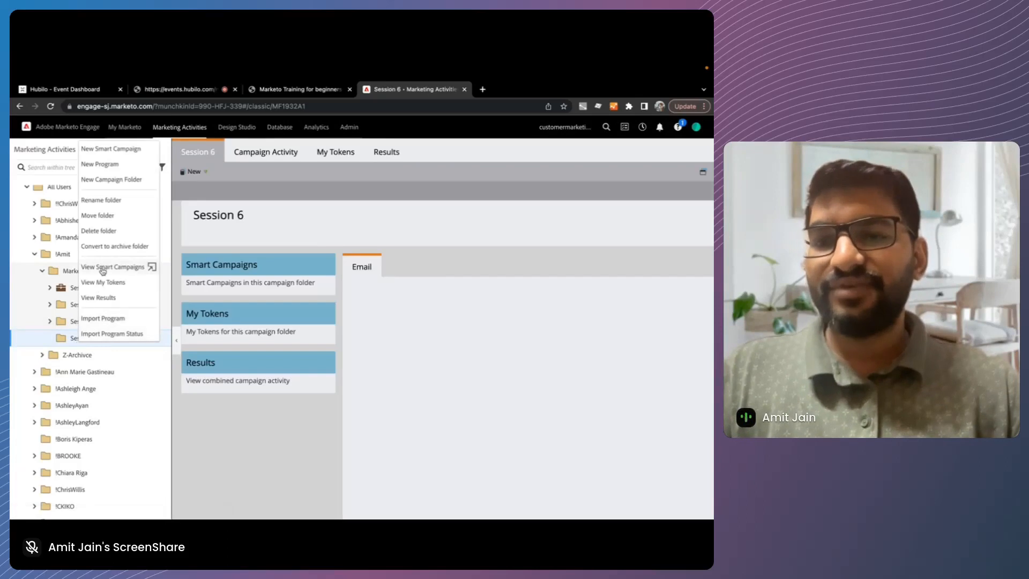
left_click(106, 165)
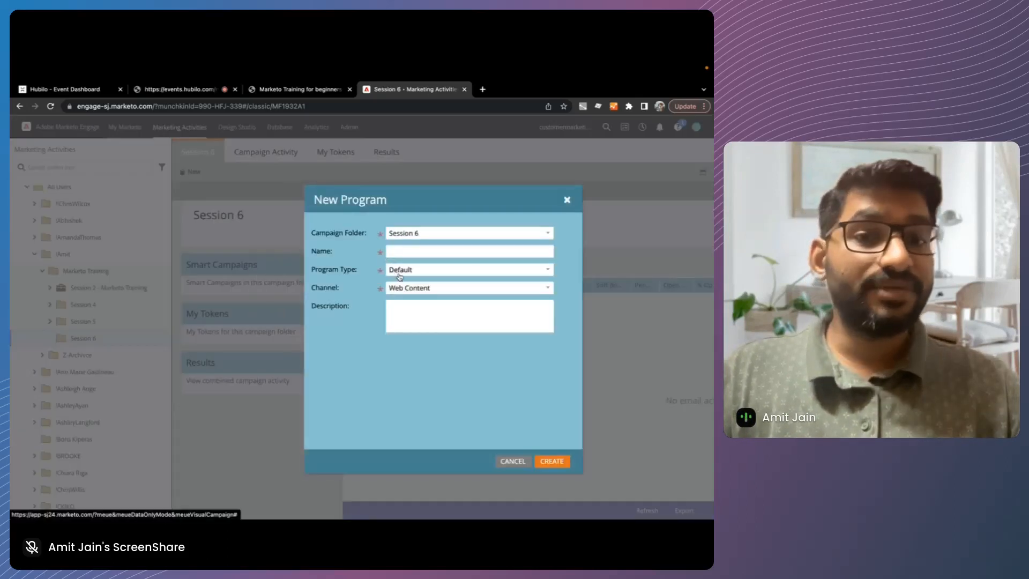
left_click(397, 255)
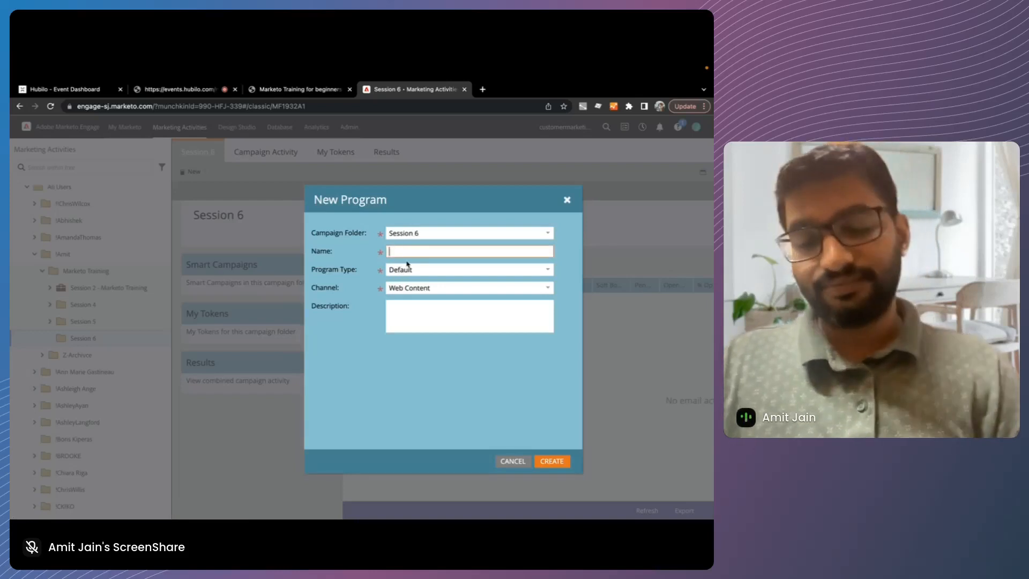
type("En")
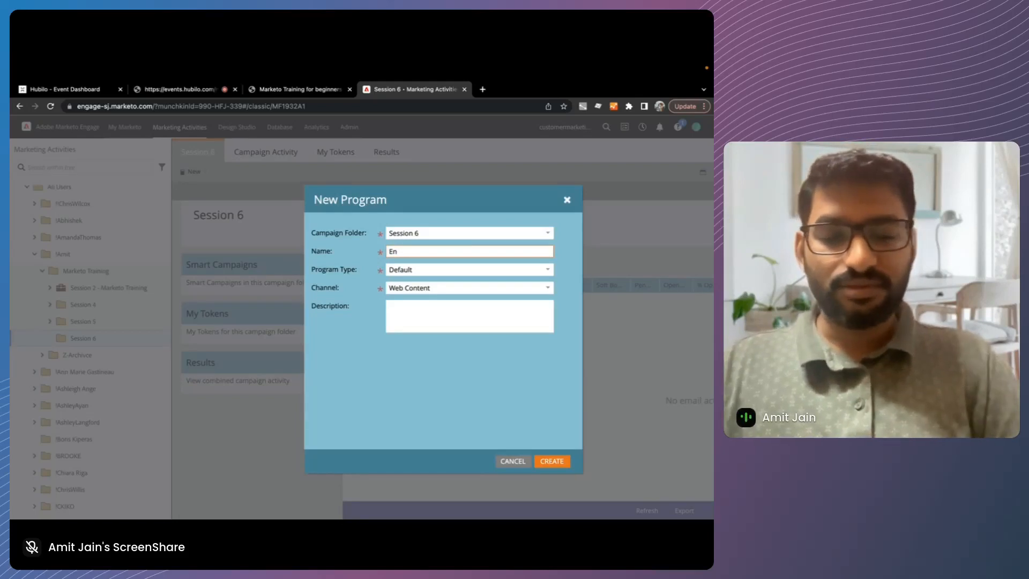
type("gagement program - Trai")
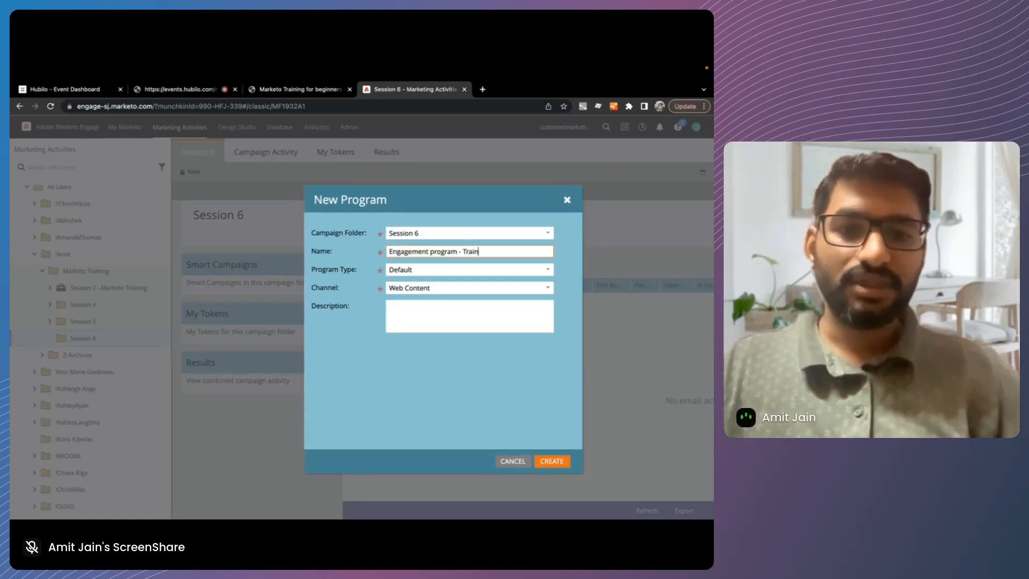
type("n")
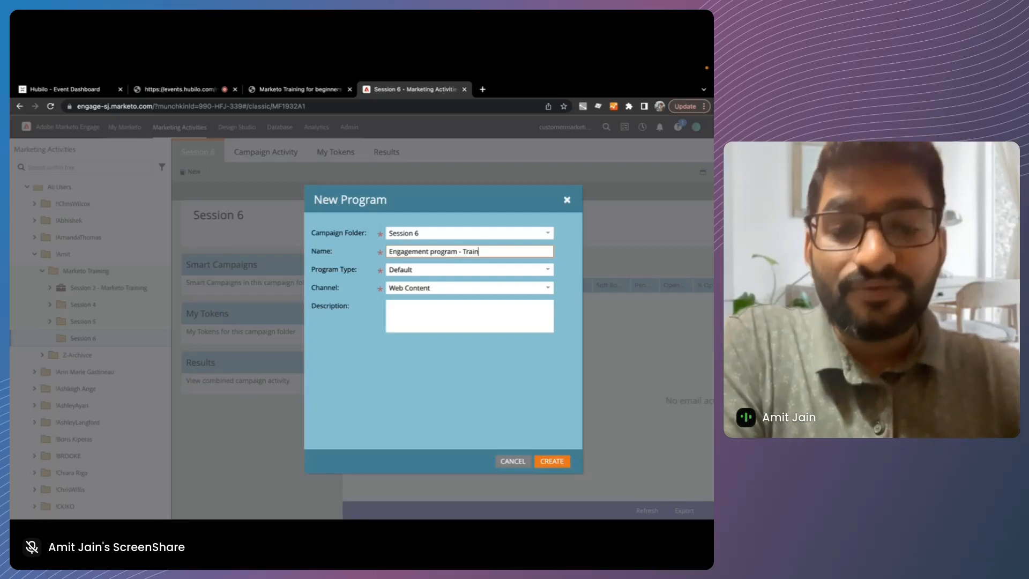
type("ing")
Step: Set the program type to Engagement with the Nurture channel and create the program
left_click(399, 270)
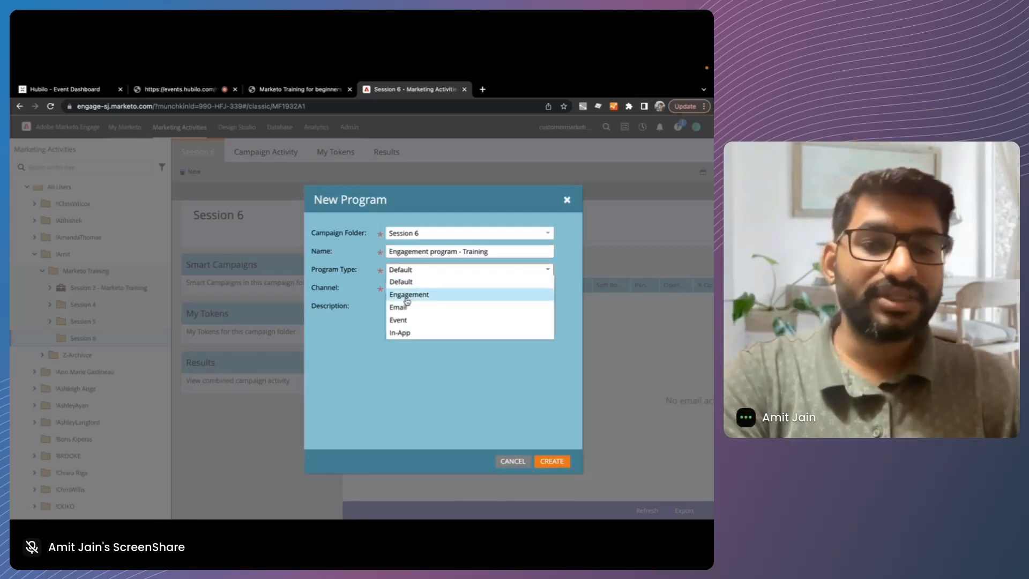
left_click(406, 295)
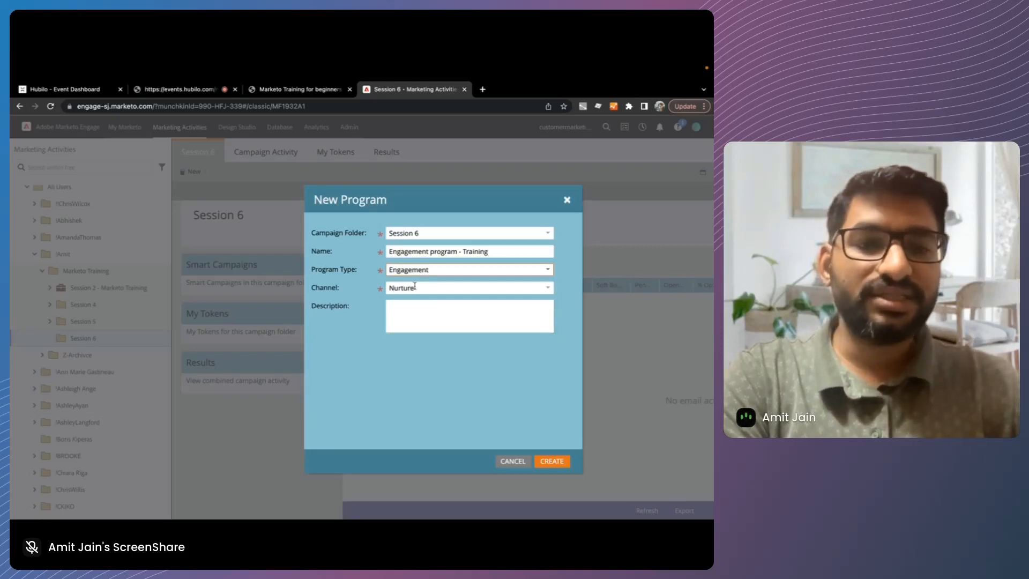
left_click(414, 285)
left_click(386, 300)
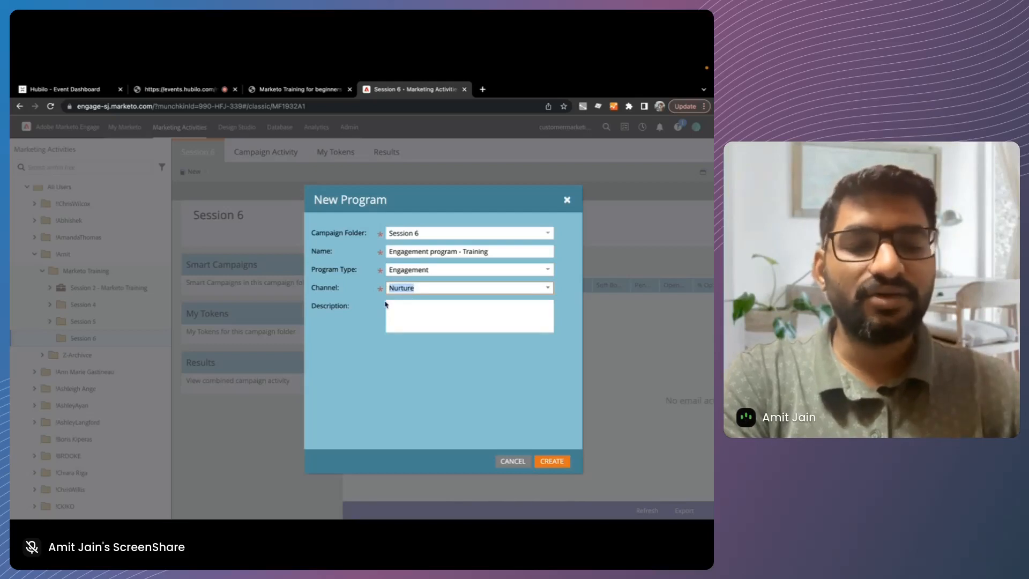
key("Return")
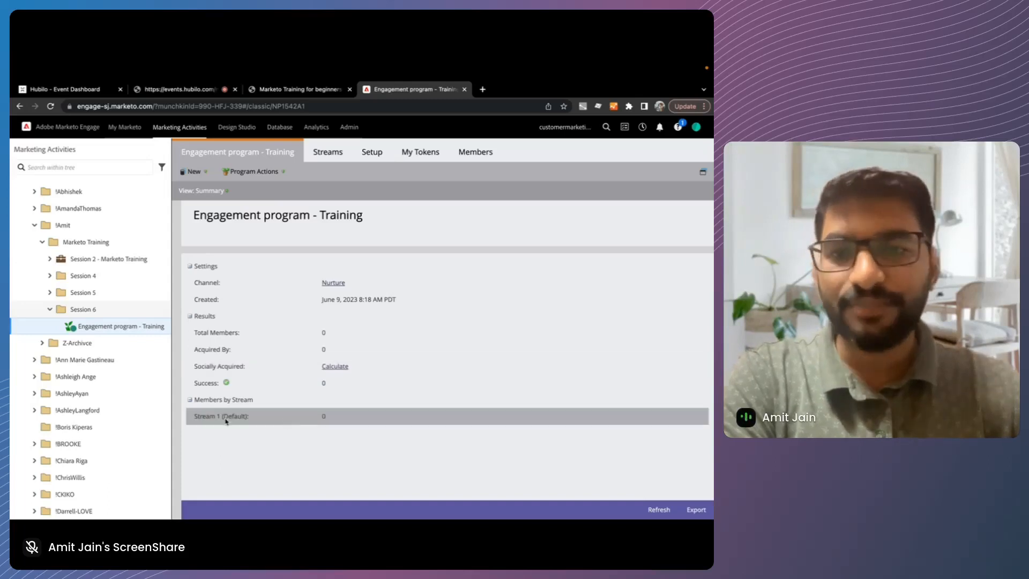
Step: Review the program's Used By, Membership and Dashboard views, including the dashboard's stream filter options
left_click(208, 191)
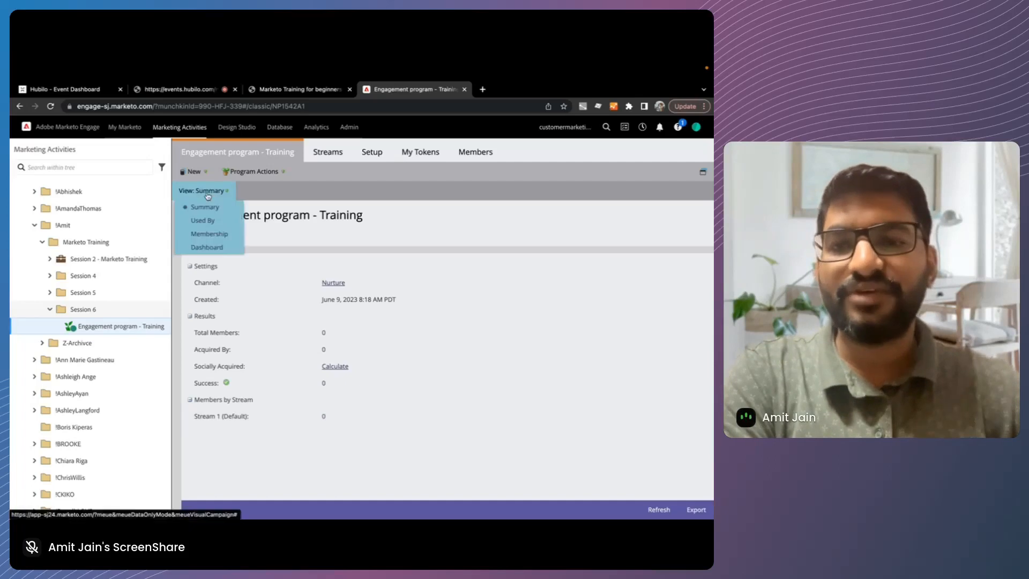
left_click(209, 221)
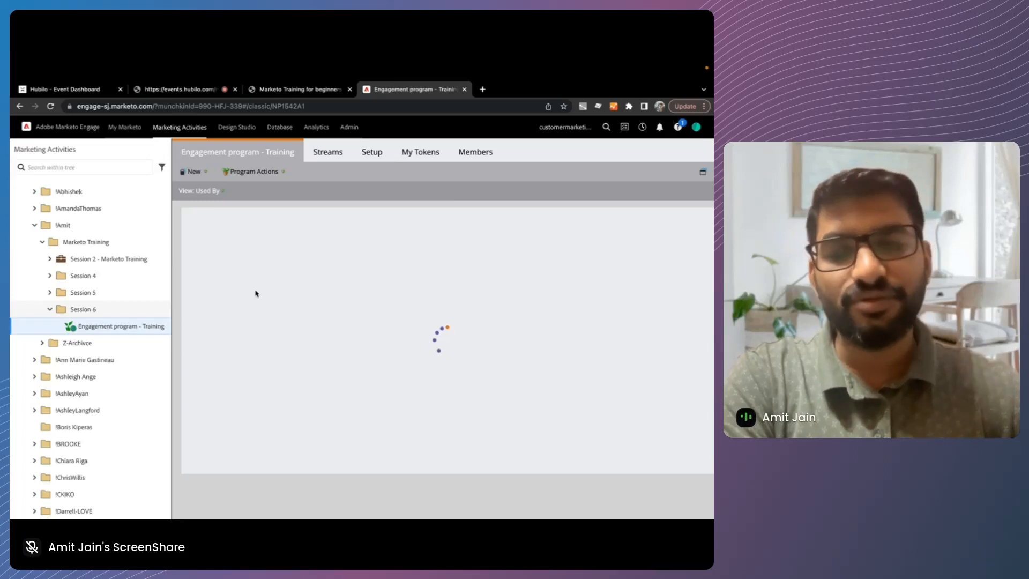
left_click(212, 191)
left_click(211, 235)
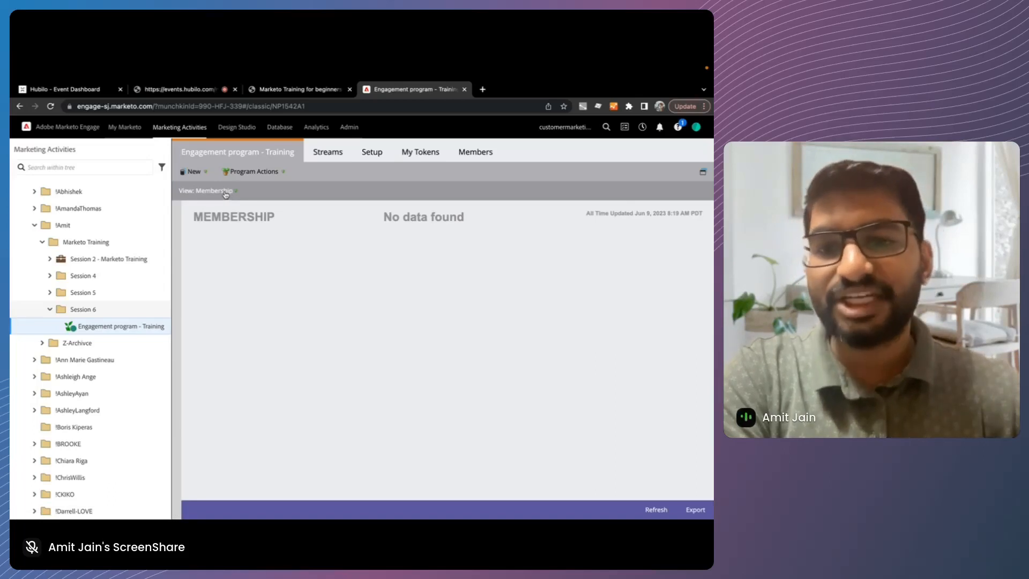
left_click(225, 194)
left_click(234, 227)
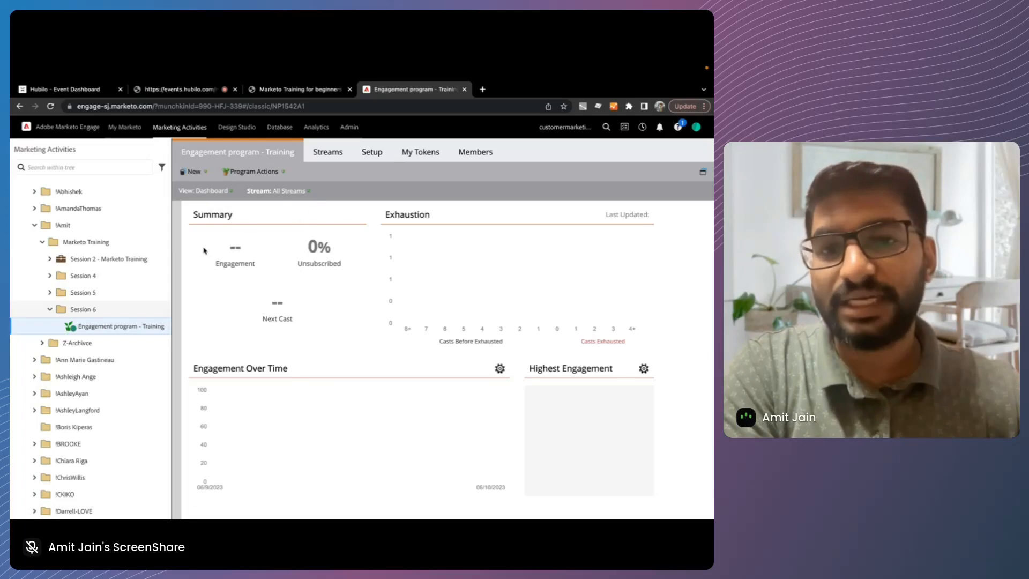
mouse_move(273, 191)
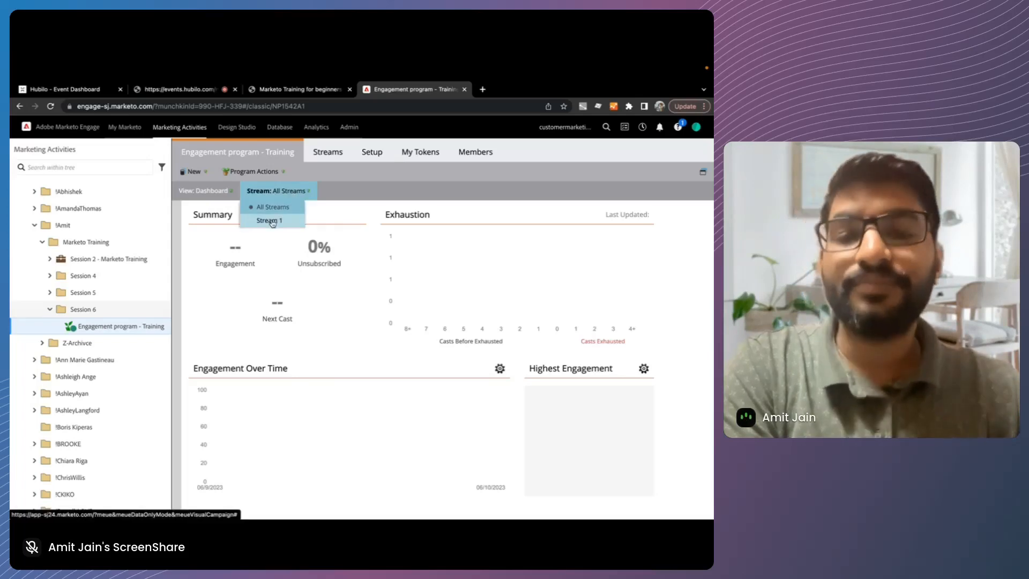
Step: Rename the program's first stream to Cold as in the example slide, and add a second stream
left_click(327, 154)
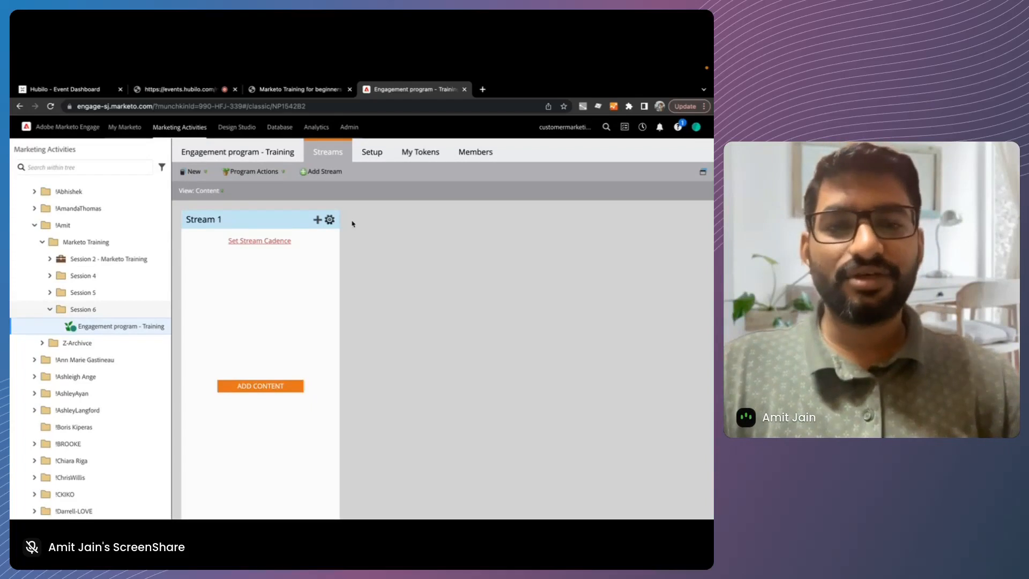
key("super+Tab")
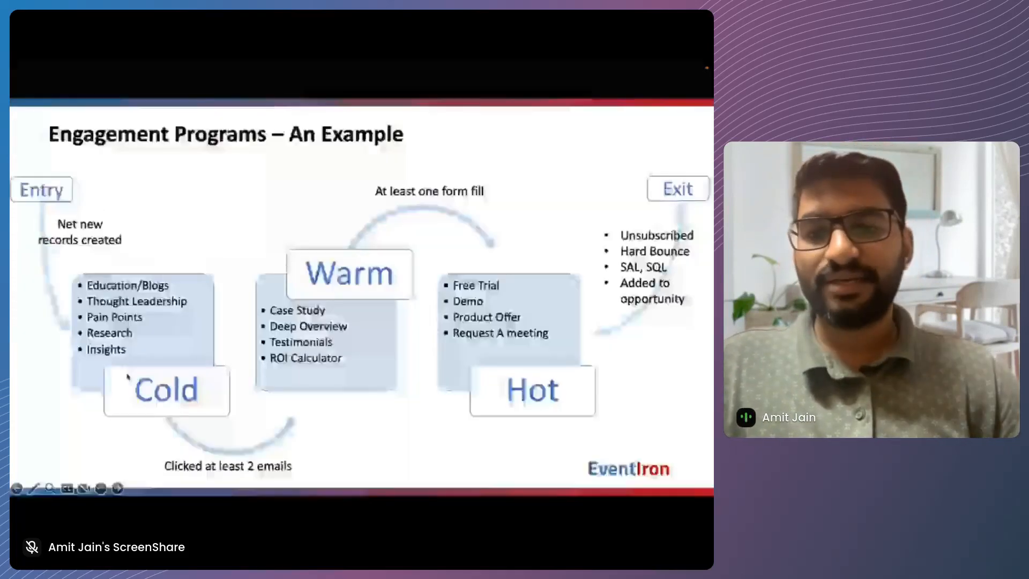
key("ctrl+Right")
left_click(329, 219)
left_click(355, 223)
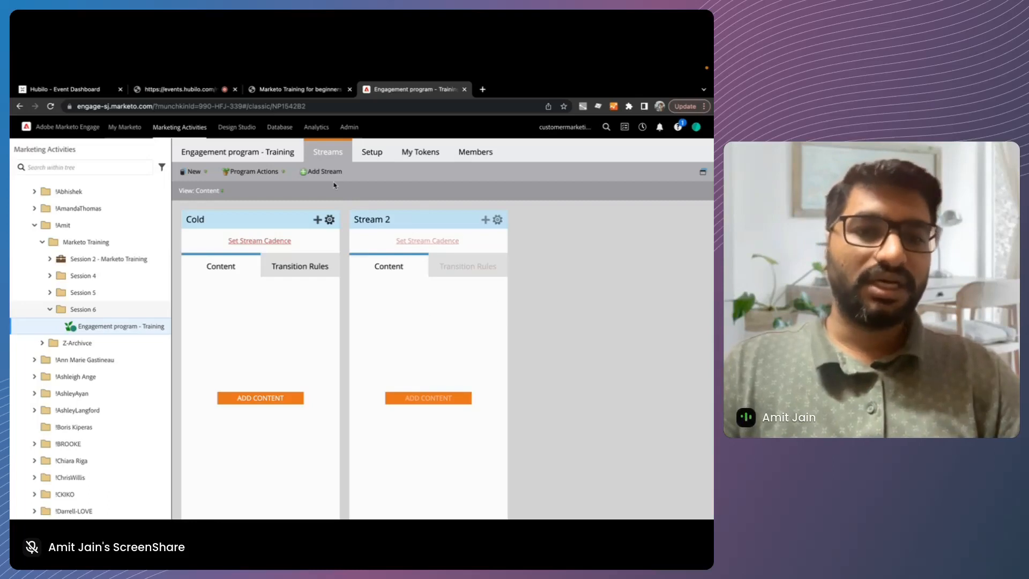
Step: Rename the second stream to Warm
left_click(497, 220)
left_click(518, 232)
triple_click(458, 301)
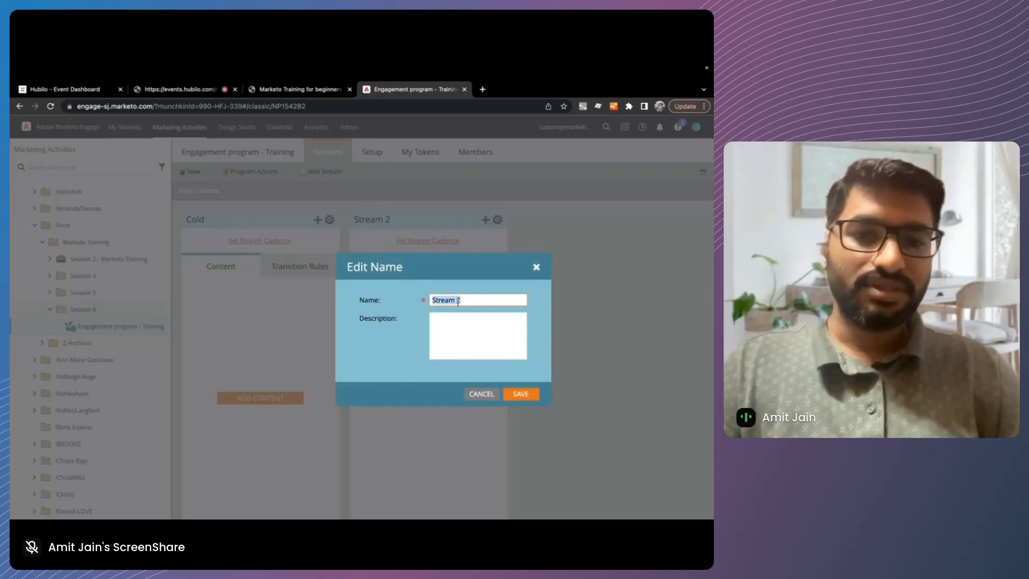
type("Warm")
key("Return")
Step: Add a third stream to the program and name it Hot
left_click(321, 172)
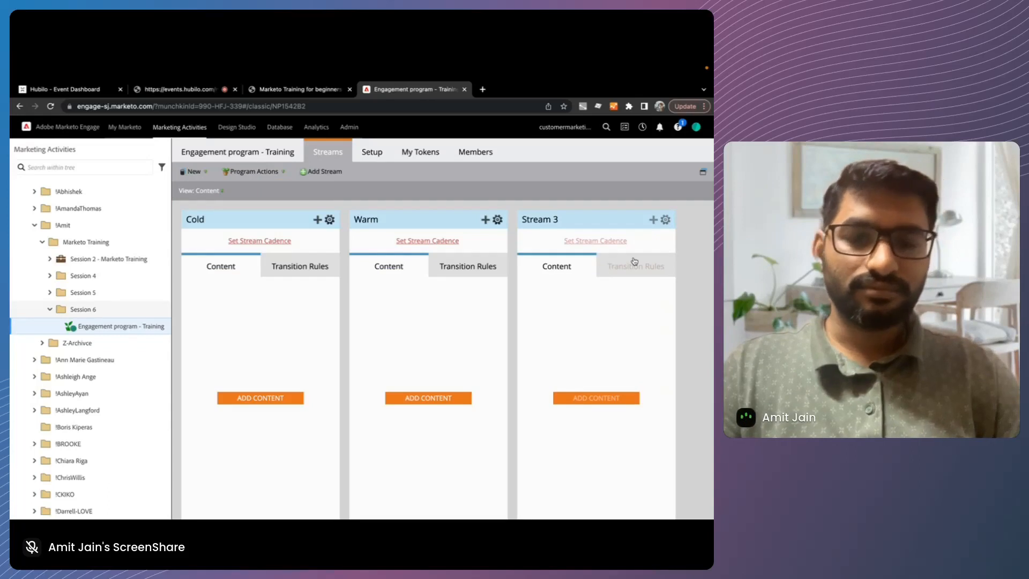
triple_click(447, 303)
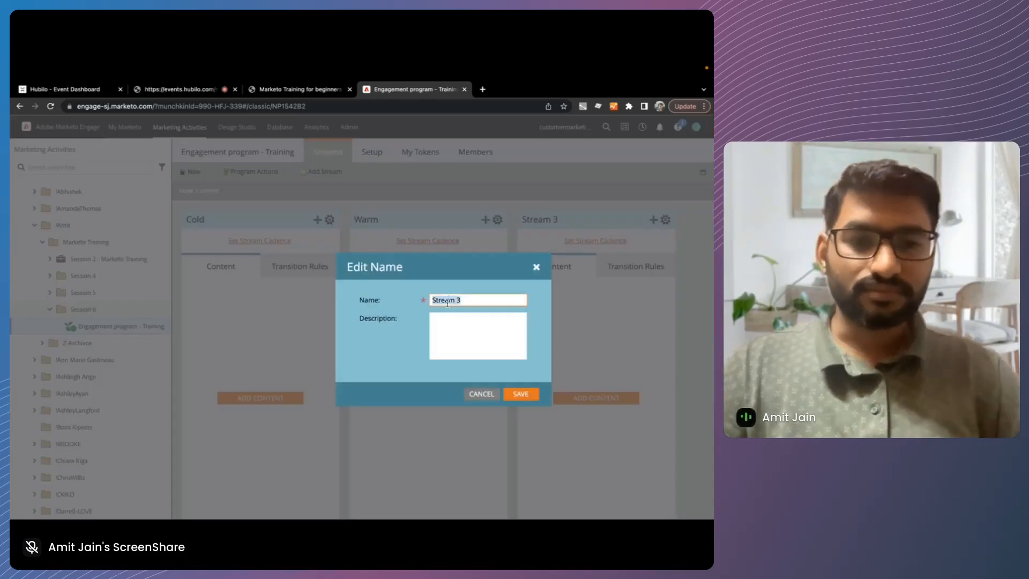
type("Hot")
key("Return")
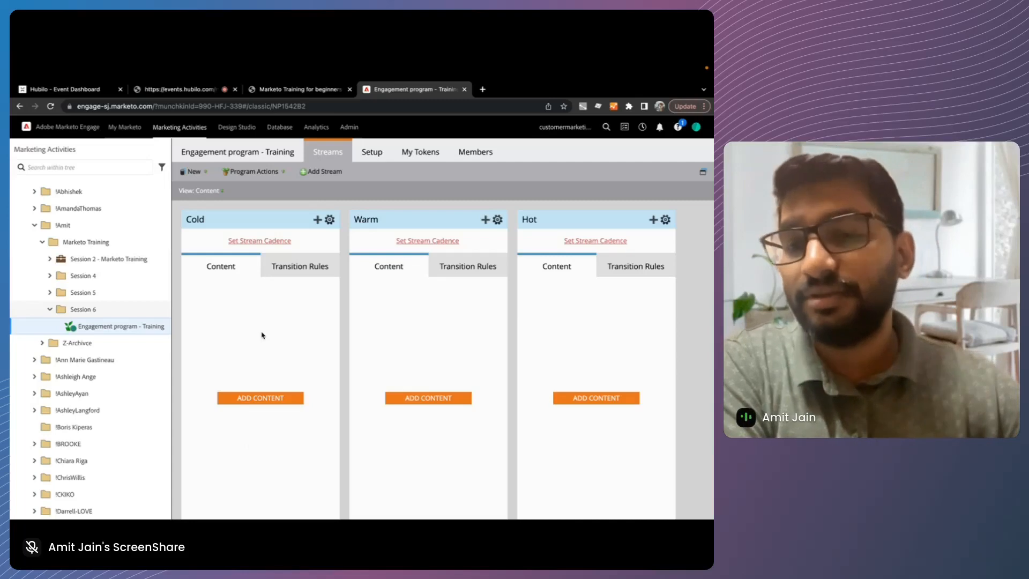
Step: Try to create a new local asset in Engagement program - Training, closing the extra browser tabs
scroll(94, 321, "down", 1)
right_click(94, 302)
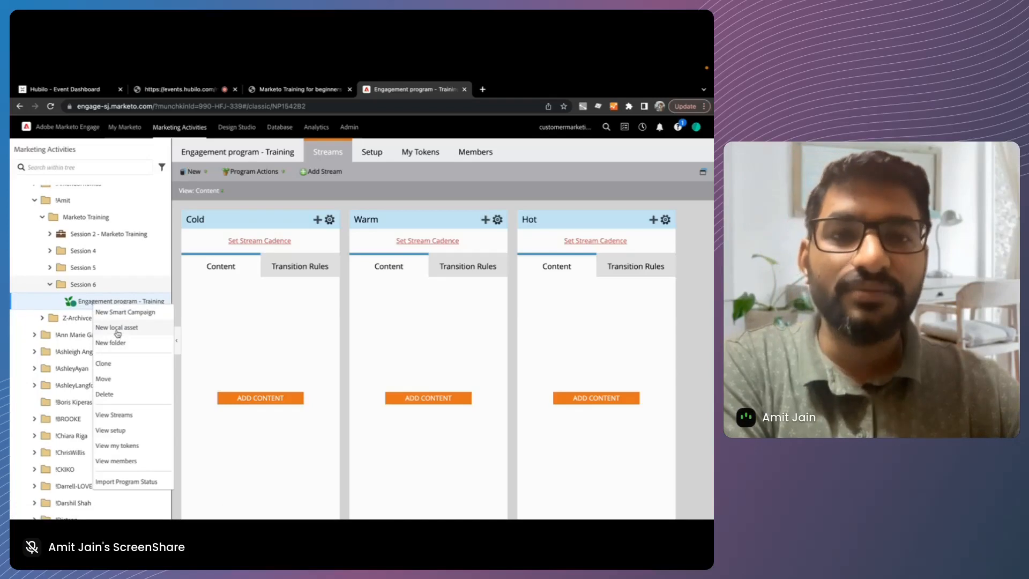
left_click(117, 327)
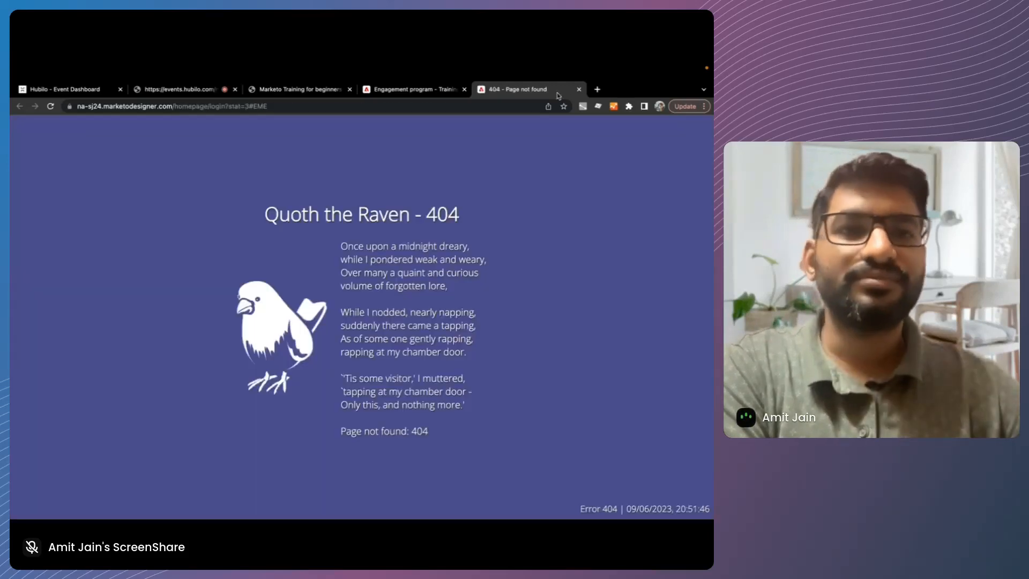
left_click(579, 90)
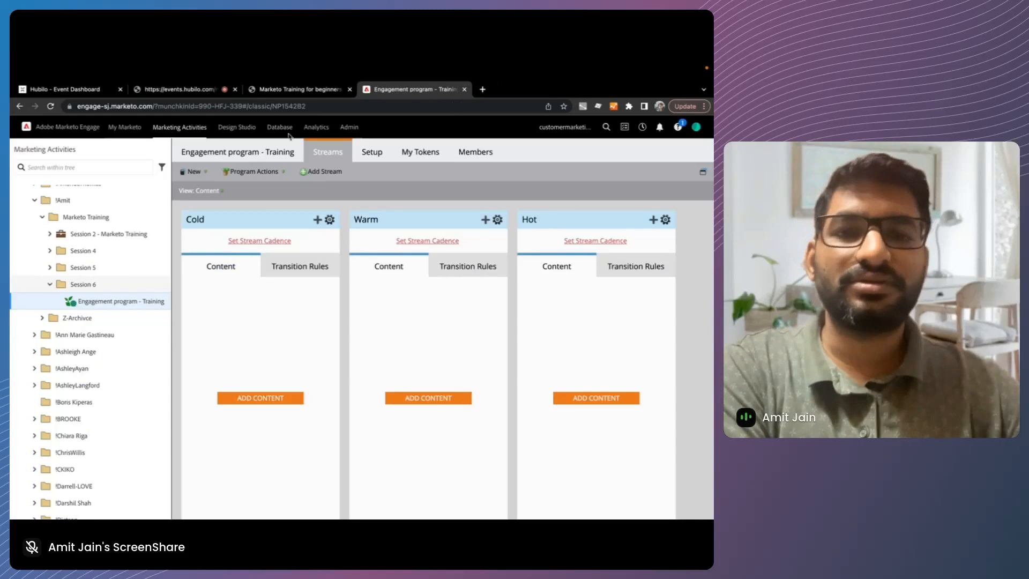
right_click(121, 302)
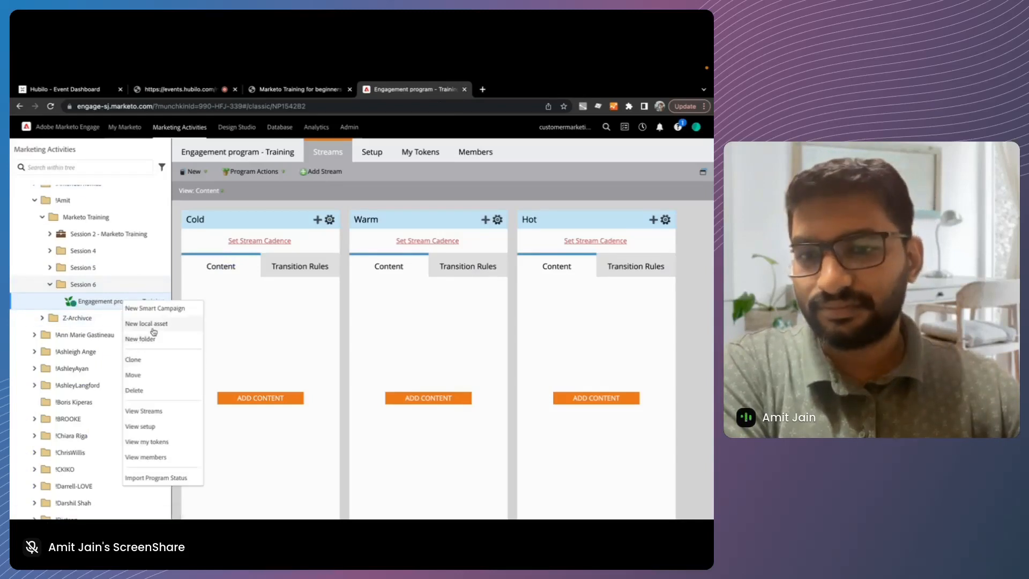
left_click(155, 328)
left_click(408, 272)
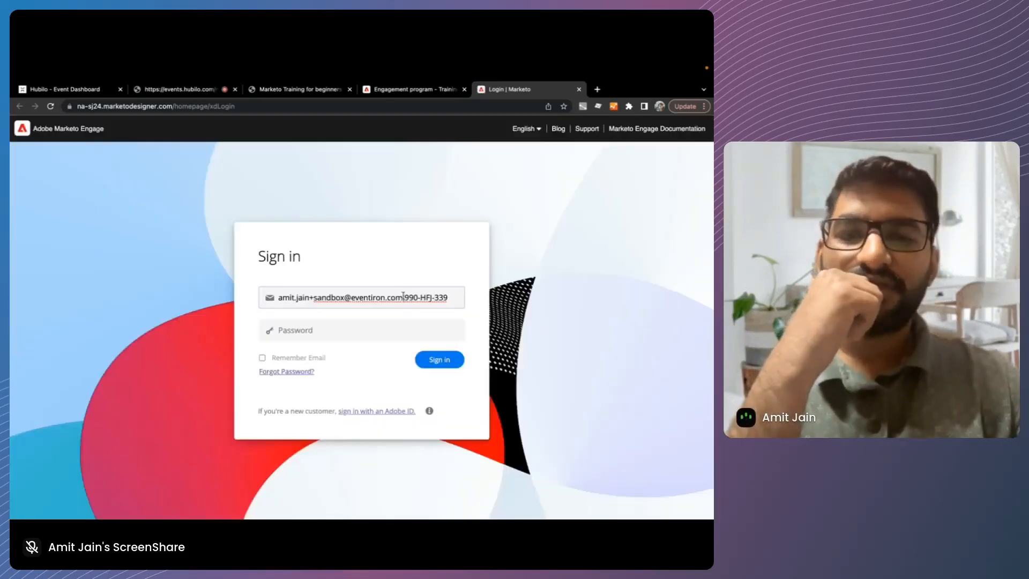
left_click(579, 89)
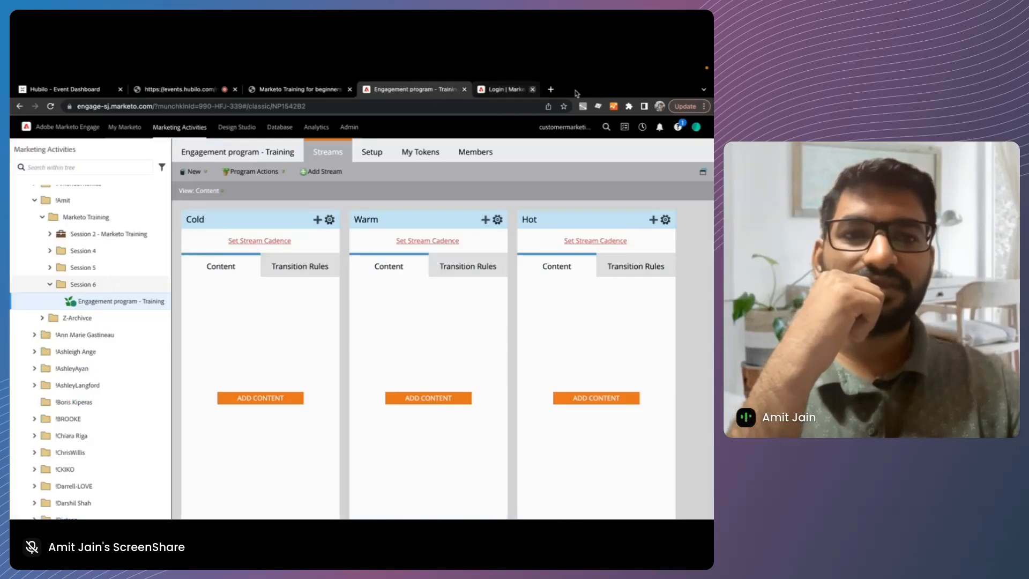
Step: Reload the Engagement program page and sign in again with the saved sandbox account's e-mail and password
left_click(51, 106)
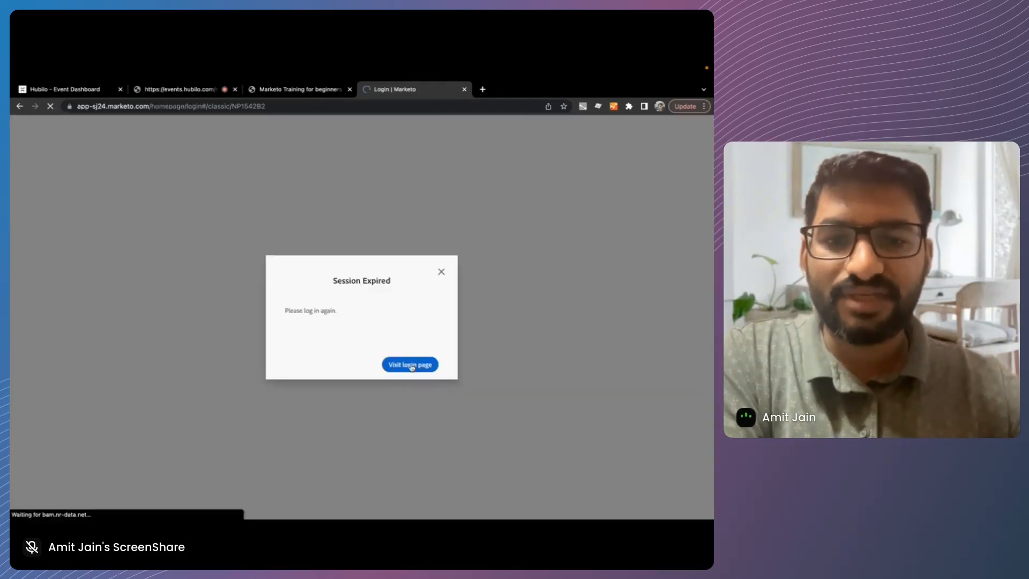
left_click(410, 364)
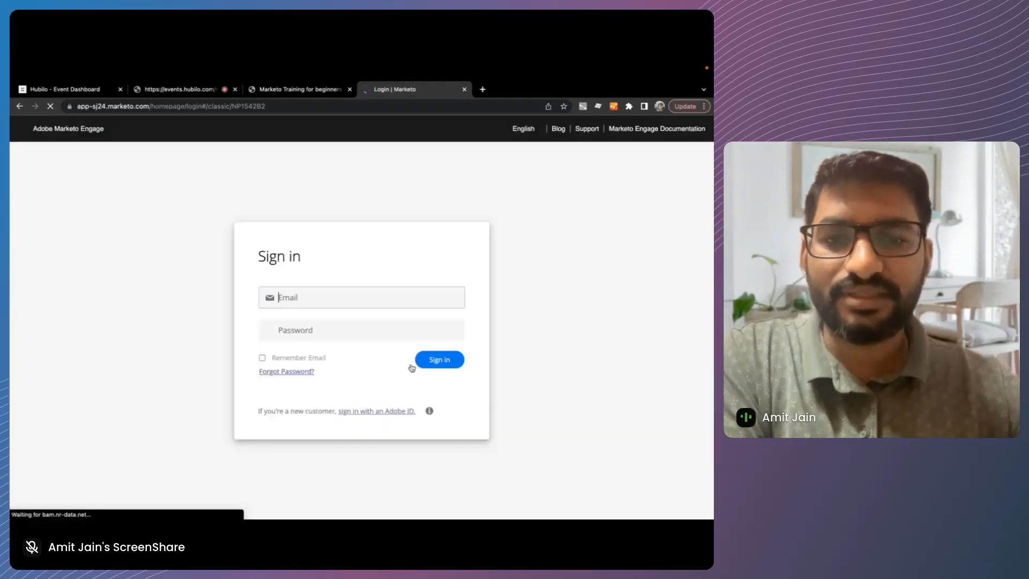
left_click(419, 298)
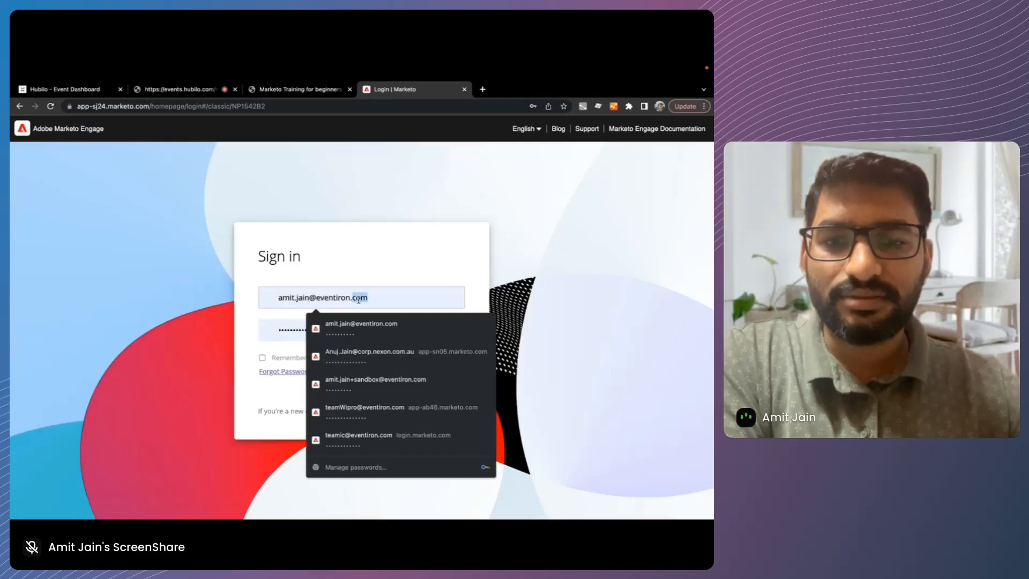
left_click(385, 382)
left_click(451, 365)
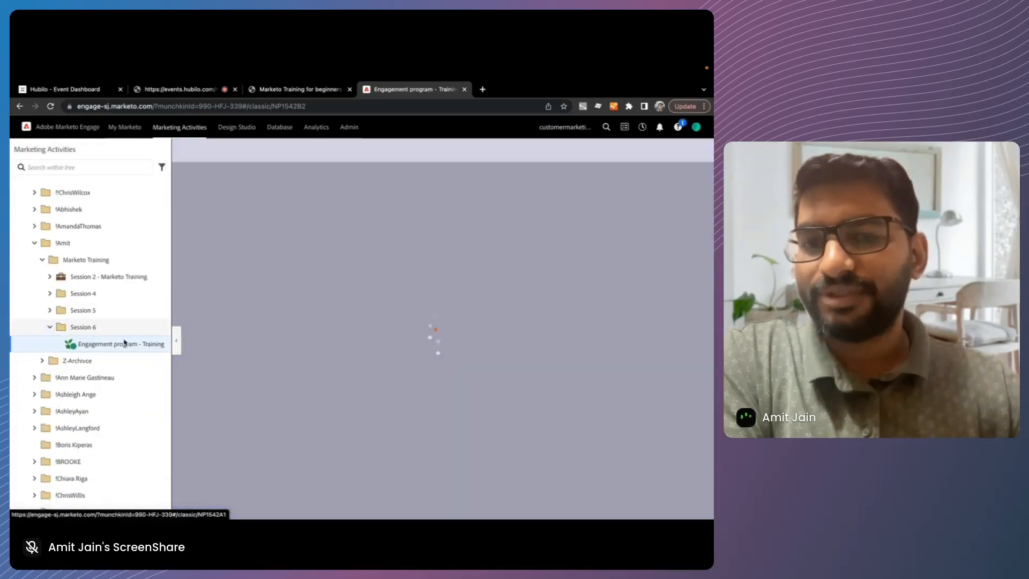
Step: Create a local email named Cold Email 1 in Engagement program - Training from the Urbanista starter template
right_click(125, 344)
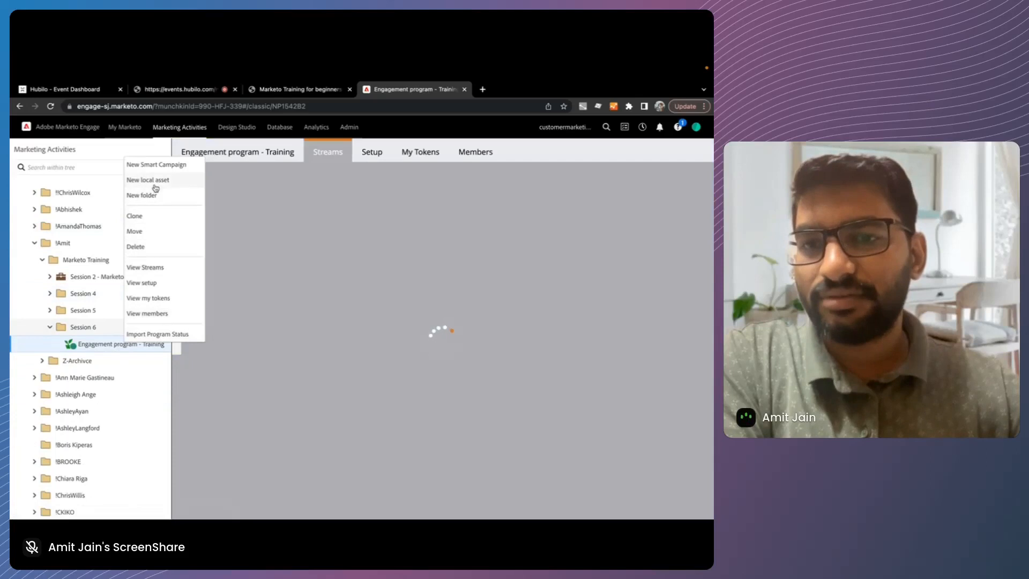
left_click(150, 180)
left_click(390, 271)
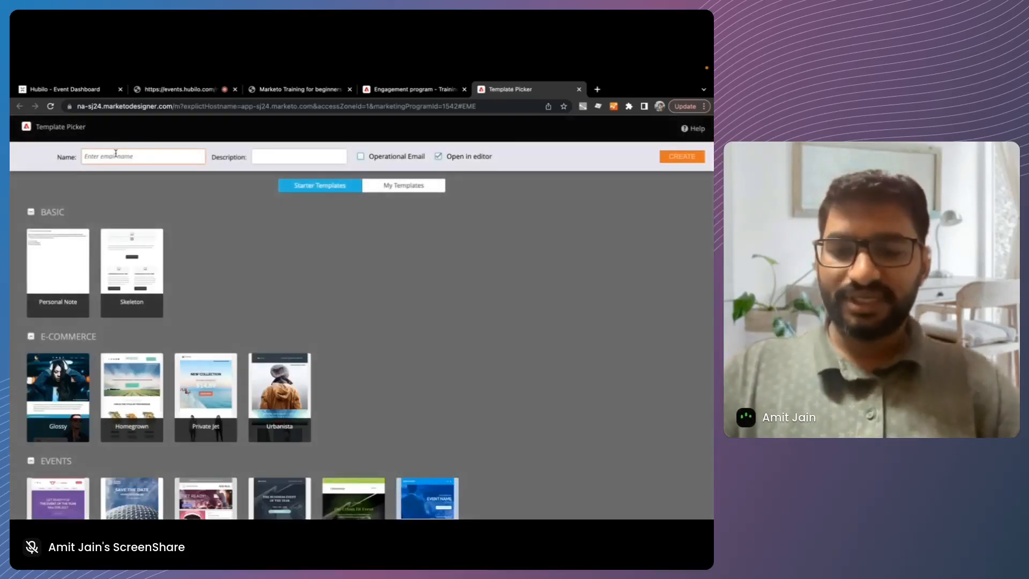
type("Cold Email 1")
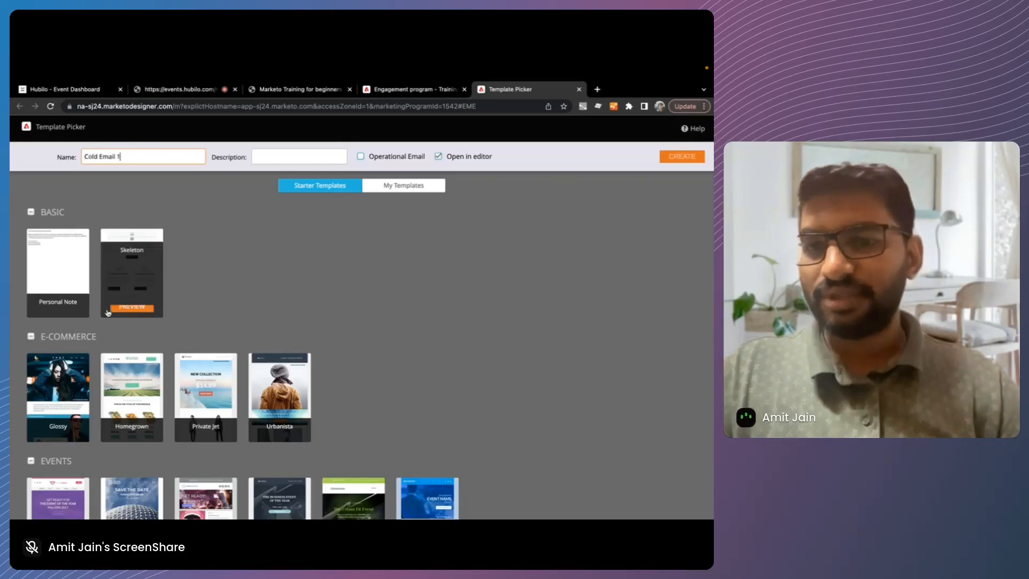
scroll(158, 388, "down", 1)
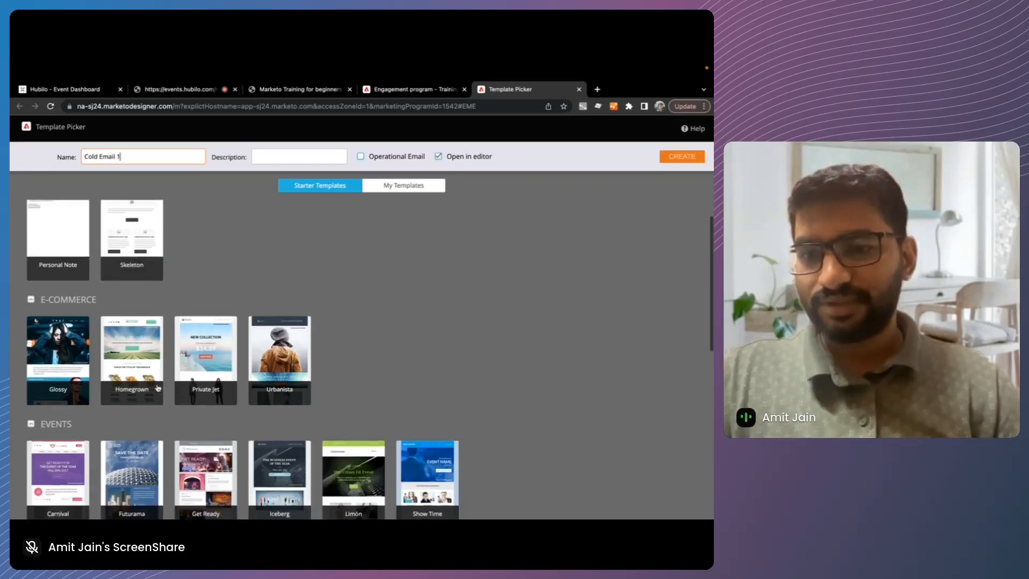
left_click(273, 349)
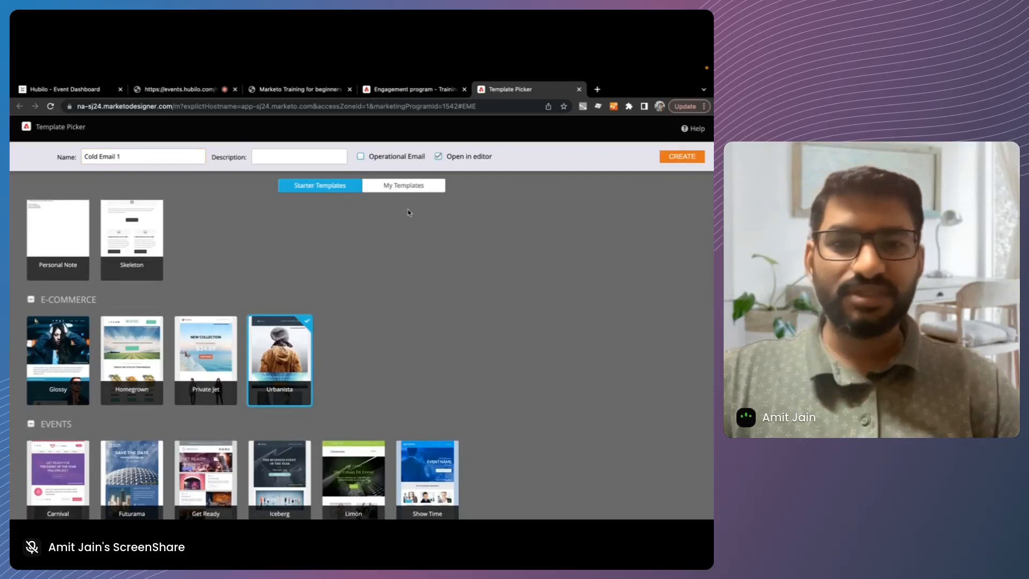
left_click(680, 156)
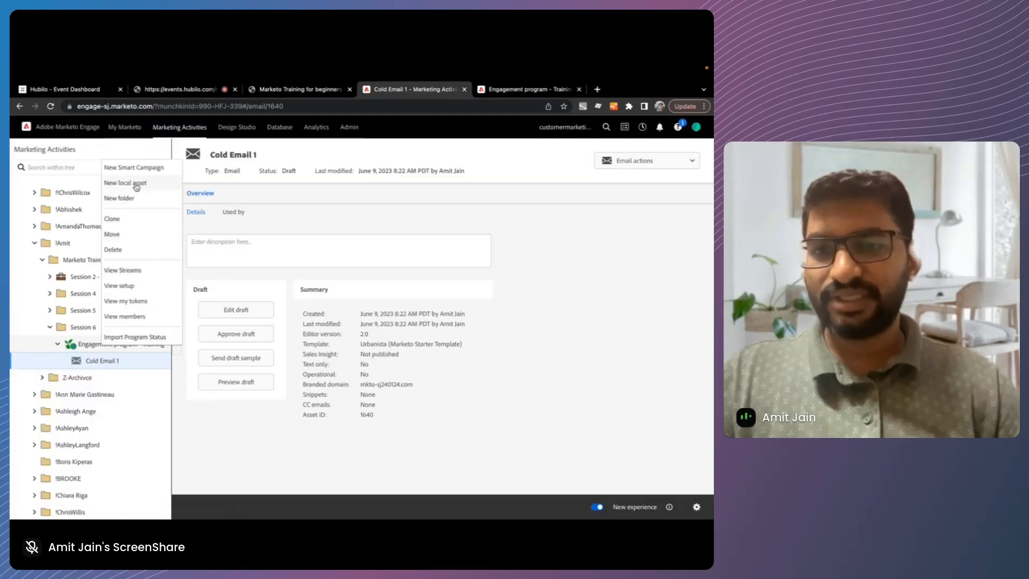
Step: Create another local email in the program, named Warma Email 1, from the Homegrown starter template
left_click(134, 182)
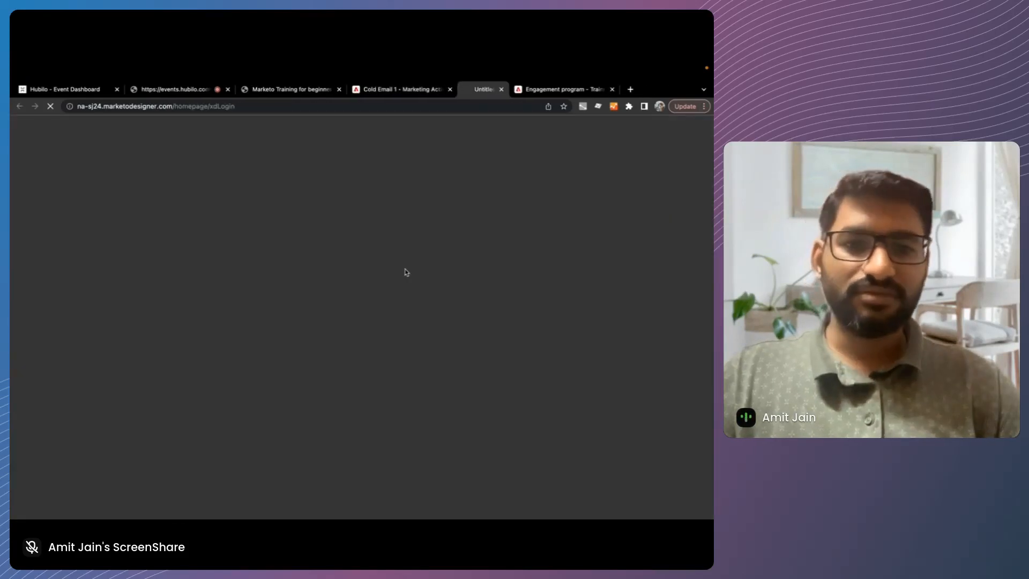
left_click(377, 102)
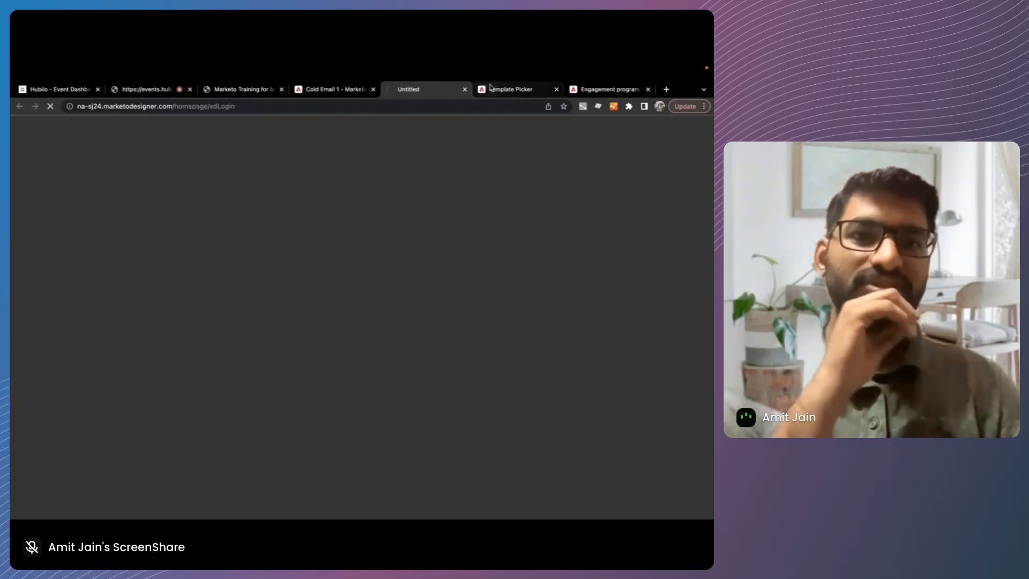
left_click(517, 86)
type("W")
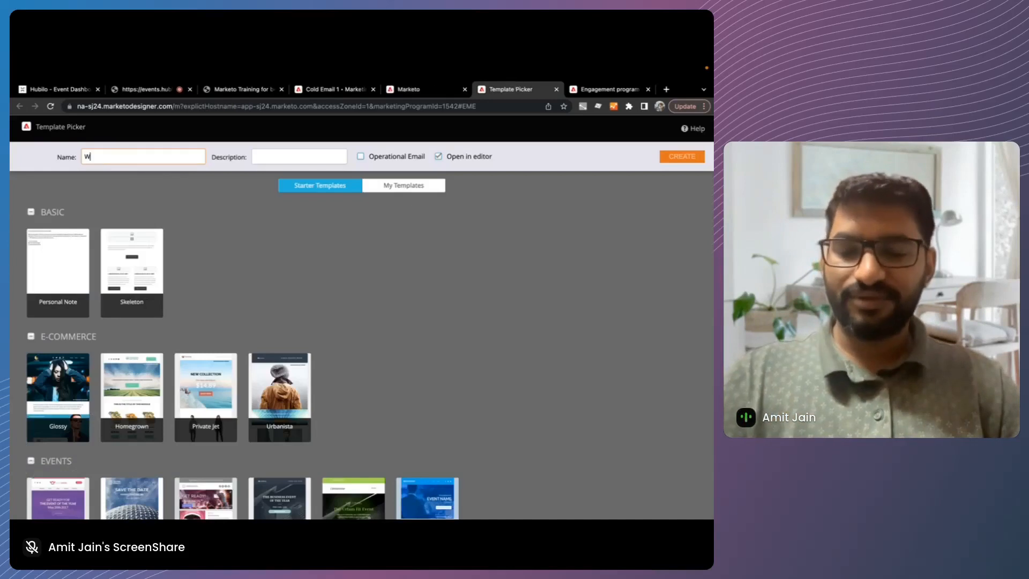
type("arma EMail 1")
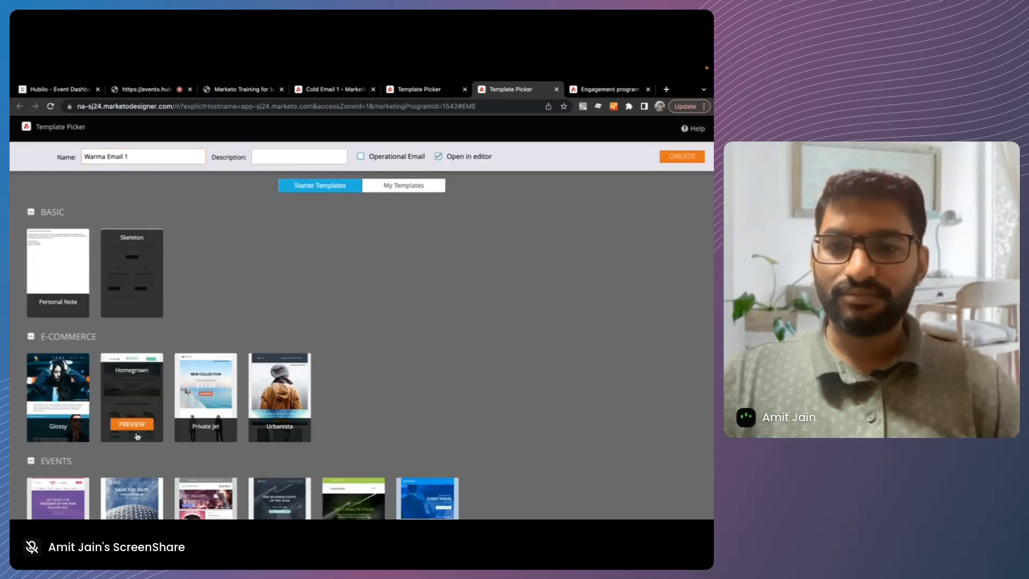
left_click(132, 407)
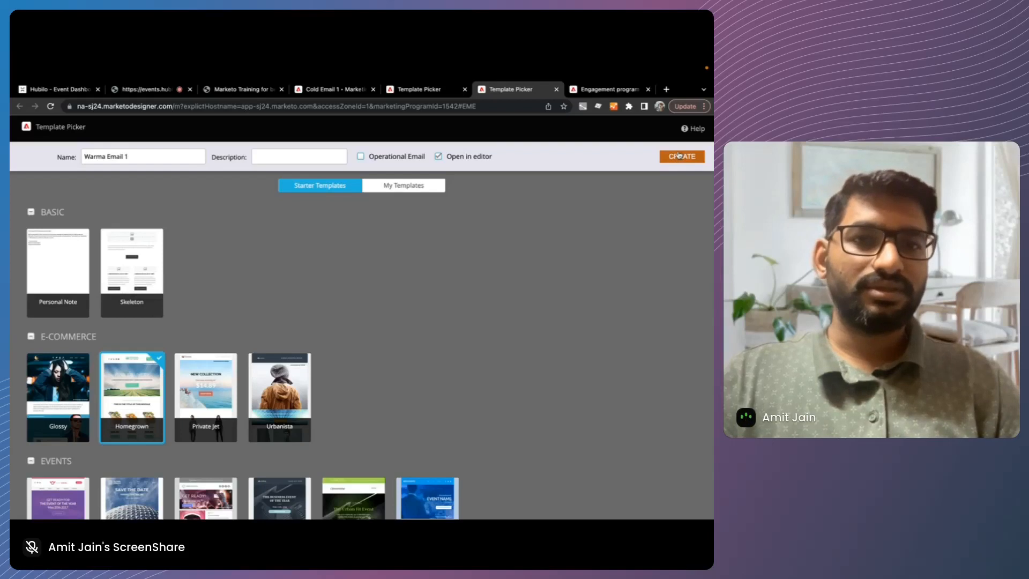
Step: Create a third local email named Hot Email 1 from the Glossy starter template
left_click(400, 87)
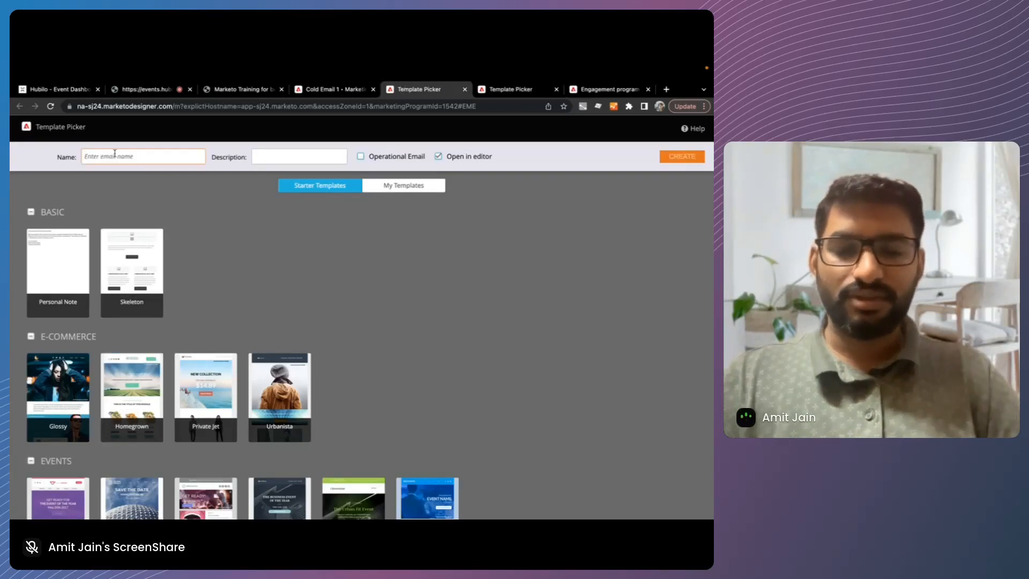
type("Hot Email 1")
left_click(62, 378)
left_click(681, 157)
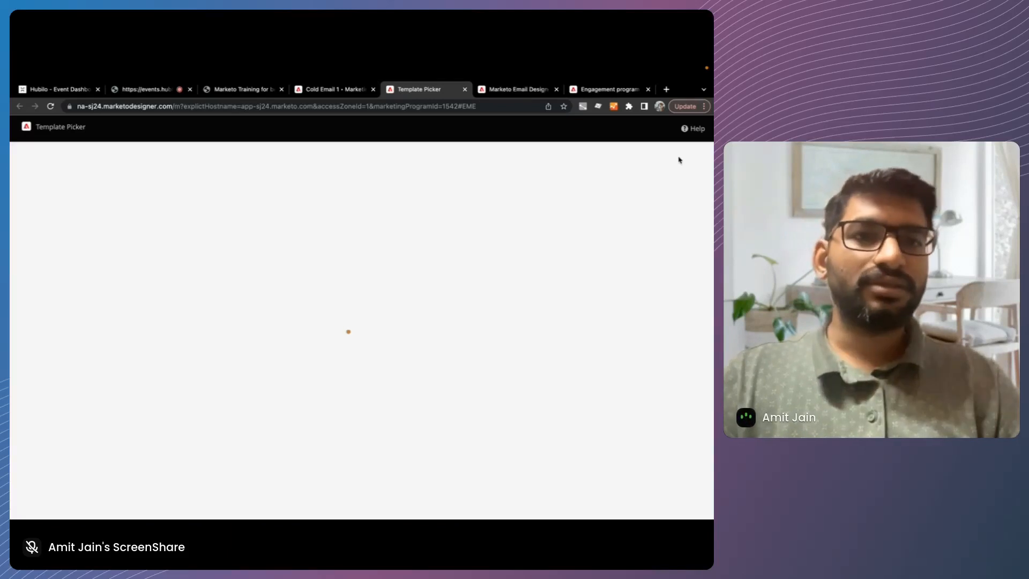
Step: Set the subject of Cold Email 1 to "Cold Email 1", then approve and close the email
left_click(576, 94)
left_click(138, 241)
type("C")
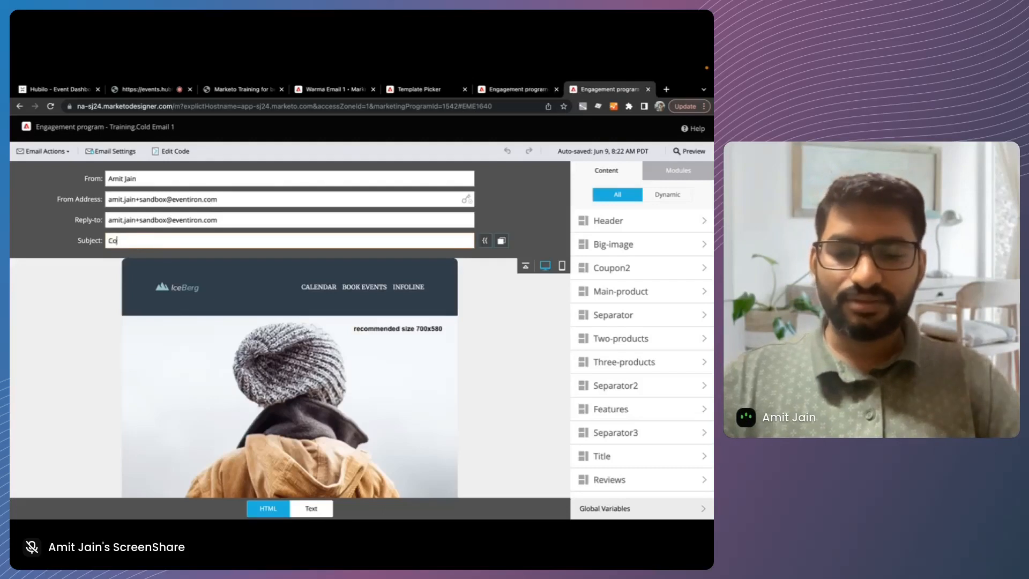
type("o")
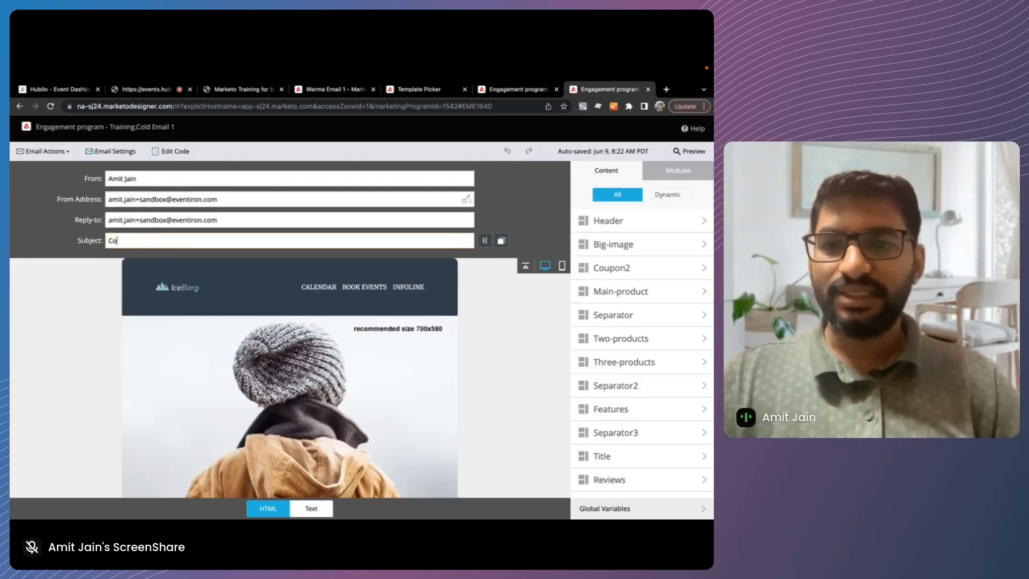
type("ld Email 1")
left_click(44, 151)
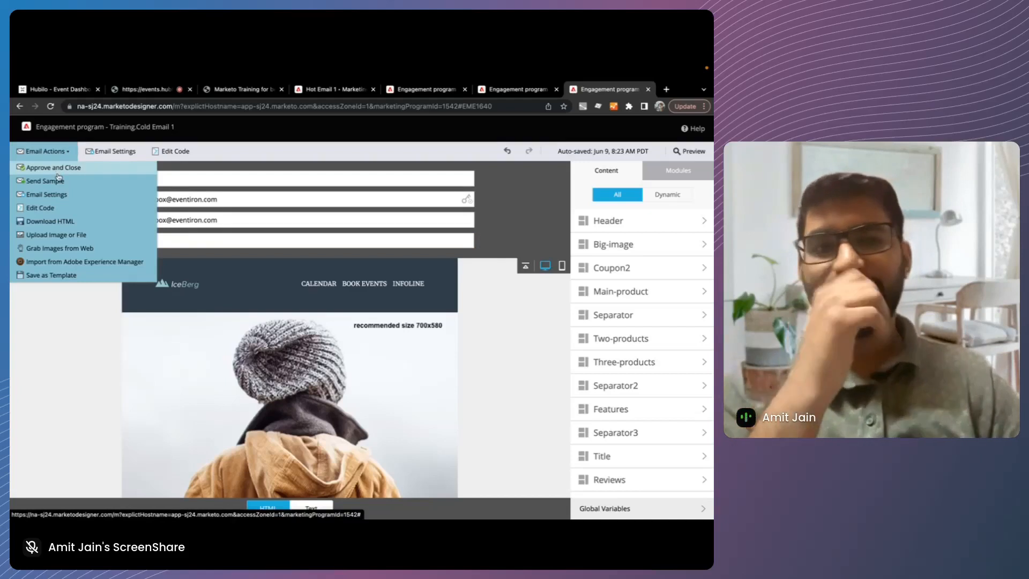
left_click(515, 350)
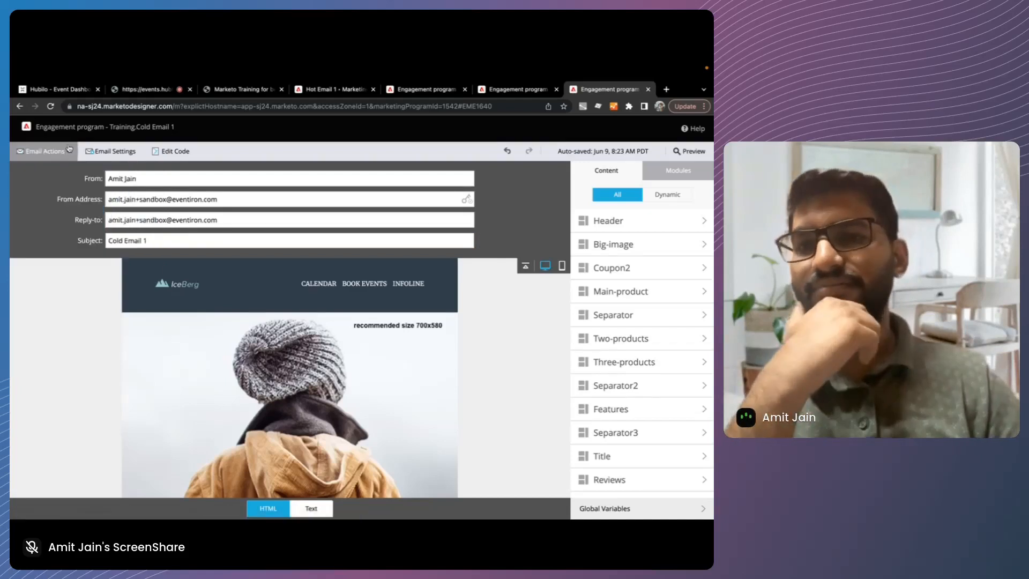
left_click(43, 151)
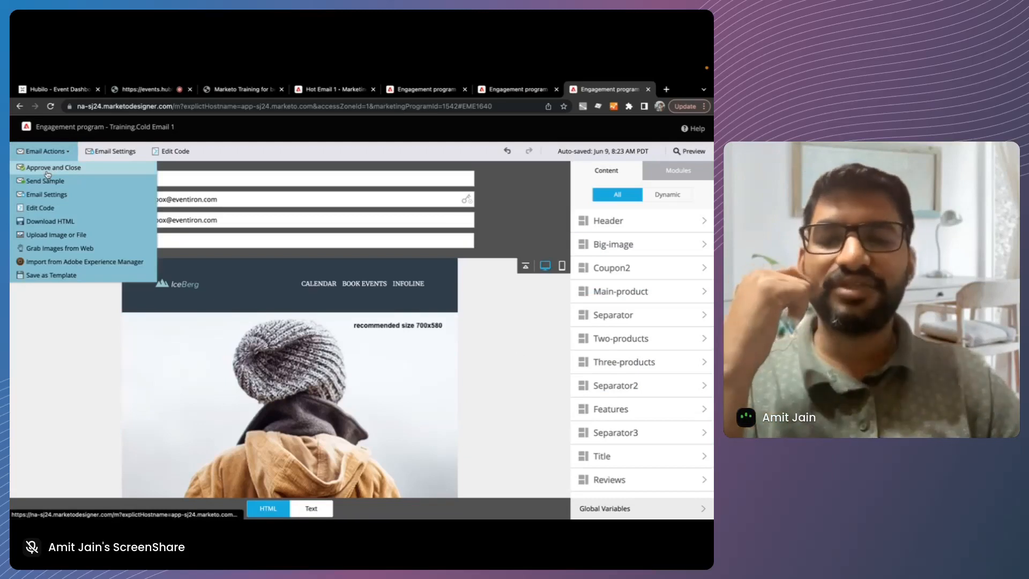
left_click(48, 169)
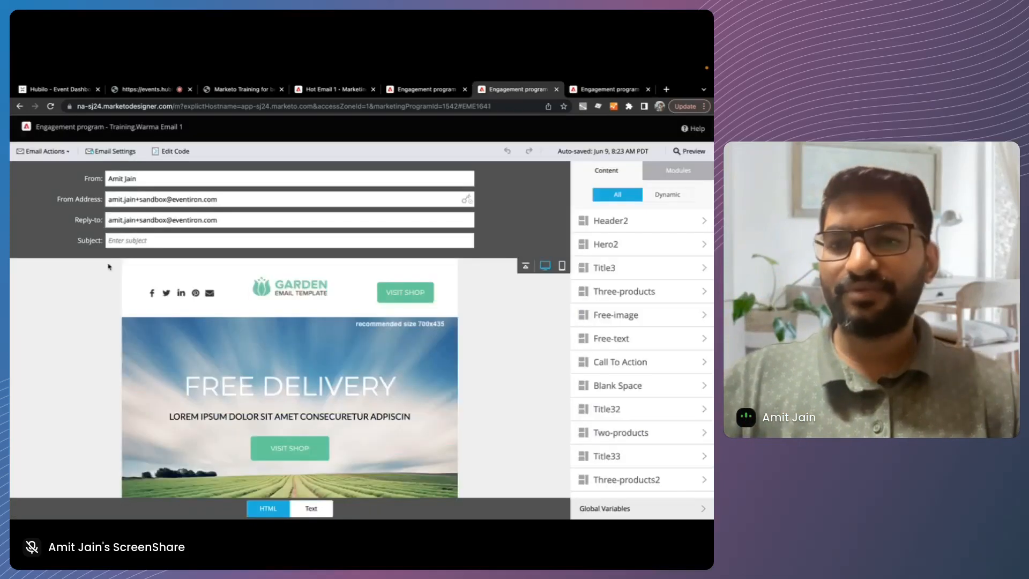
Step: Enter "E" as the subject of Warma Email 1, then approve and close the email
left_click(130, 238)
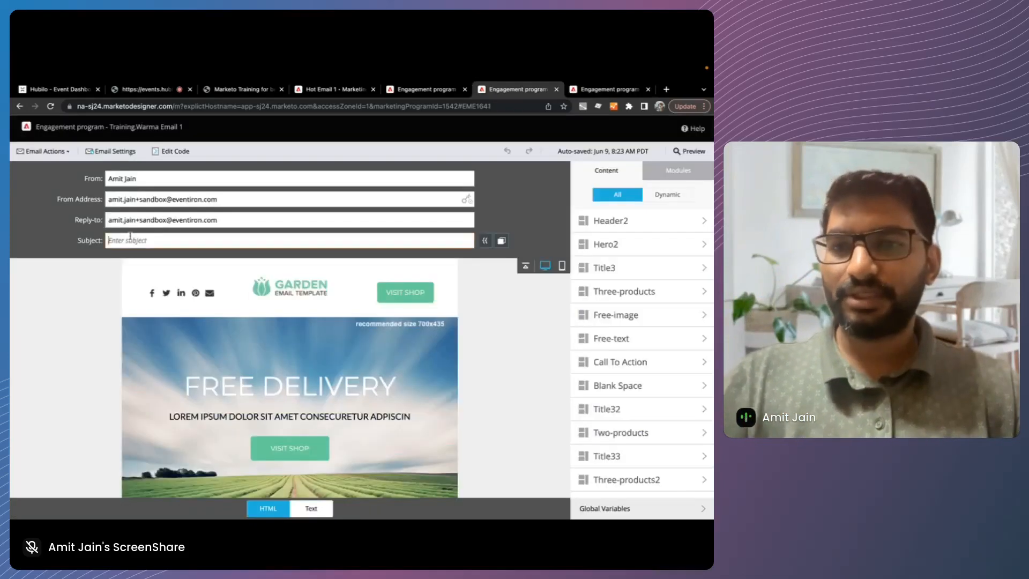
type("E")
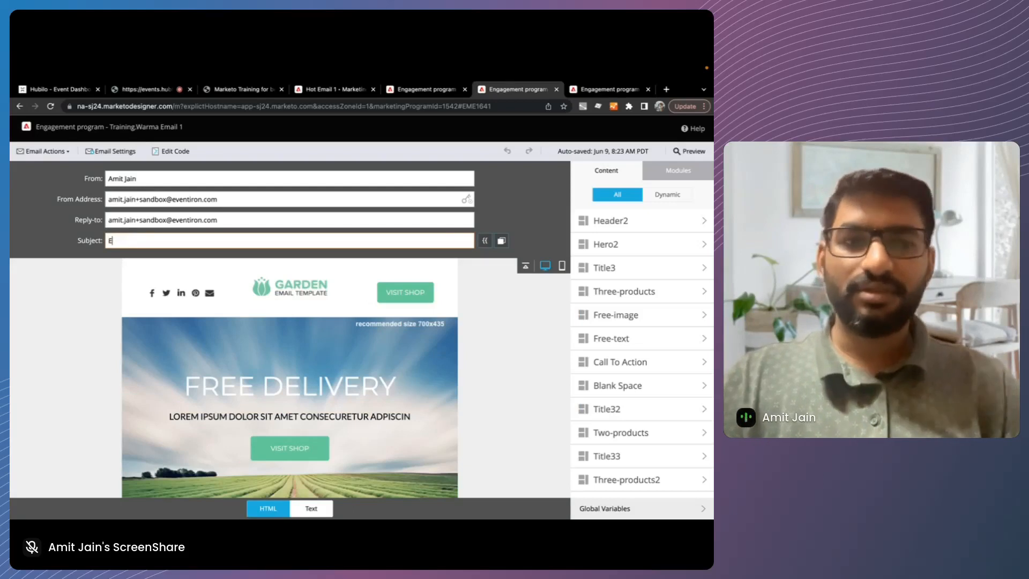
left_click(54, 152)
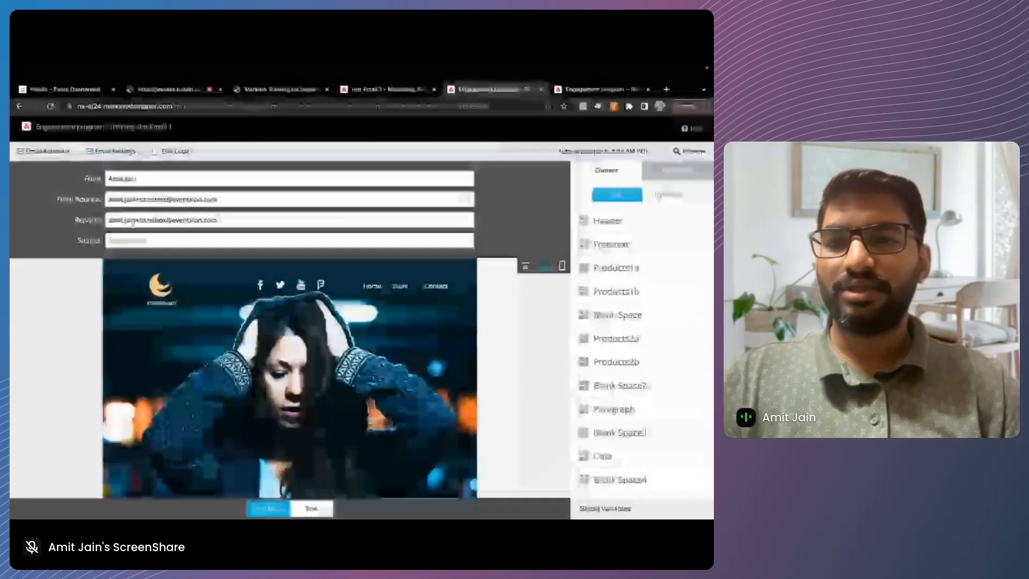
Step: Set the subject of Hot Email 1 to "Hot Email 1", approve and close the email, and close the extra program tab
left_click(130, 239)
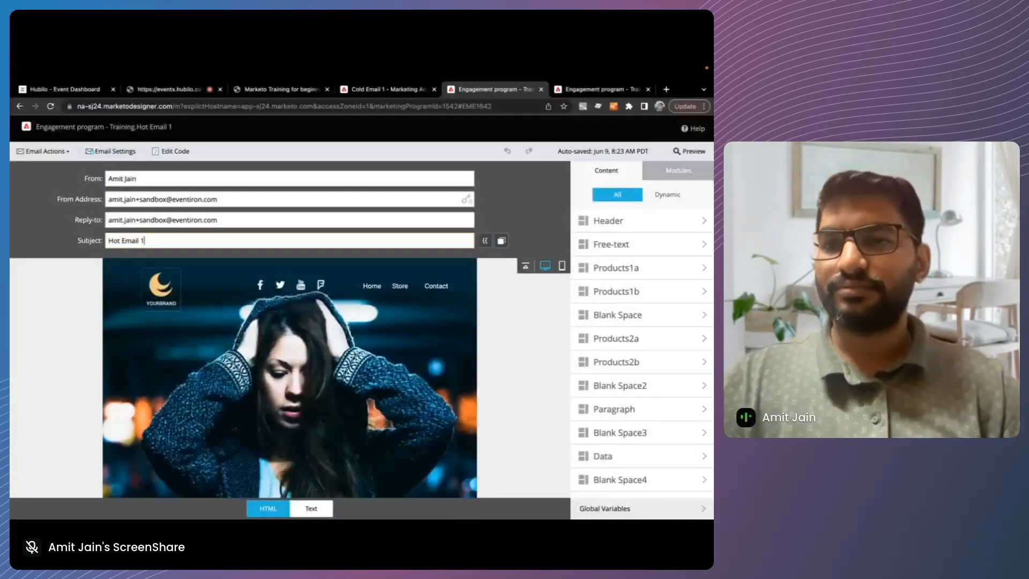
left_click(47, 151)
left_click(49, 167)
left_click(648, 89)
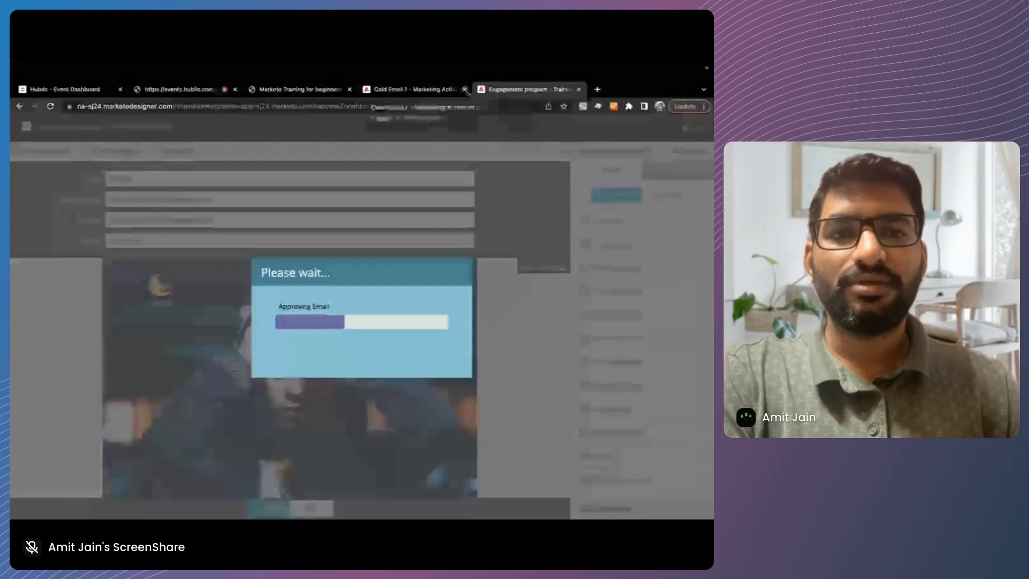
Step: Return to Engagement program - Training in Marketing Activities and open its streams
left_click(418, 90)
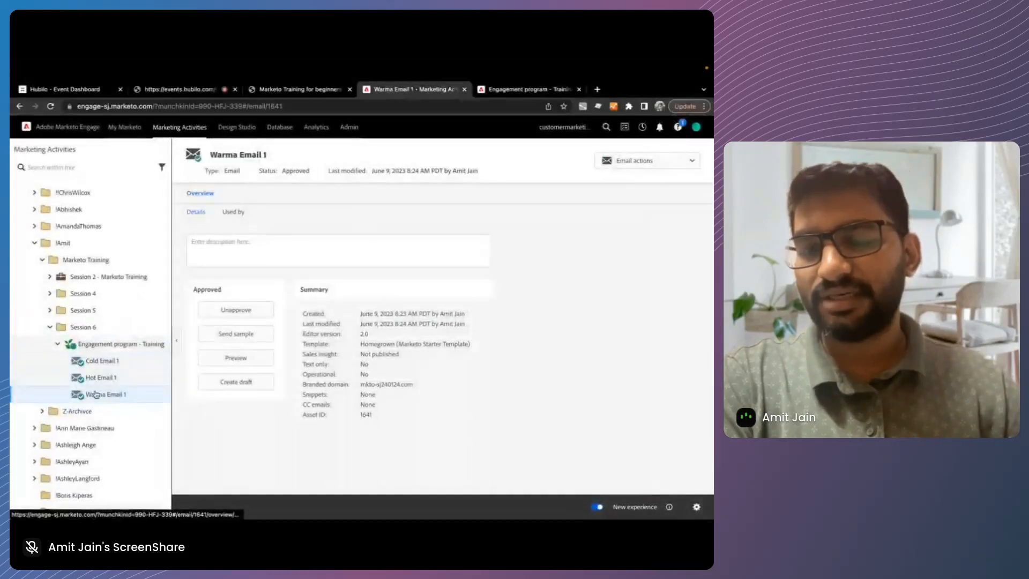
left_click(111, 345)
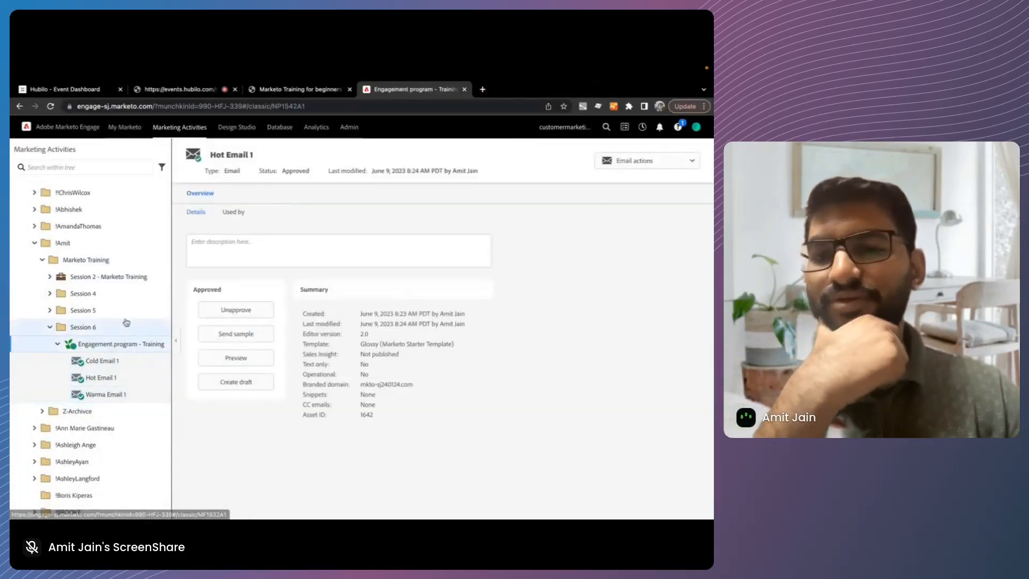
left_click(92, 349)
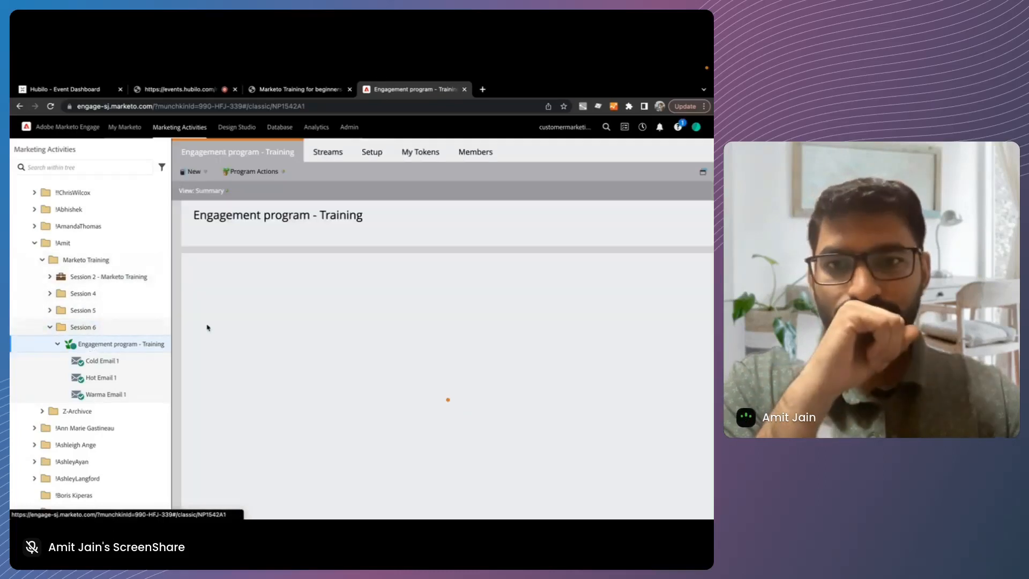
left_click(326, 150)
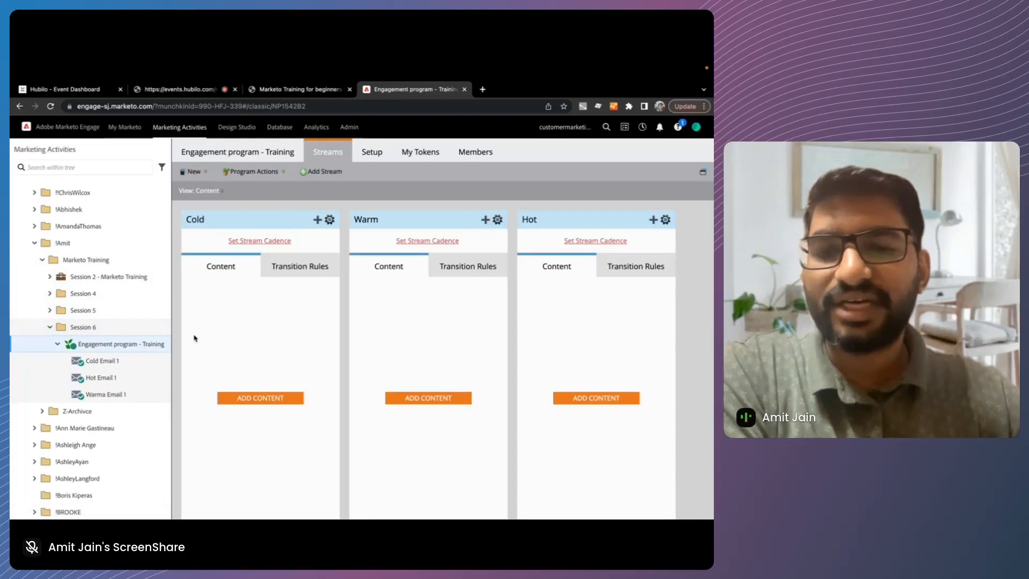
Step: Add Cold Email 1 from the training program as email content in the Cold stream
left_click_drag(110, 361, 236, 340)
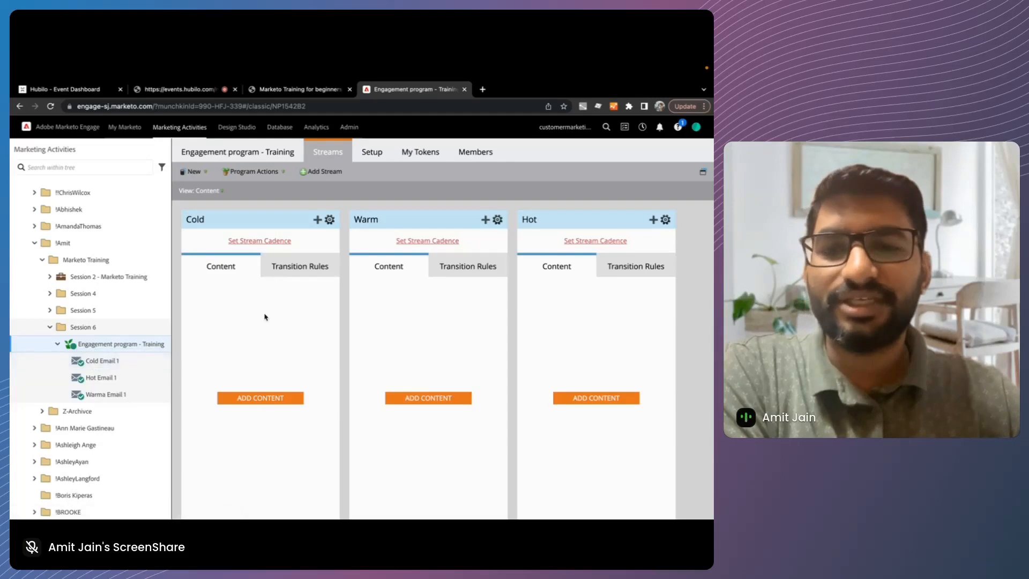
left_click(247, 402)
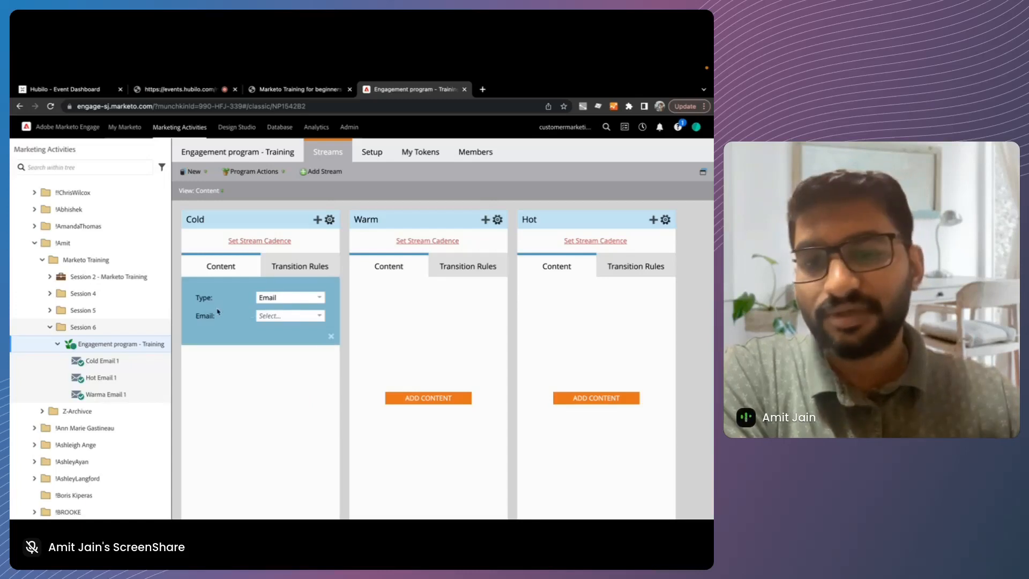
left_click(290, 297)
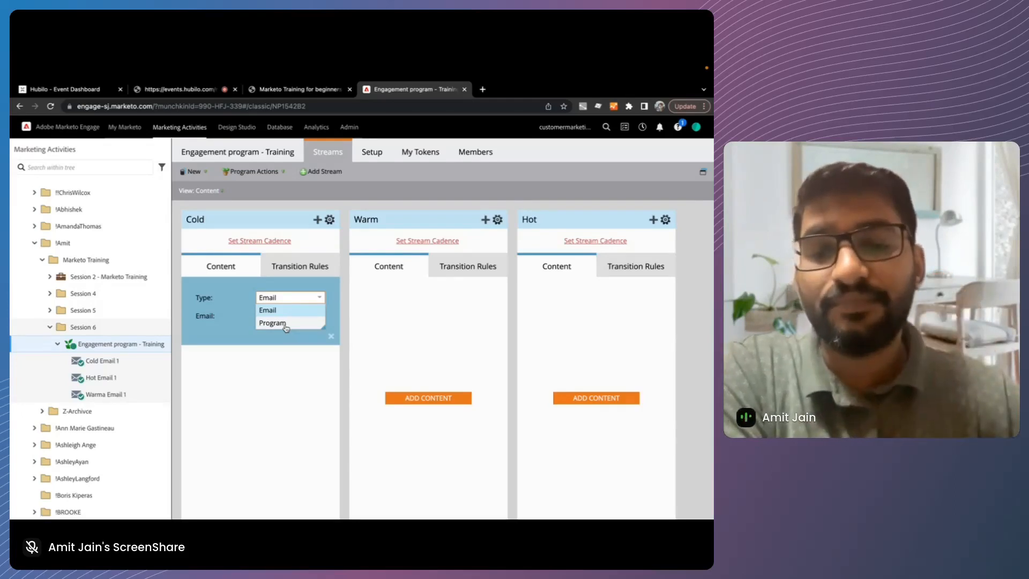
left_click(217, 309)
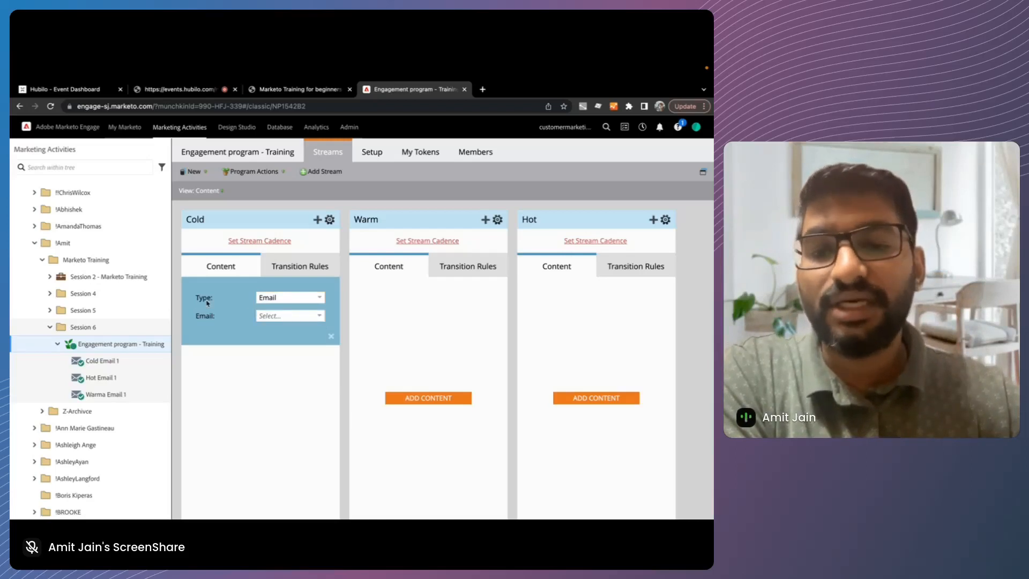
left_click(287, 315)
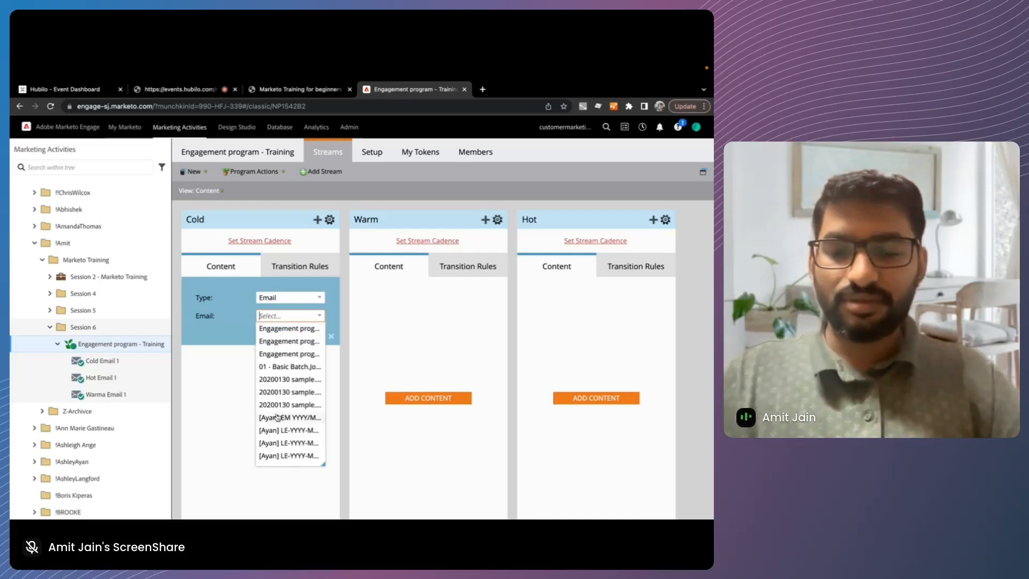
left_click(284, 328)
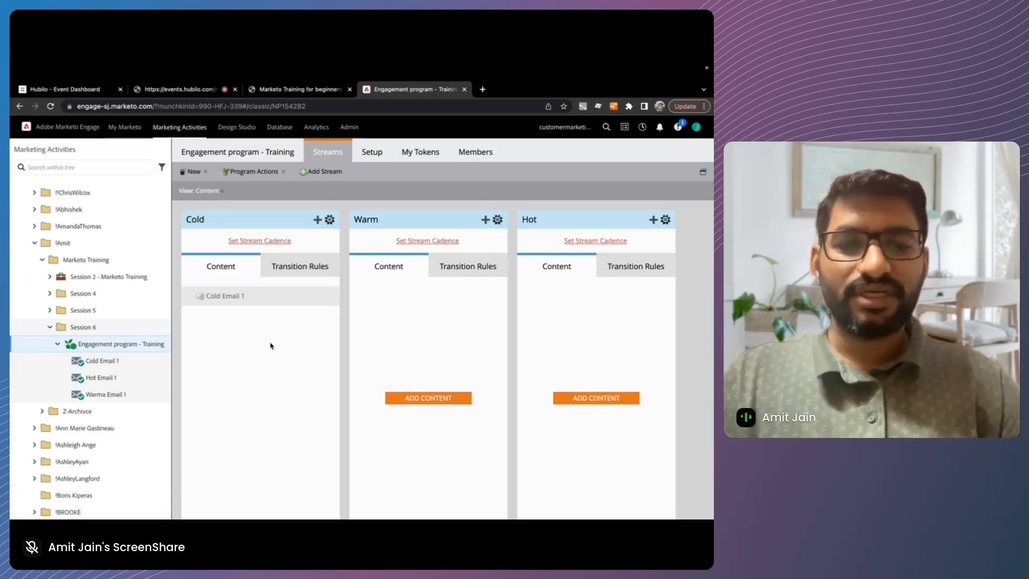
Step: Add Warma Email 1 as email content in the Warm stream and Hot Email 1 in the Hot stream
left_click(428, 398)
type("w")
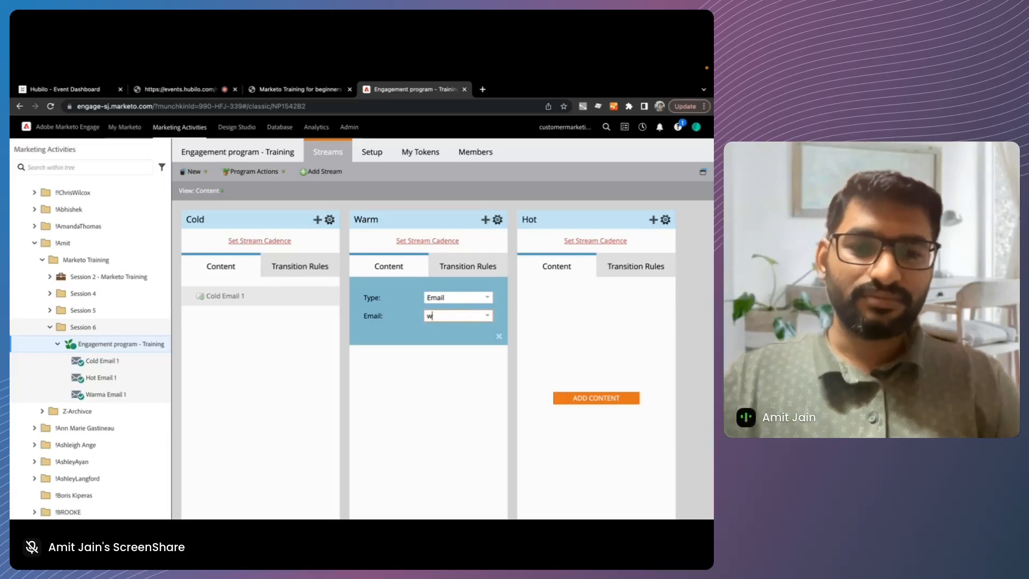
left_click(461, 329)
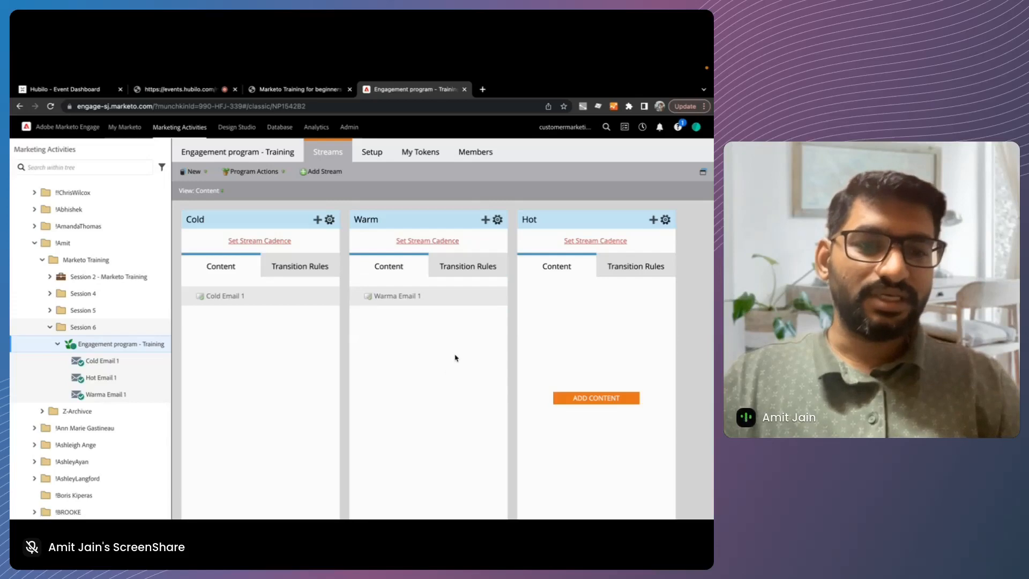
left_click(595, 398)
type("hot")
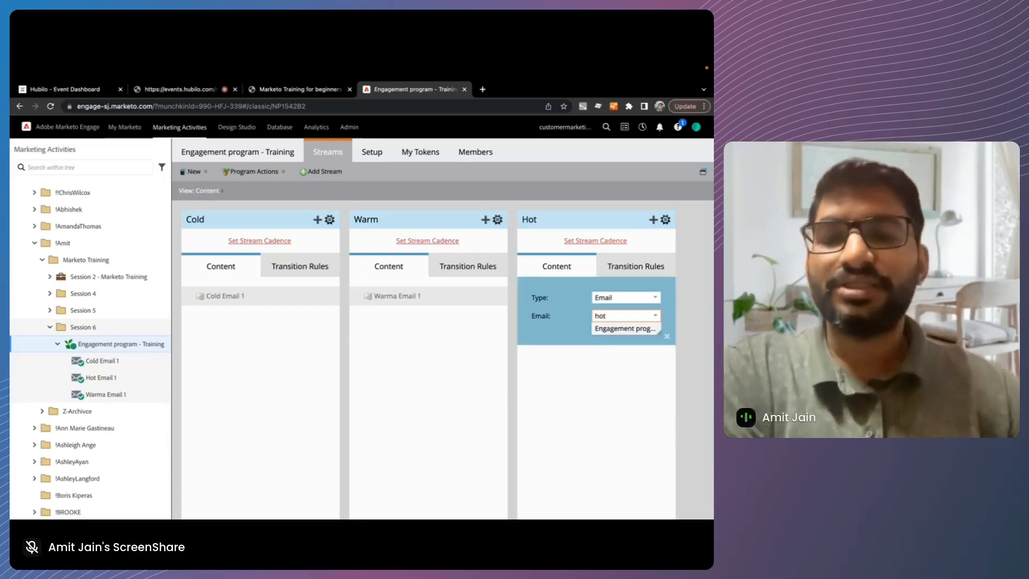
left_click(624, 329)
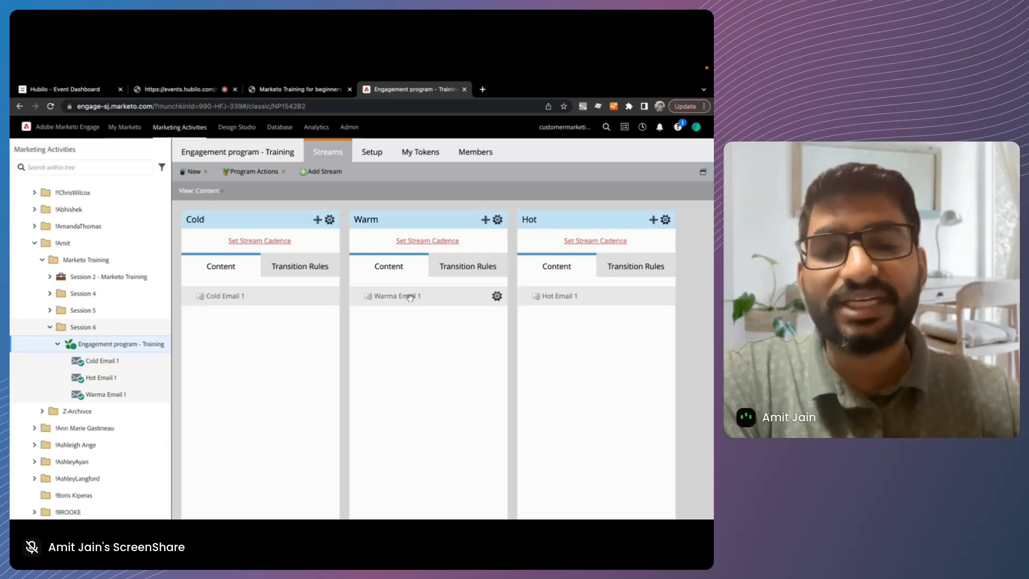
Step: Activate Cold Email 1, Warma Email 1 and Hot Email 1 in their respective streams
left_click(330, 299)
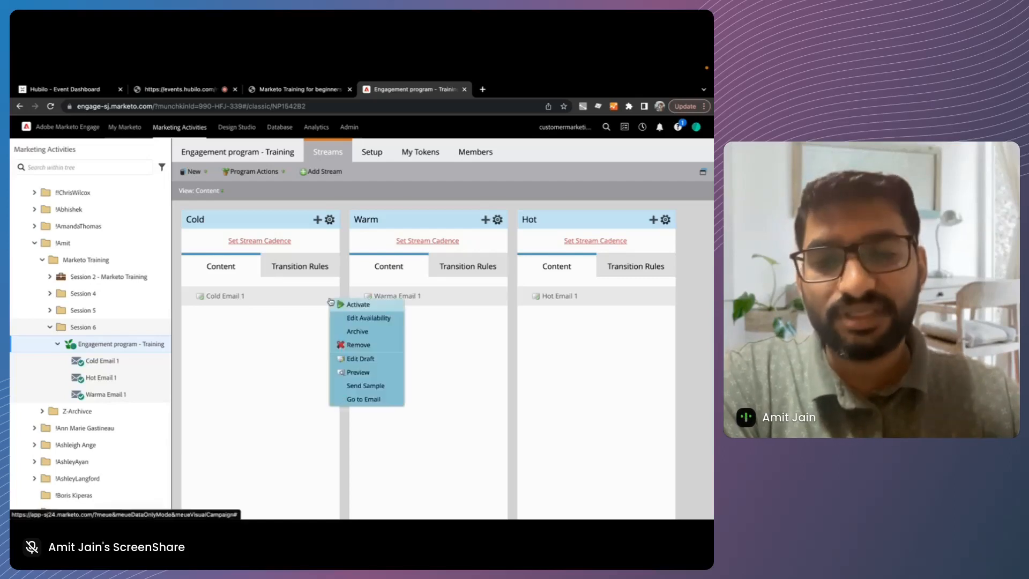
left_click(303, 315)
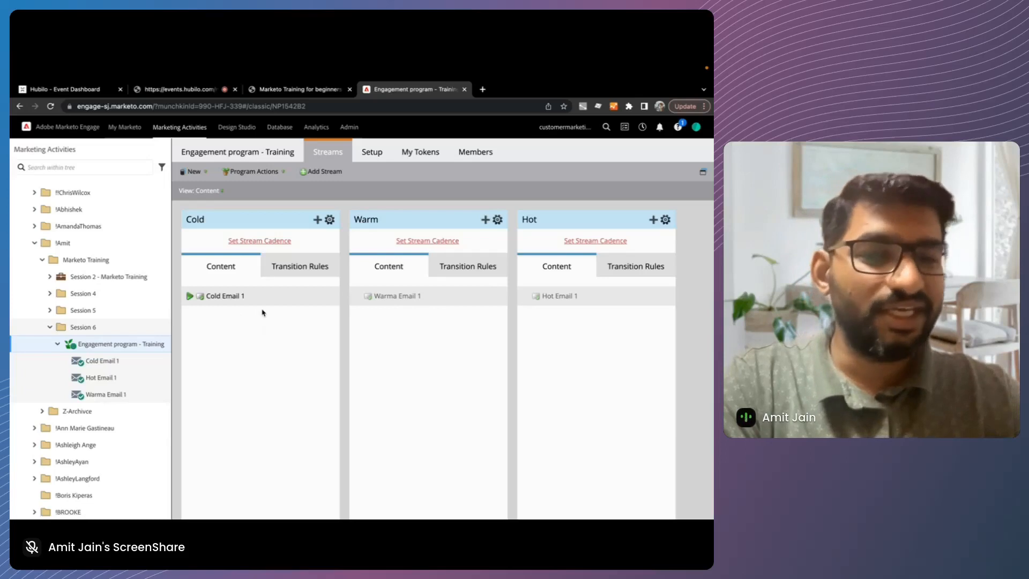
mouse_move(494, 296)
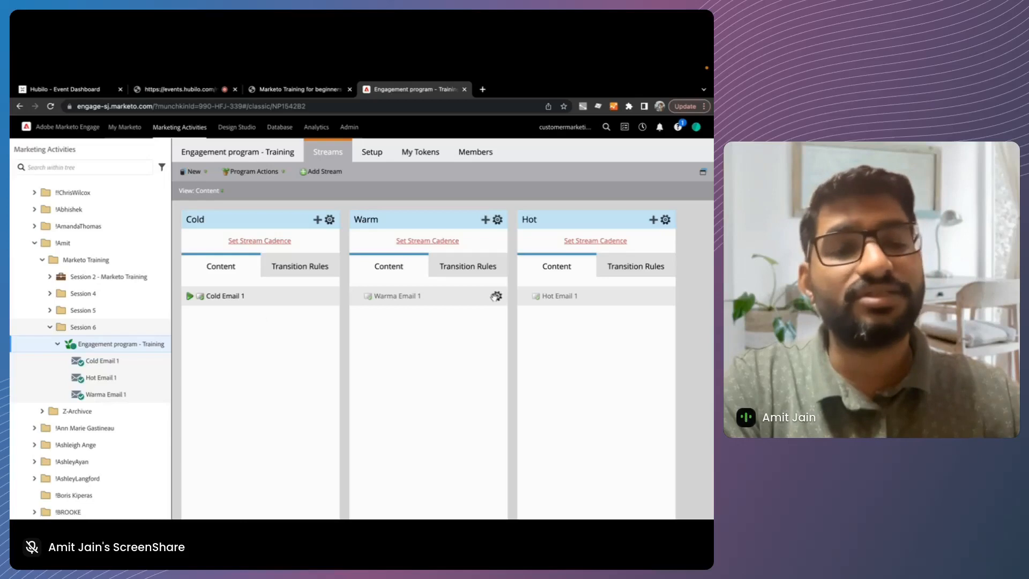
left_click(496, 296)
left_click(512, 304)
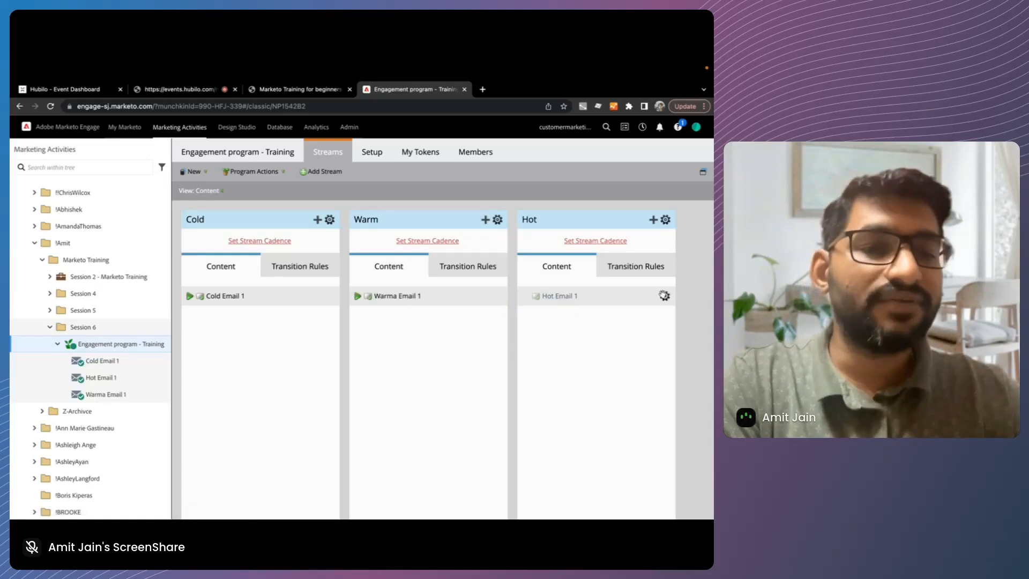
left_click(664, 297)
left_click(660, 302)
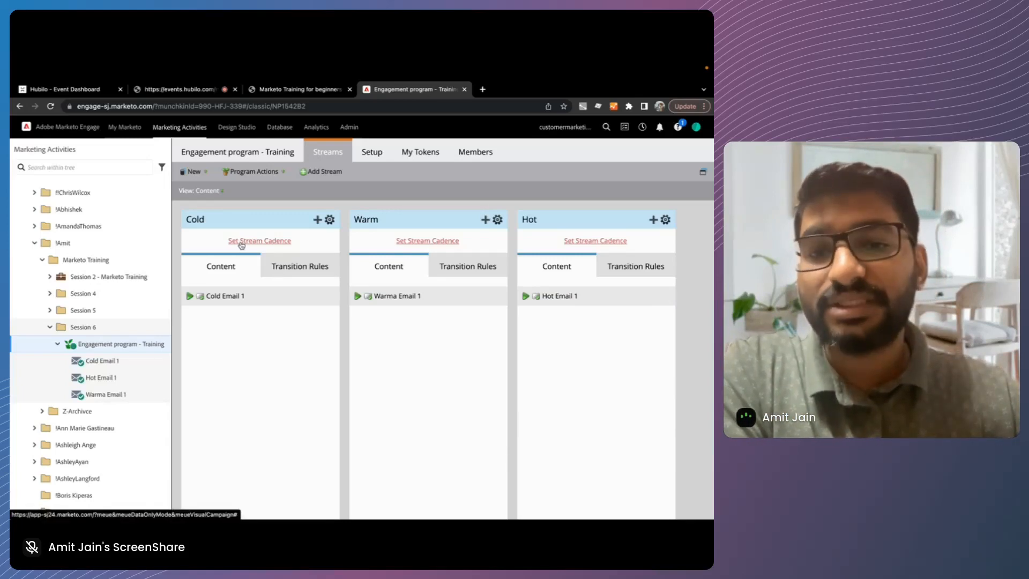
Step: Look at the Cold stream's cadence settings without saving, and check the Engagement Programs example slide for the transition criteria
left_click(241, 244)
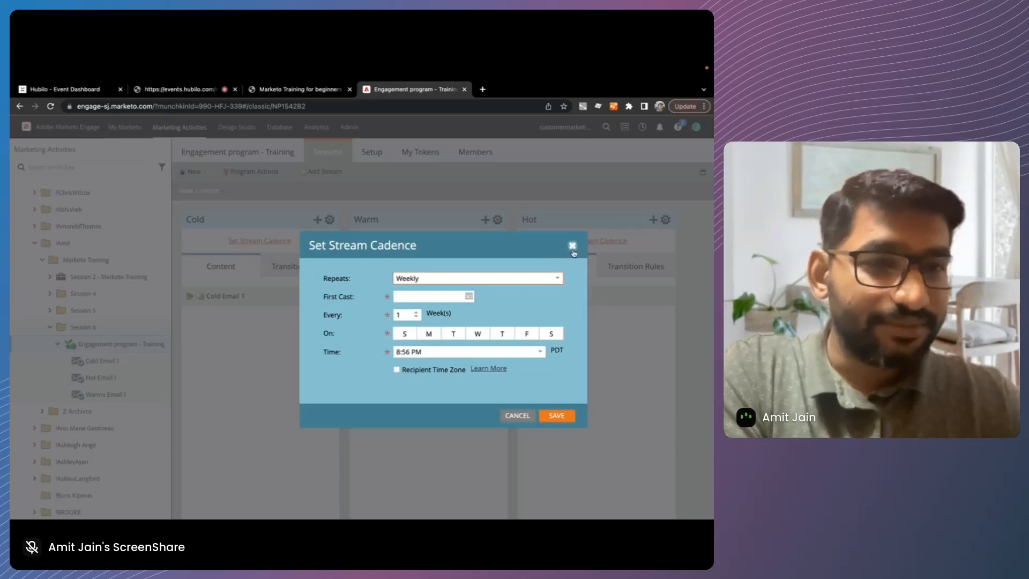
left_click(572, 248)
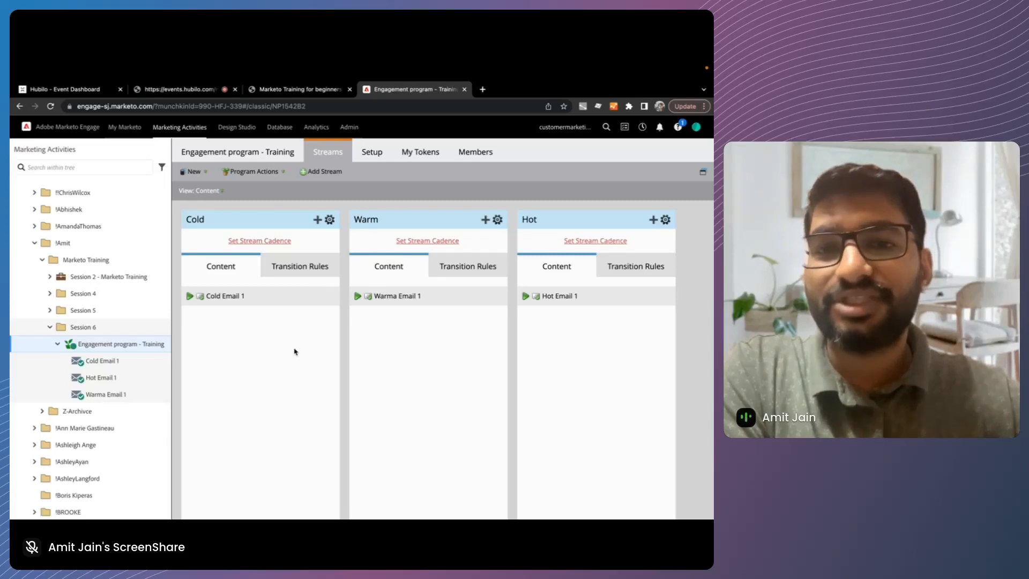
key("ctrl+Left")
key("ctrl+Right")
key("ctrl+Left")
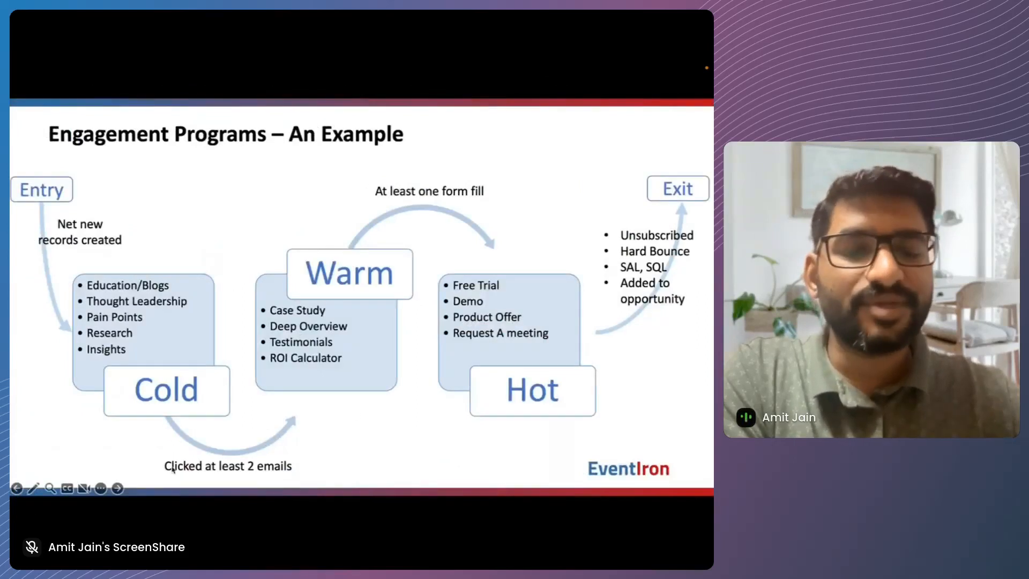
key("super+Tab")
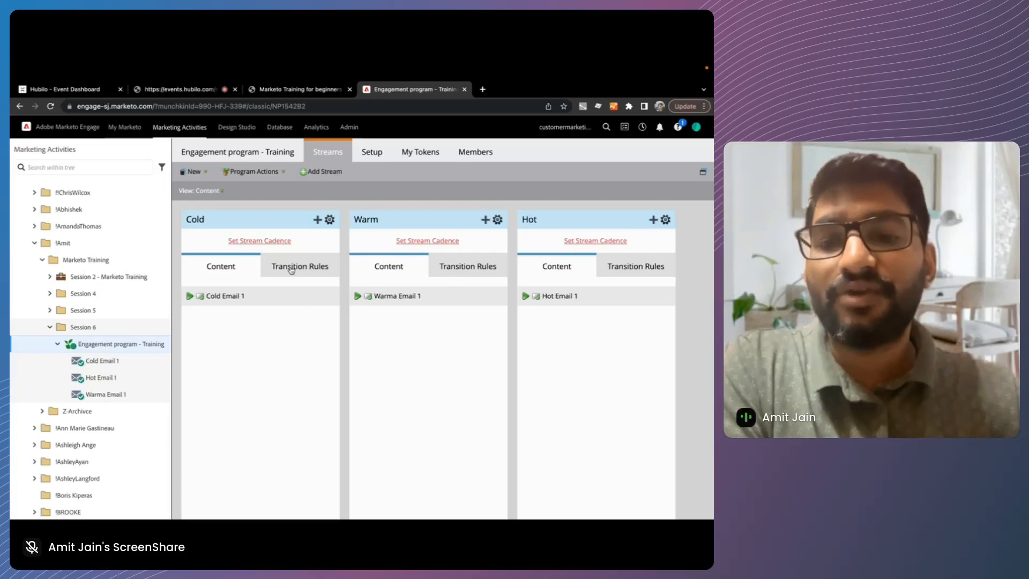
Step: Open the Warm stream's transition rules for editing and check the Cold-to-Warm criterion on the example slide
left_click(291, 270)
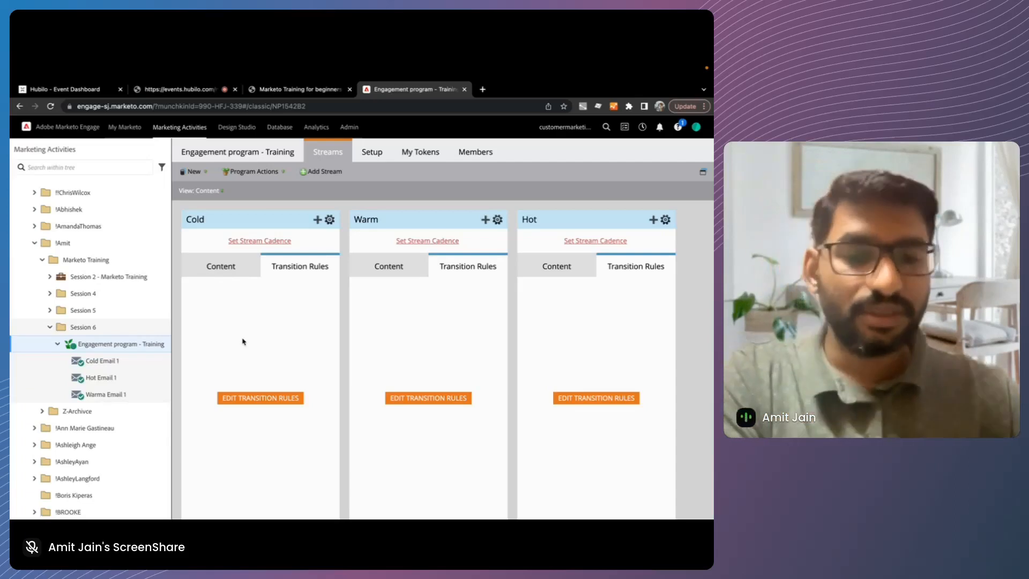
left_click(434, 402)
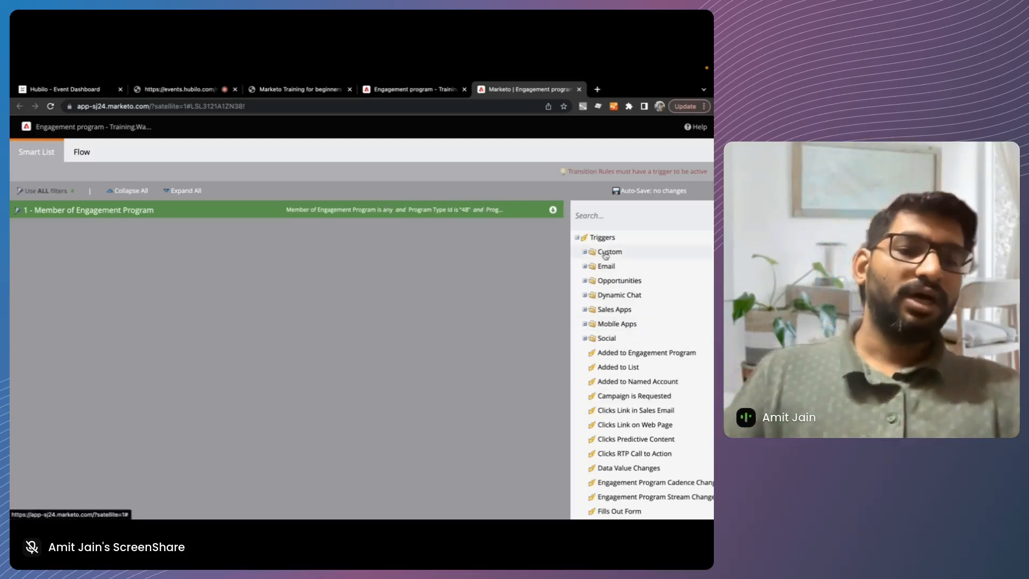
left_click(589, 217)
key("ctrl+Left")
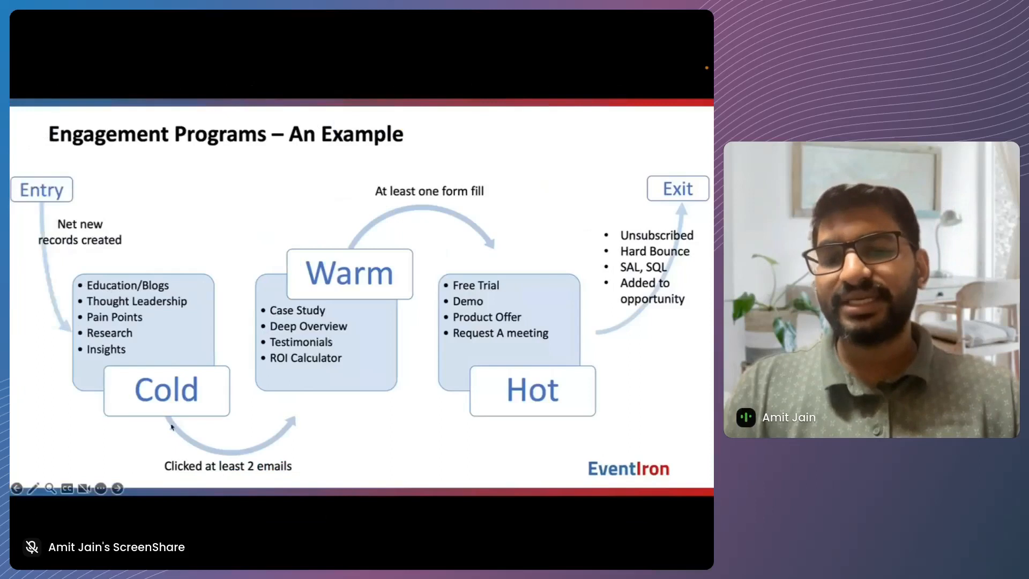
key("ctrl+Right")
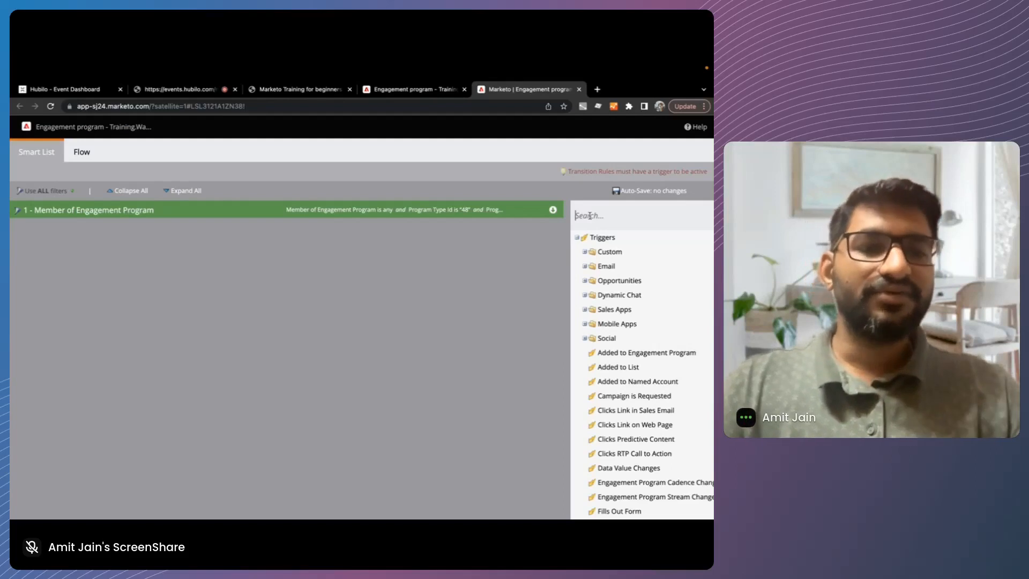
Step: Add a Clicks Link in Email trigger to the Warm transition rules, with the email set to Engagement program - Training.Cold Email 1
left_click(605, 268)
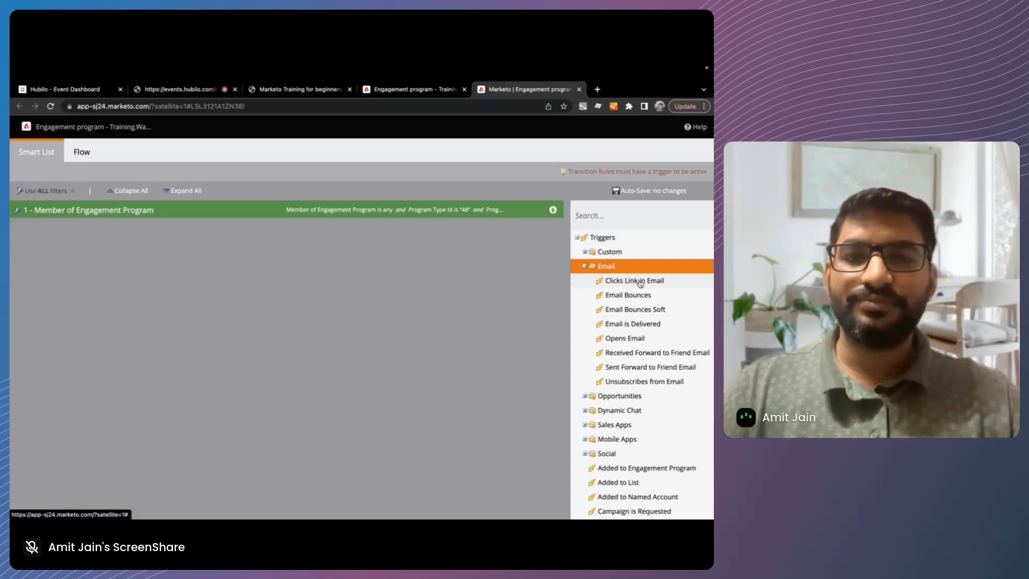
left_click_drag(640, 281, 98, 236)
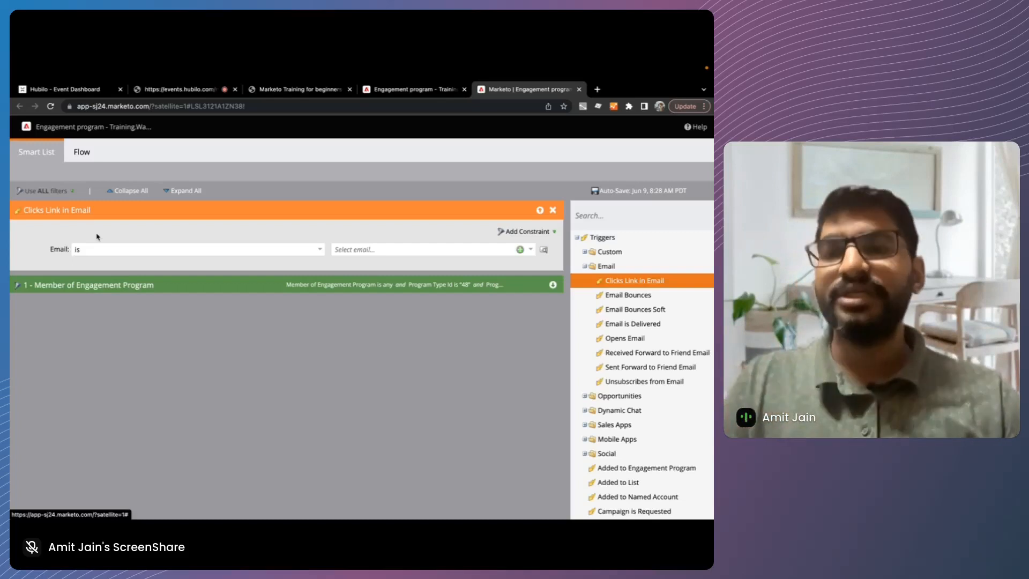
left_click(377, 248)
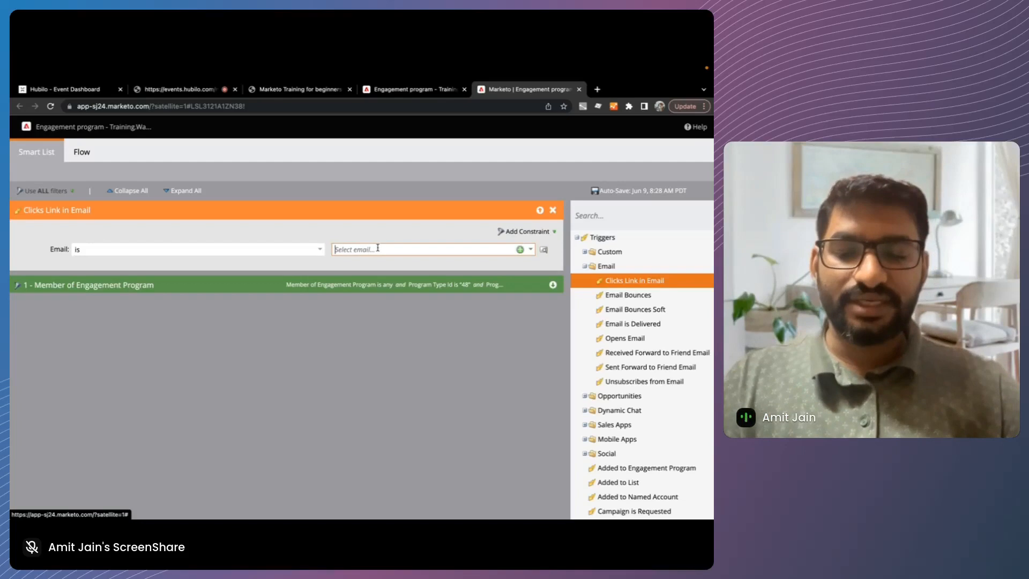
type("cold")
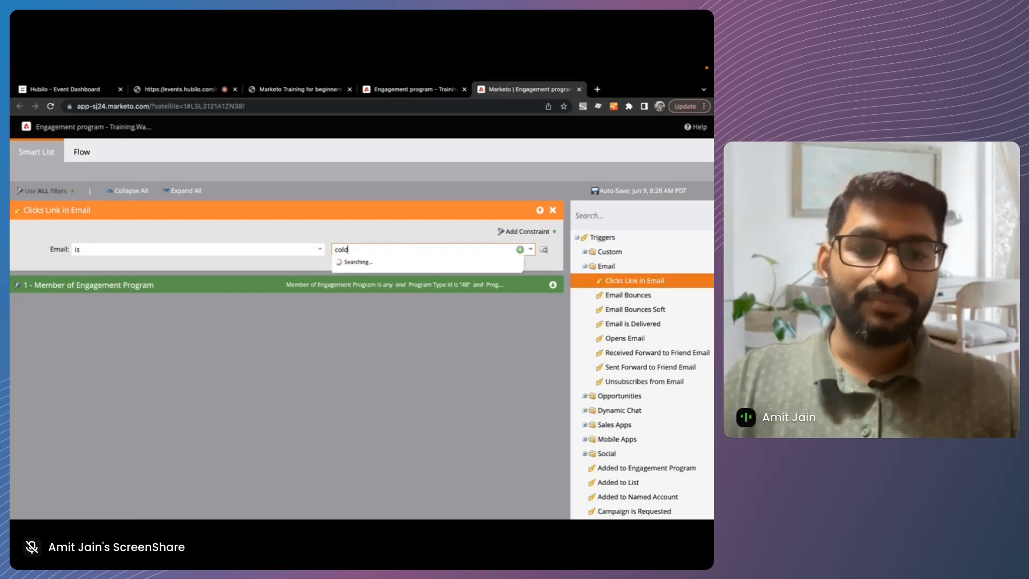
left_click(375, 262)
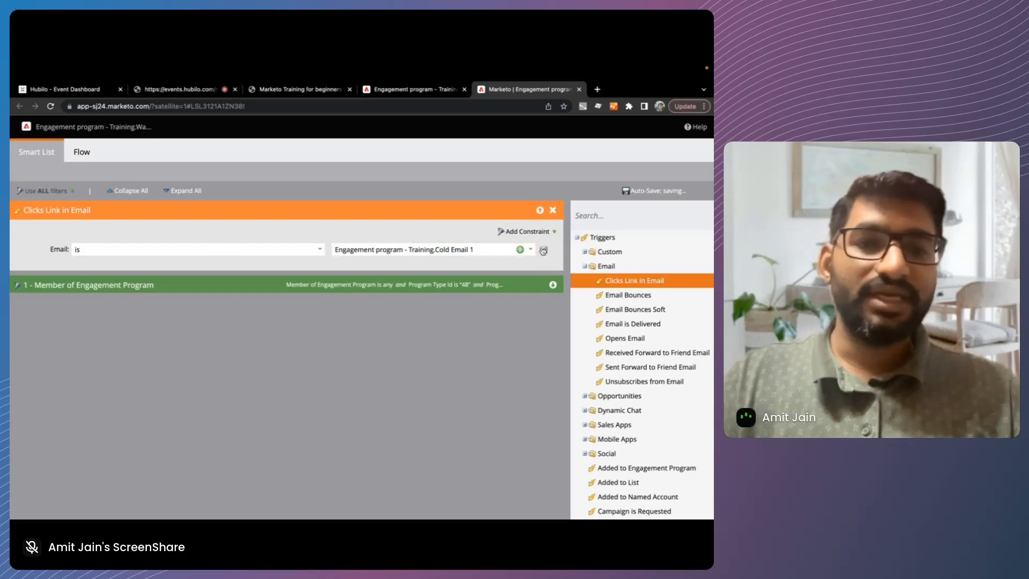
Step: Add a Min. Number of Times constraint of 2 to the Clicks Link in Email trigger, and check the Warm rules in the streams overview
left_click(527, 231)
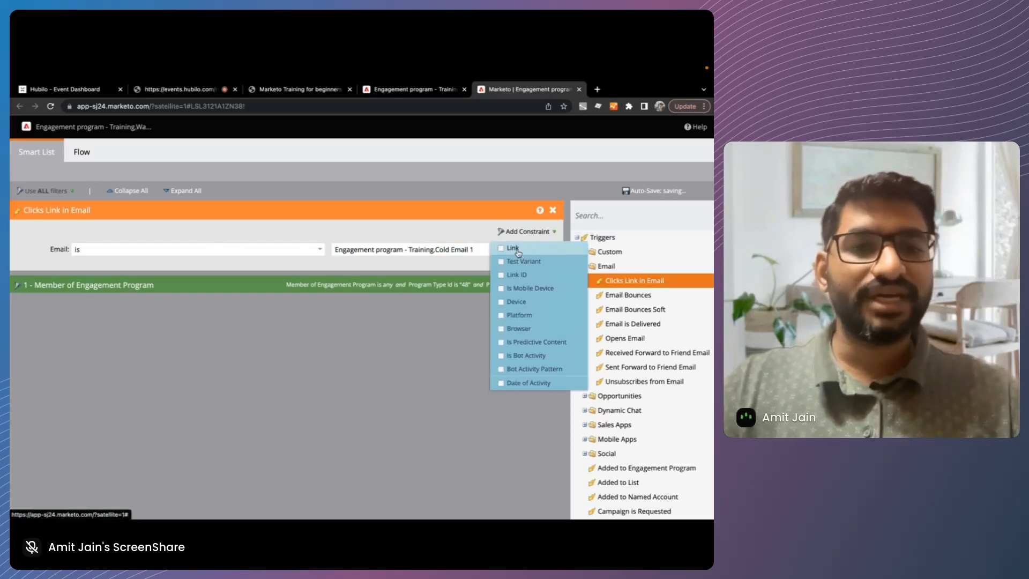
scroll(528, 332, "down", 1)
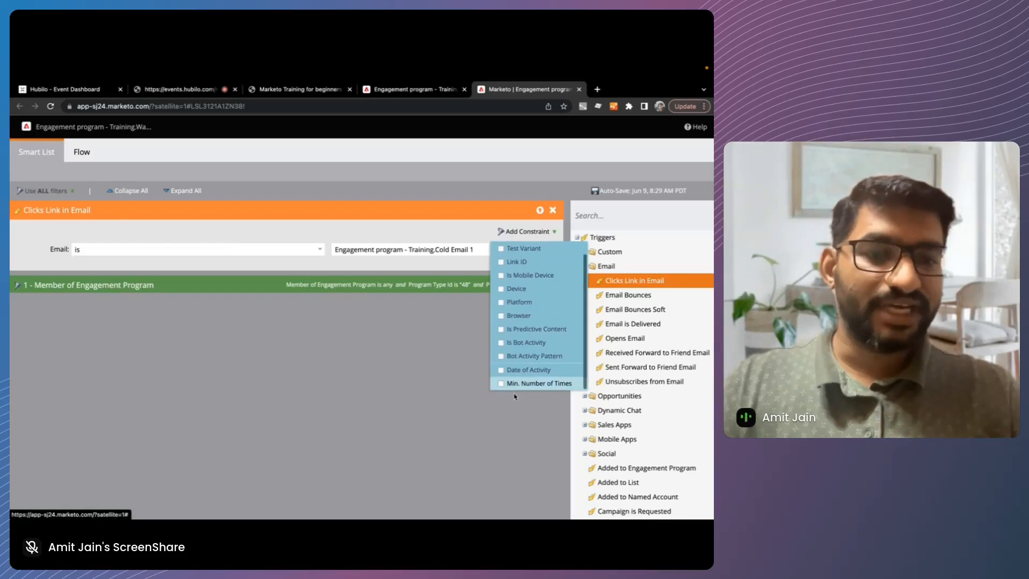
left_click(536, 382)
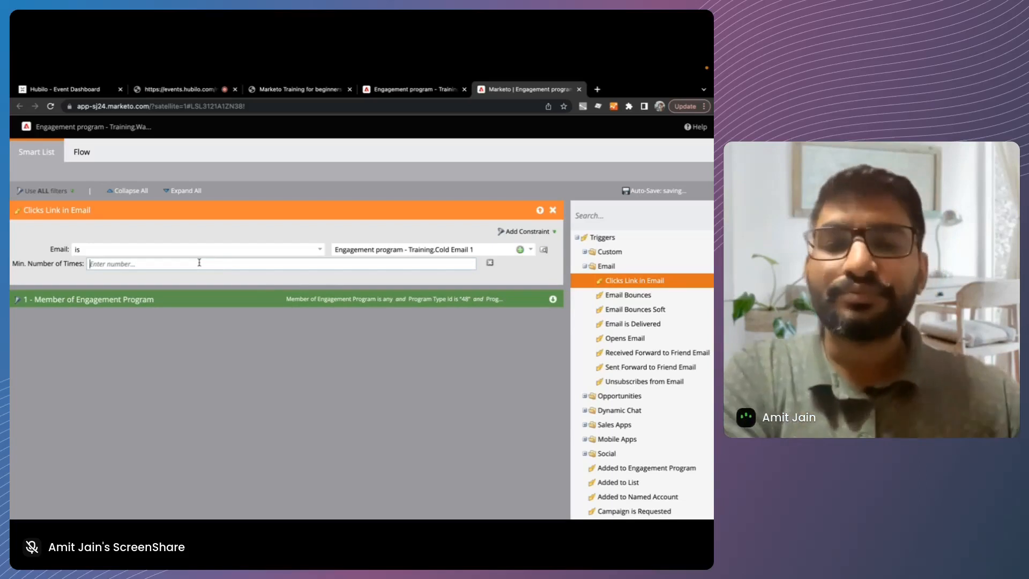
type("2")
left_click(553, 300)
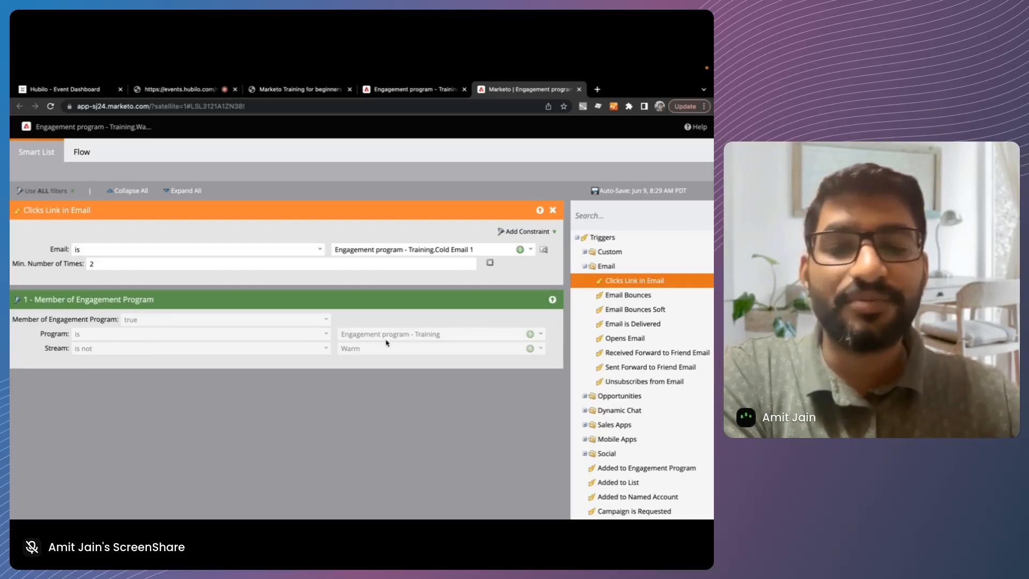
left_click(412, 89)
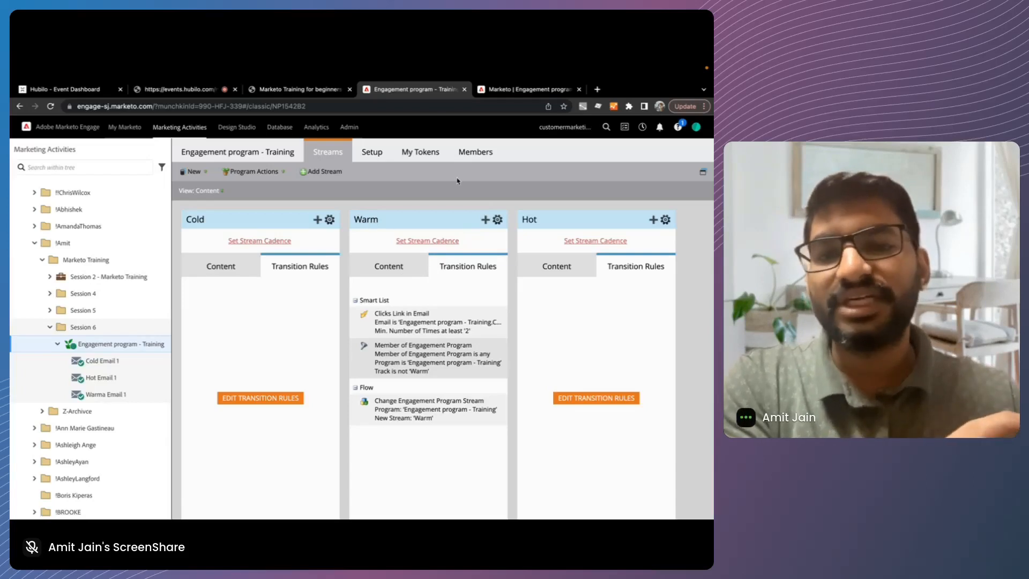
key("ctrl+Tab")
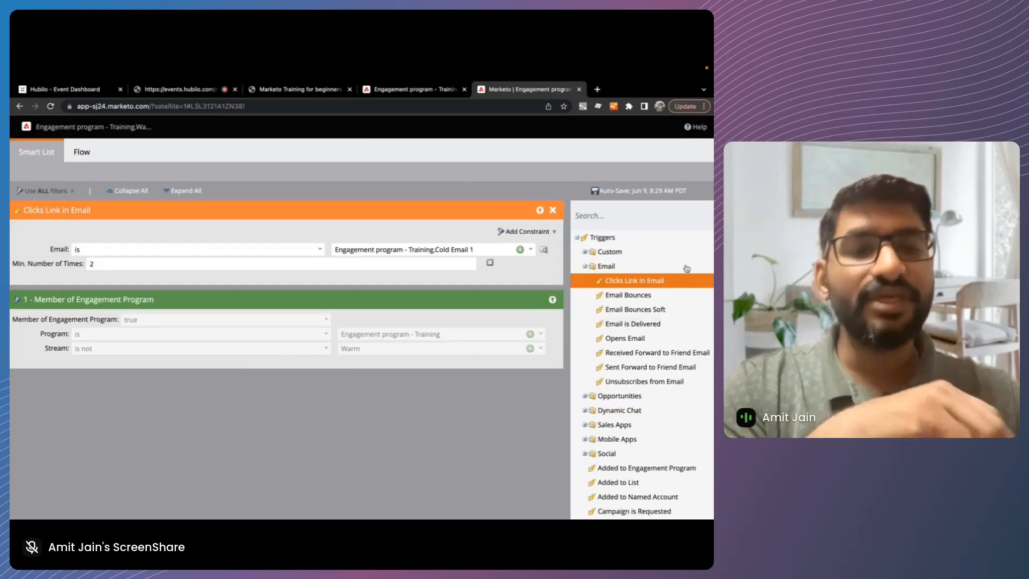
Step: Add a second Member of Engagement Program filter to the Warm transition rules, with program Engagement program - Training and Stream is Cold
left_click(600, 215)
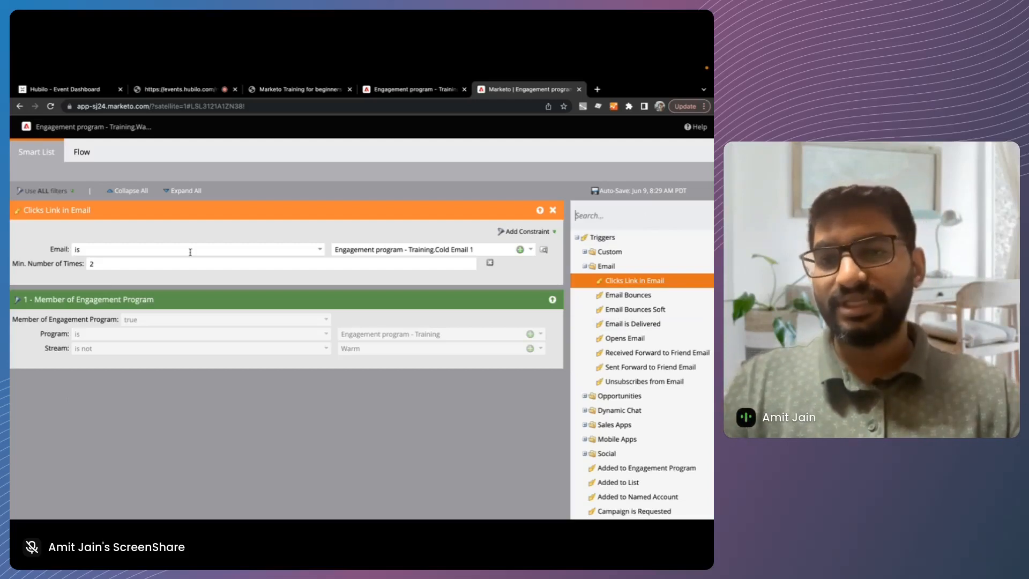
left_click(253, 264)
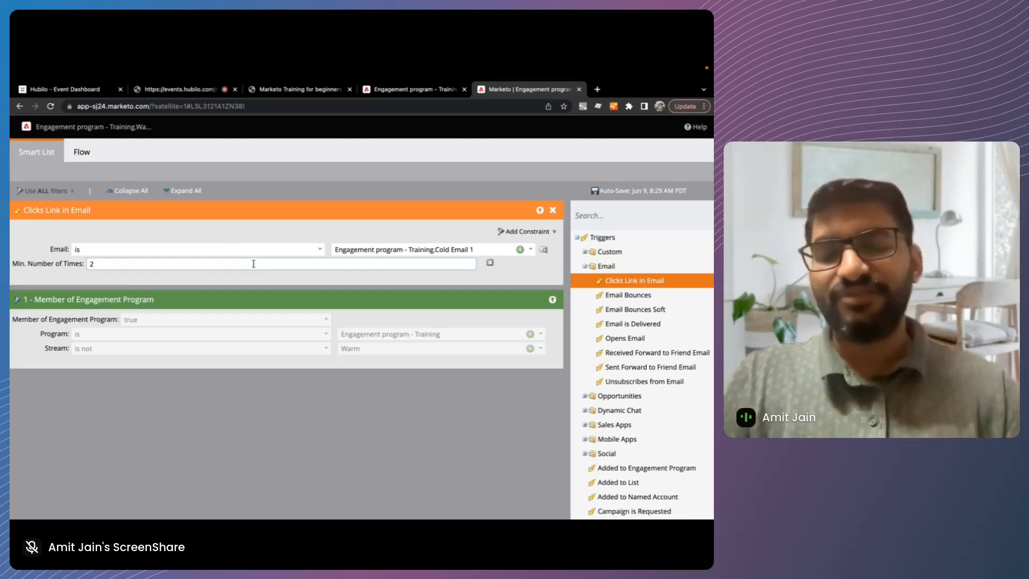
left_click(602, 218)
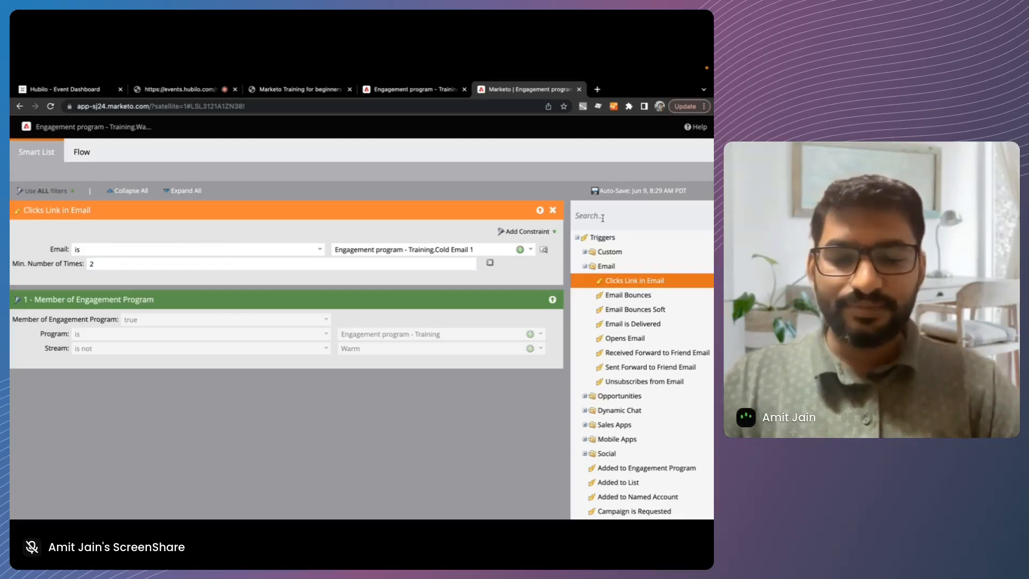
type("stream")
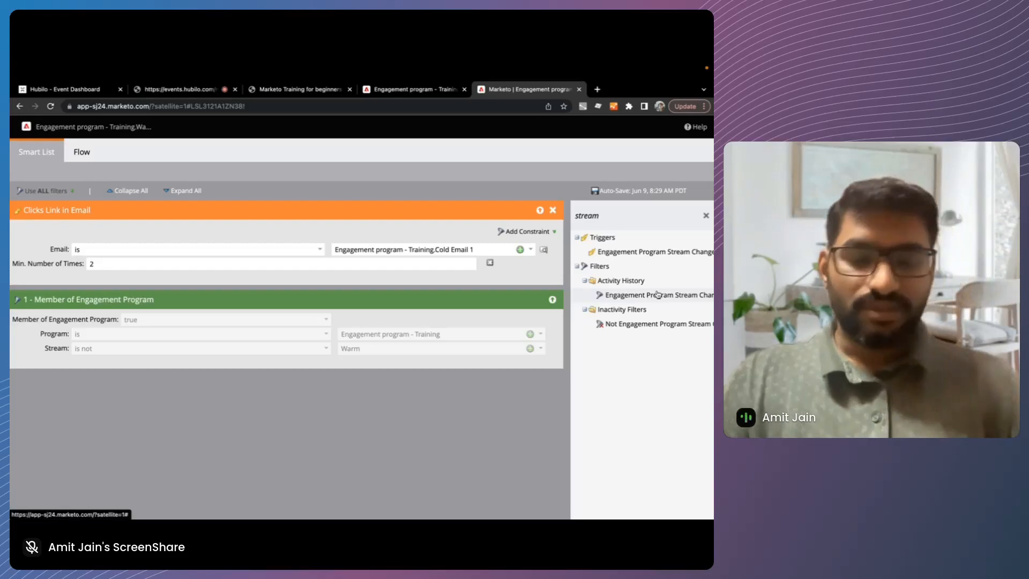
key("super+a")
type("memebr of")
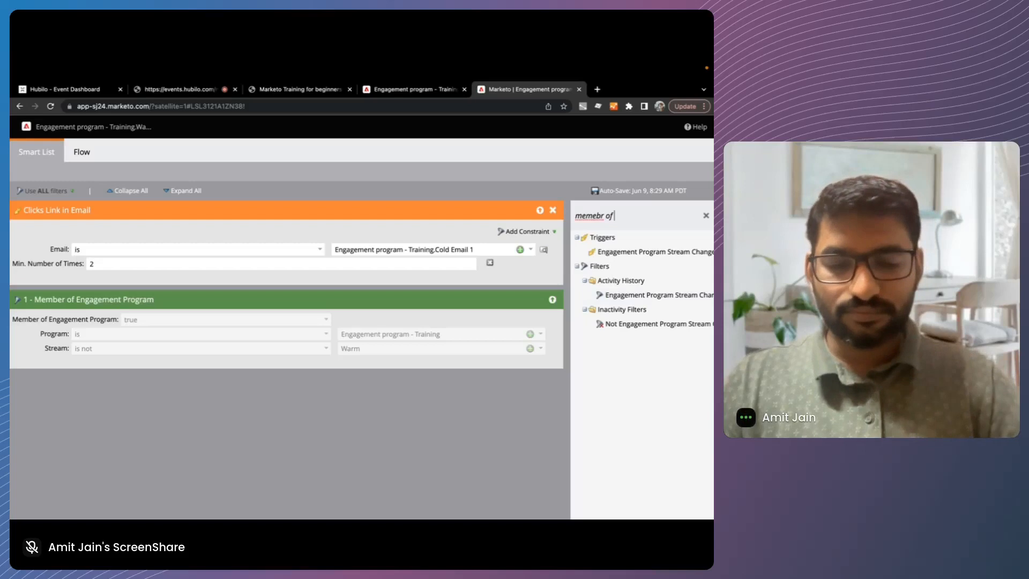
key("super+a")
type("member")
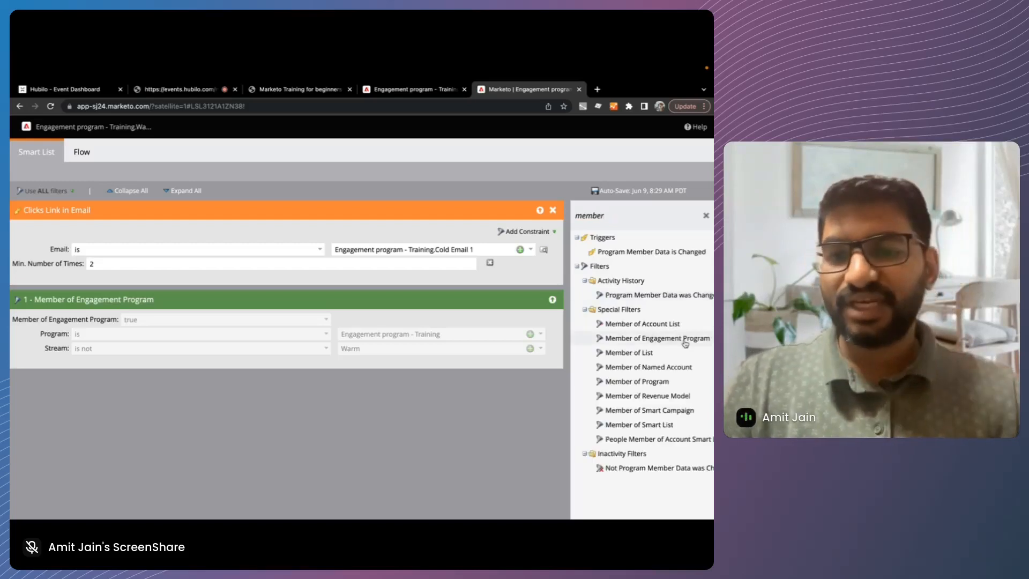
left_click_drag(685, 344, 316, 360)
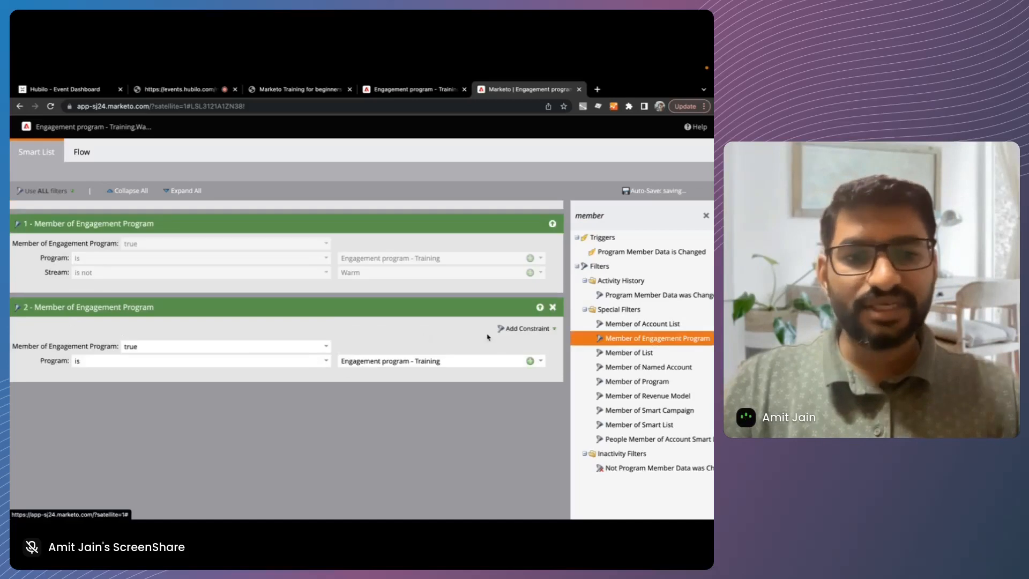
left_click(525, 328)
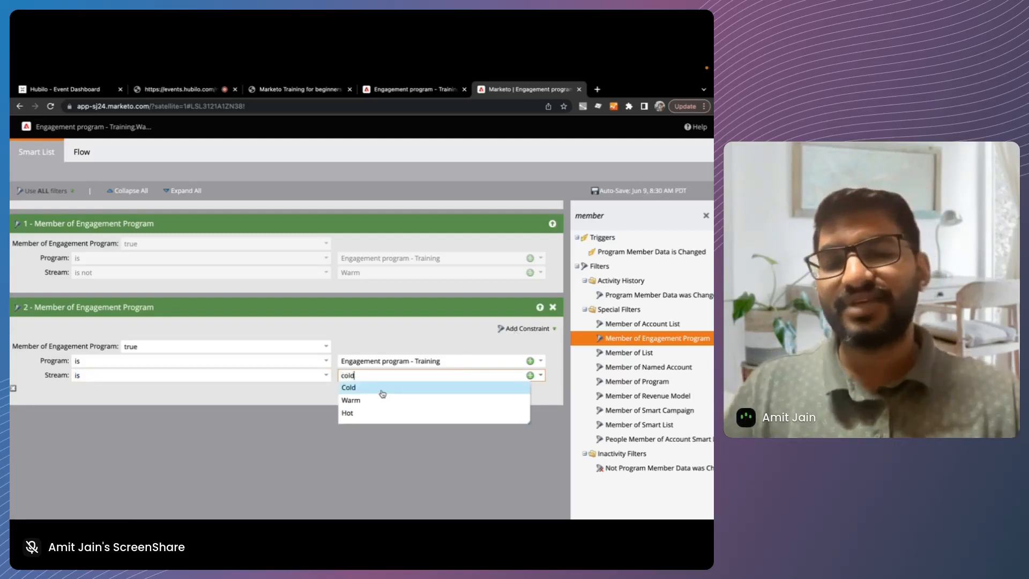
left_click(359, 389)
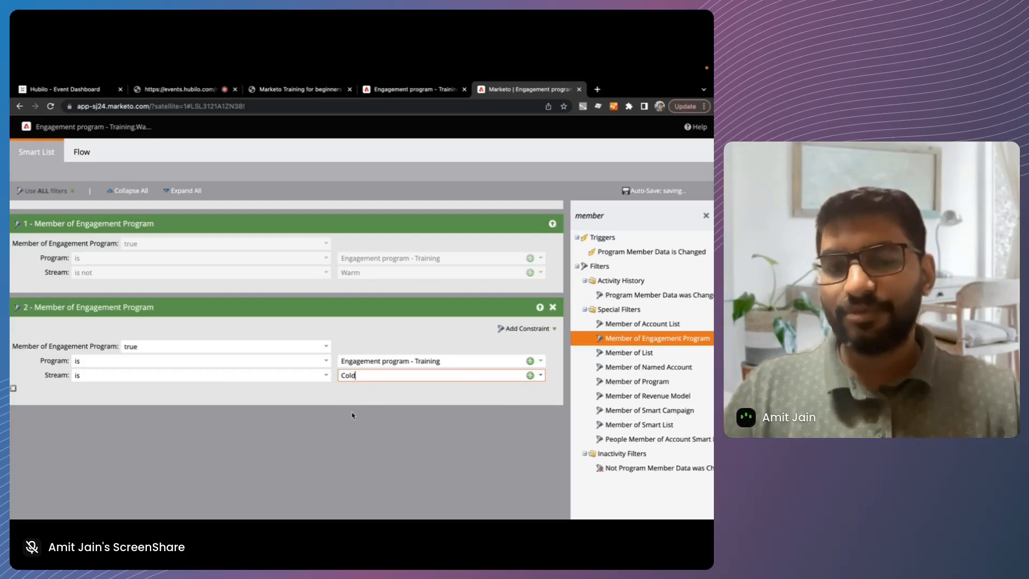
scroll(352, 375, "up", 2)
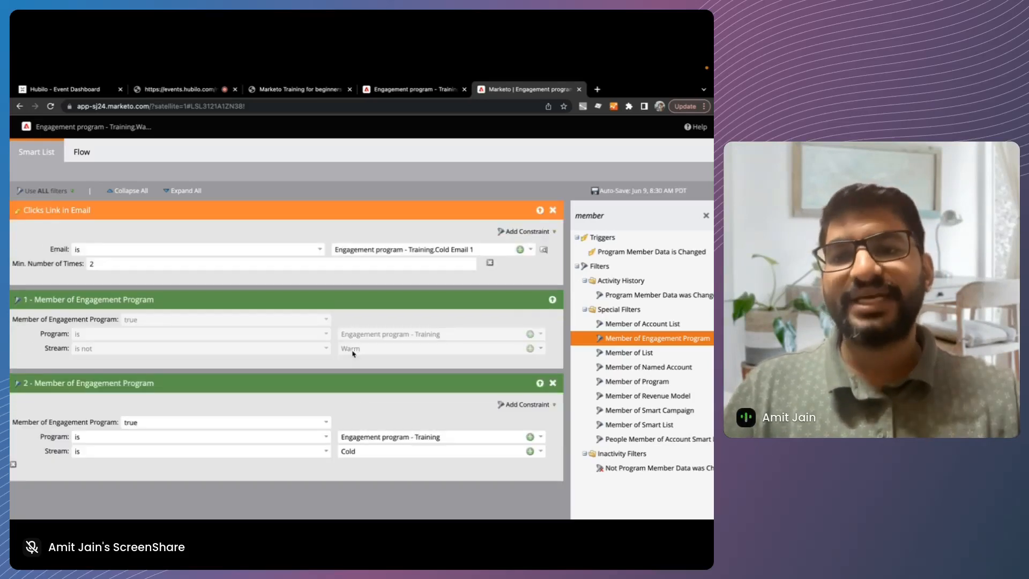
left_click_drag(354, 250, 512, 250)
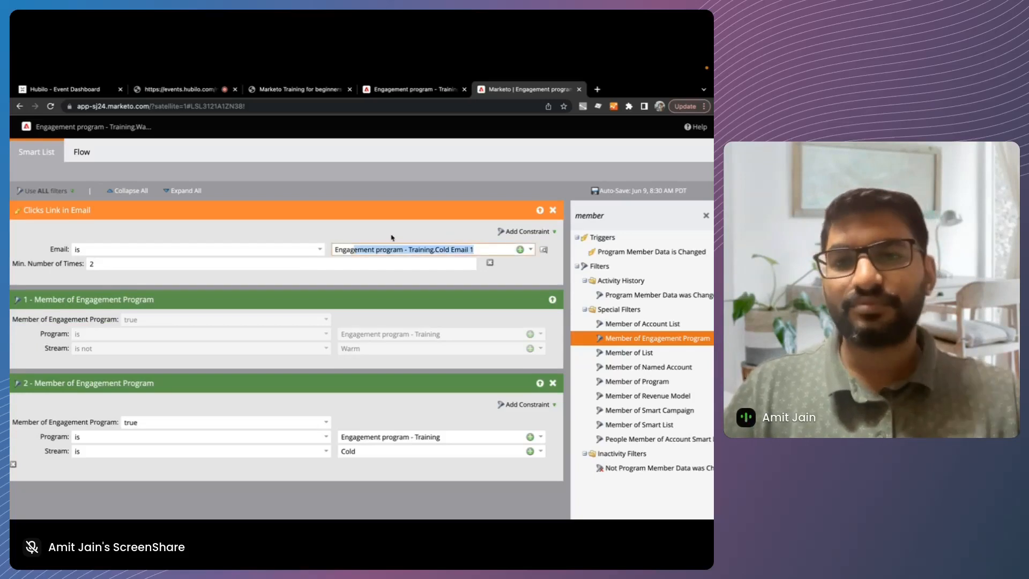
Step: Try adding Send Alert and Change Score steps to the Warm transition flow, delete both, and return to the streams overview
left_click(82, 152)
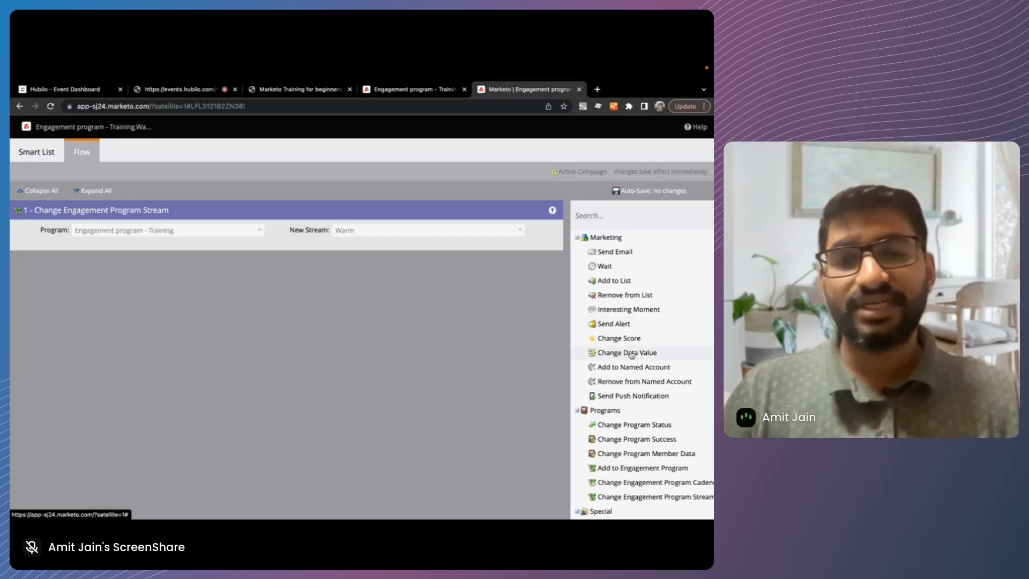
left_click_drag(614, 323, 454, 301)
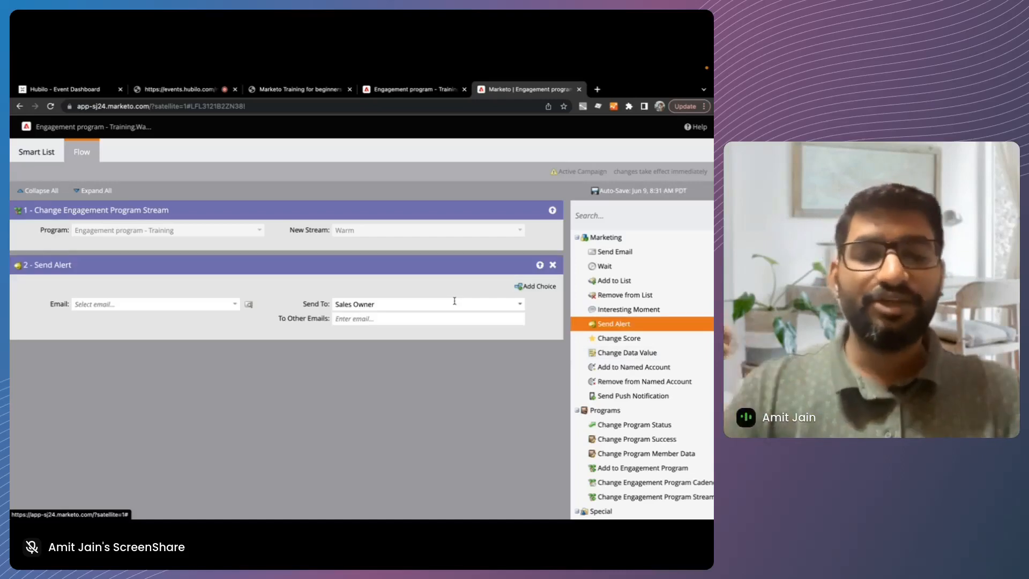
double_click(634, 339)
double_click(634, 353)
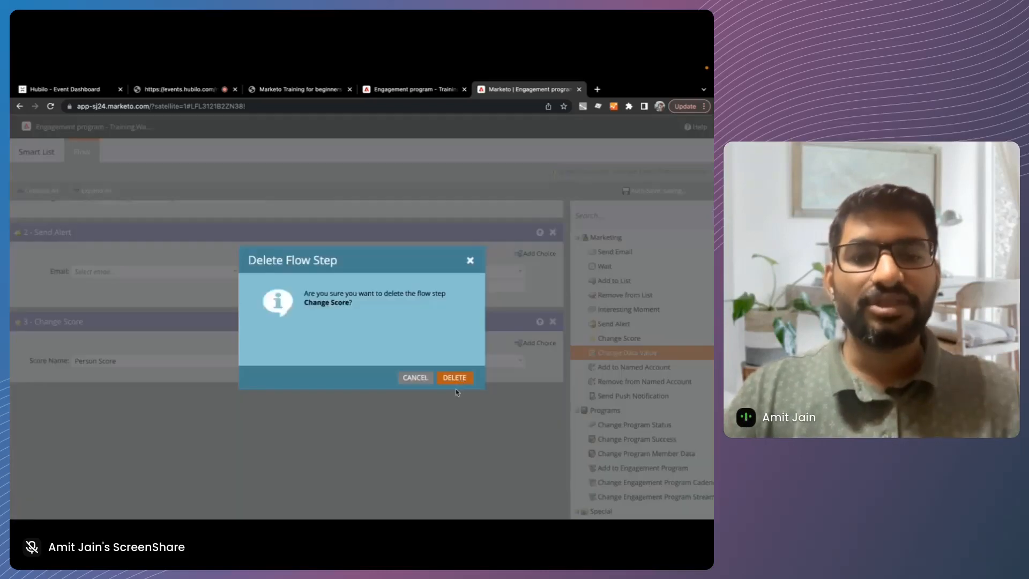
left_click(455, 378)
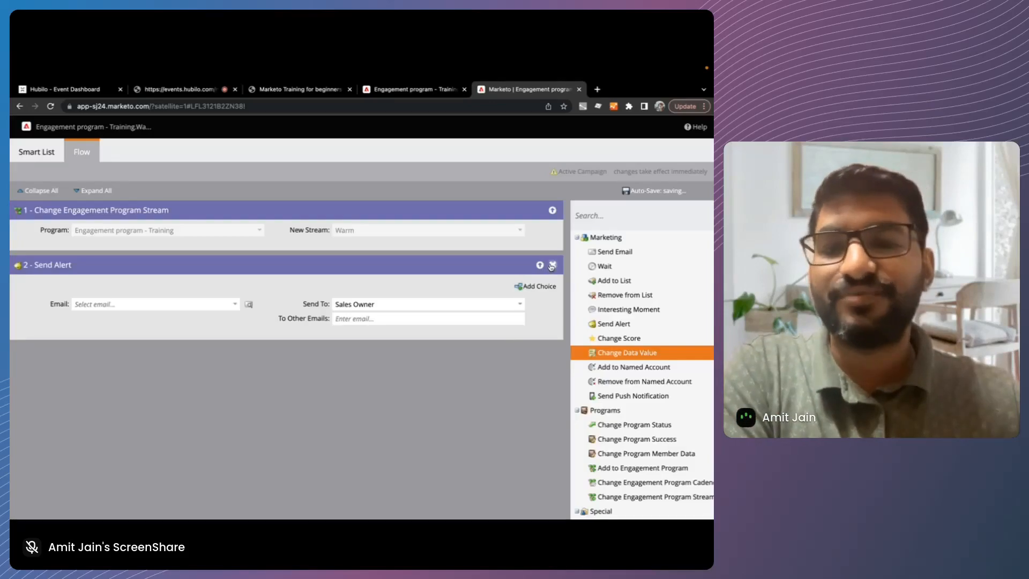
left_click(552, 265)
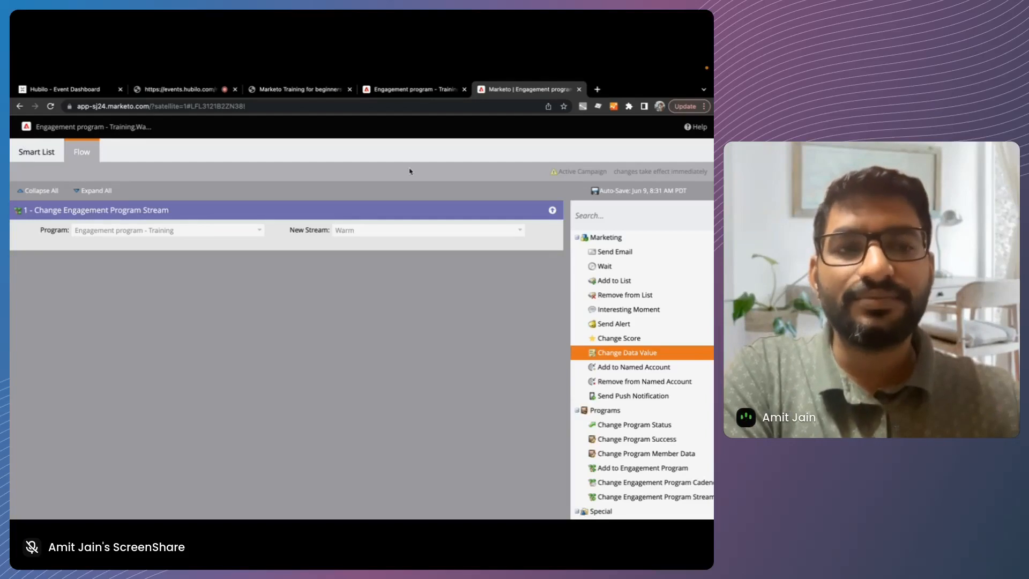
key("ctrl+w")
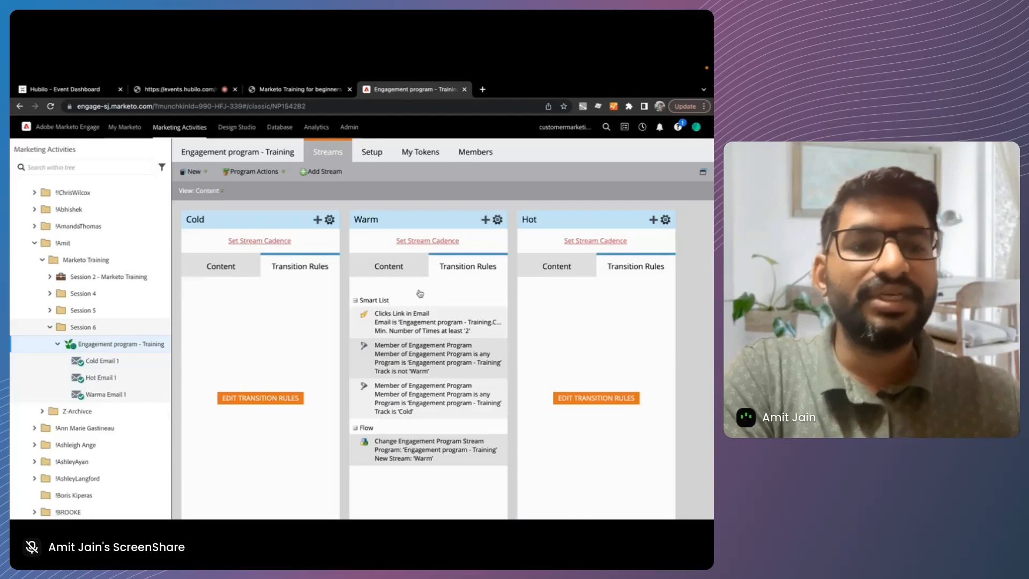
Step: Add a Fills Out Form trigger to the Hot stream's transition rules, with the form name set to Contact Us.Contact Us
left_click(413, 268)
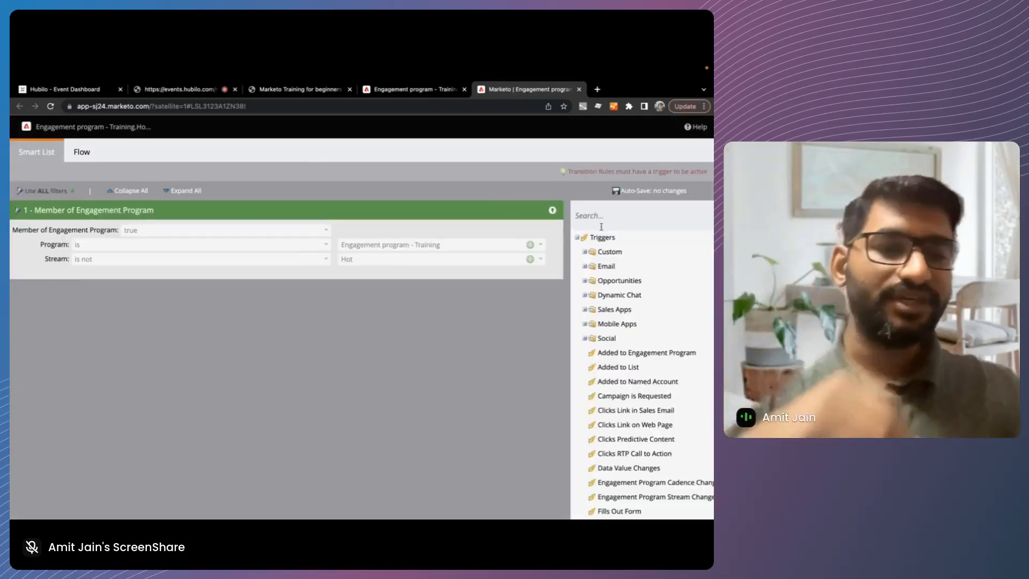
scroll(635, 394, "down", 3)
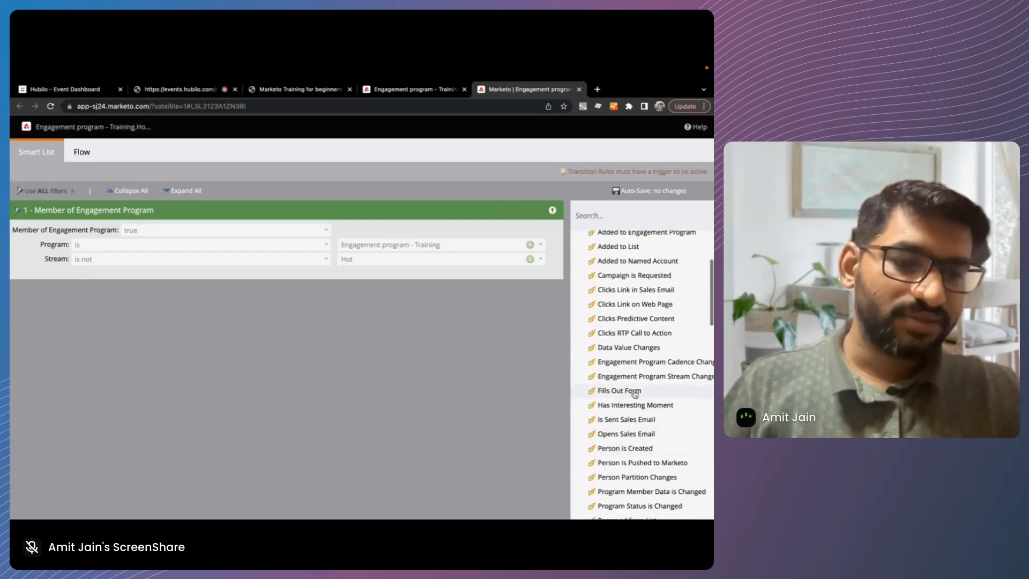
left_click_drag(635, 394, 322, 219)
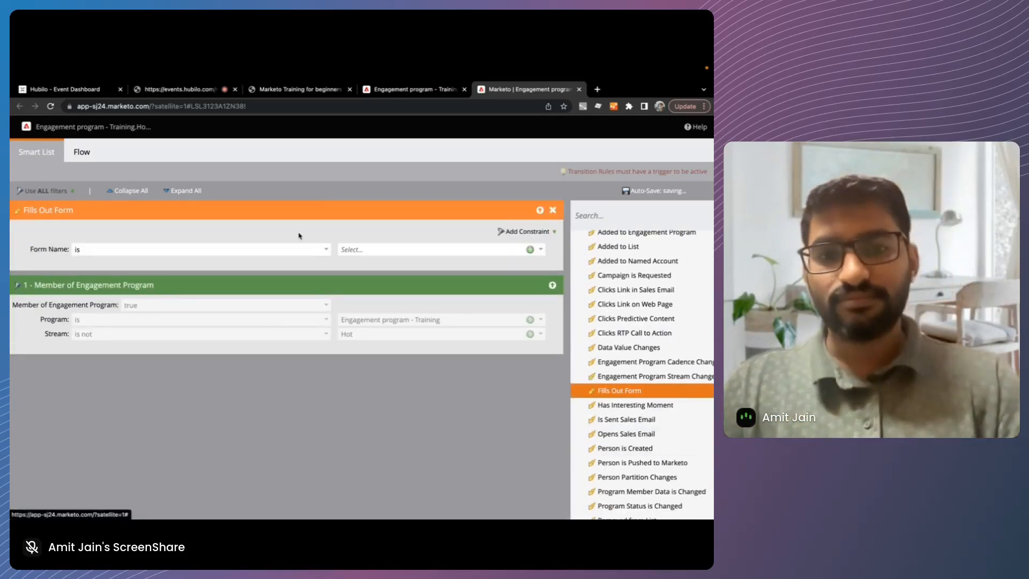
left_click(375, 250)
type("contact us")
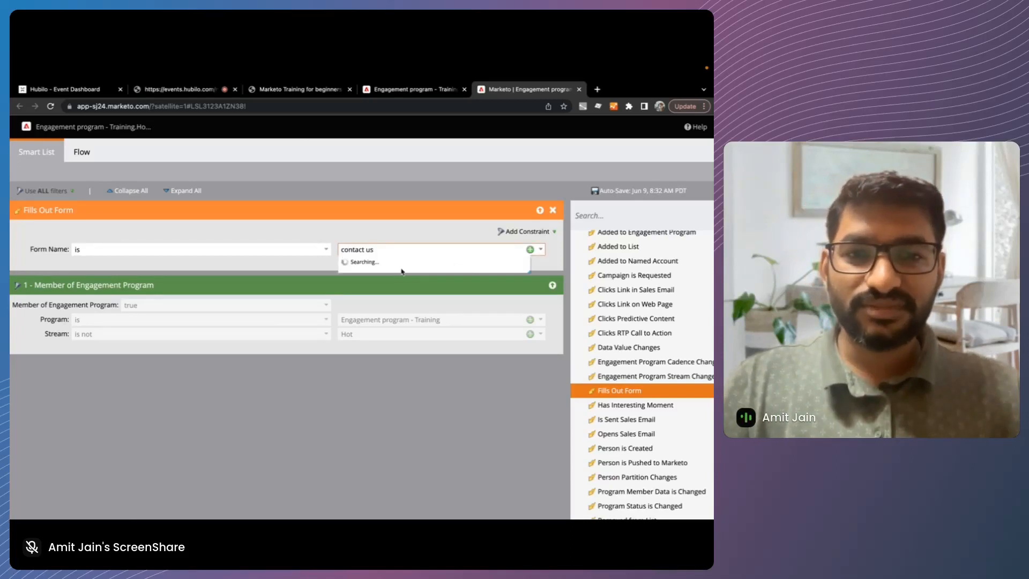
left_click(375, 262)
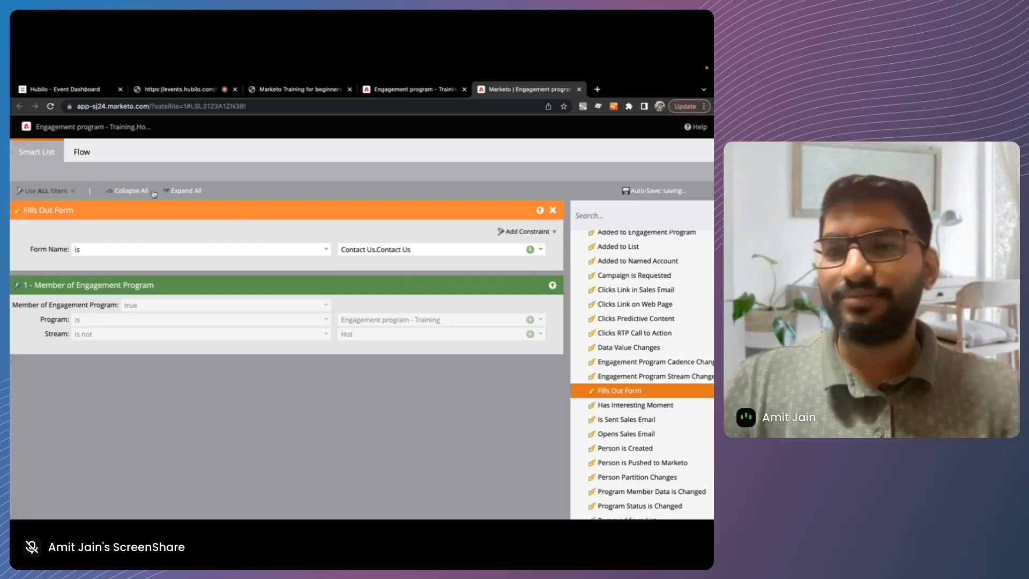
Step: Check the stream change step in the Hot transition flow, and review the Cold content and Warm transition rules in the streams overview
left_click(96, 160)
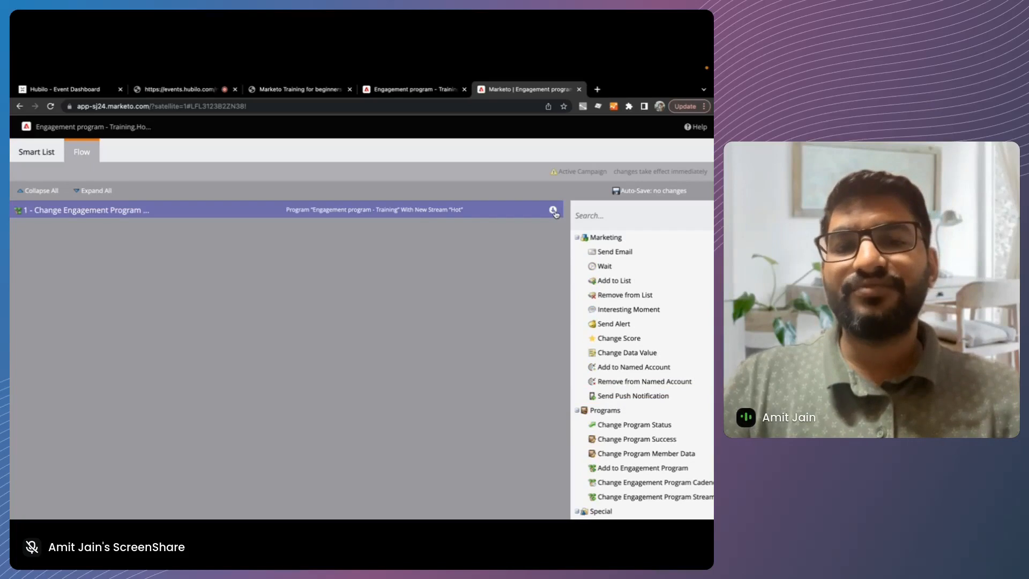
left_click(552, 210)
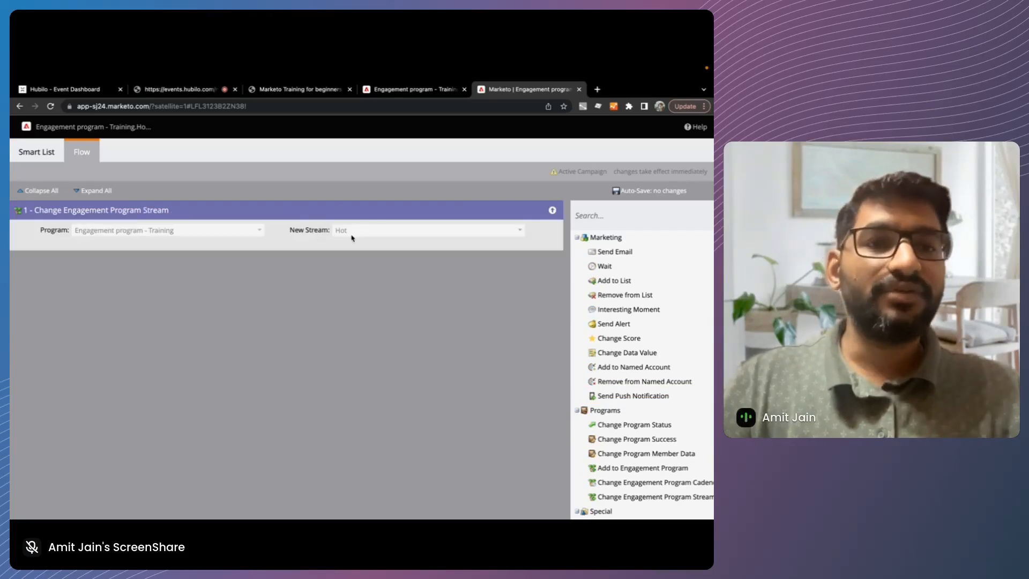
left_click(578, 89)
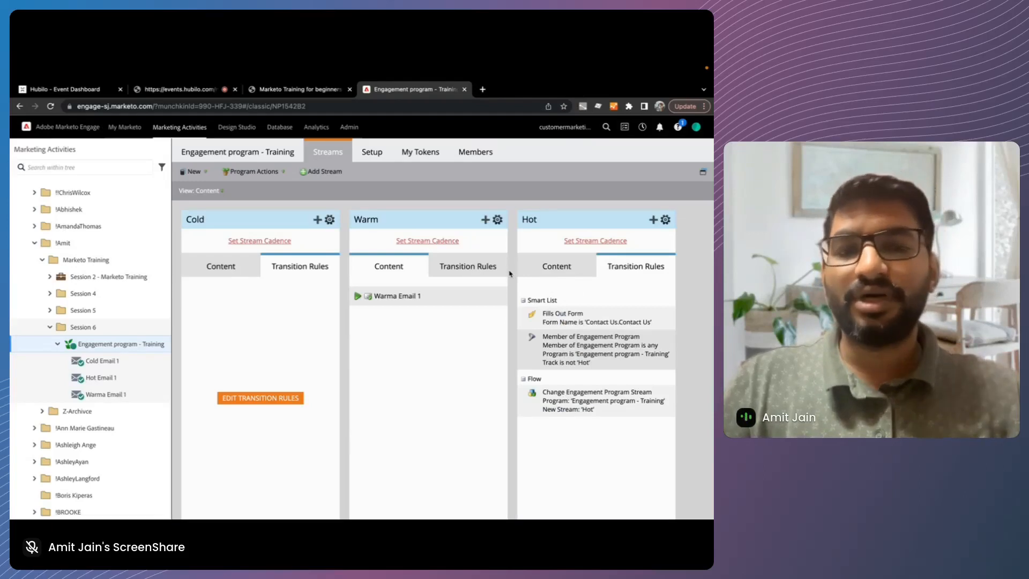
left_click(241, 268)
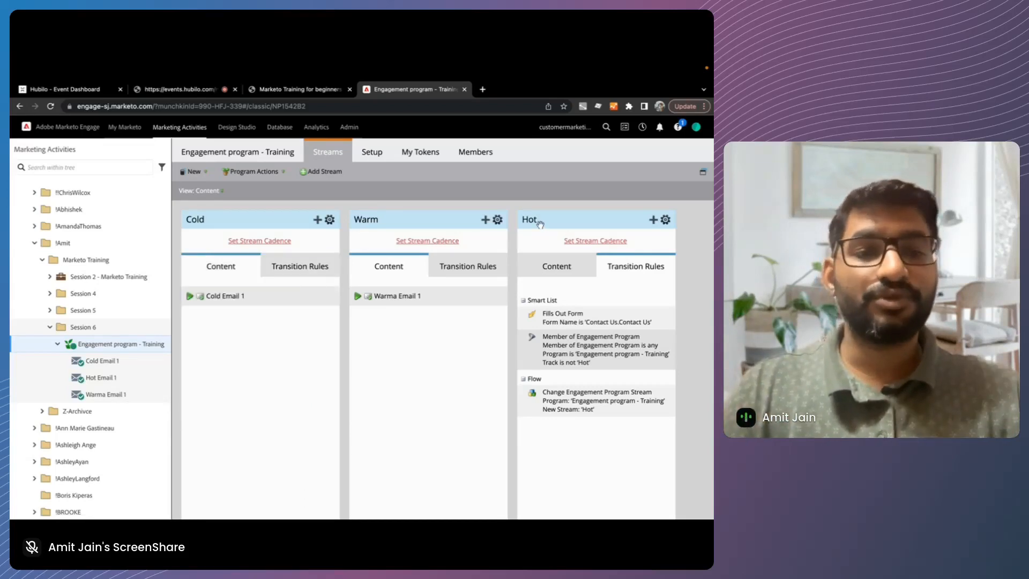
left_click(468, 266)
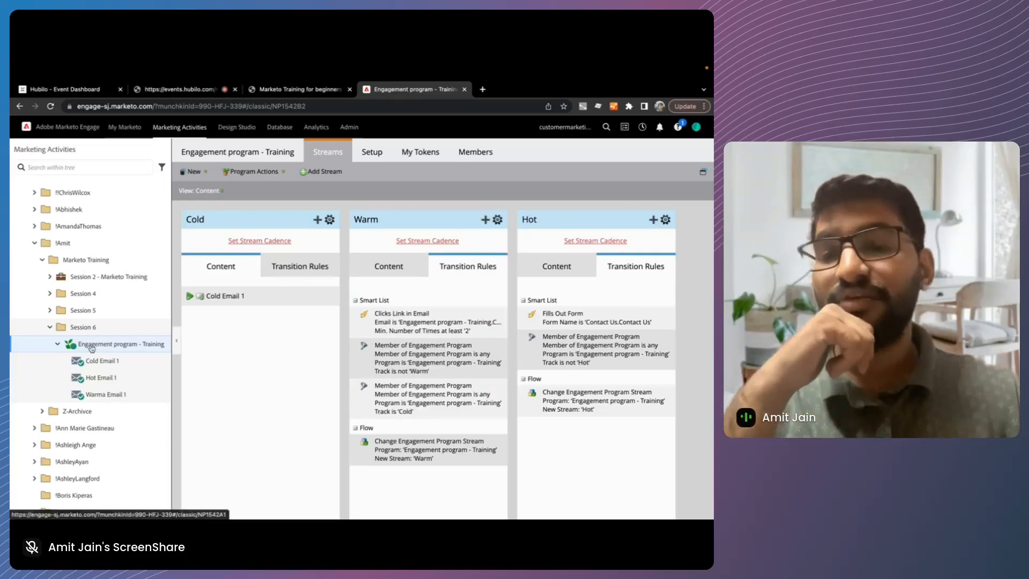
Step: Create a smart campaign named Add to Cold Stream in the Engagement program - Training program
scroll(91, 327, "down", 1)
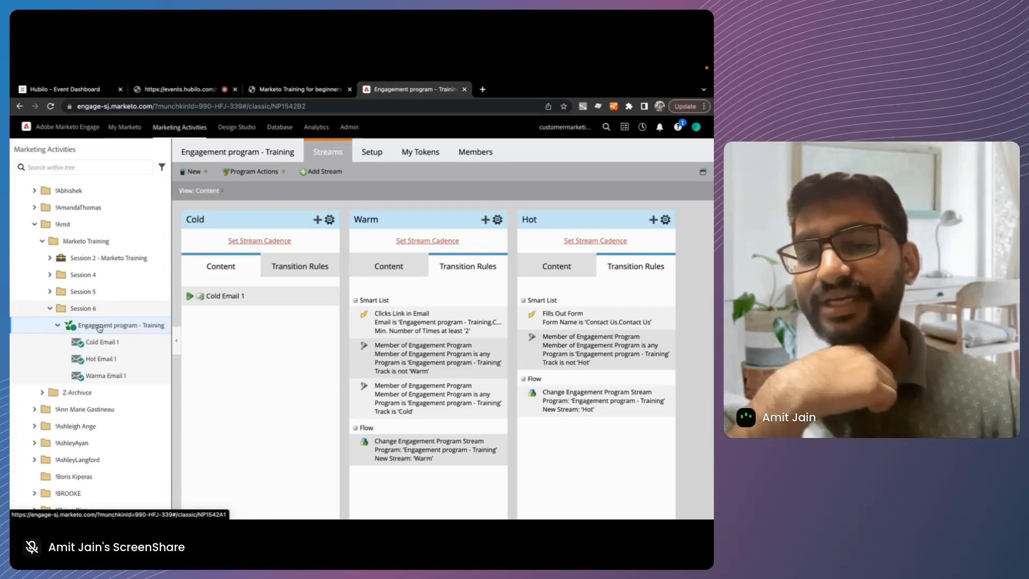
right_click(99, 328)
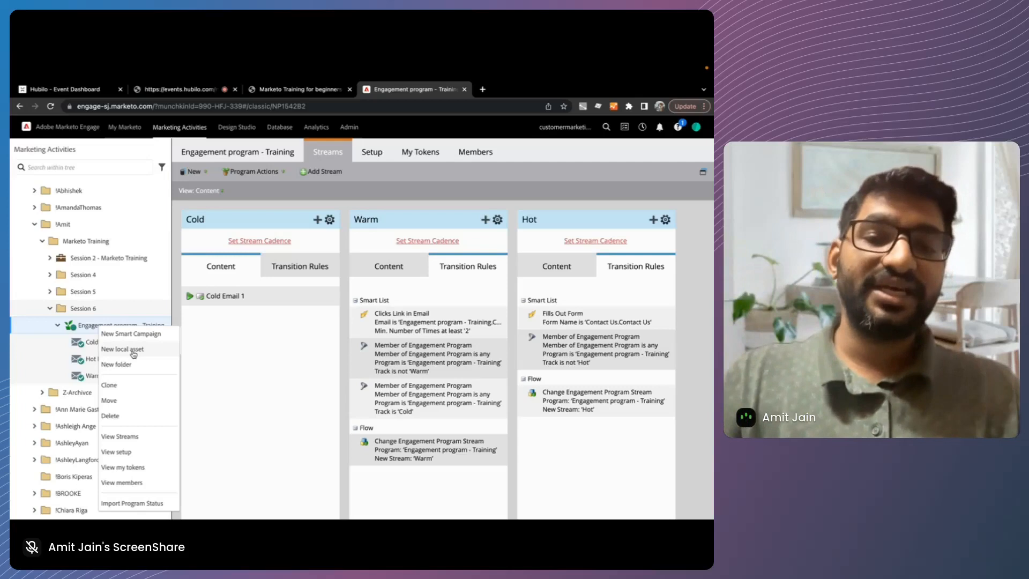
left_click(131, 333)
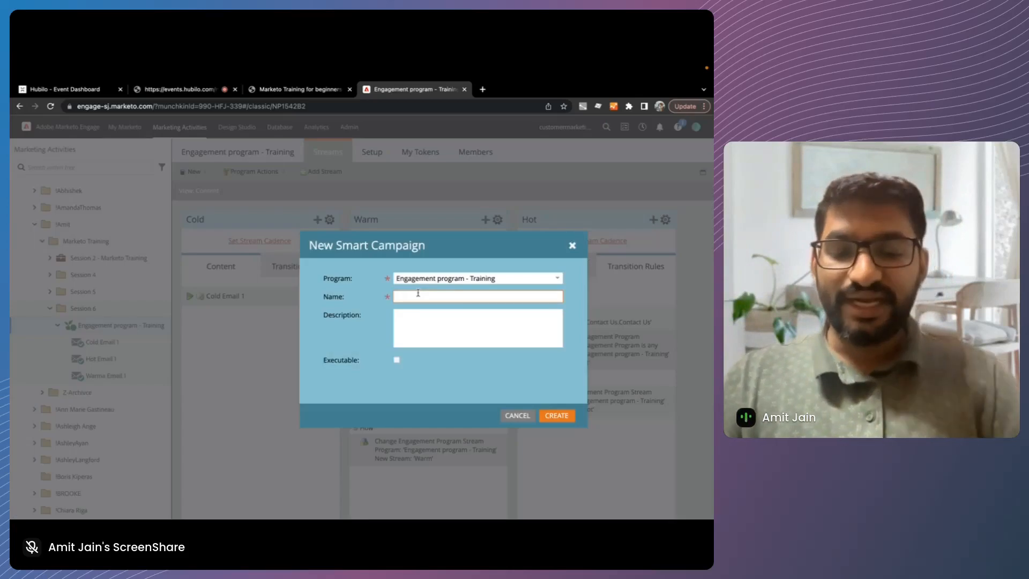
type("Add to Cold Stream")
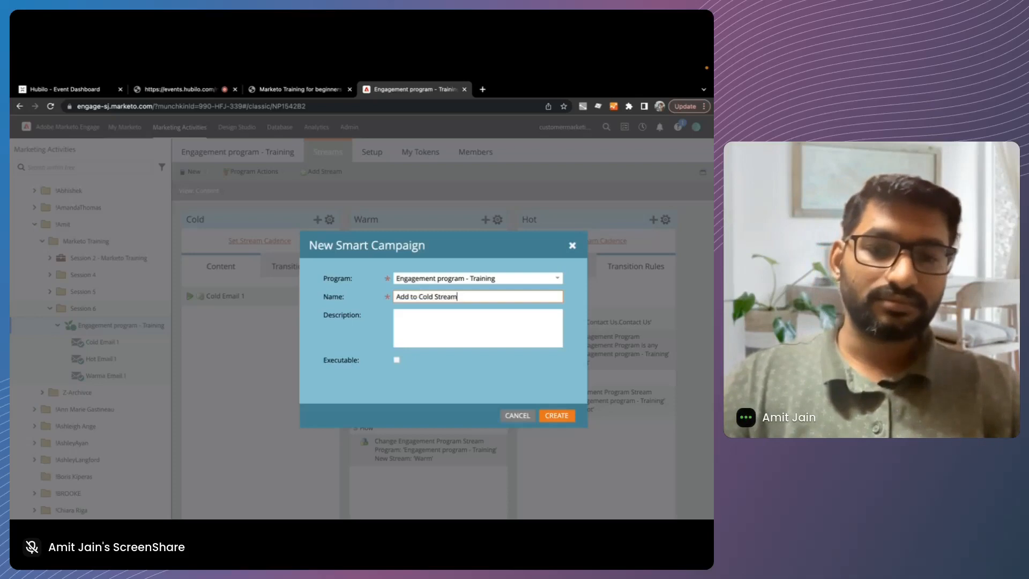
key("Return")
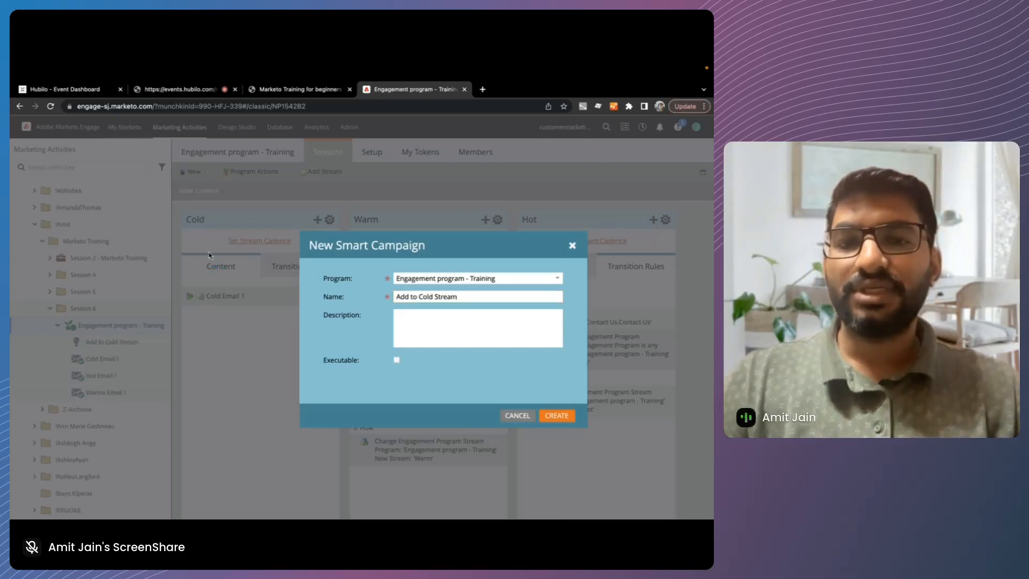
Step: Check the entry condition on the engagement program example slide, and add a Person is Created trigger to the Add to Cold Stream smart list
key("ctrl+Left")
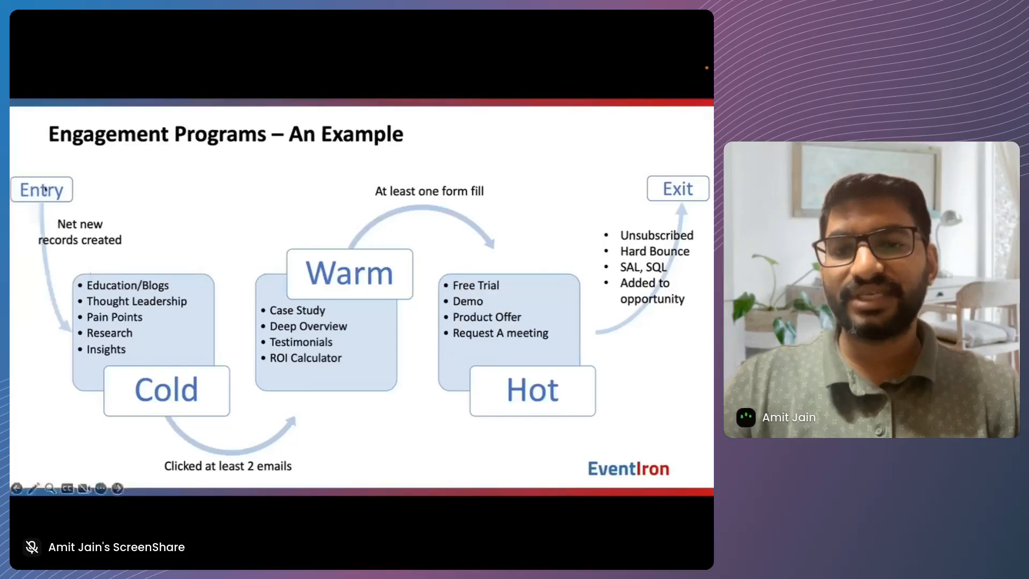
key("ctrl+Right")
left_click(282, 151)
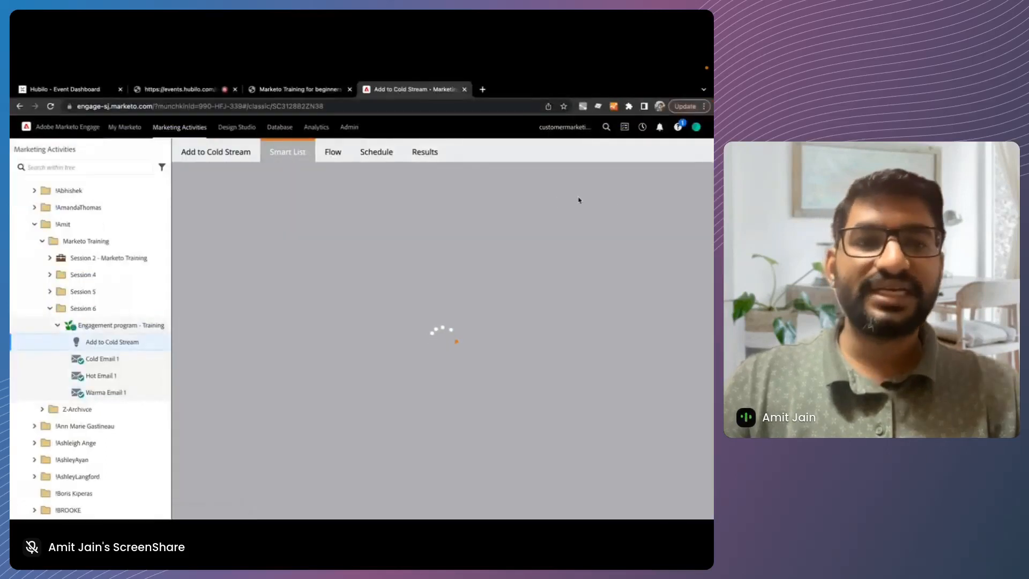
left_click(642, 213)
type("pe")
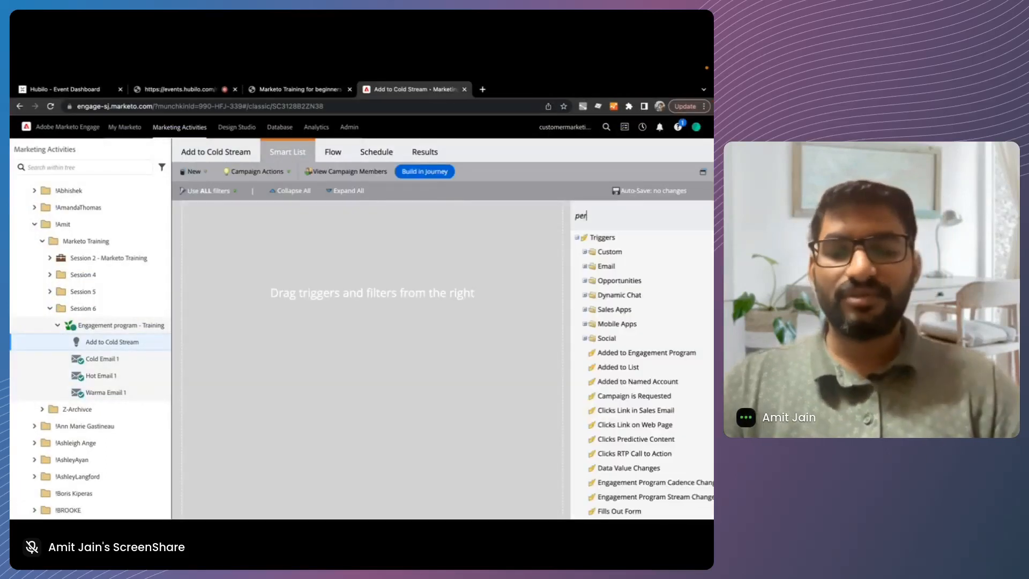
type("r")
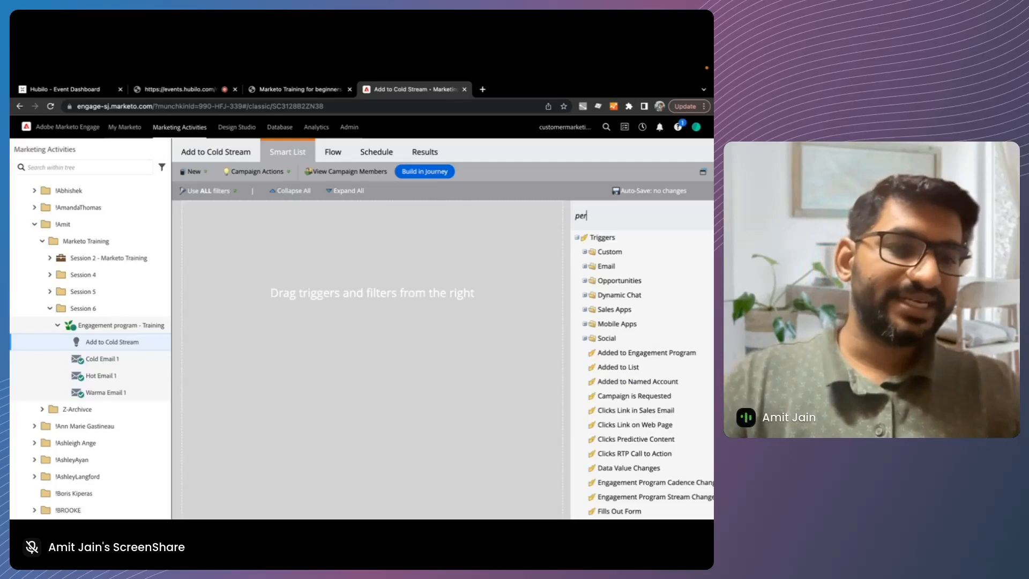
type("son")
left_click_drag(624, 252, 469, 268)
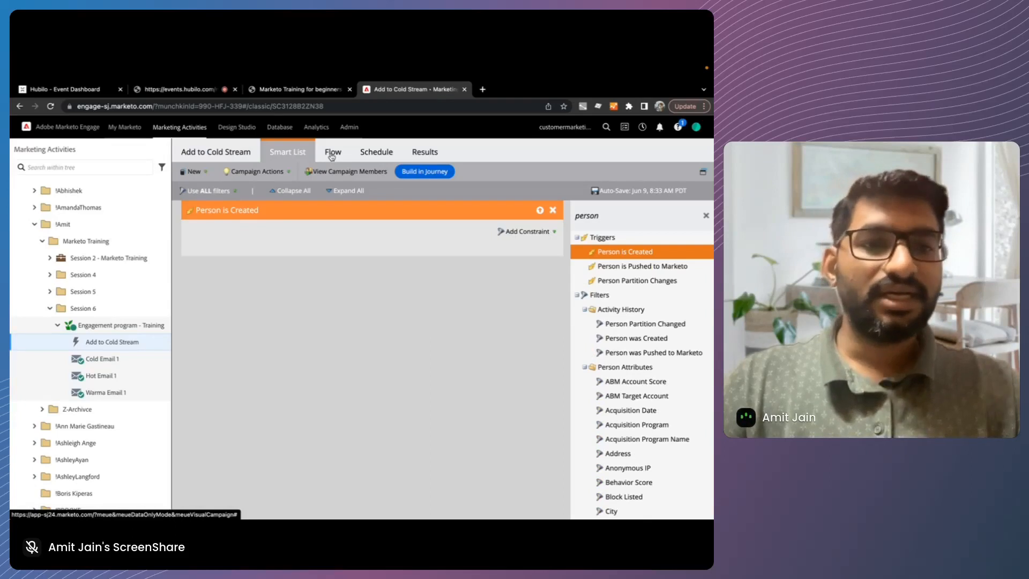
Step: Add an Add to Engagement Program step to the campaign's flow, with program Engagement program - Training and stream Cold
left_click(332, 155)
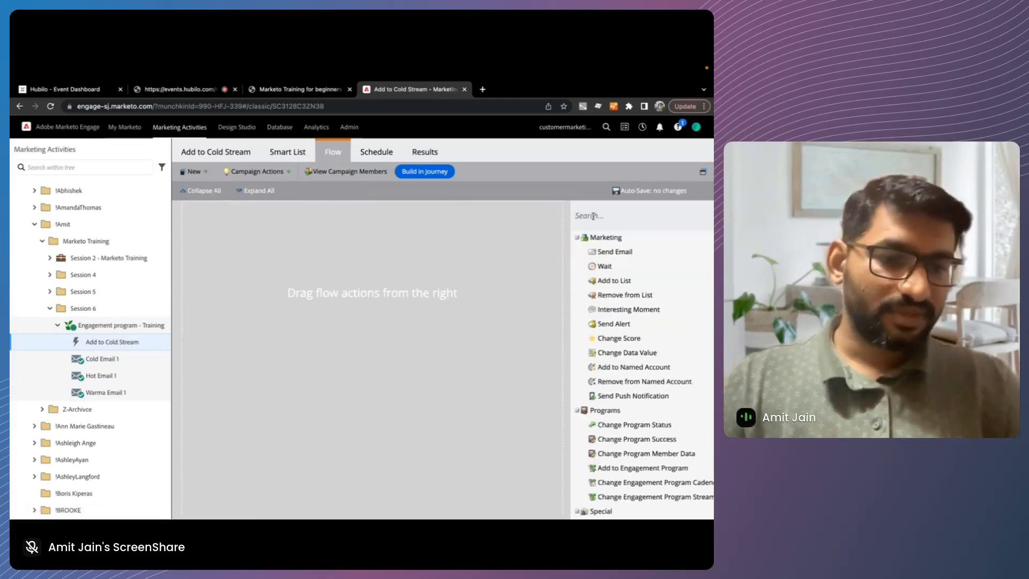
scroll(643, 391, "down", 3)
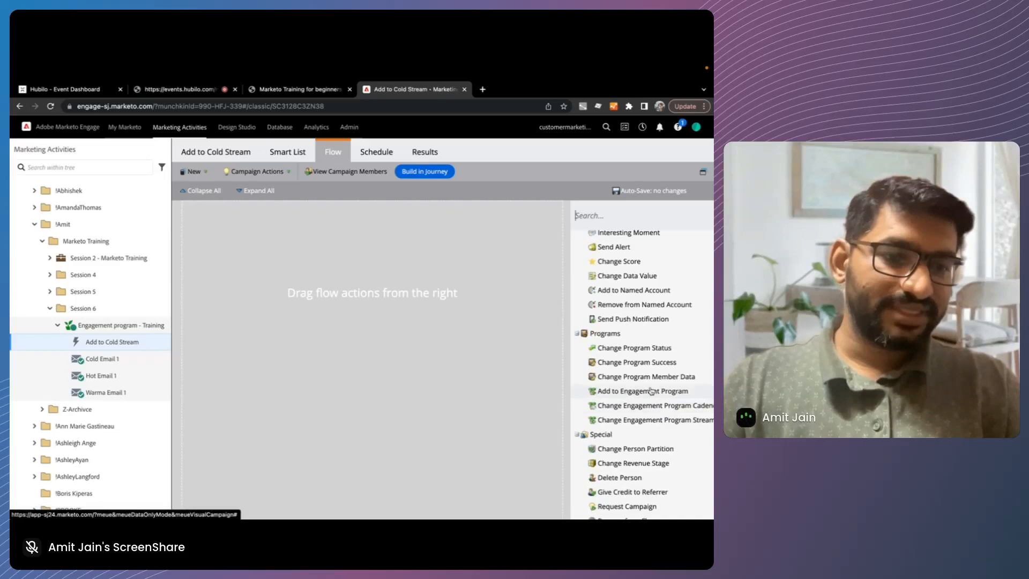
left_click_drag(642, 391, 377, 260)
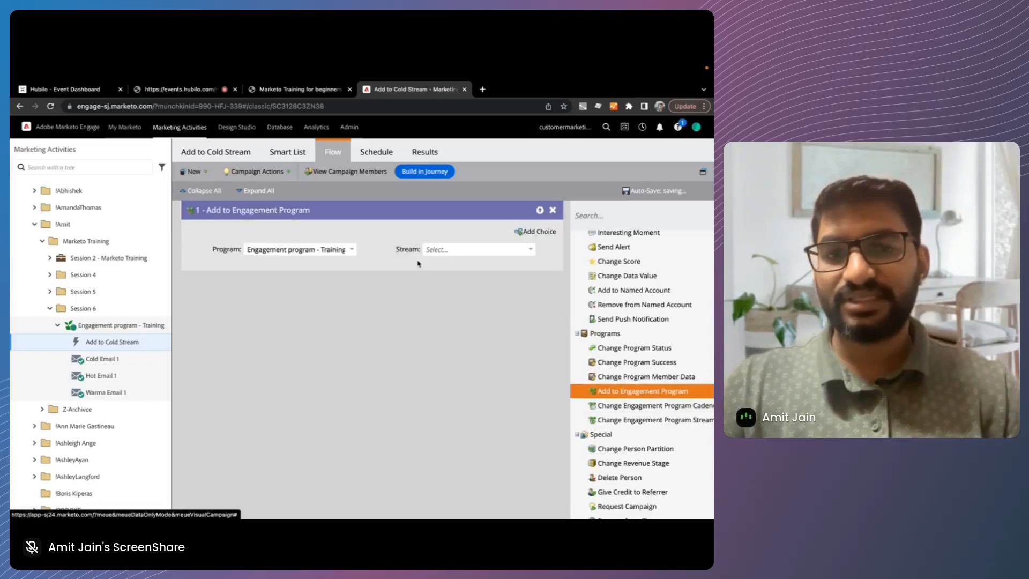
left_click(531, 248)
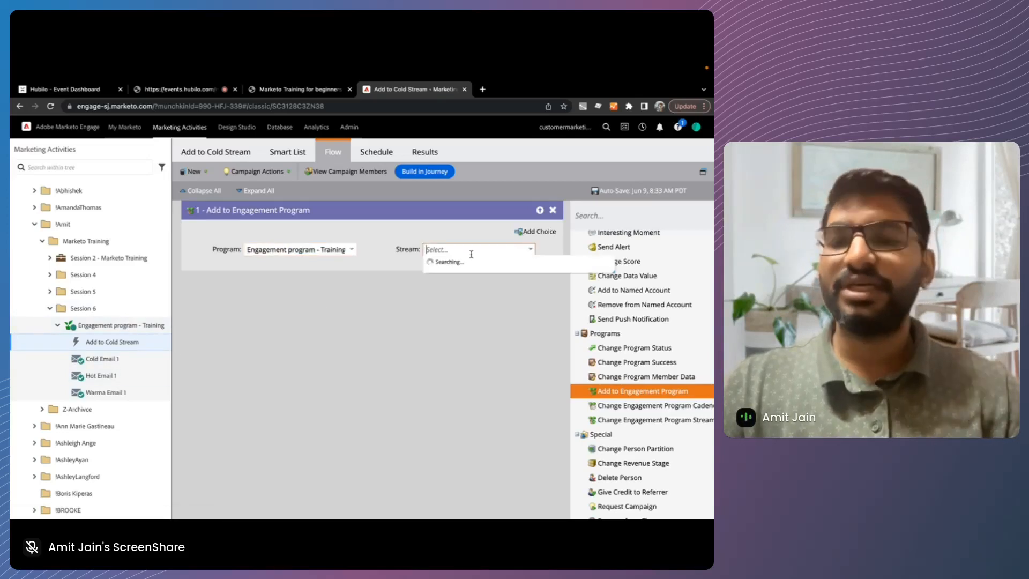
left_click(457, 262)
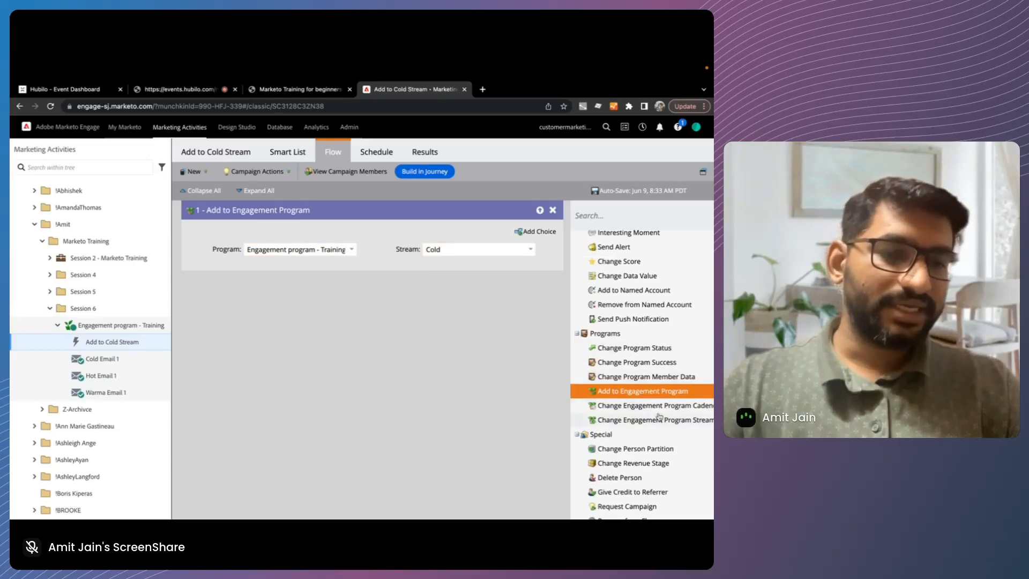
Step: Add a Change Engagement Program Cadence step as the second flow step, with the new value Normal
scroll(659, 417, "right", 1)
left_click_drag(658, 405, 378, 328)
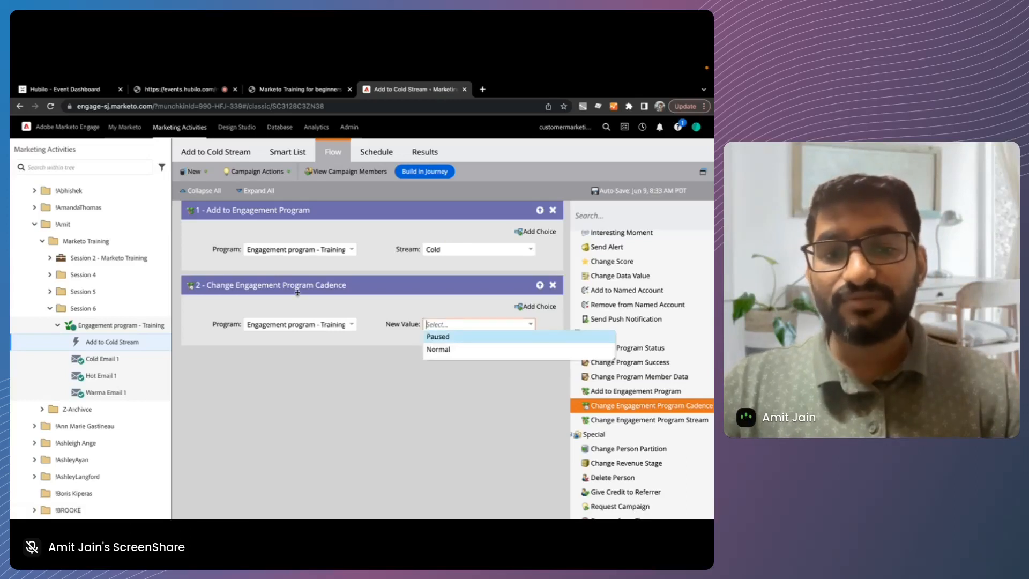
left_click(438, 349)
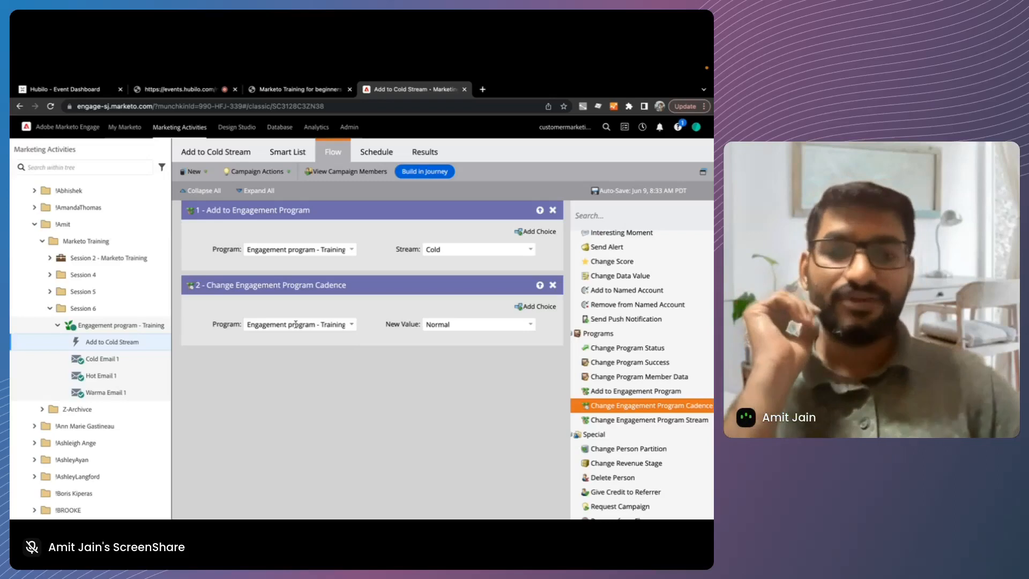
Step: Switch to the presentation to review the person cadence definition on the key terms slide, and return to Marketo
key("super+Tab")
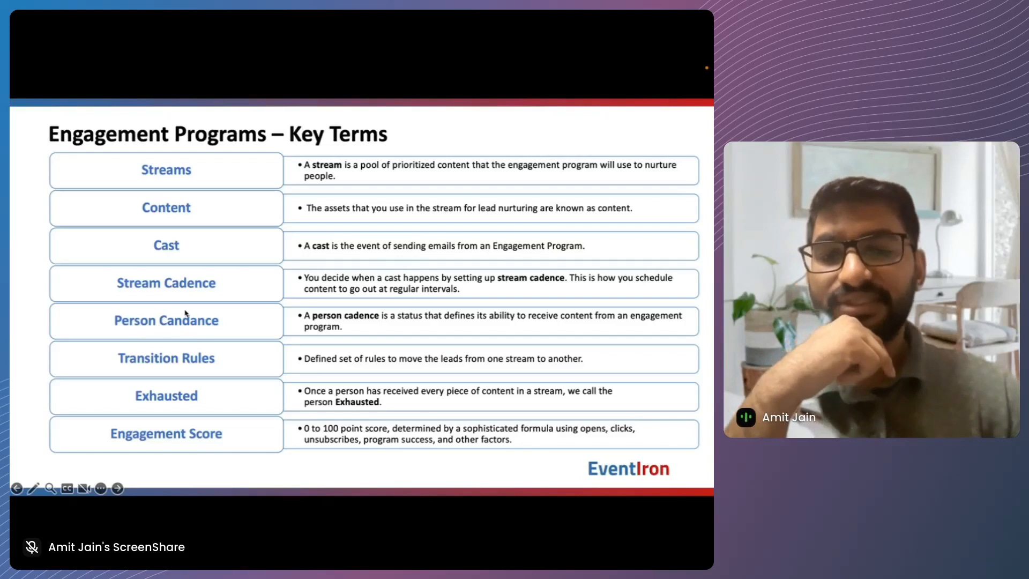
key("alt+Tab")
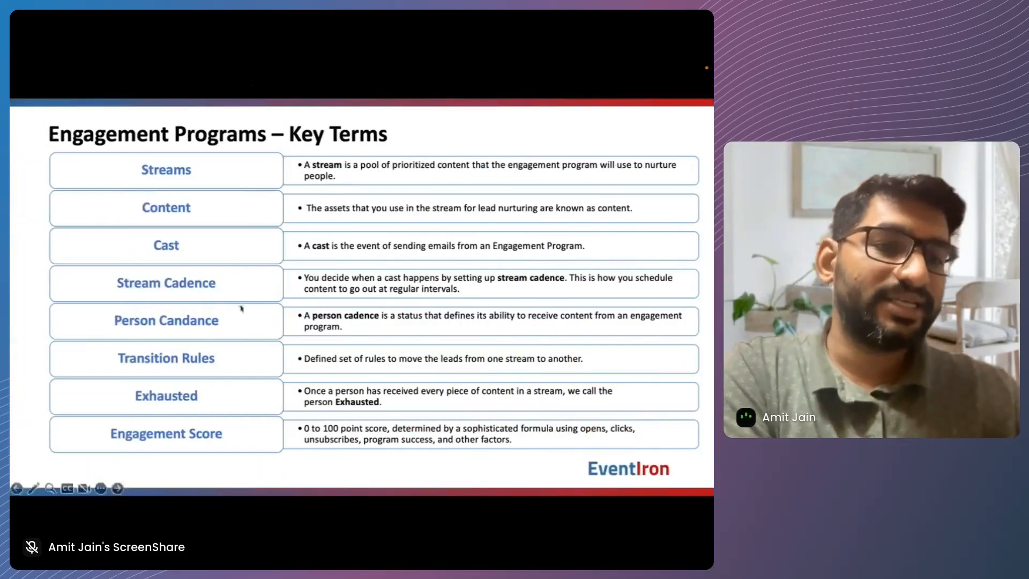
key("Right")
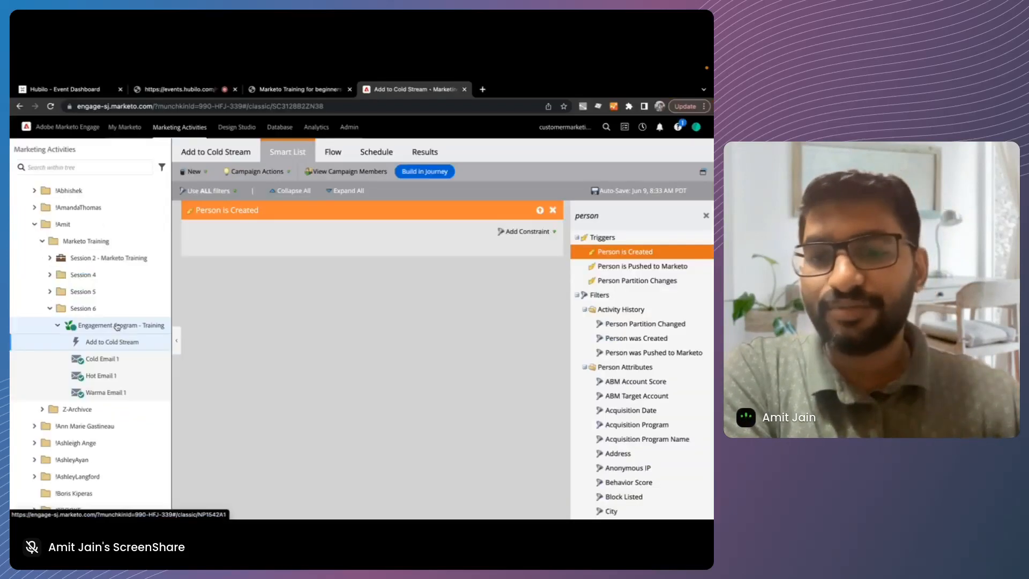
Step: Create a second smart campaign named Exist Criteria in the Engagement program - Training program
right_click(118, 326)
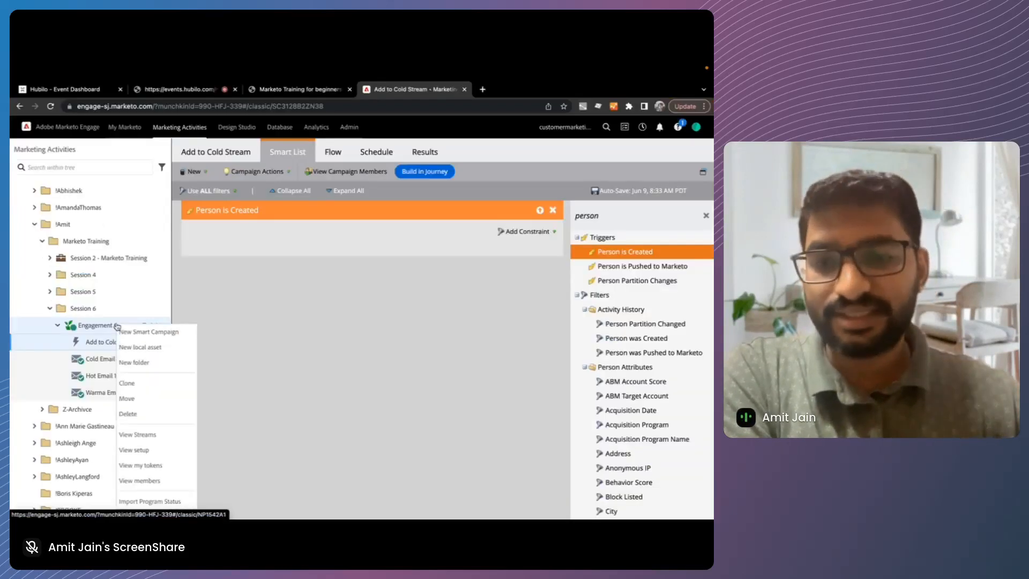
left_click(142, 330)
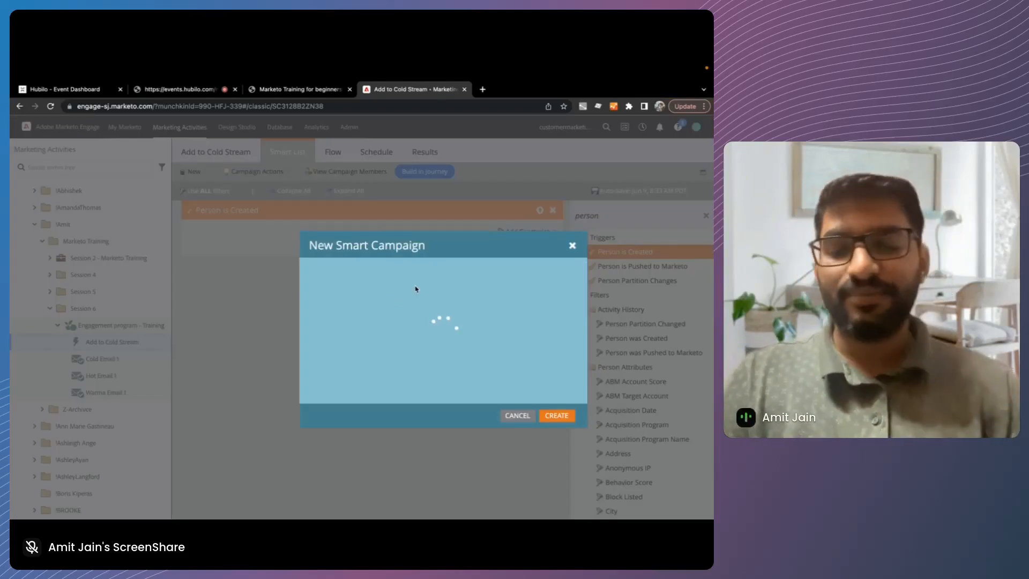
type("Exist C")
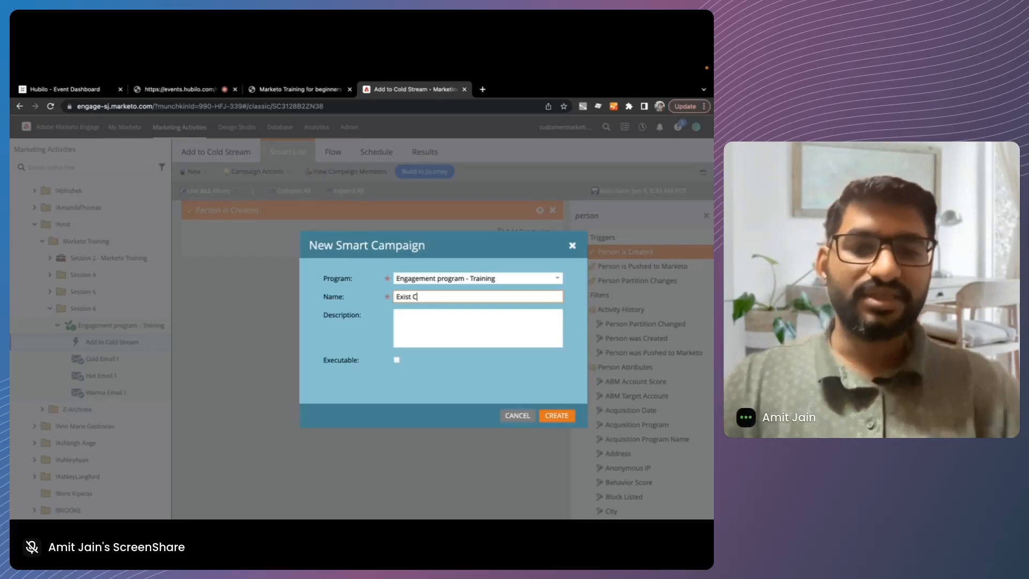
type("ritera")
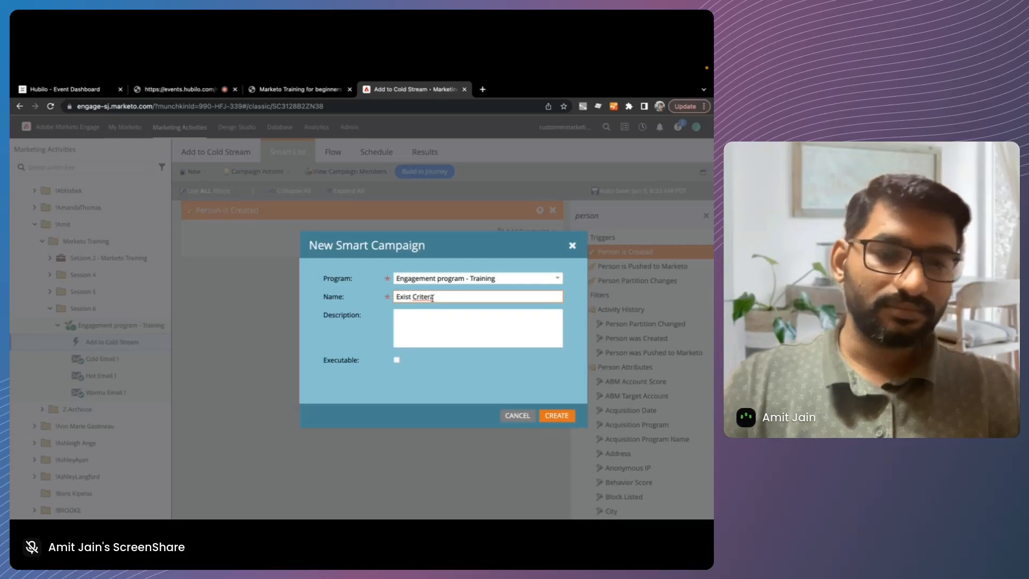
key("BackSpace")
type("ia")
left_click(557, 416)
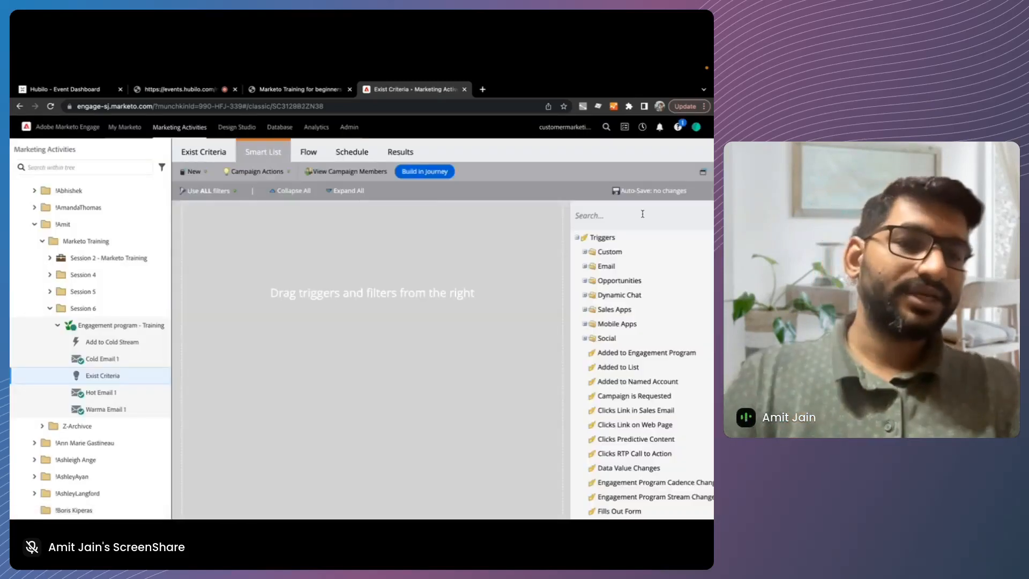
Step: Add Unsubscribes from Email and Added to Opportunity triggers to the Exist Criteria smart list
left_click(607, 212)
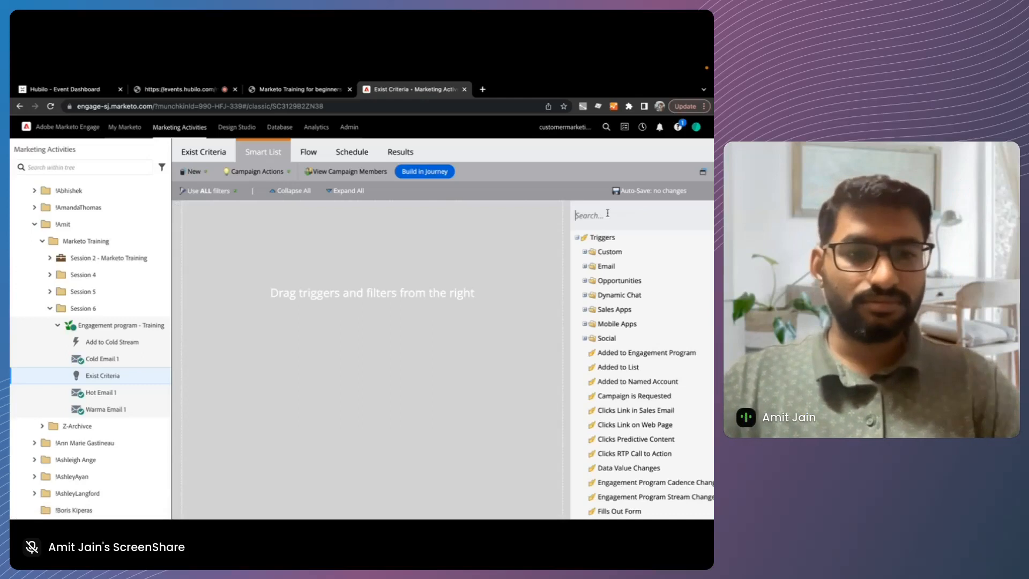
type("unsub")
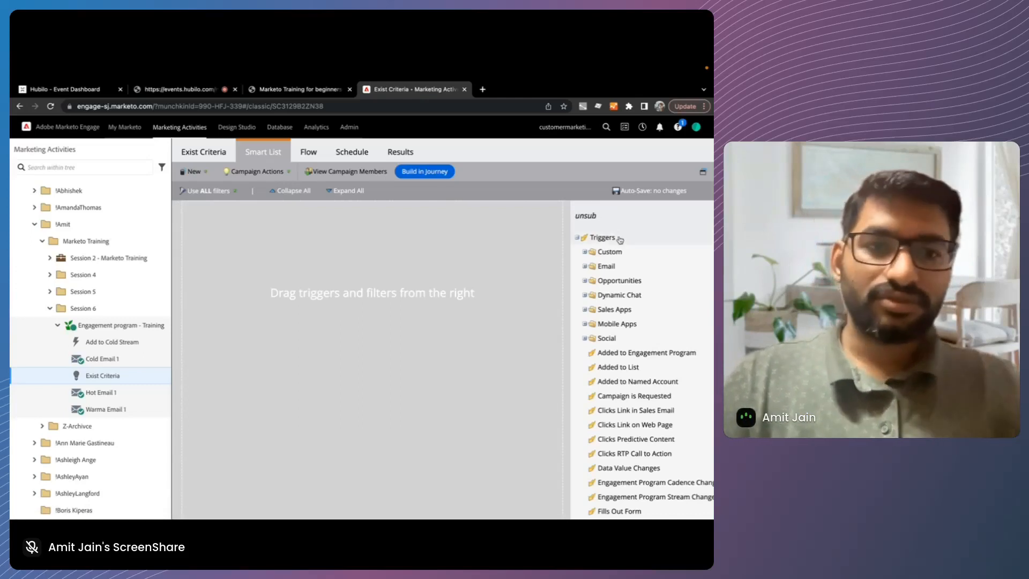
left_click_drag(646, 266, 508, 250)
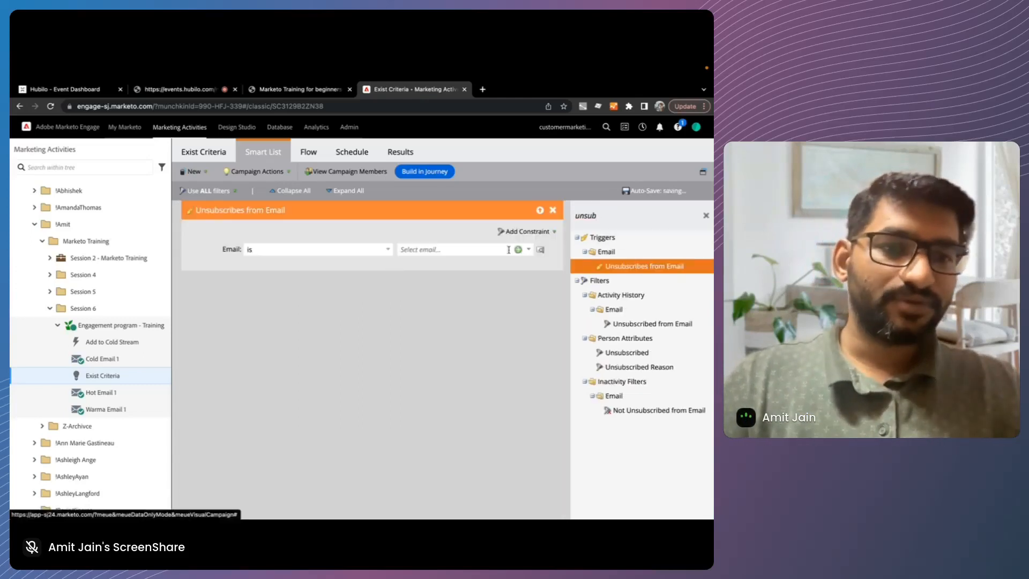
double_click(602, 214)
type("add")
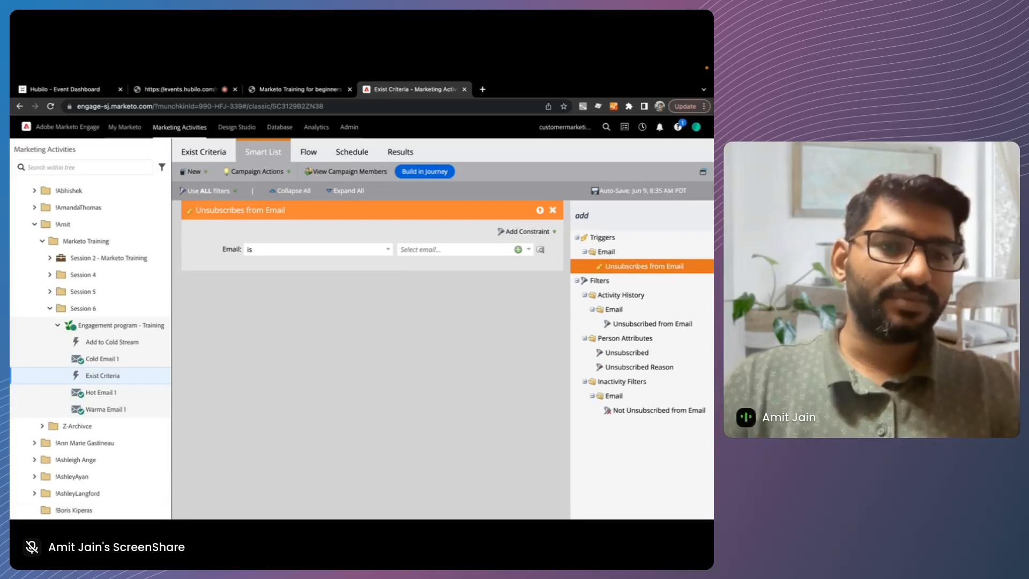
key("Return")
Step: Add a Data Value Changes trigger below the Added to Opportunity trigger
type("ch")
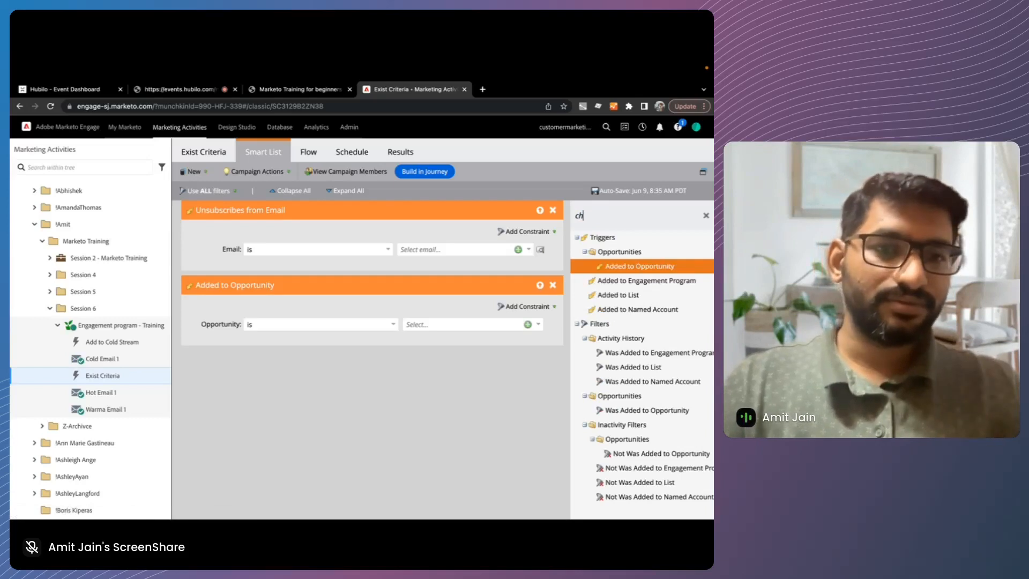
type("anaged")
key("BackSpace")
key("BackSpace")
key("BackSpace")
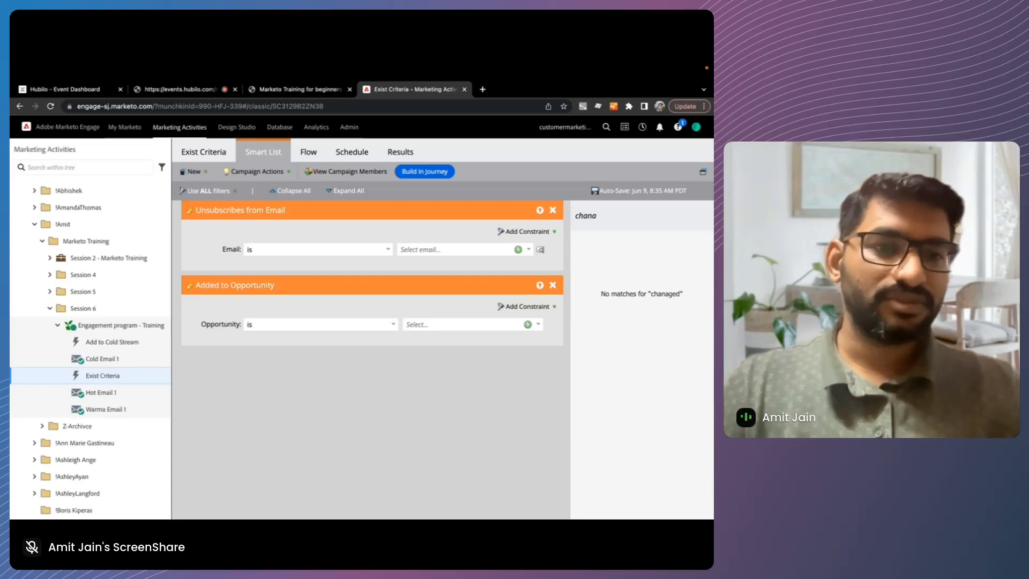
key("BackSpace")
type("g")
key("Return")
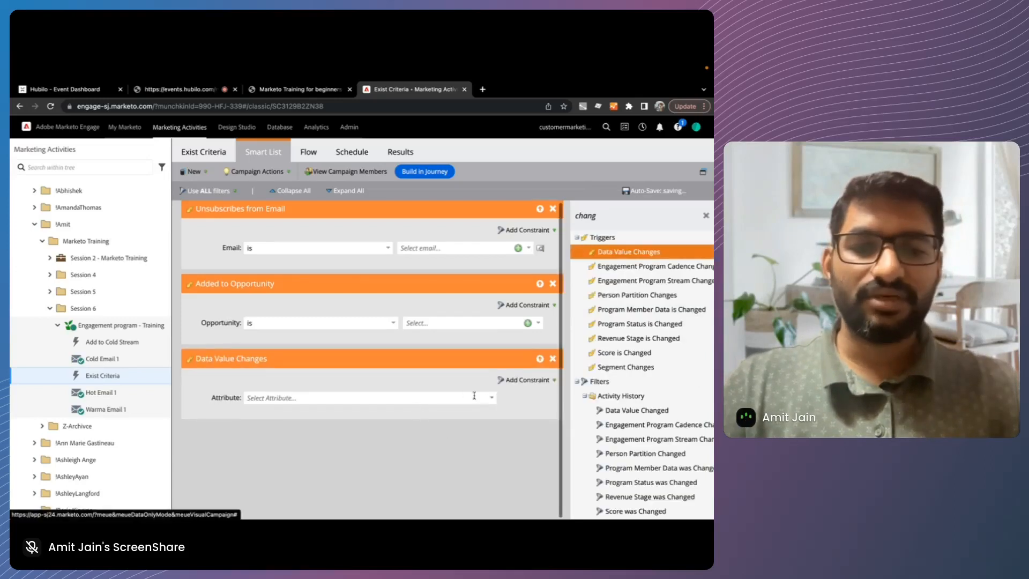
Step: Set the Data Value Changes trigger to the Person Status attribute with new values SAL and SQL
left_click(492, 398)
type("status")
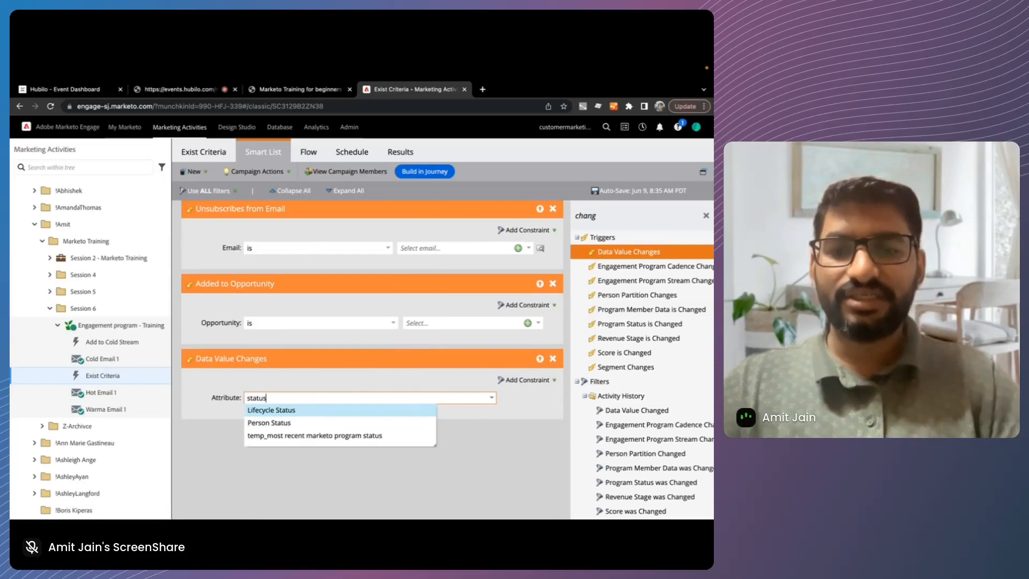
left_click(292, 423)
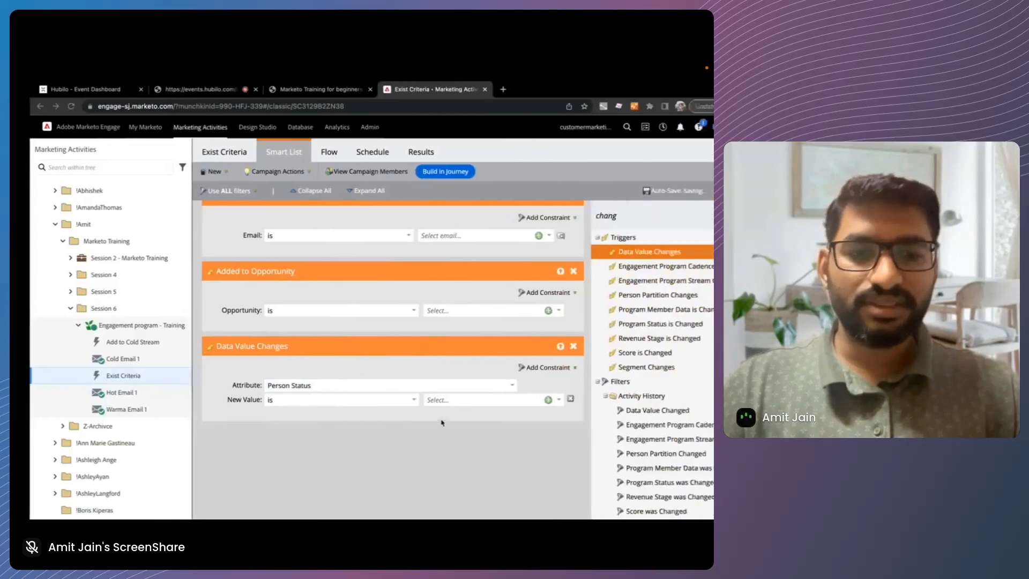
left_click(528, 400)
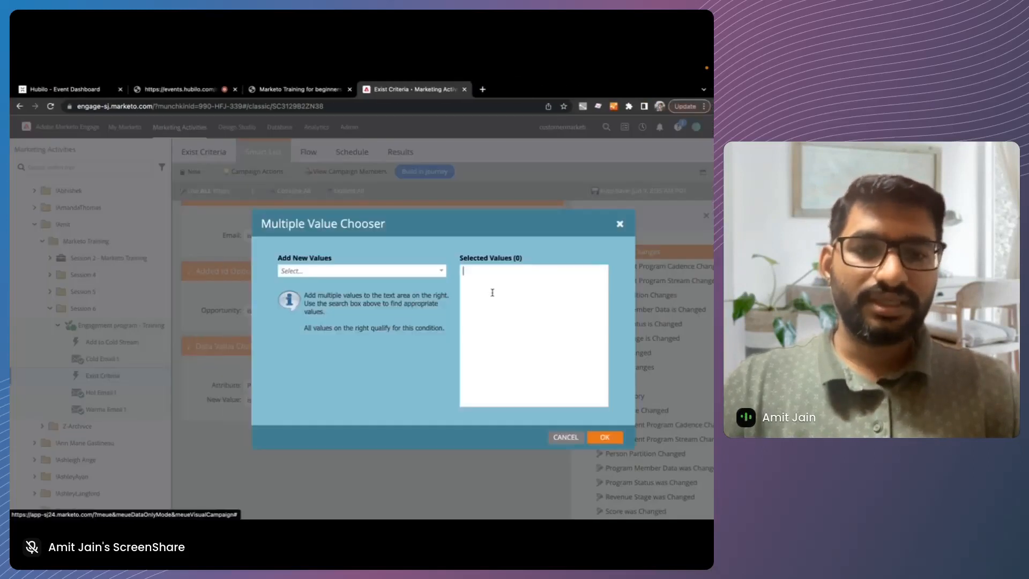
type("SAL")
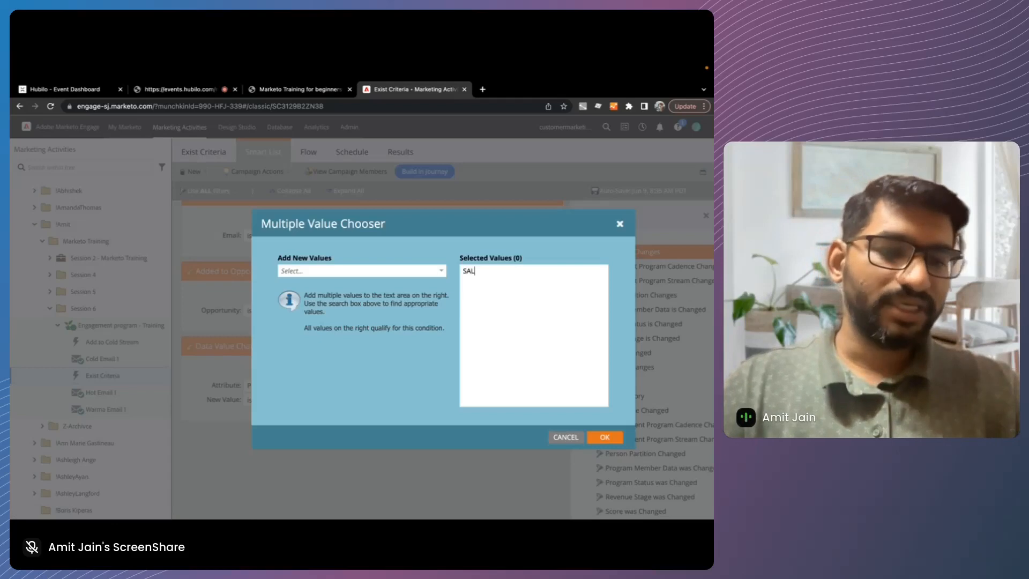
key("Return")
type("SQL")
left_click(604, 437)
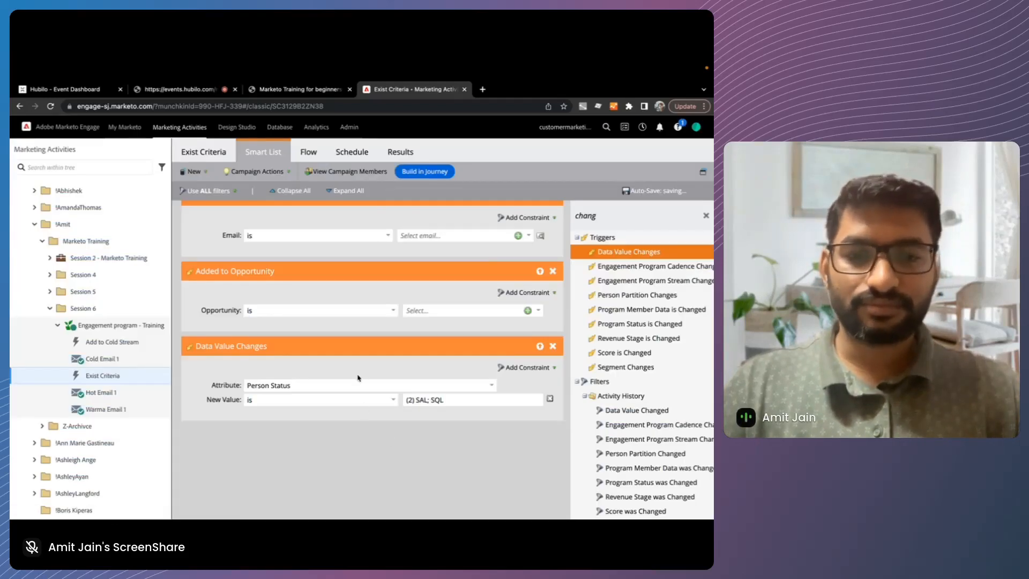
Step: Set both the Added to Opportunity and Unsubscribes from Email triggers to "is any"
left_click(322, 310)
left_click(281, 399)
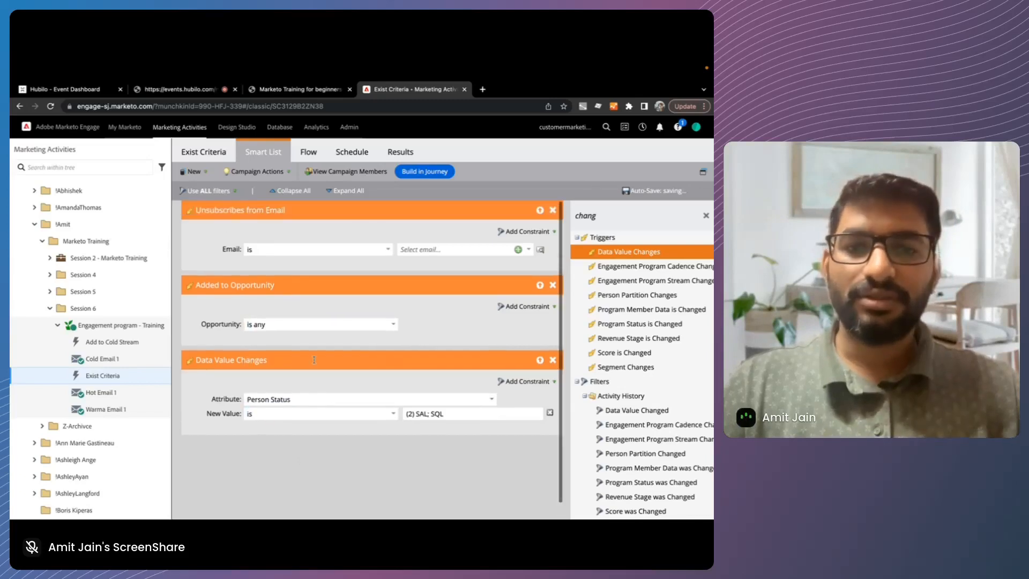
left_click(388, 249)
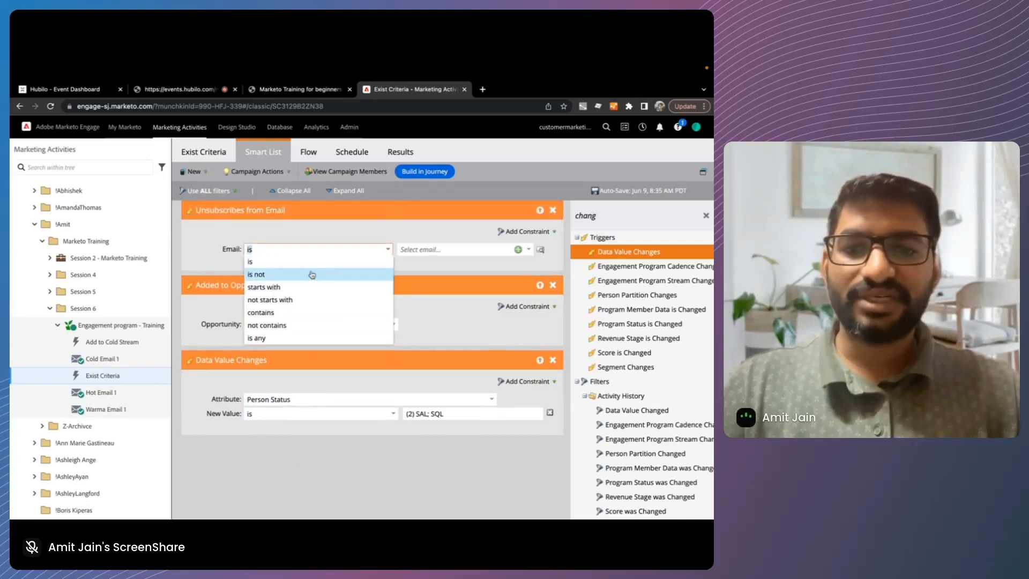
left_click(280, 339)
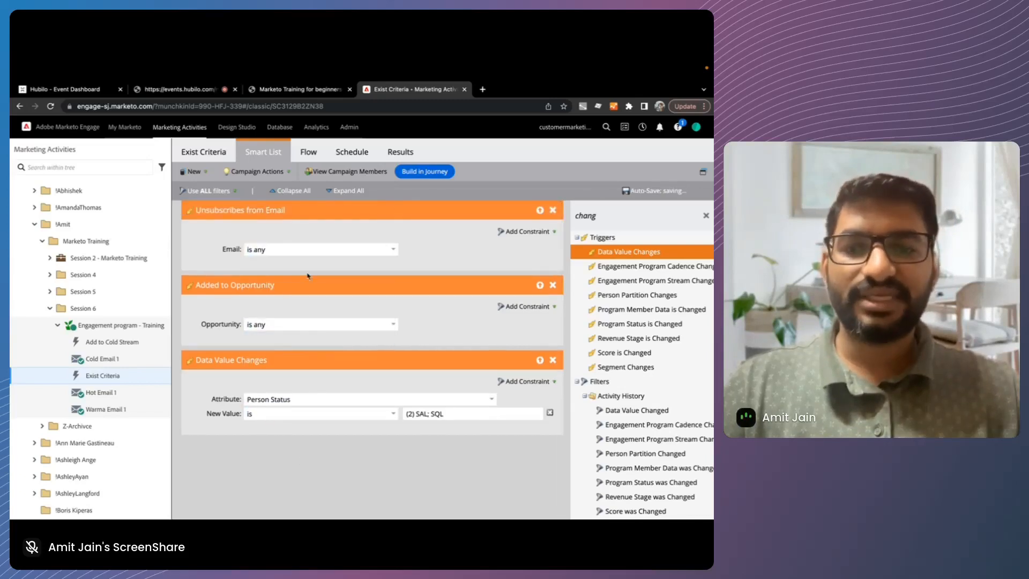
Step: Add a Change Engagement Program Cadence step to the Exist Criteria flow with the new value Paused
left_click(308, 153)
scroll(625, 366, "down", 1)
left_click_drag(653, 390, 403, 278)
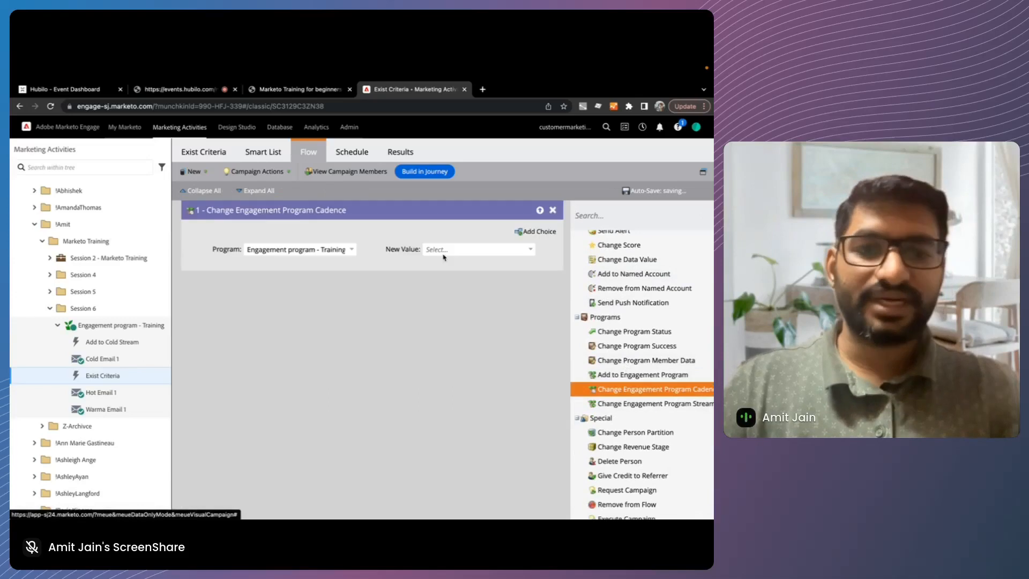
left_click(530, 250)
left_click(444, 264)
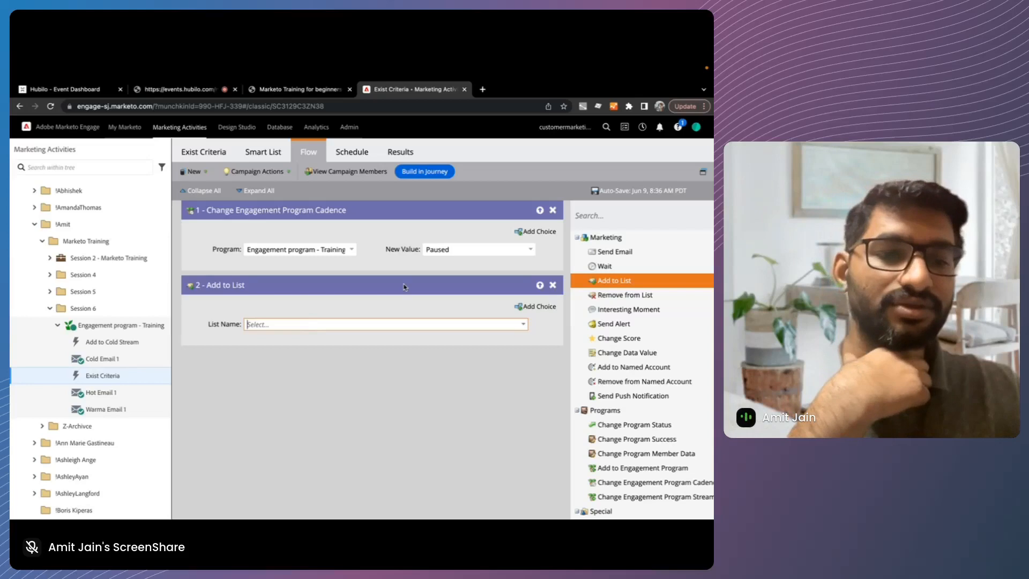
Step: Try a Change Engagement Program Stream flow step set to Cold, and remove it together with the empty Add to List step
scroll(674, 426, "down", 3)
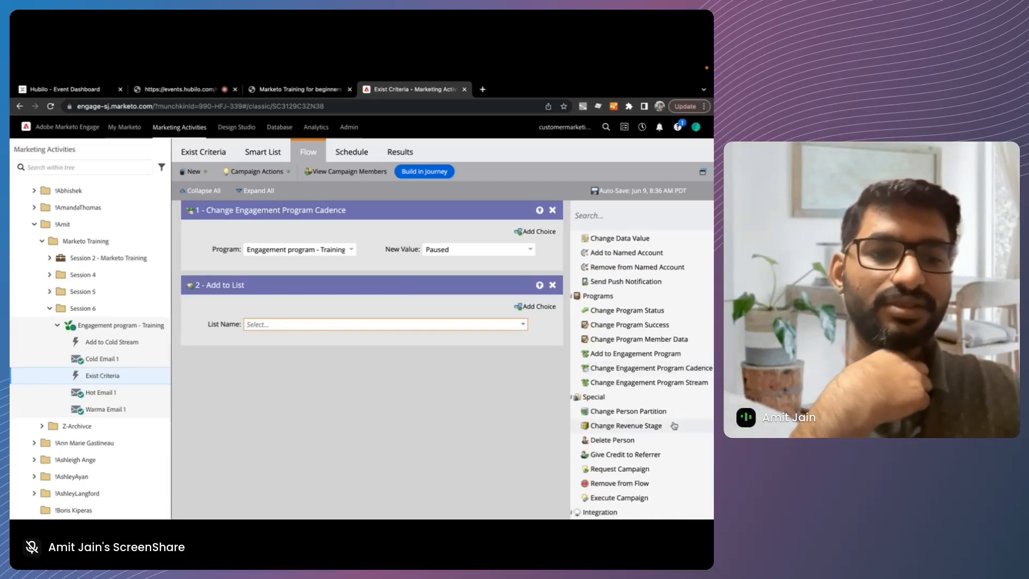
left_click_drag(643, 382, 461, 375)
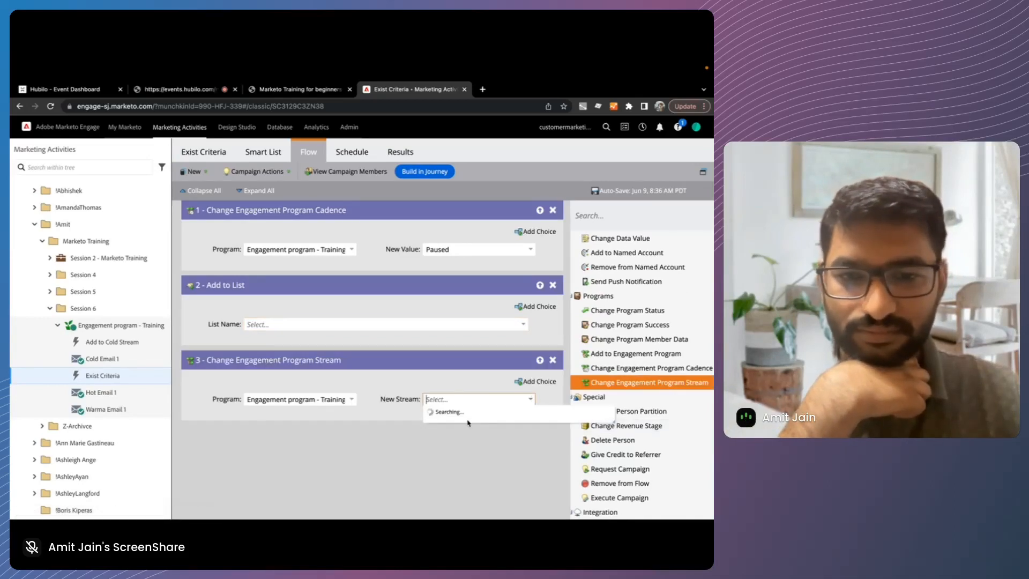
type("Cold")
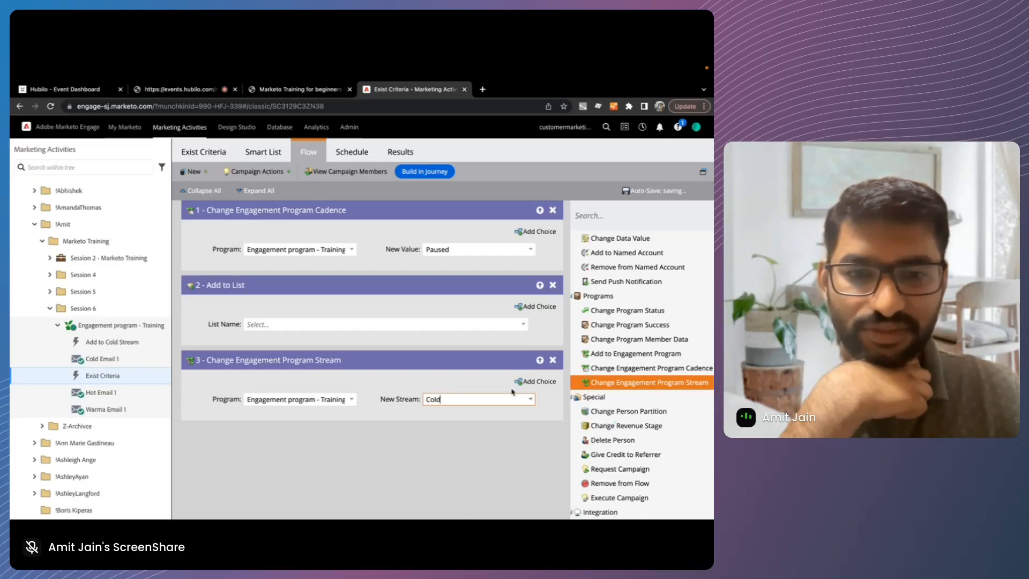
left_click(553, 363)
left_click(553, 285)
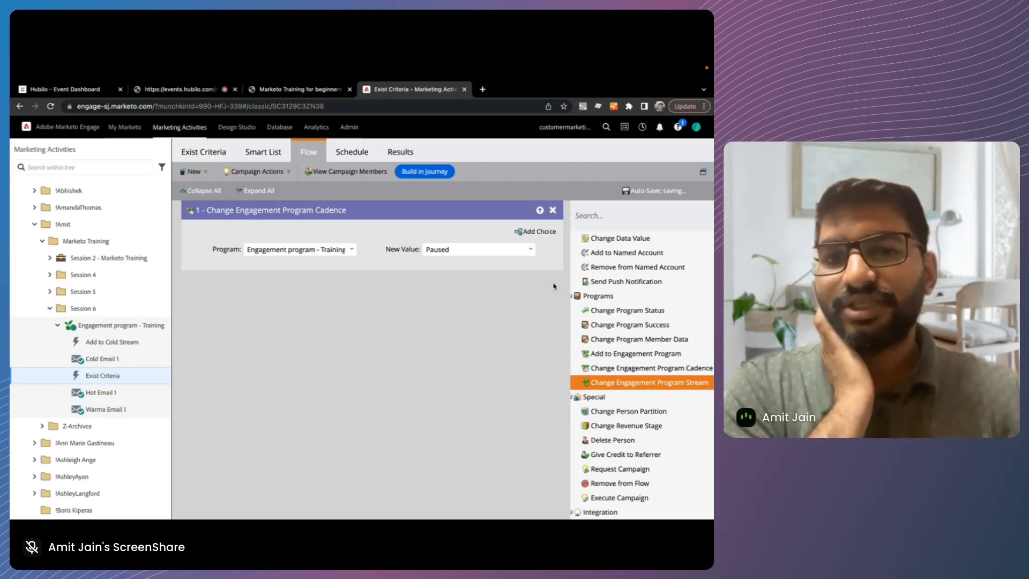
Step: Return to the Engagement program - Training program and open its streams
left_click(99, 375)
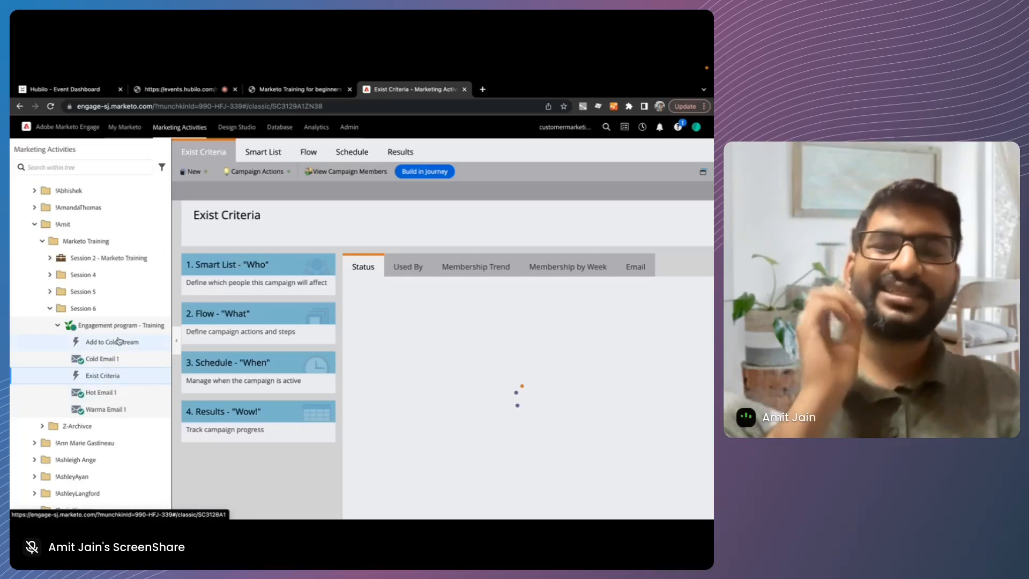
left_click(118, 341)
left_click(119, 323)
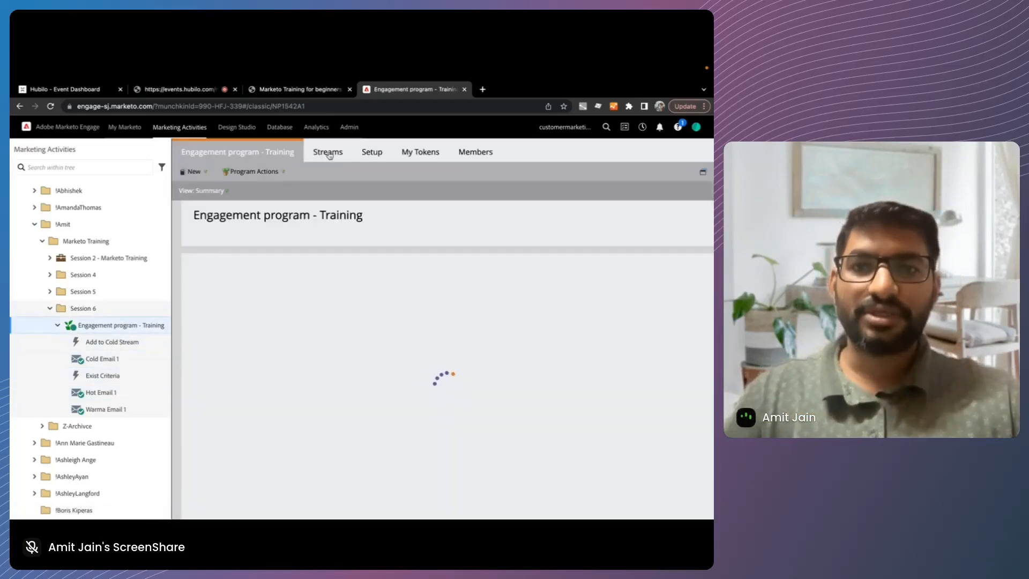
left_click(328, 153)
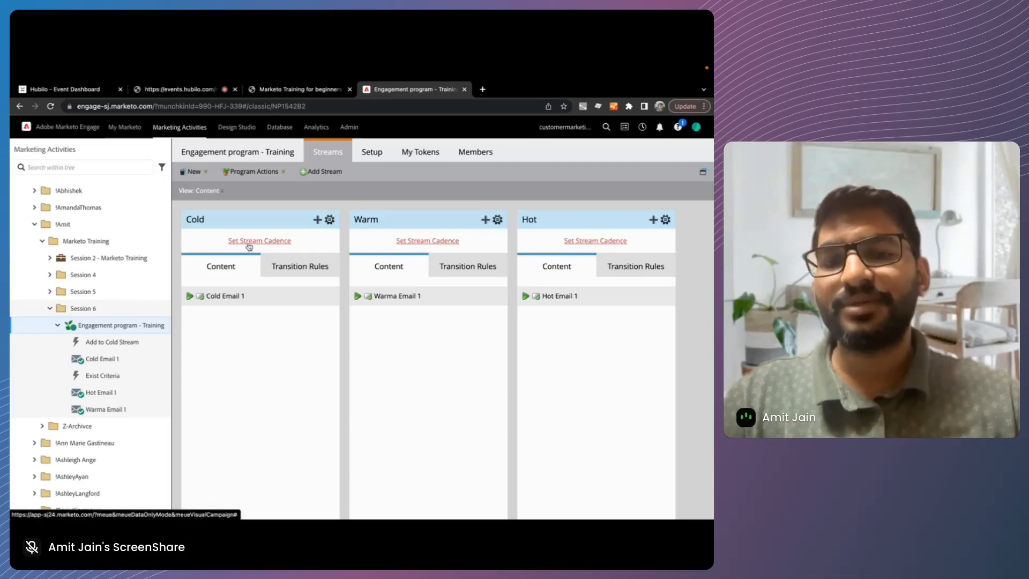
Step: Set the Cold stream's cadence to Weekly with first cast 06/12/23, every 3 weeks on Monday
left_click(249, 241)
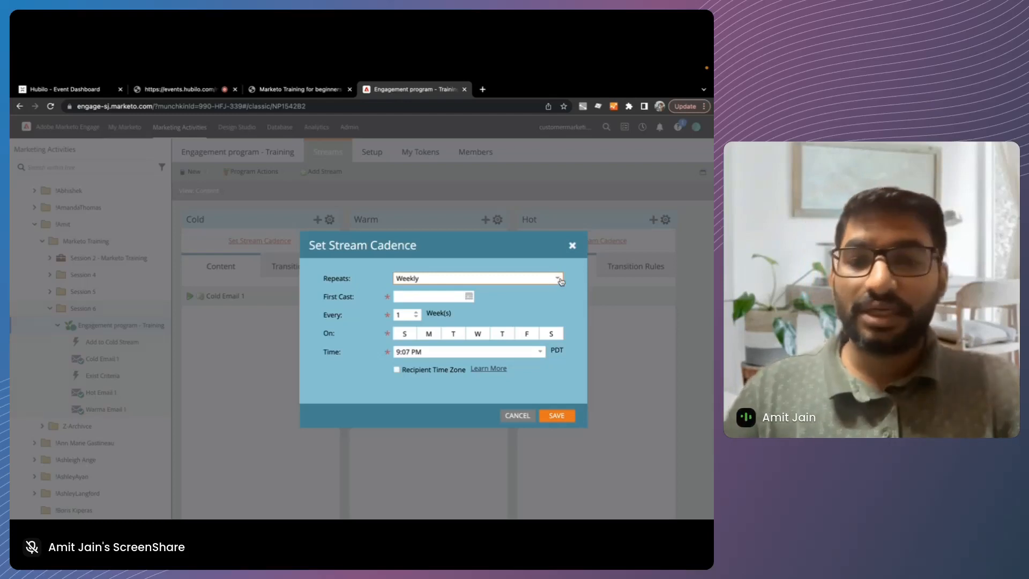
left_click(561, 281)
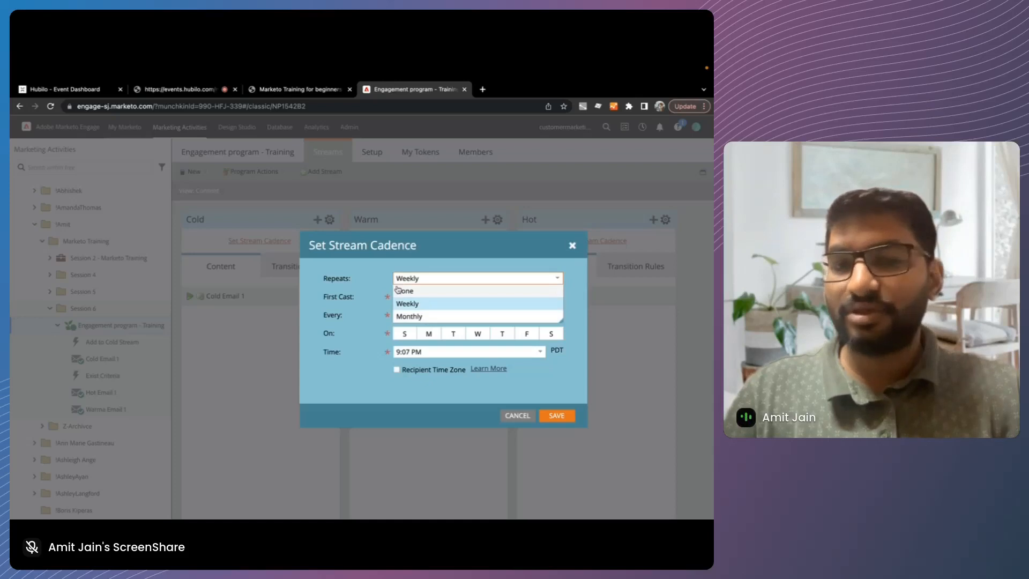
left_click(412, 304)
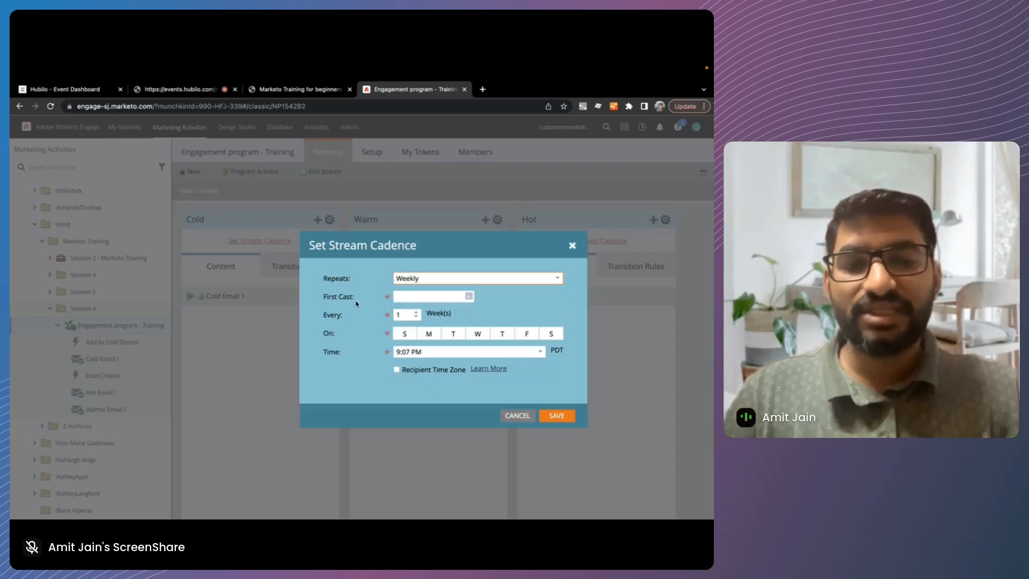
left_click(413, 296)
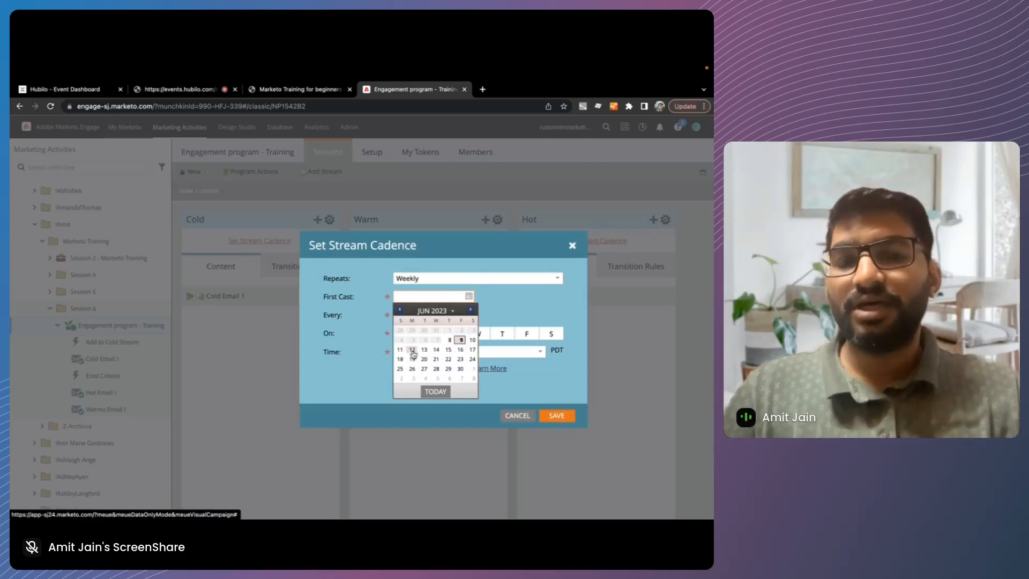
left_click(413, 351)
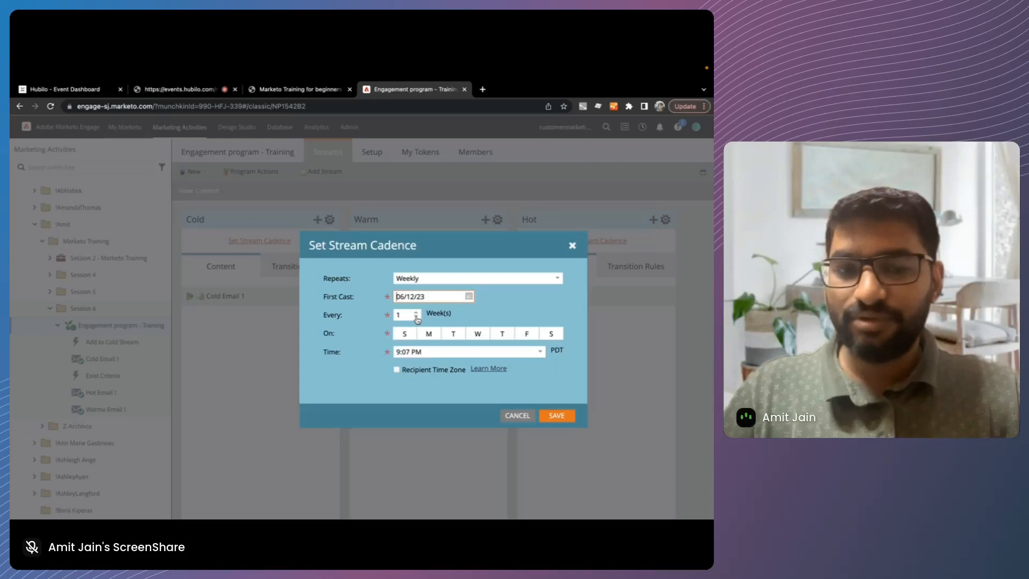
left_click(417, 312)
left_click(417, 312)
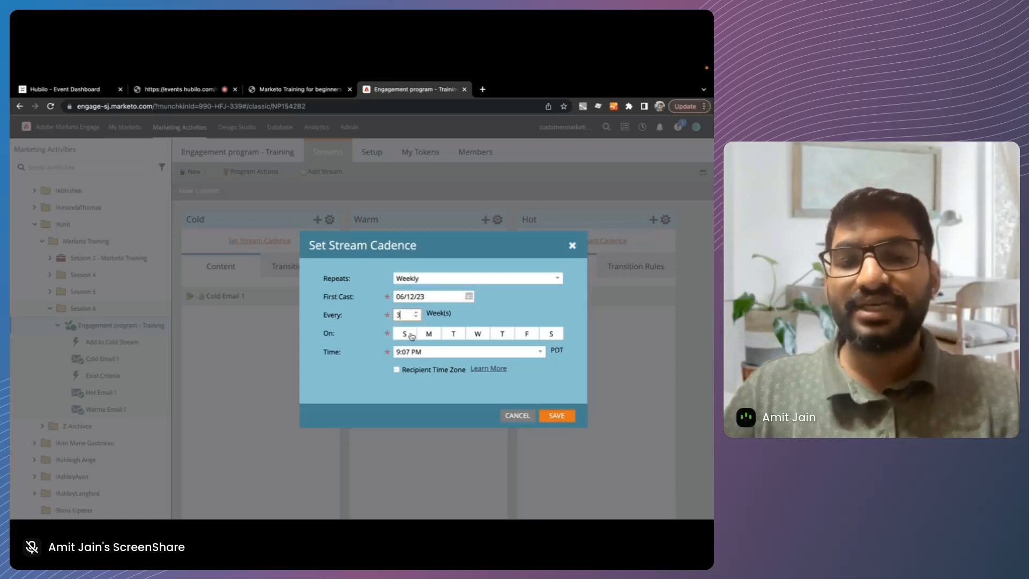
left_click(428, 333)
Step: Try Tuesday through Friday as additional cast days for the Cold stream, and deselect them again
left_click(502, 334)
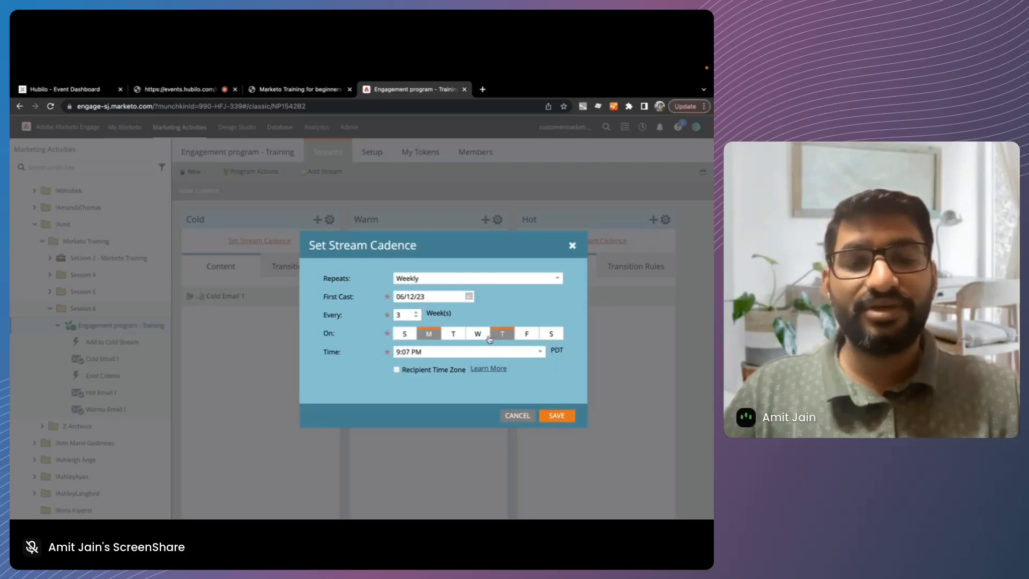
left_click(453, 333)
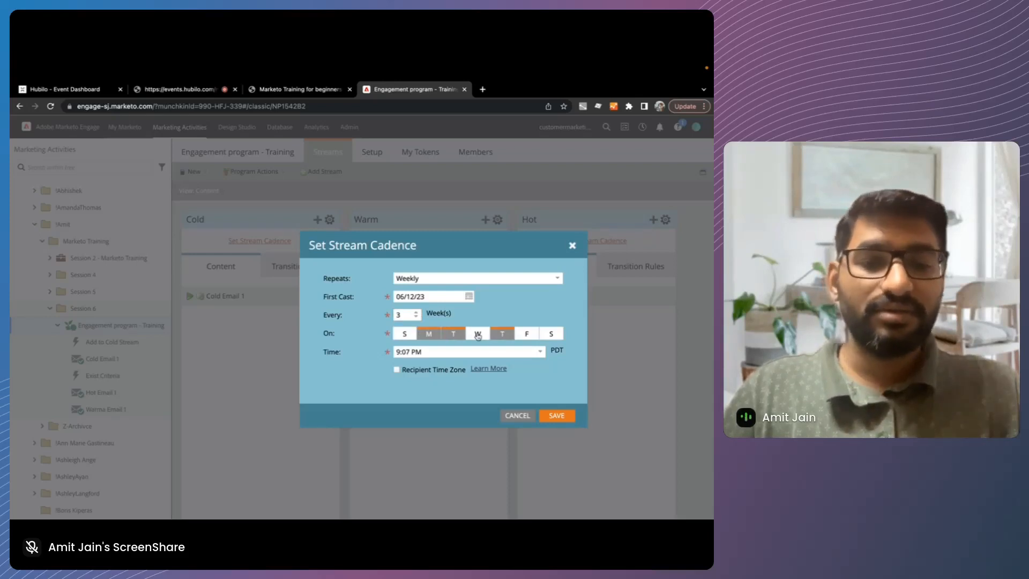
left_click(478, 334)
left_click(527, 333)
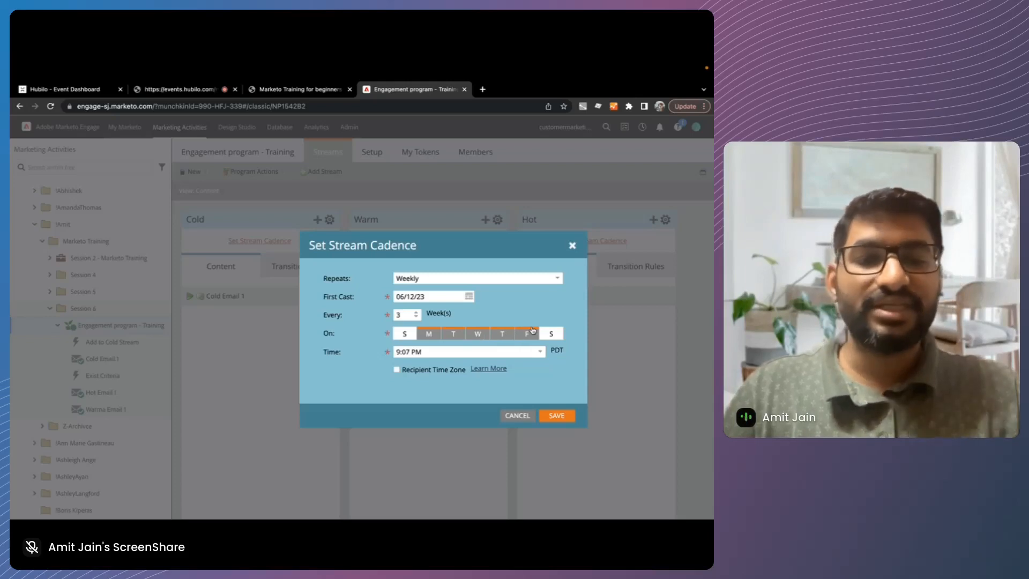
left_click(453, 333)
left_click(477, 333)
left_click(502, 334)
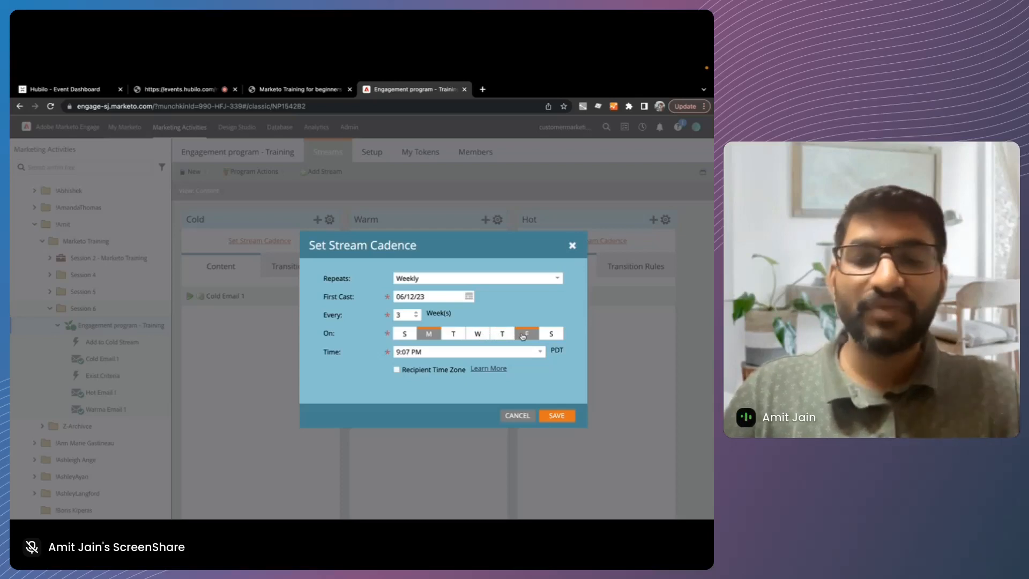
left_click(523, 335)
Step: Set the Cold stream's cast time to 7:00 AM
left_click(537, 353)
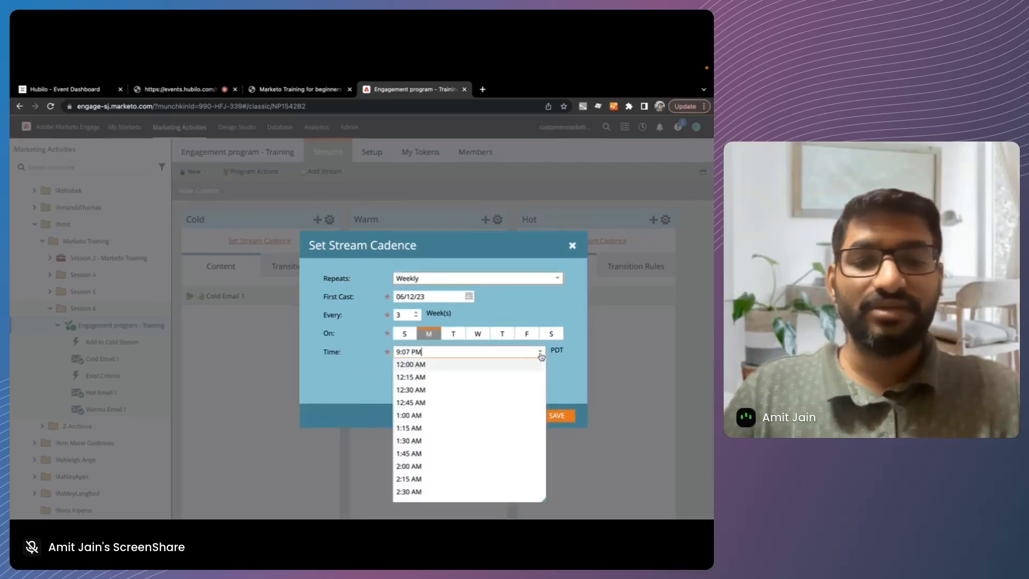
scroll(450, 409, "down", 3)
scroll(436, 441, "up", 3)
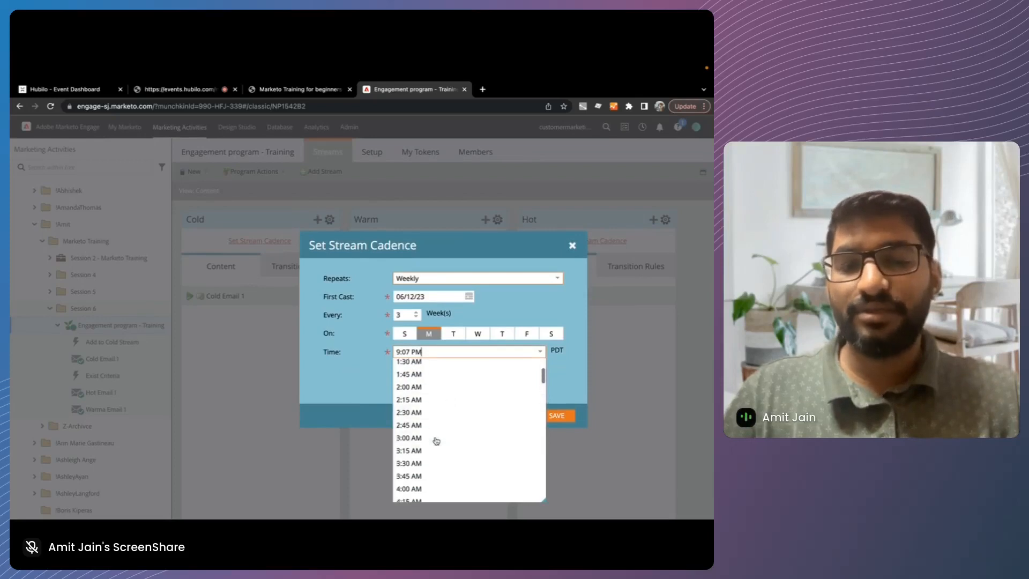
scroll(424, 411, "down", 9)
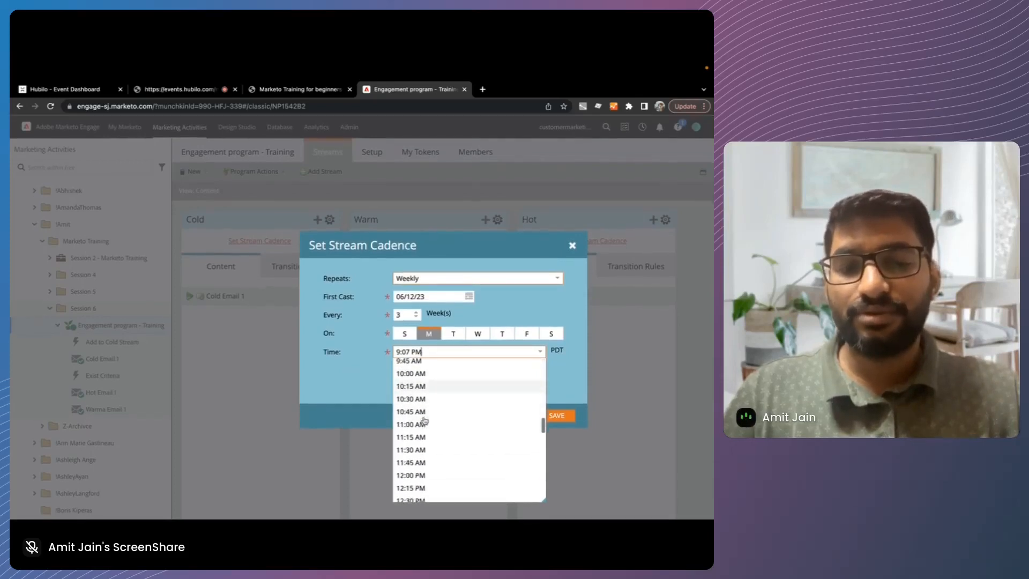
scroll(420, 397, "up", 7)
scroll(419, 408, "up", 3)
scroll(415, 440, "down", 5)
scroll(415, 445, "down", 2)
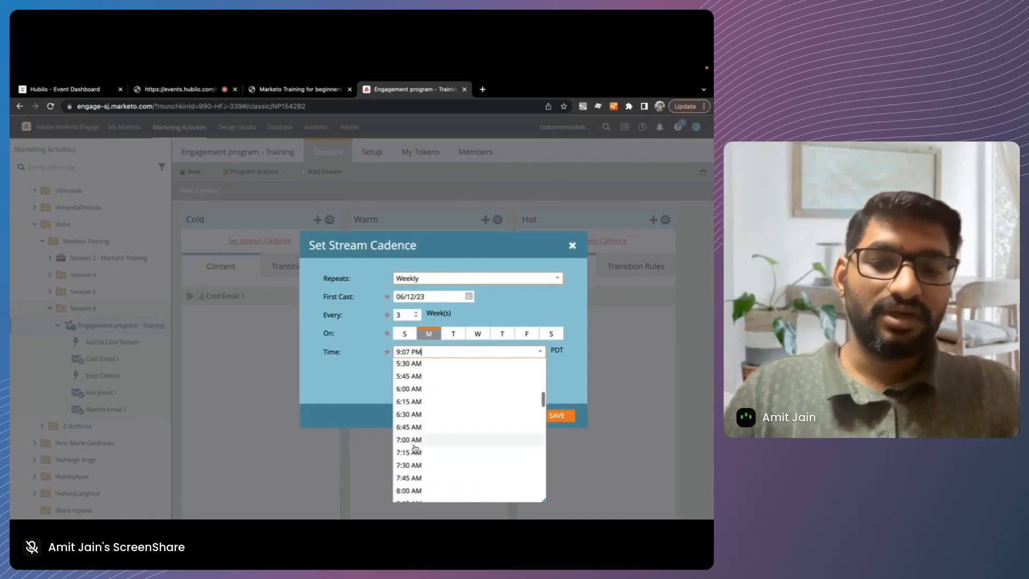
left_click(411, 439)
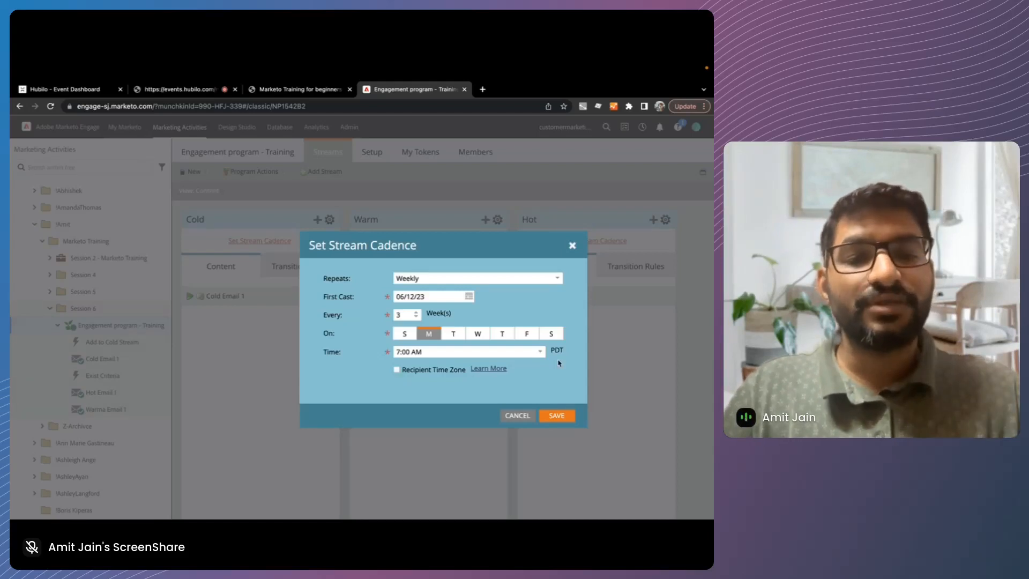
Step: Enable Recipient Time Zone for the Cold stream's cadence
left_click(397, 369)
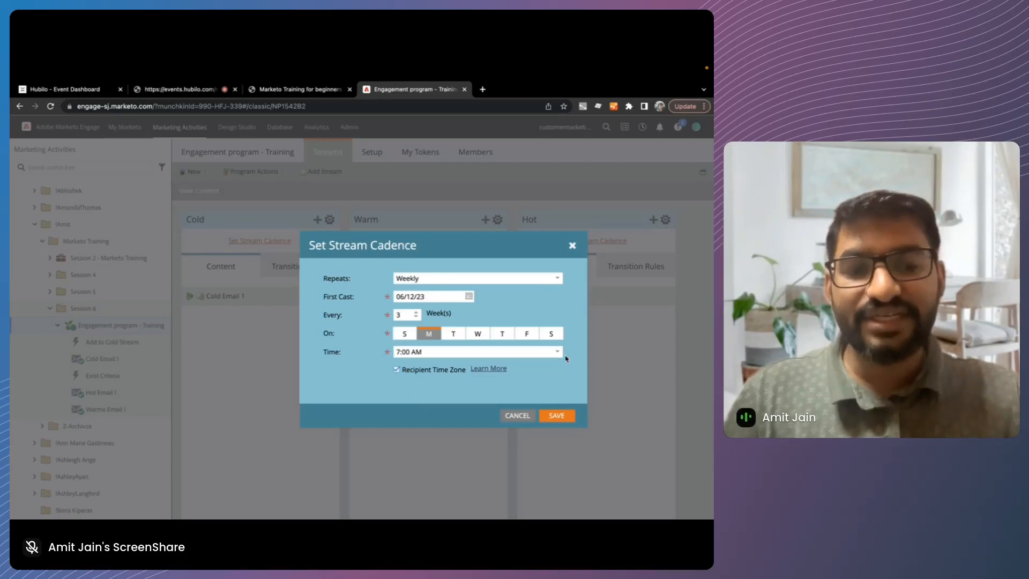
left_click(396, 369)
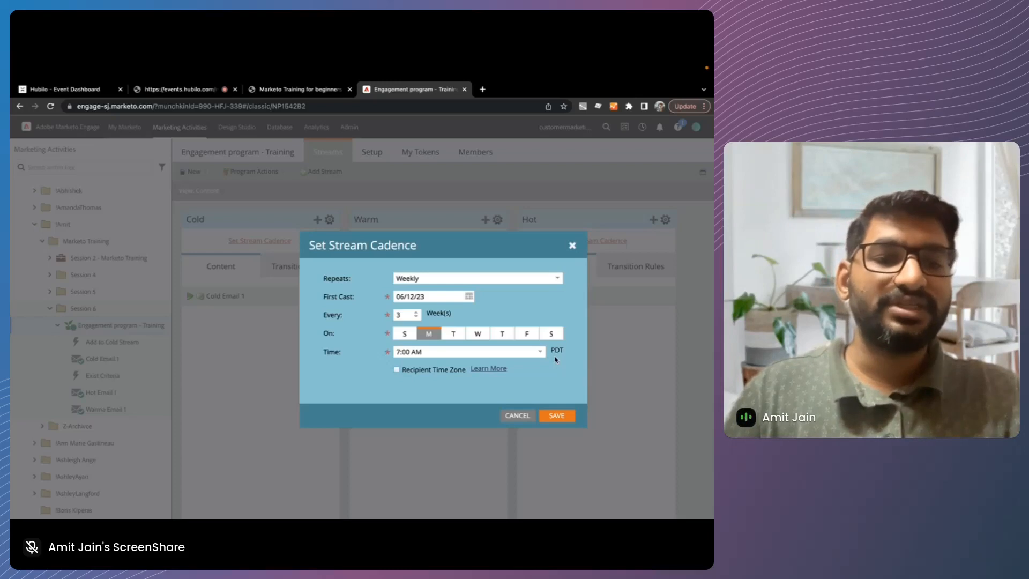
left_click(397, 369)
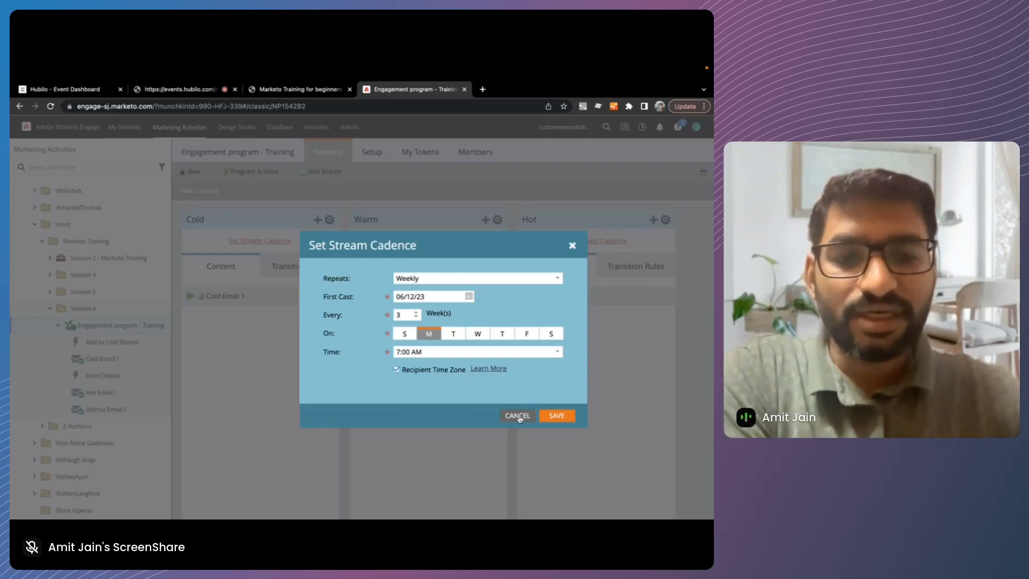
Step: Save the Cold stream's cadence and set the Warm stream's to Weekly, first cast 06/19/23, every 2 weeks on Tuesday
left_click(555, 416)
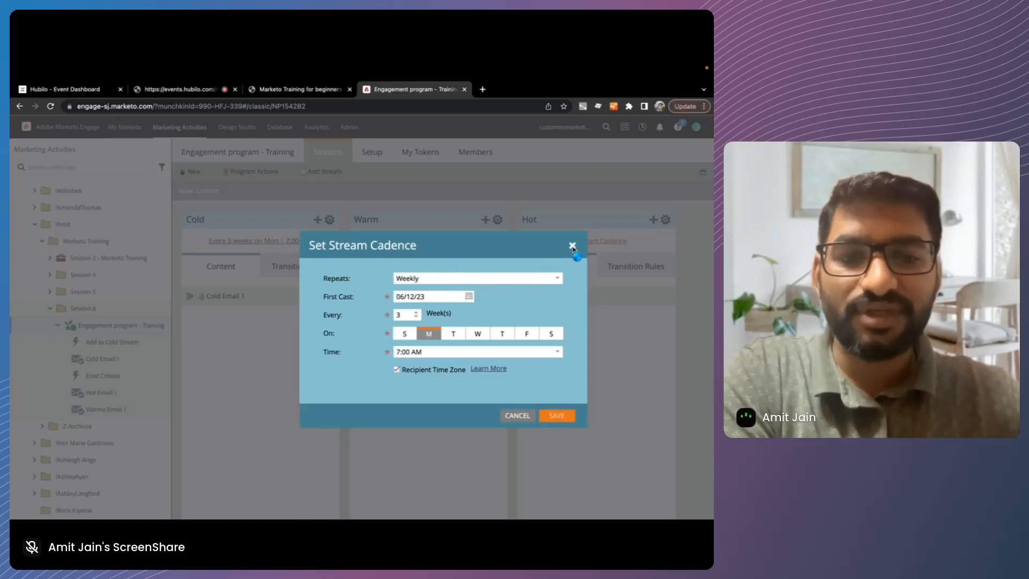
left_click(467, 297)
left_click(412, 352)
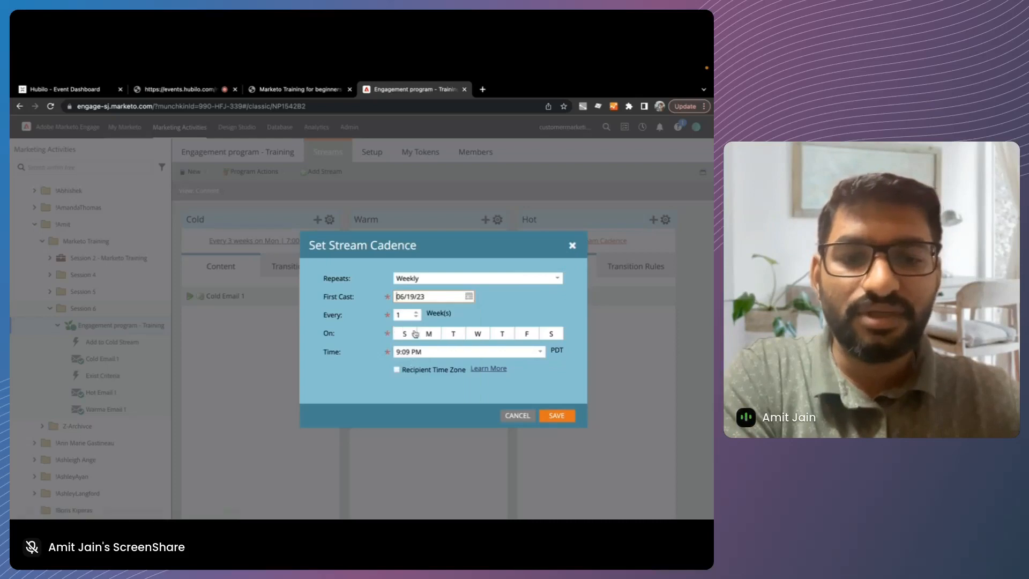
left_click(416, 312)
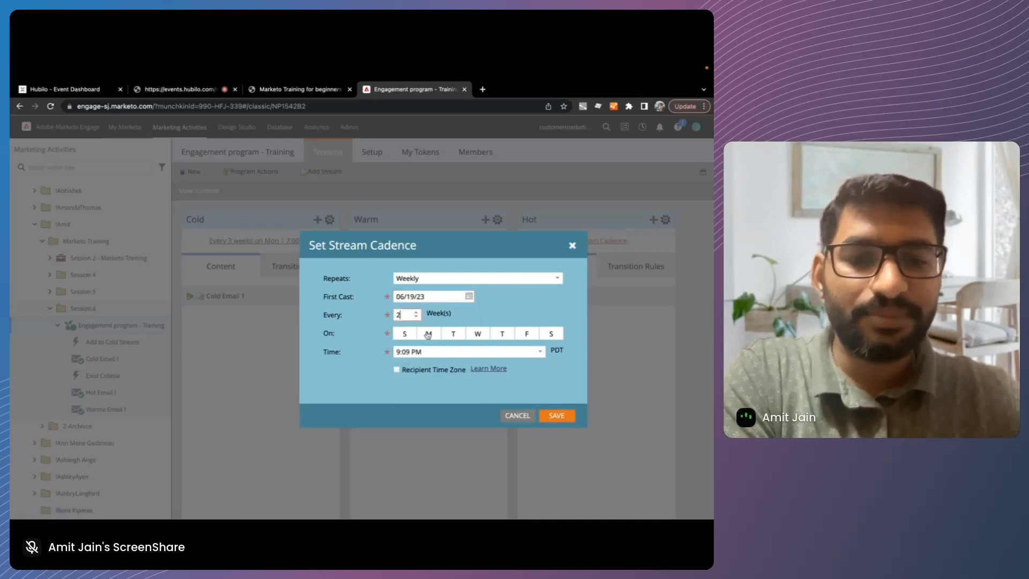
left_click(453, 334)
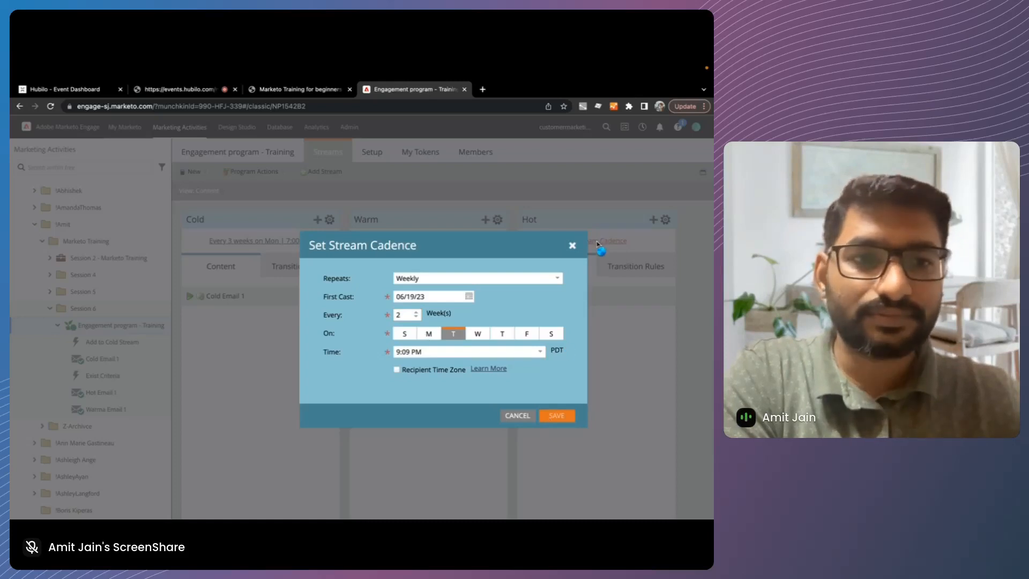
Step: Set the Hot stream's cadence to Weekly, every 1 week on Wednesday, and save it
left_click(597, 243)
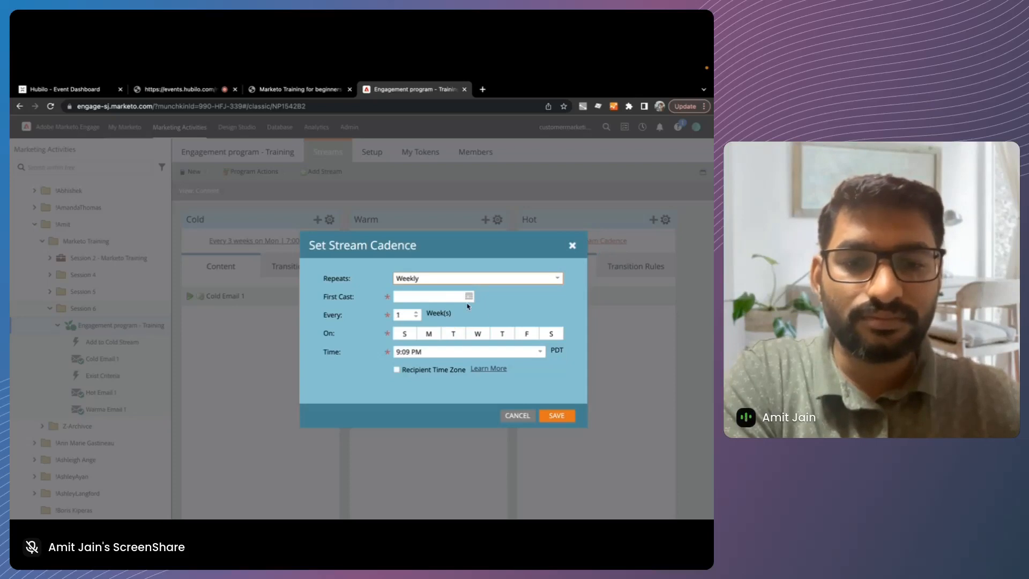
left_click(477, 333)
left_click(557, 416)
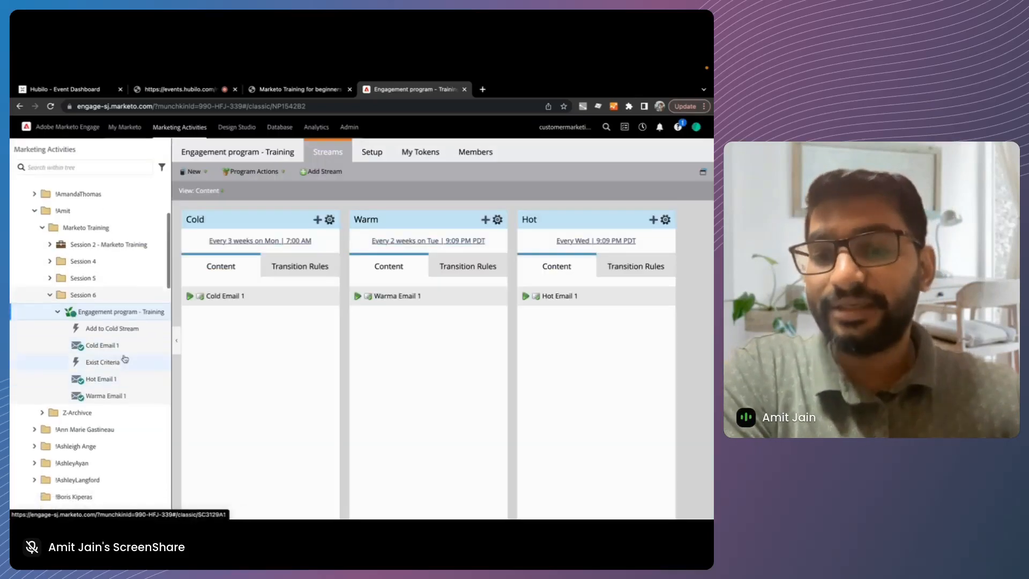
Step: Add a Member of Engagement Program filter for Engagement program - Training to the Exist Criteria campaign's smart list
left_click(108, 364)
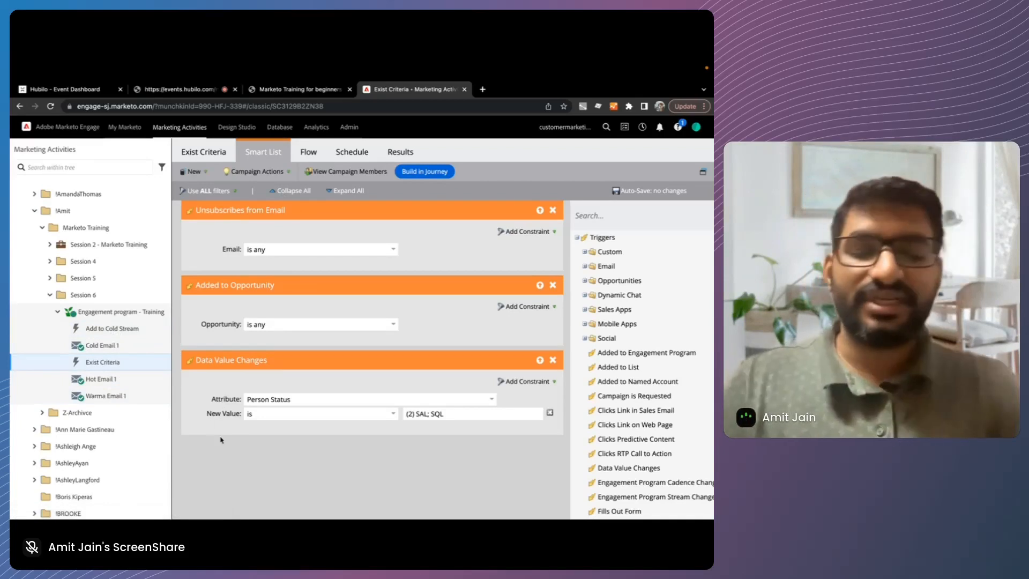
type("men")
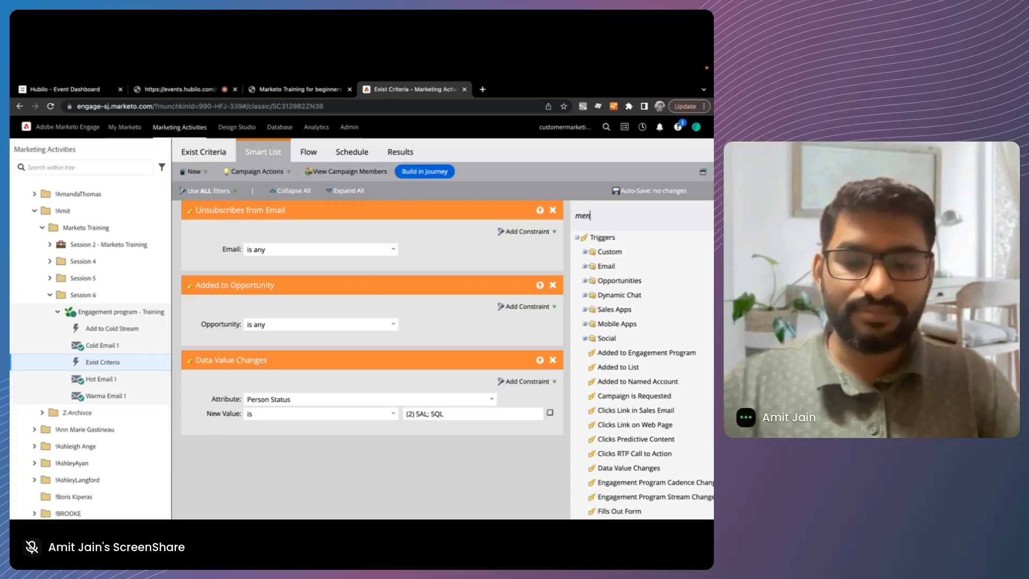
type("ber of")
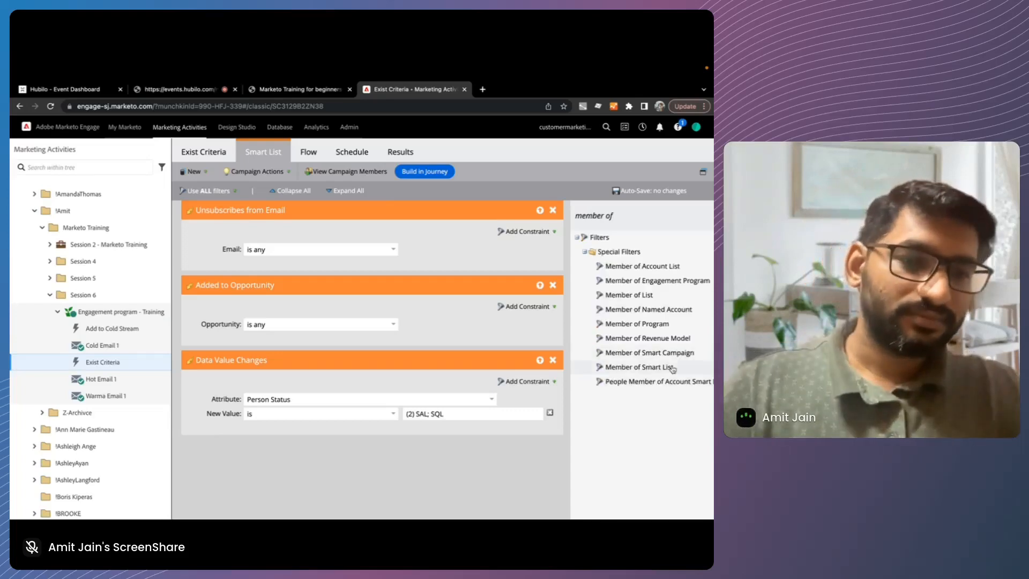
left_click_drag(658, 281, 451, 436)
scroll(452, 437, "down", 2)
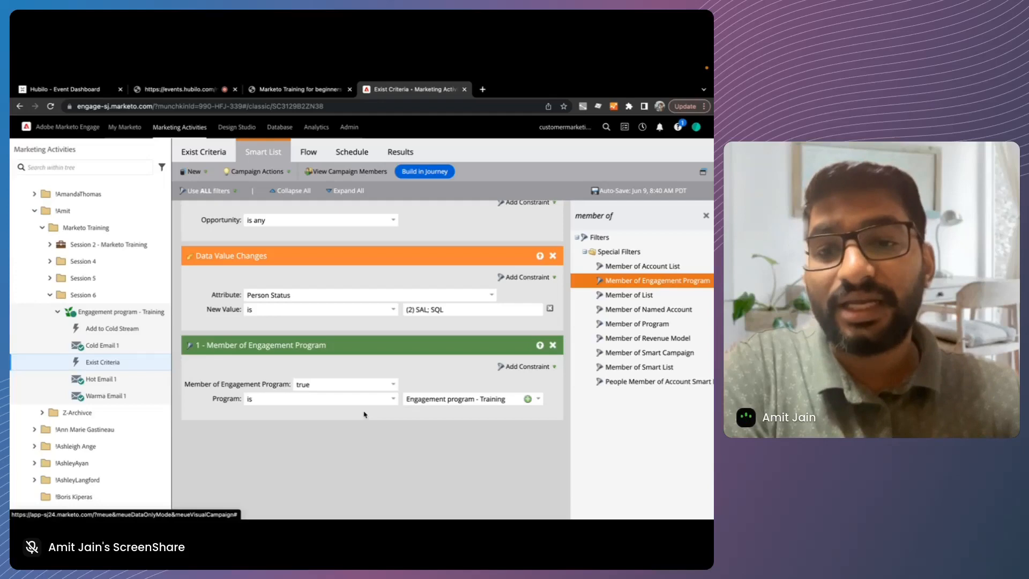
scroll(264, 212, "up", 2)
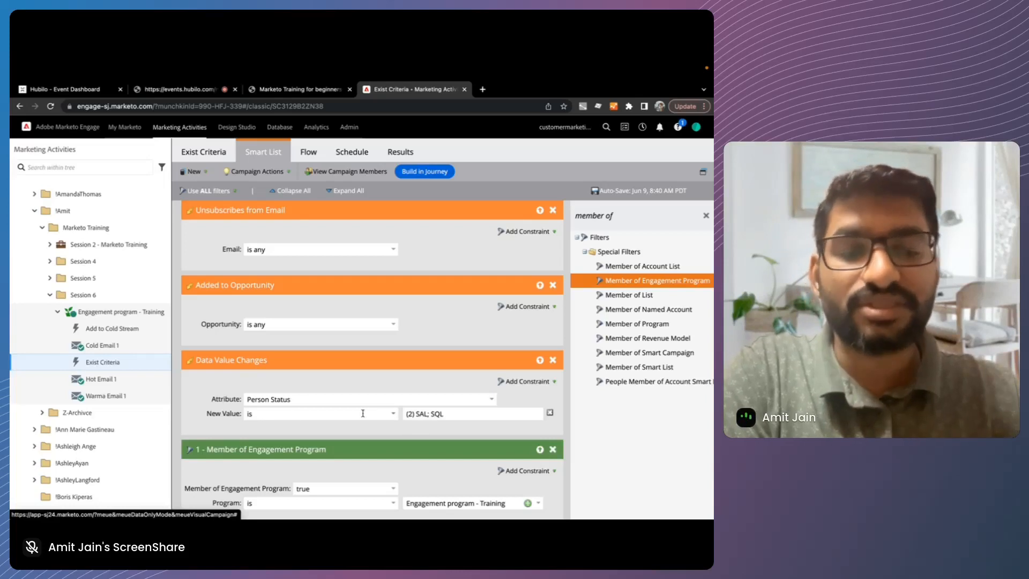
Step: Activate the Exist Criteria smart campaign
left_click(319, 156)
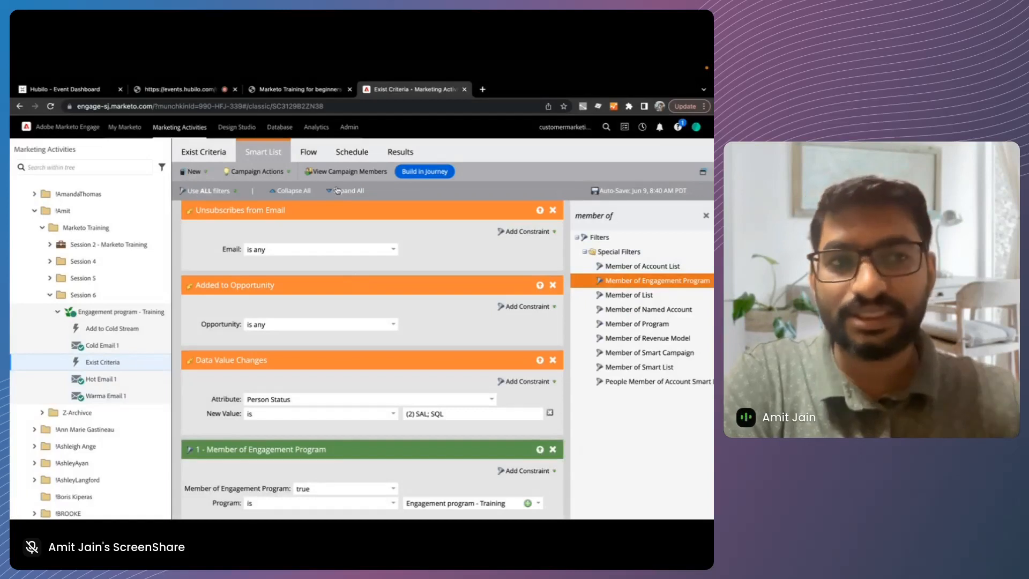
scroll(354, 294, "down", 2)
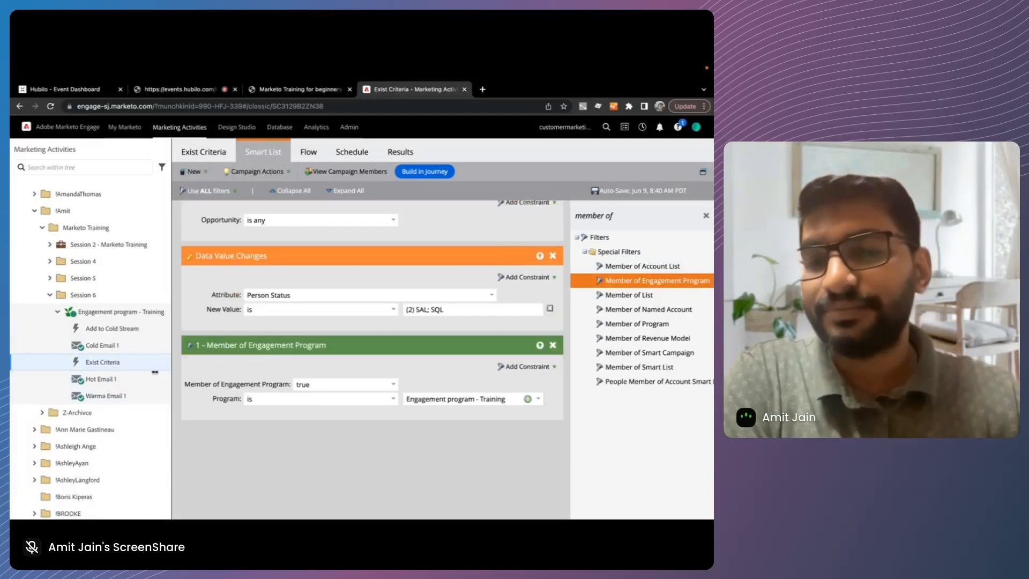
left_click(359, 151)
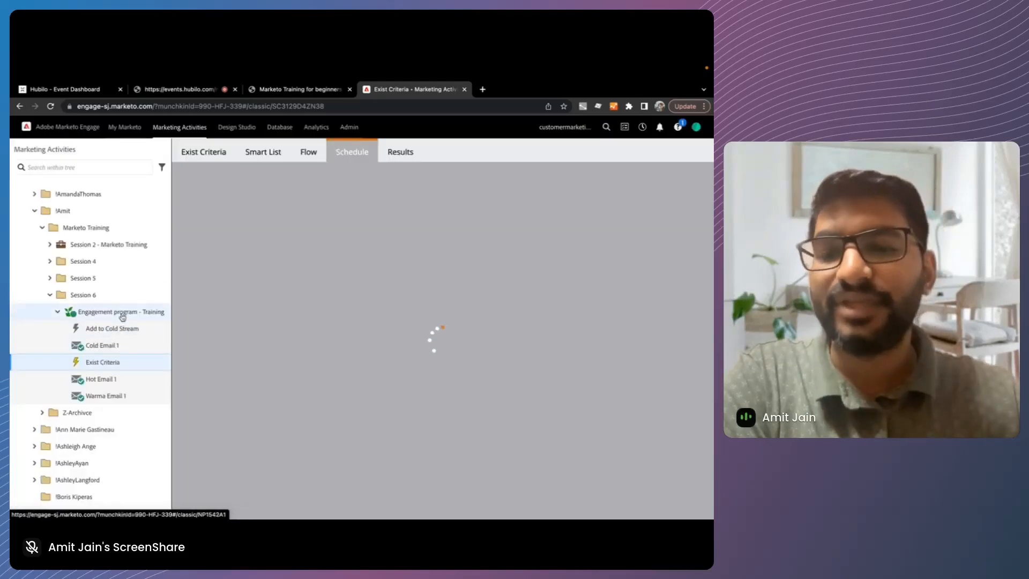
Step: Rename the Add to Cold Stream smart campaign as "Entery - Add to Cold Stream"
left_click(122, 315)
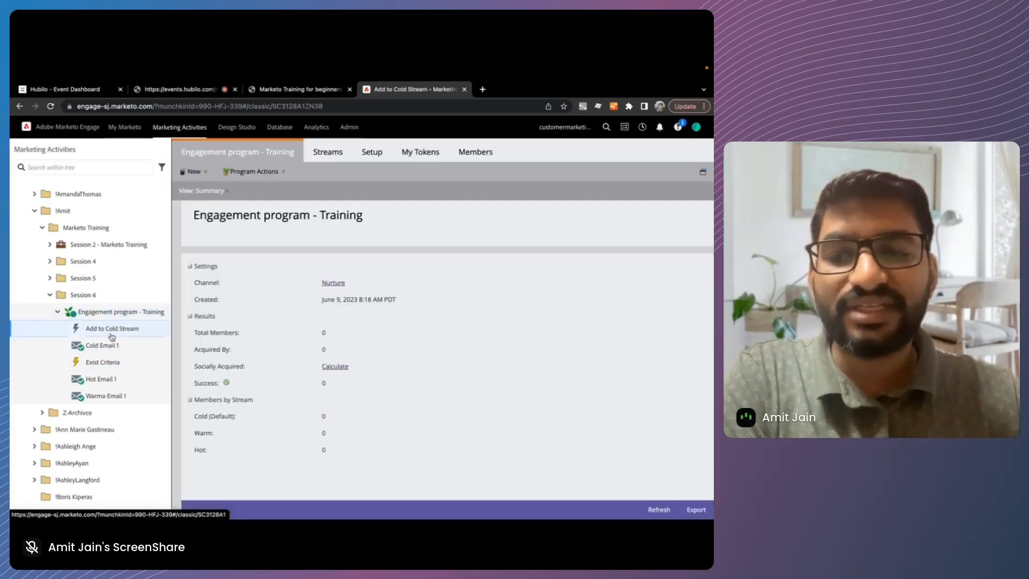
left_click(107, 334)
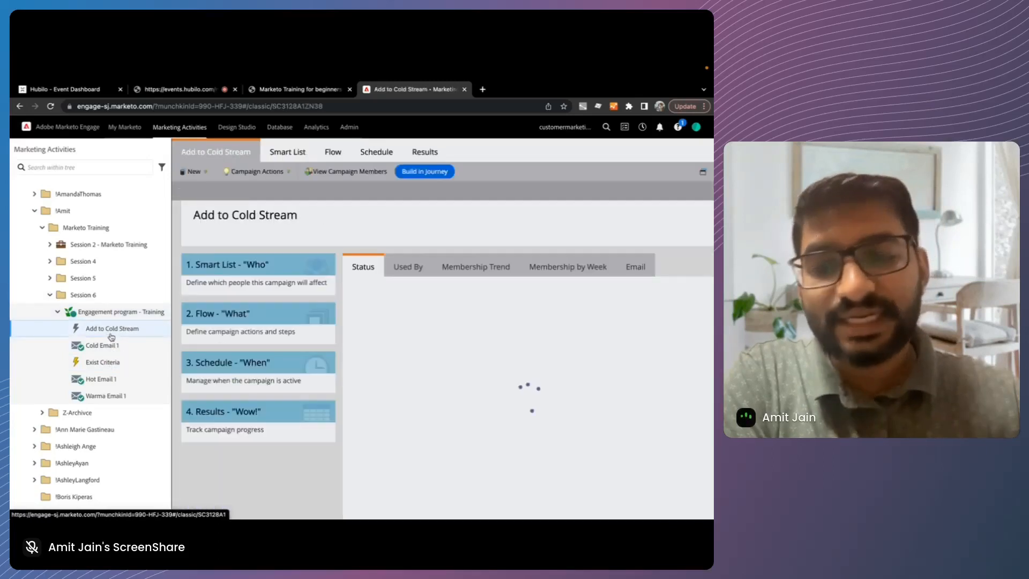
left_click(218, 224)
left_click(197, 212)
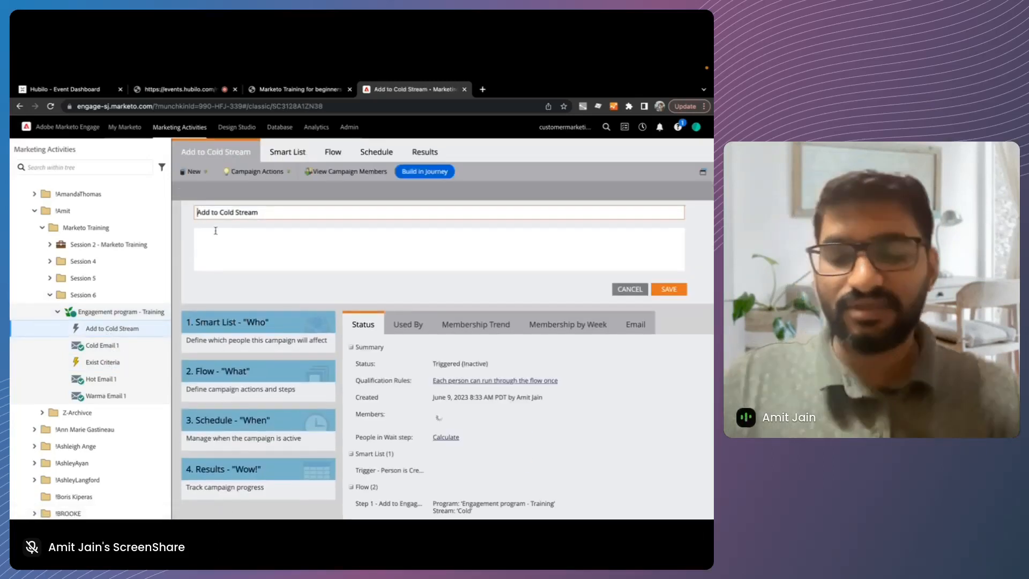
type("Entery -")
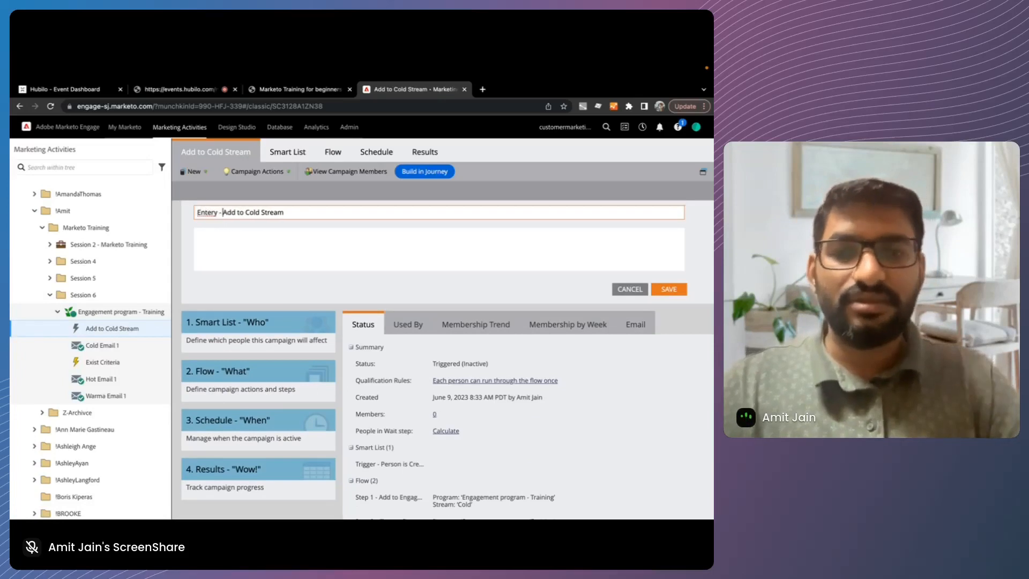
double_click(207, 212)
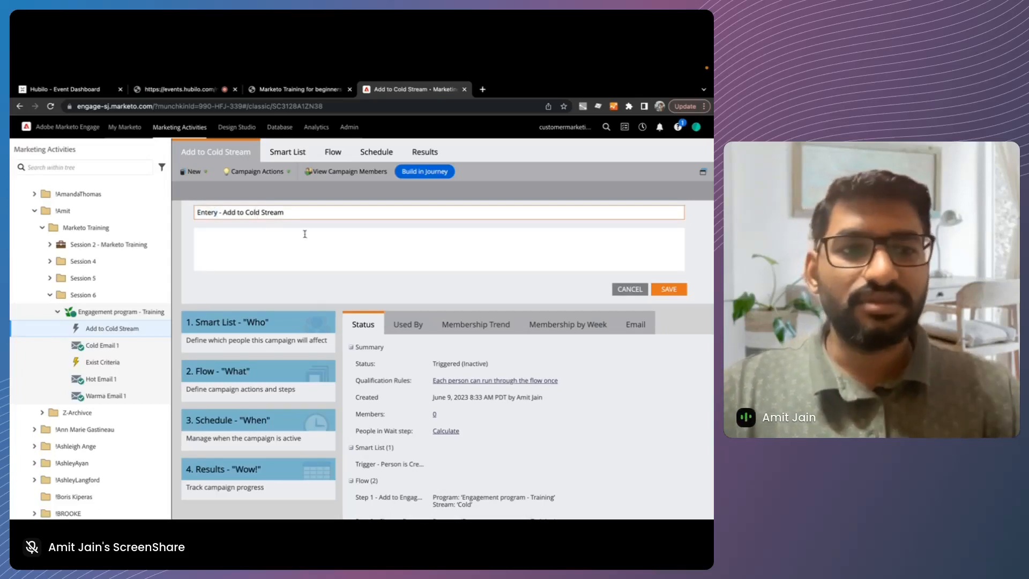
left_click(669, 289)
Step: Review the smart list trigger of the Entery - Add to Cold Stream campaign
left_click(307, 154)
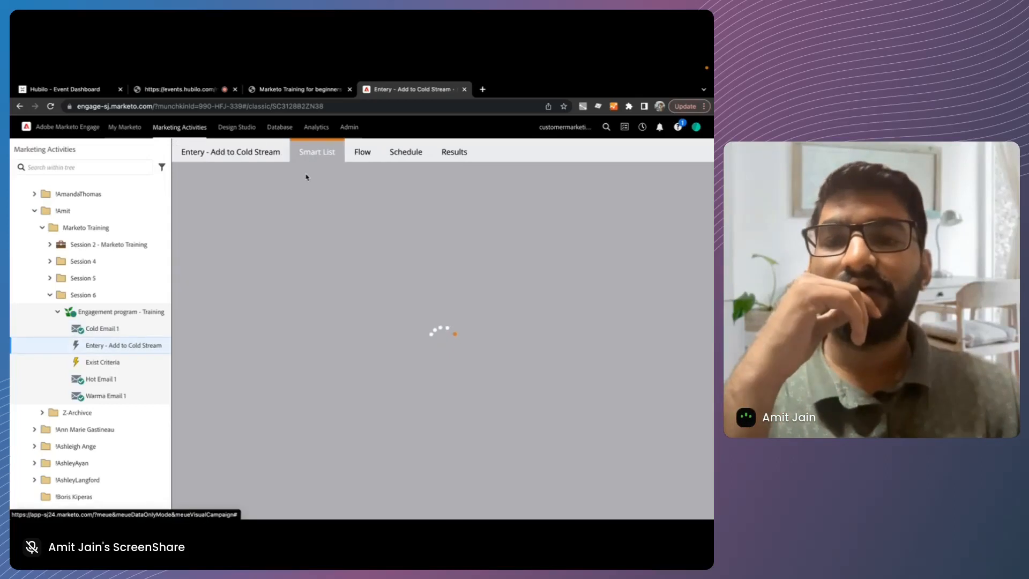
key("ctrl+Left")
key("ctrl+Right")
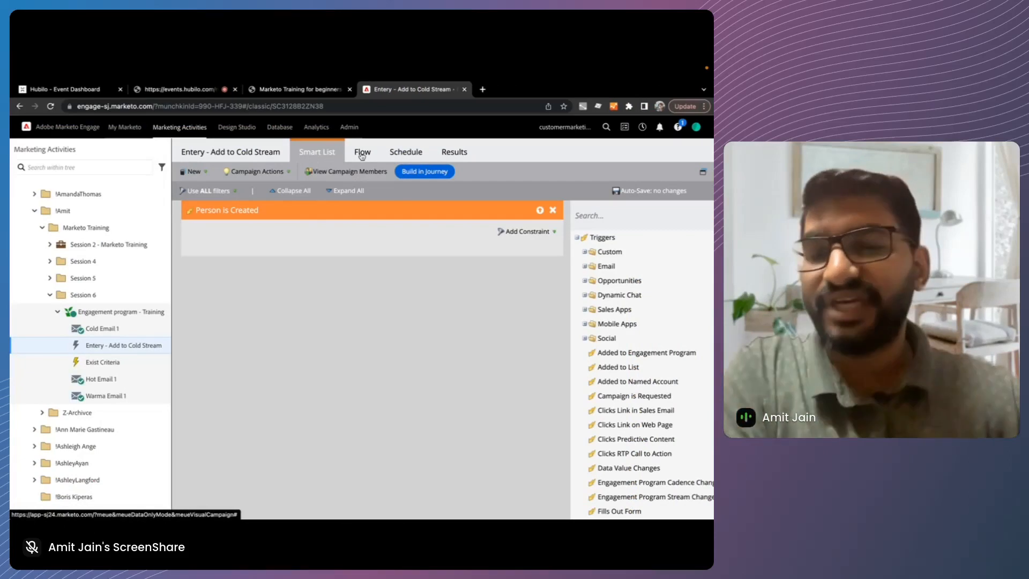
Step: Run a test cast of Engagement program - Training for the test person's email with Cold as initial stream, and show the program's streams
left_click(120, 311)
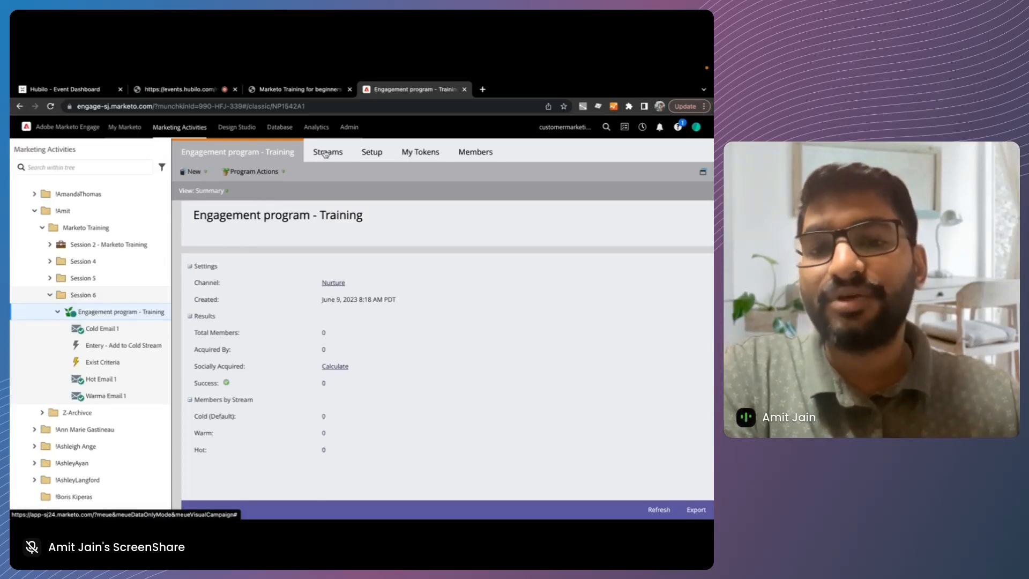
left_click(278, 176)
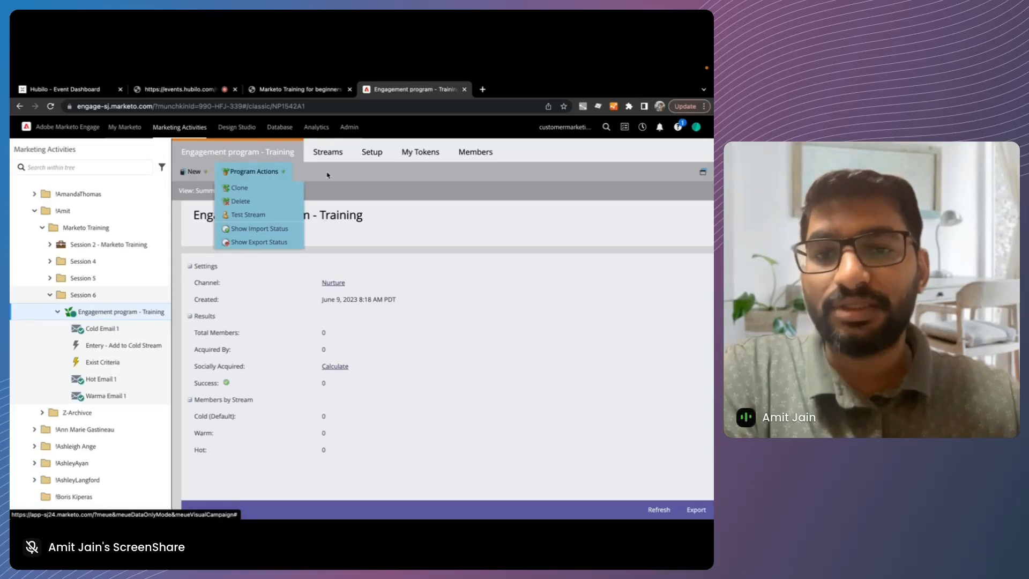
left_click(239, 216)
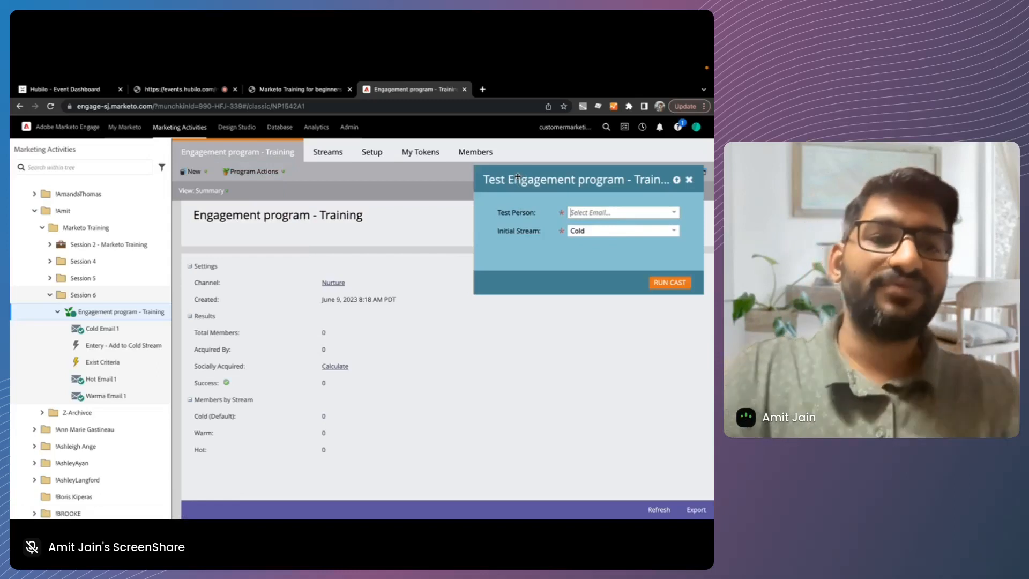
left_click_drag(517, 177, 456, 157)
type("a")
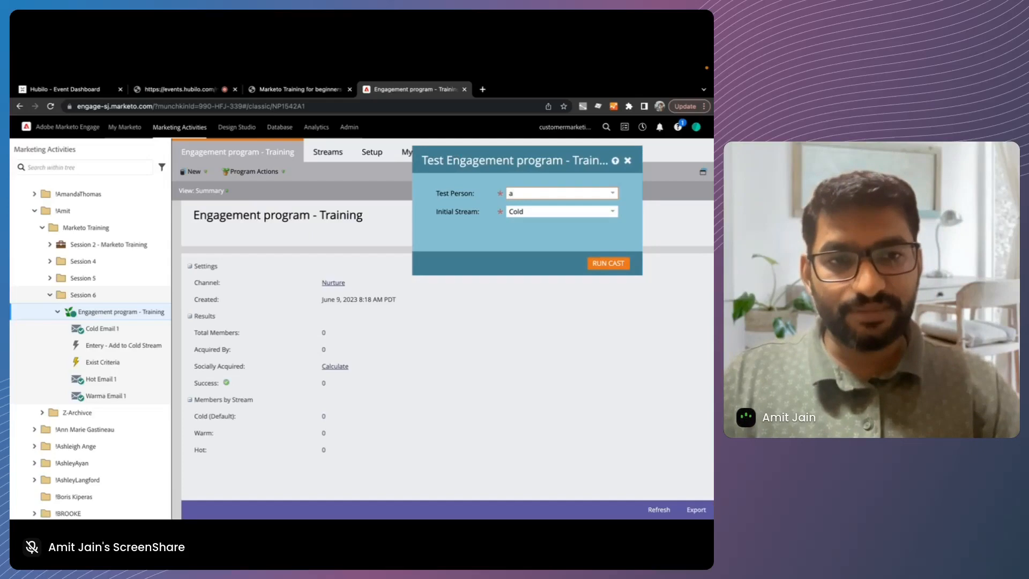
left_click(556, 230)
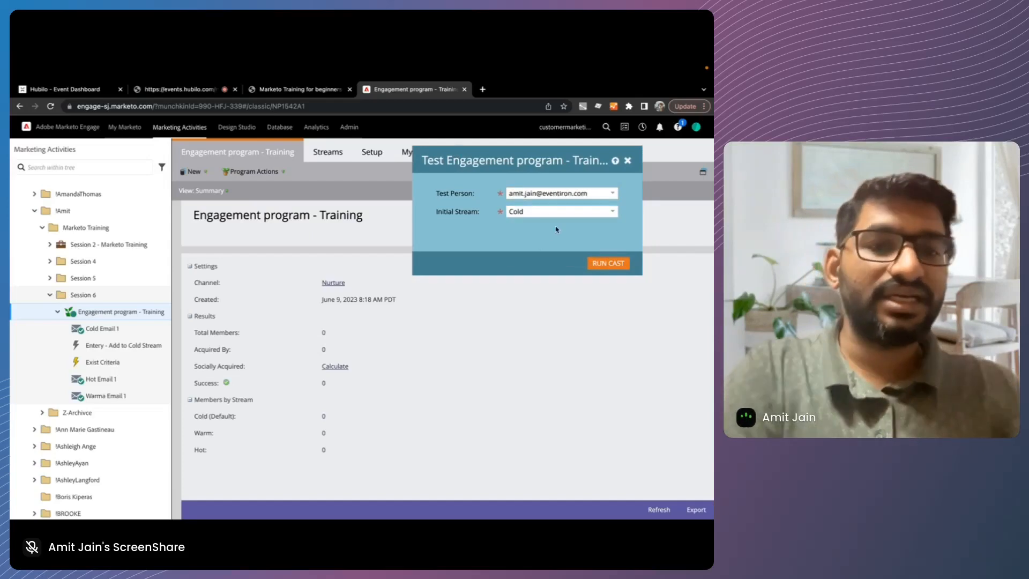
left_click(608, 263)
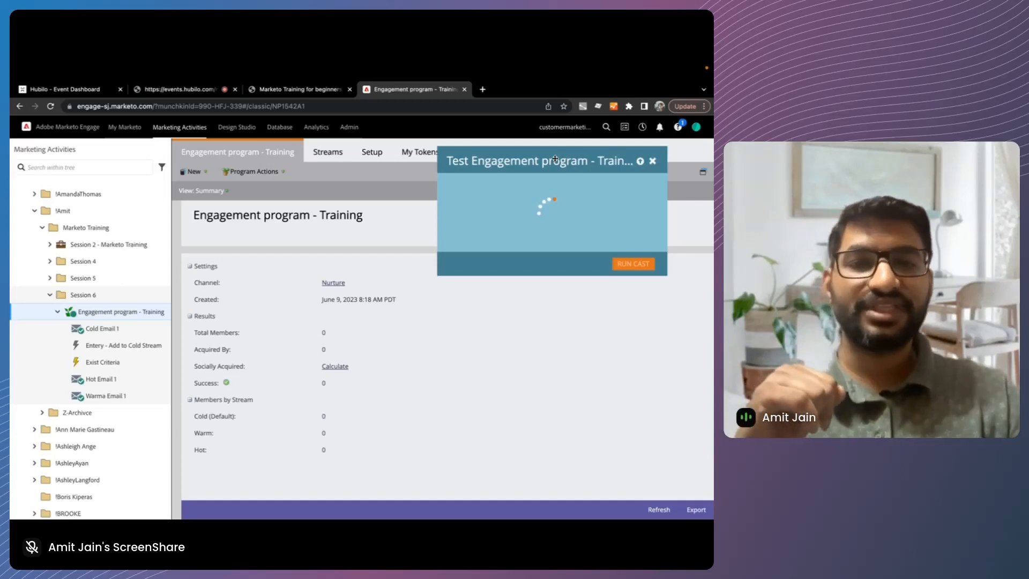
left_click(327, 151)
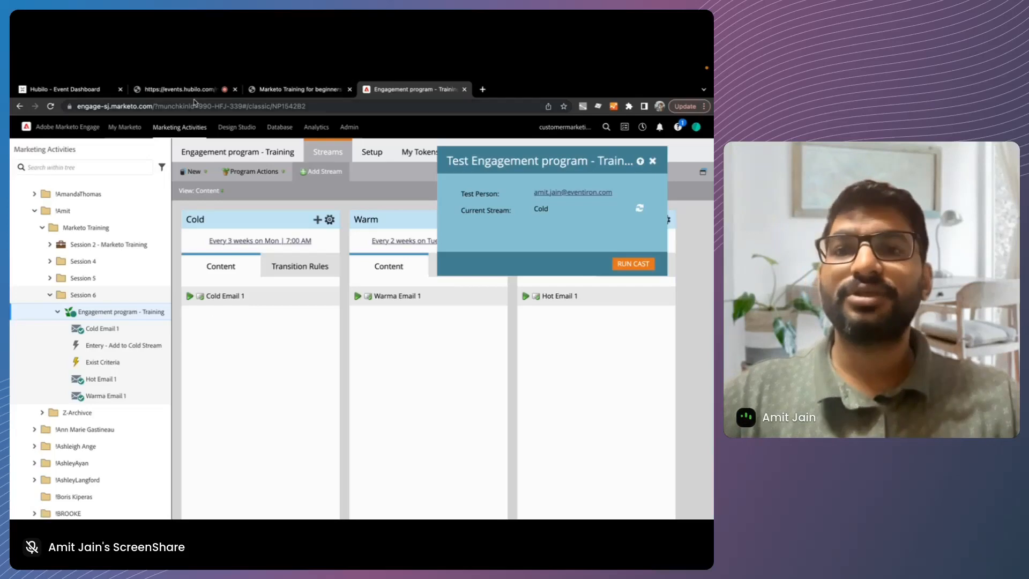
Step: Switch to Gmail in a new tab and open the received Cold Email 1 to check its content
left_click(481, 90)
left_click(509, 91)
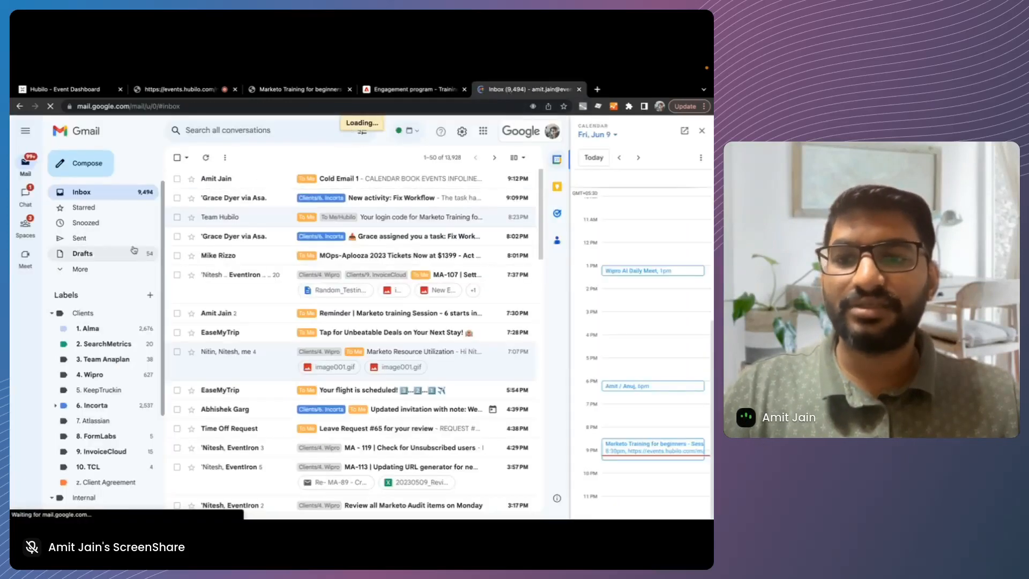
left_click(51, 313)
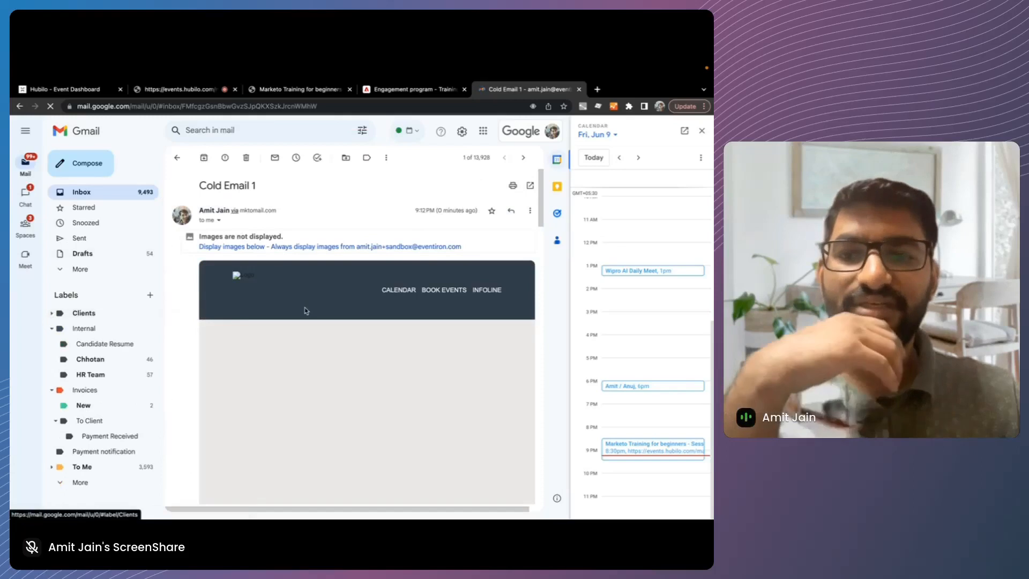
scroll(303, 305, "down", 5)
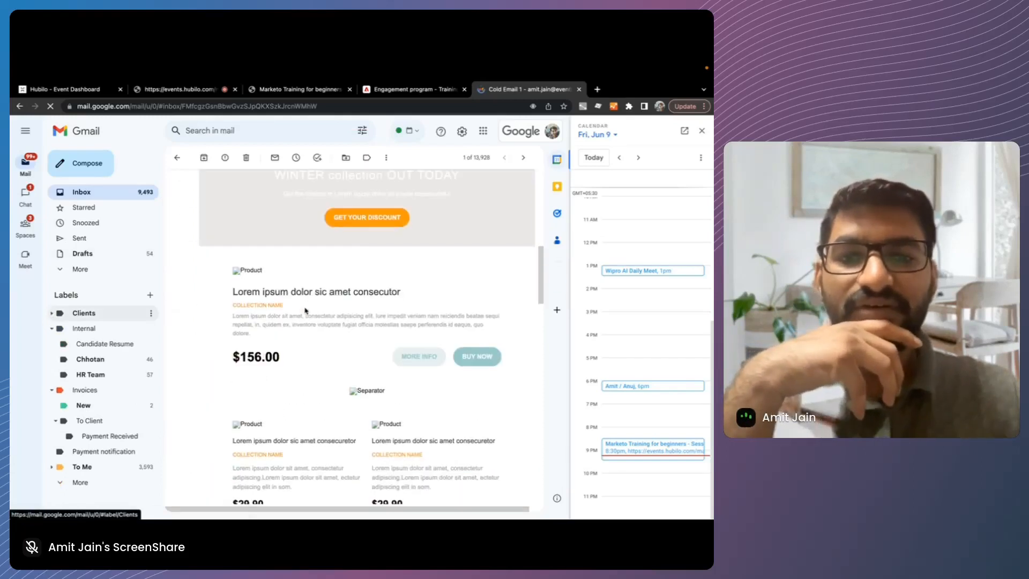
Step: Follow the GET YOUR DISCOUNT link in Cold Email 1, close the linked page, and return to the Marketo program's stream test
left_click(365, 218)
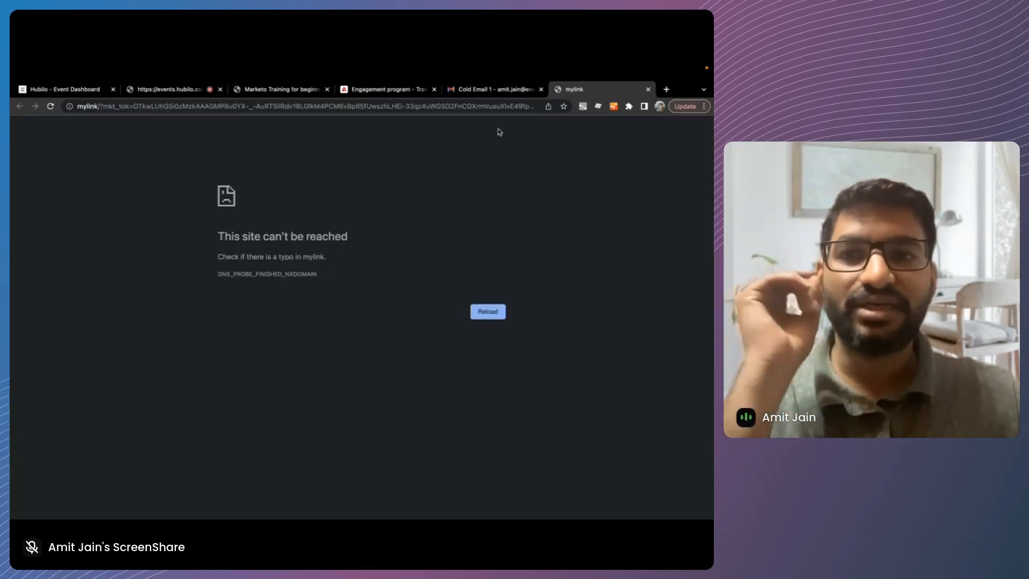
left_click(649, 89)
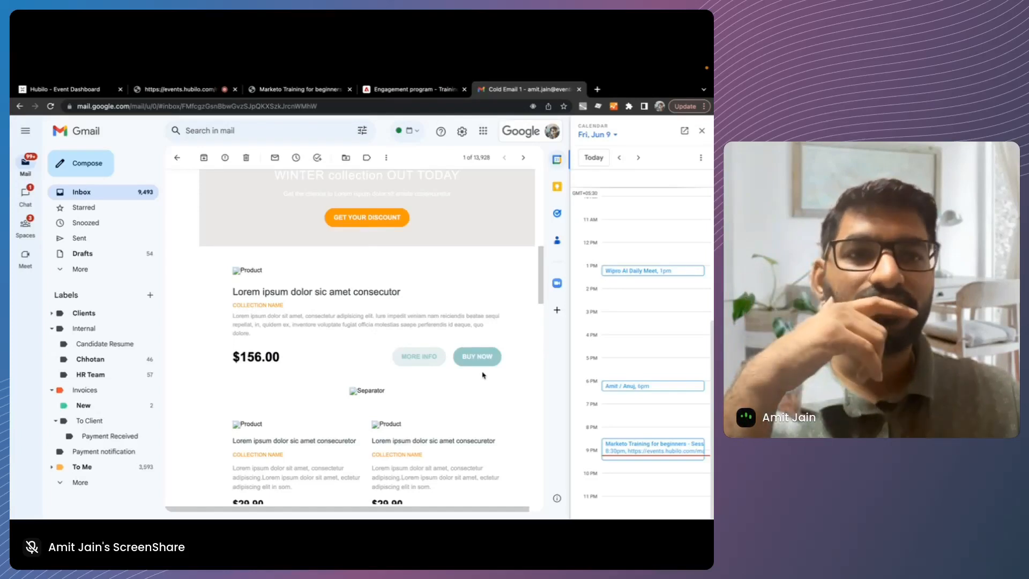
scroll(484, 375, "down", 5)
scroll(370, 311, "up", 15)
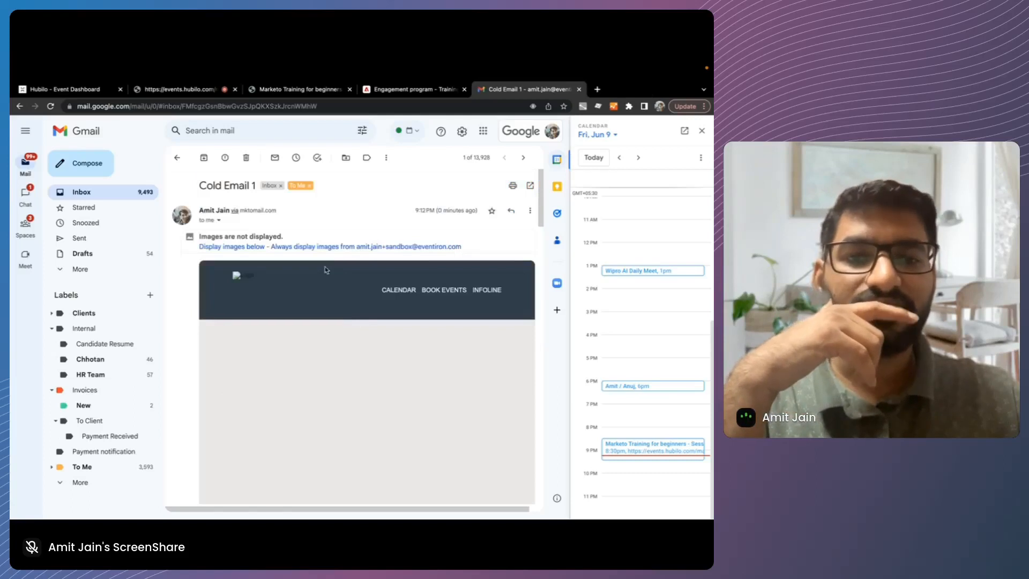
left_click(397, 89)
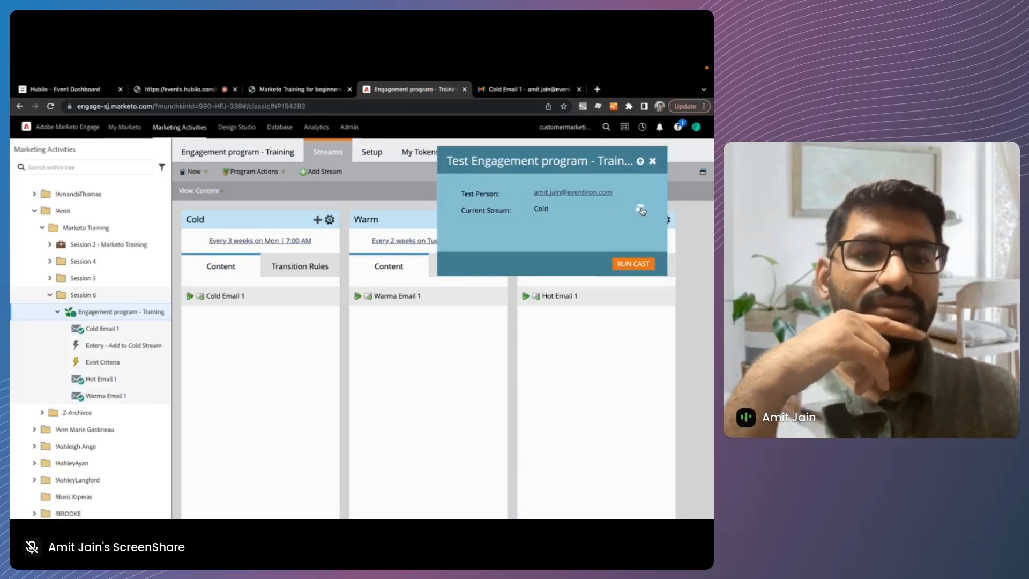
Step: Refresh the test person's current stream in the engagement program test and run another cast
left_click(641, 209)
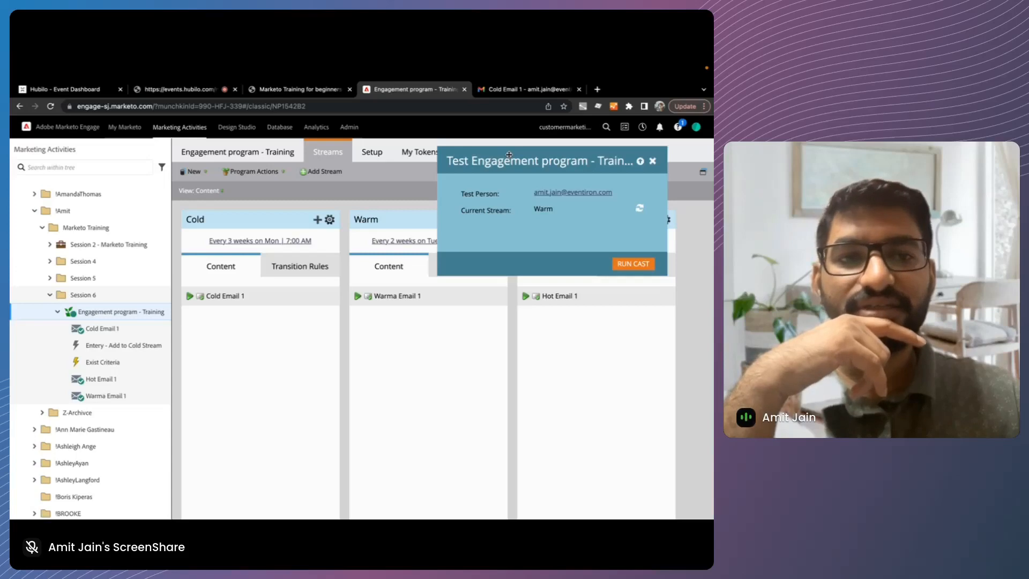
left_click_drag(508, 154, 532, 150)
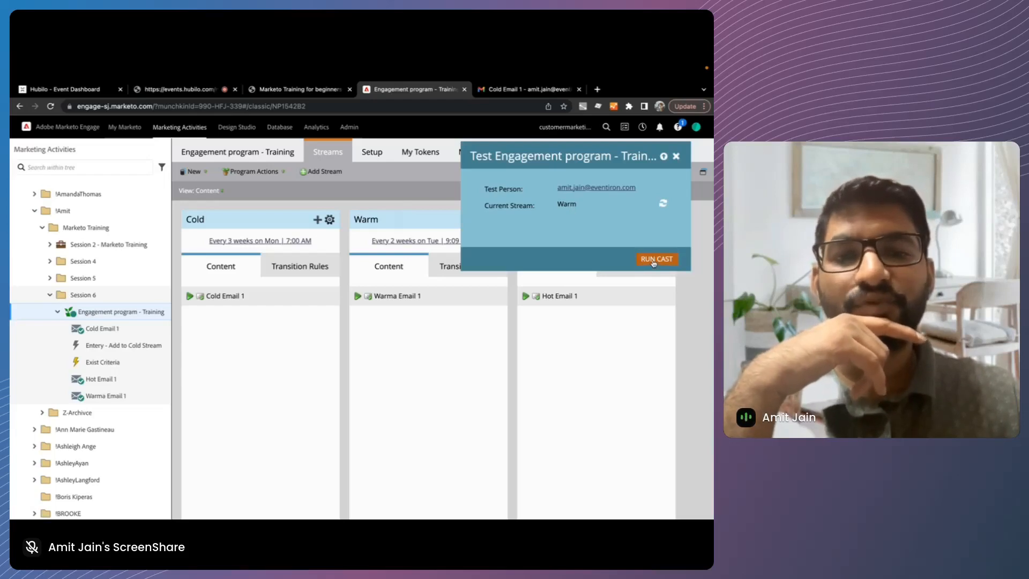
left_click(653, 262)
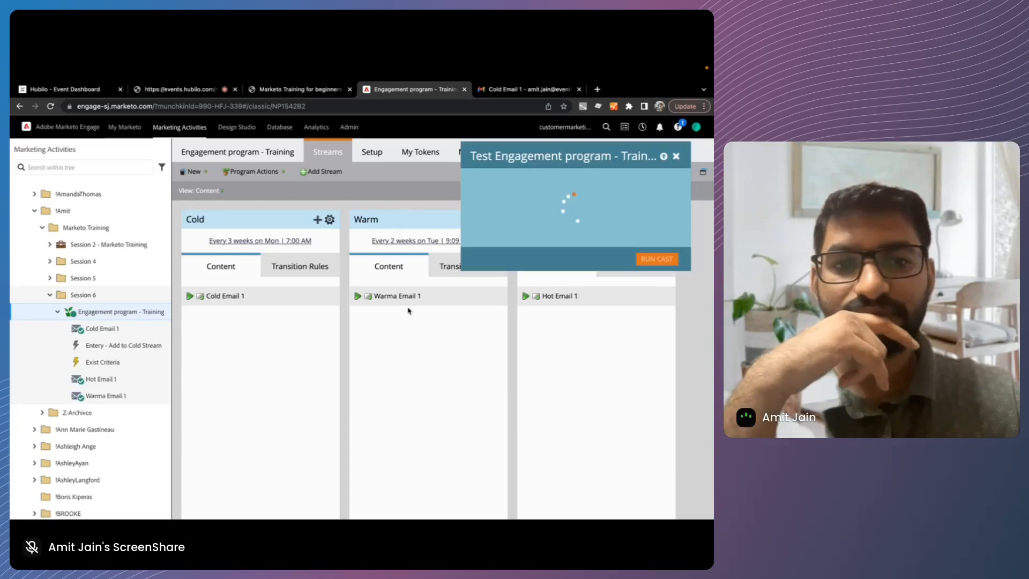
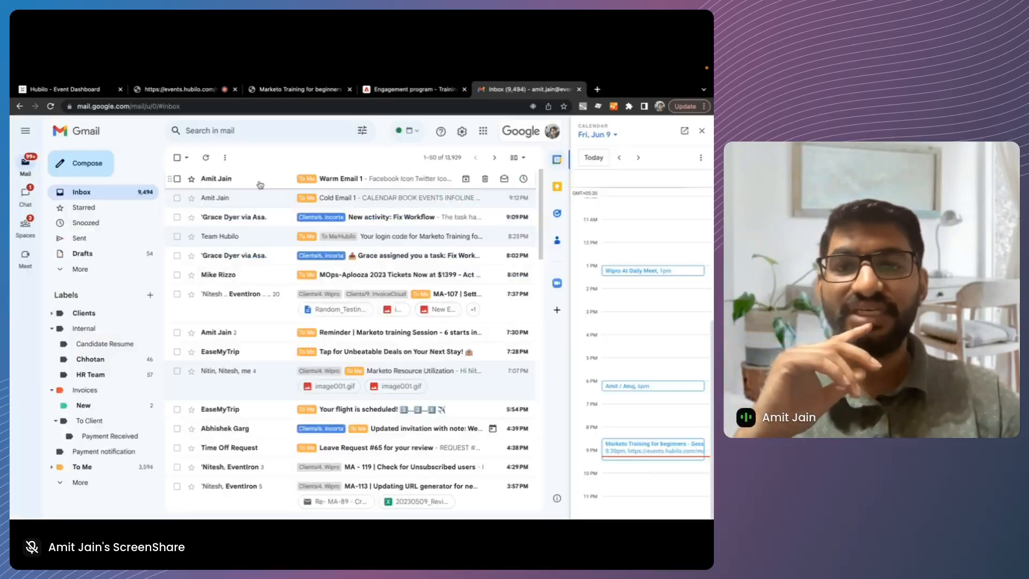
Step: Open the received Warm Email 1 in Gmail, check its content, and return to the Marketo program's stream test
left_click(261, 184)
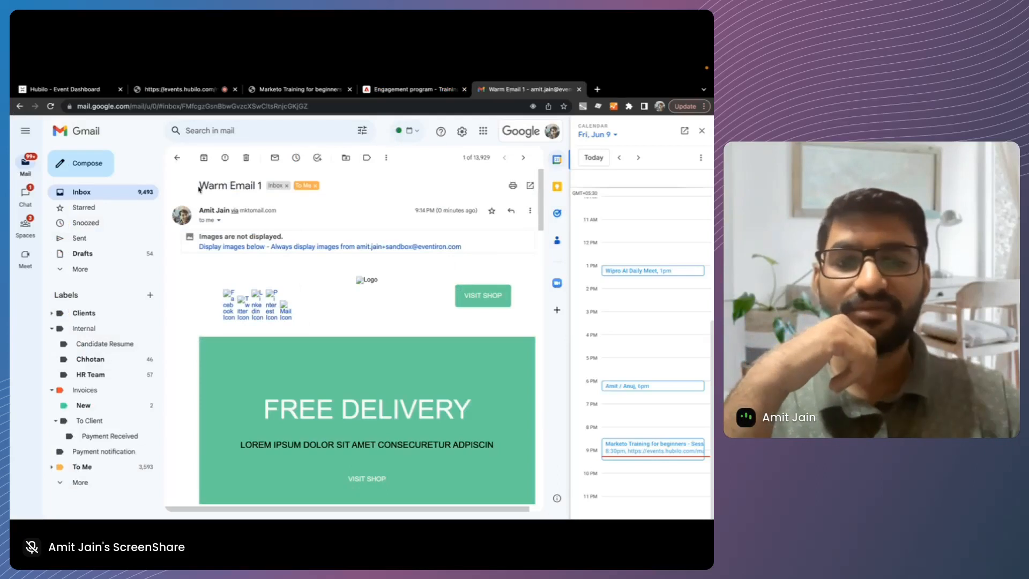
scroll(272, 257, "down", 10)
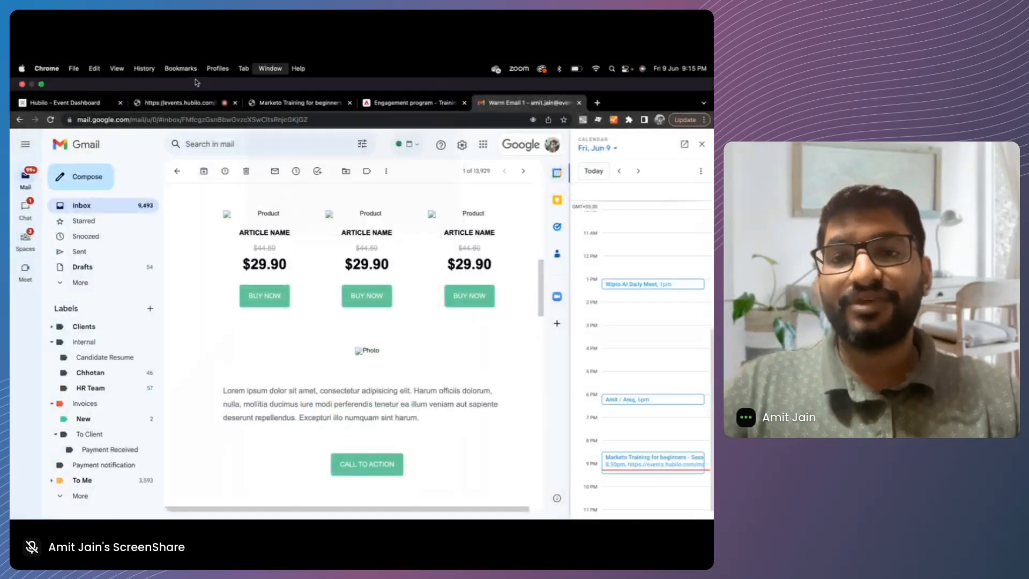
left_click(284, 102)
left_click(403, 103)
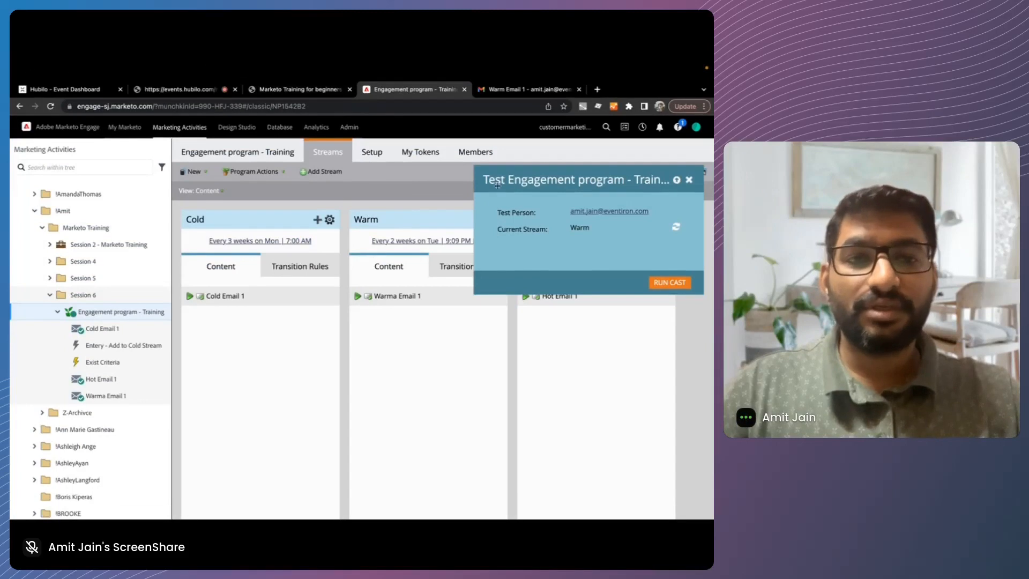
Step: Close the stream test and display the transition rules of the Hot and Cold streams for review
left_click_drag(518, 182, 289, 176)
left_click(620, 271)
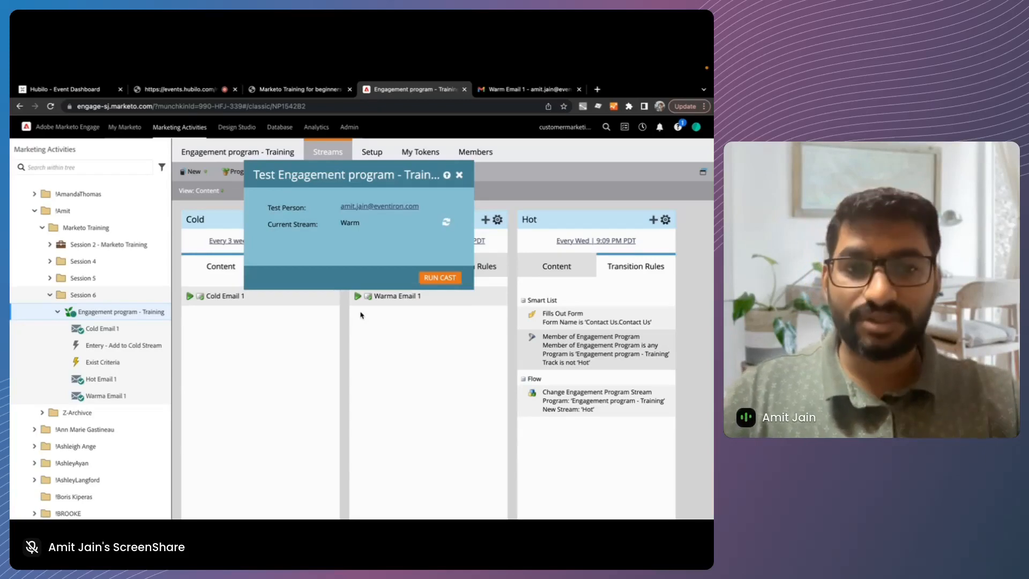
left_click(459, 176)
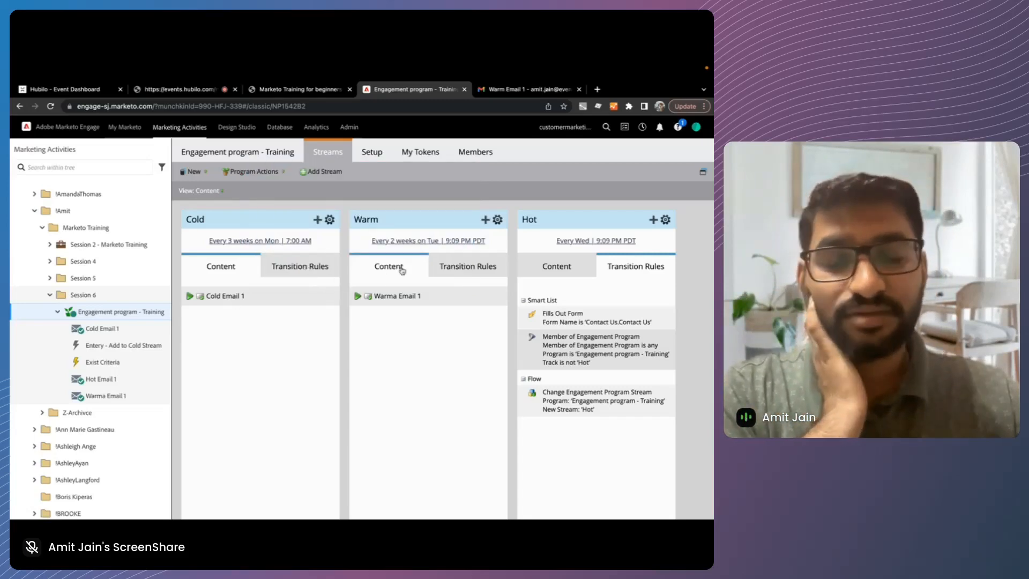
left_click(280, 262)
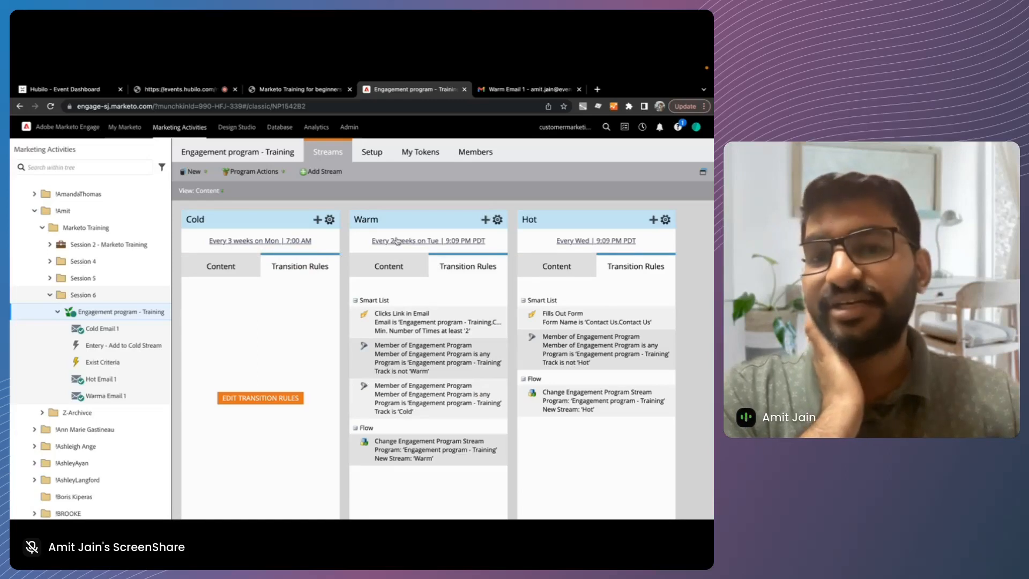
Step: Show the streams in People view, reload the page, and reapply the view to check the people in each stream
left_click(274, 175)
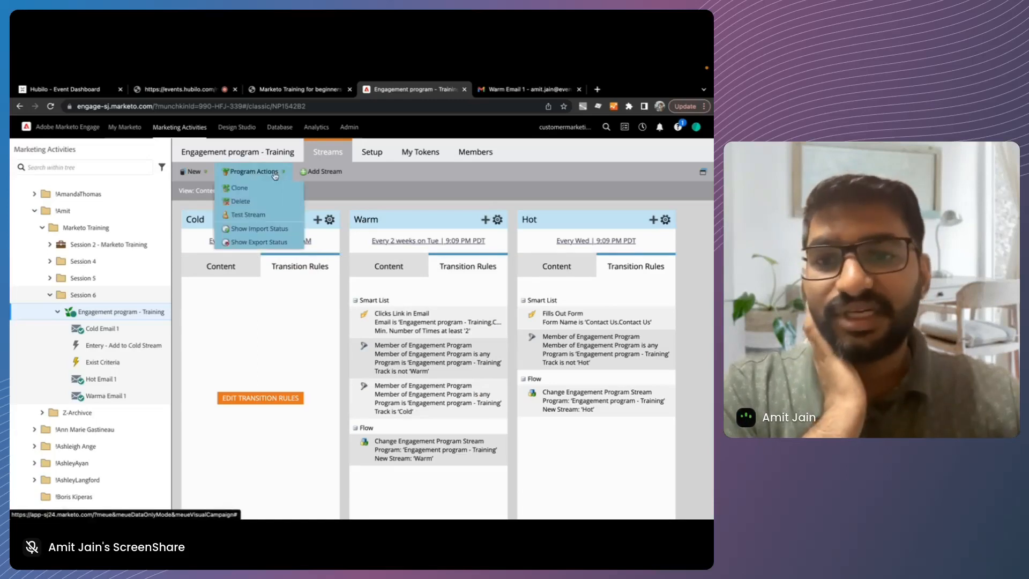
left_click(352, 205)
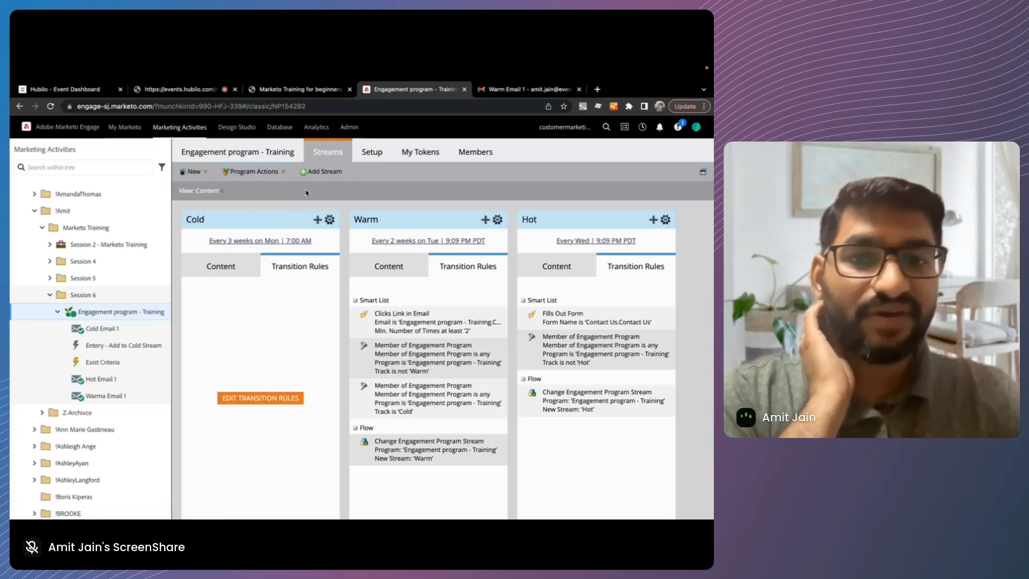
left_click(222, 191)
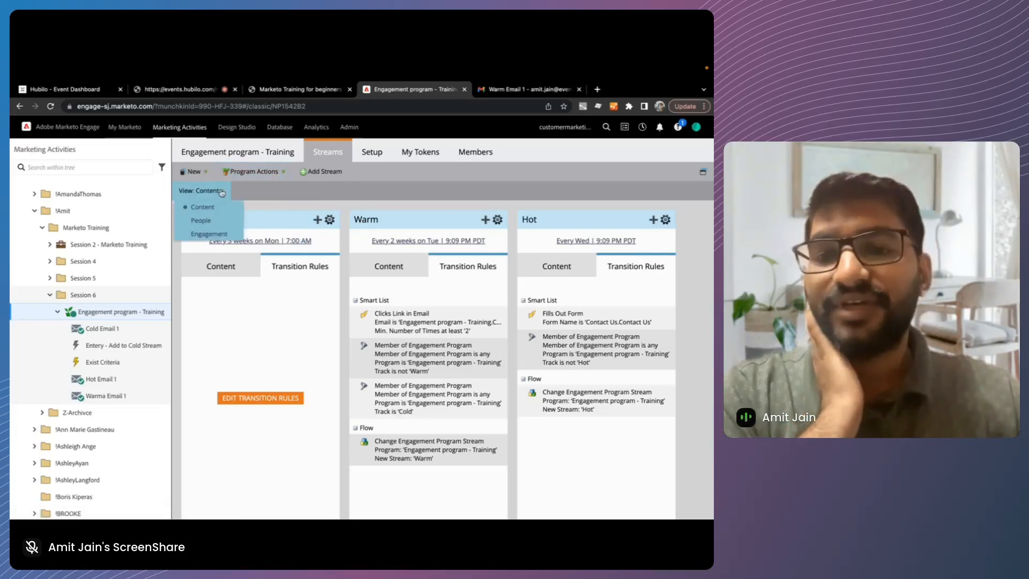
left_click(212, 221)
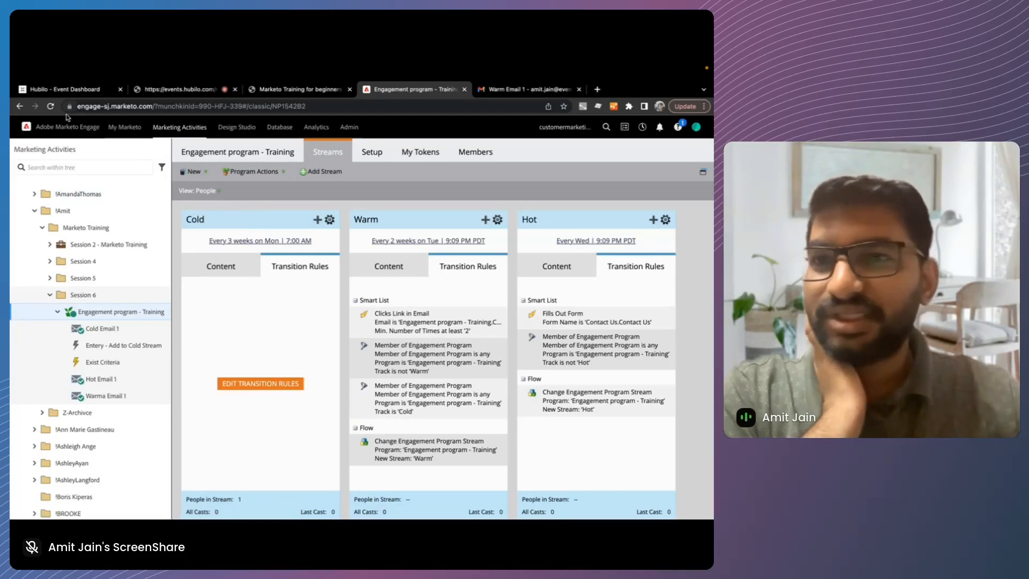
left_click(51, 106)
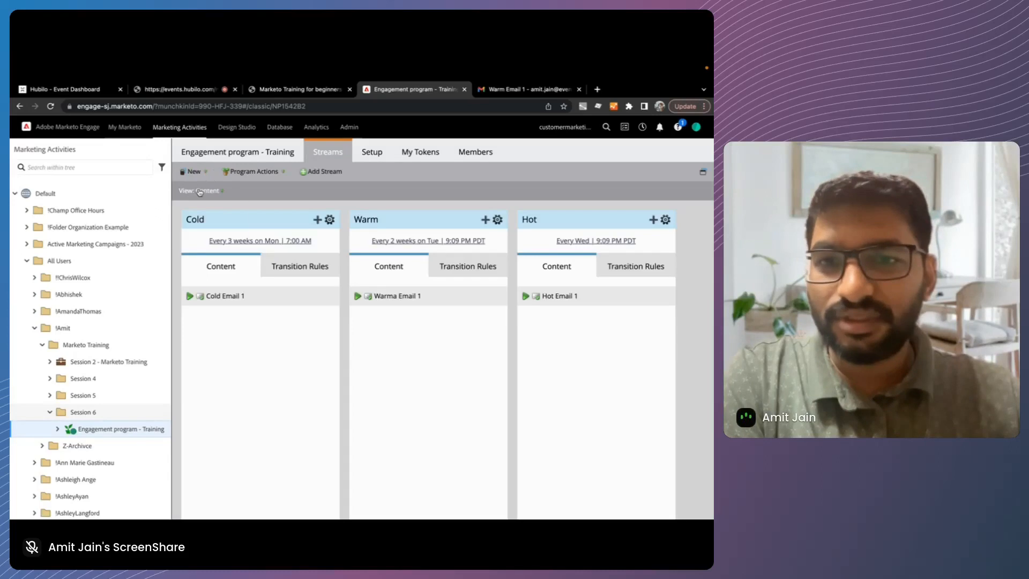
left_click(199, 192)
left_click(203, 220)
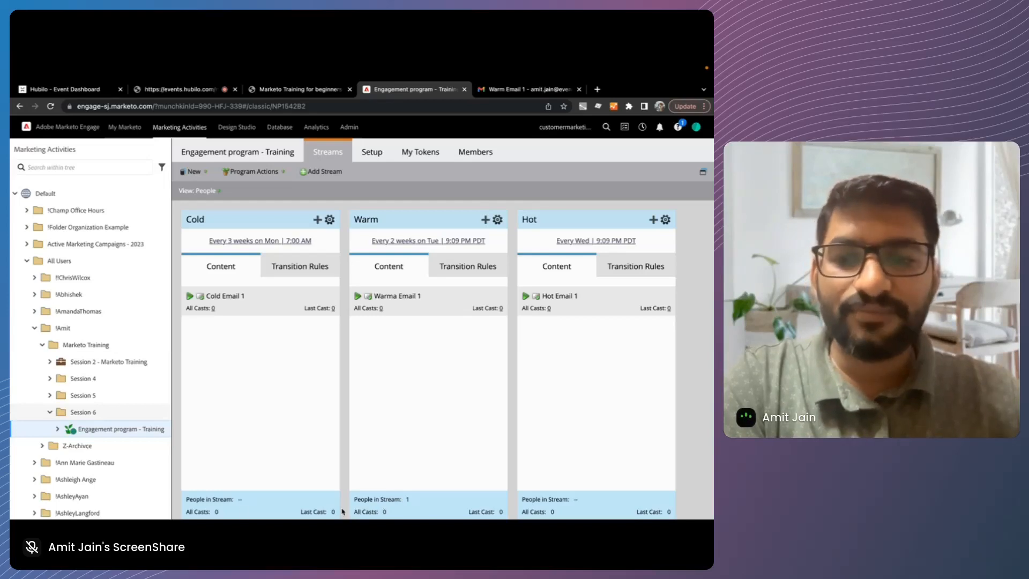
mouse_move(335, 312)
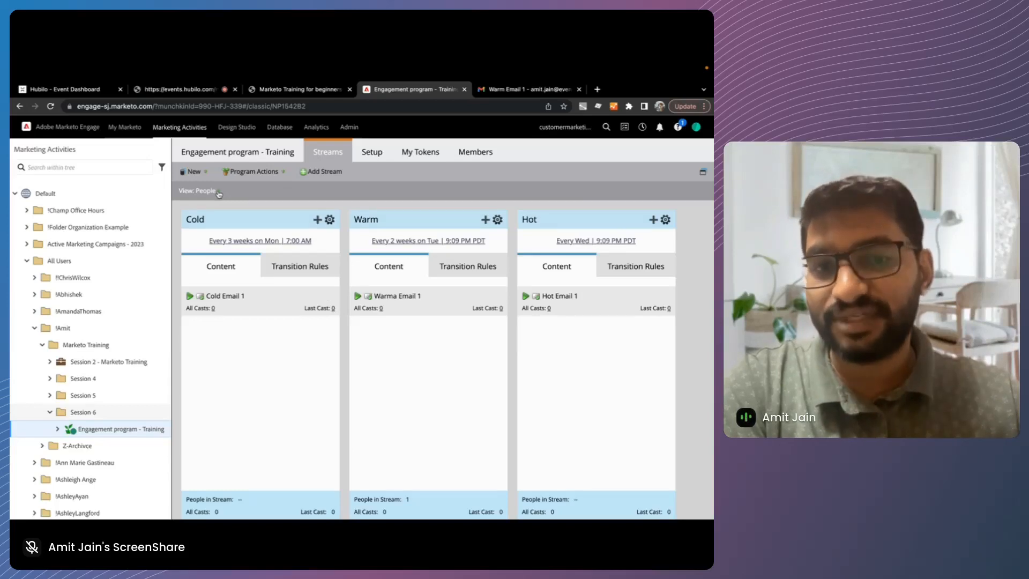
left_click(329, 219)
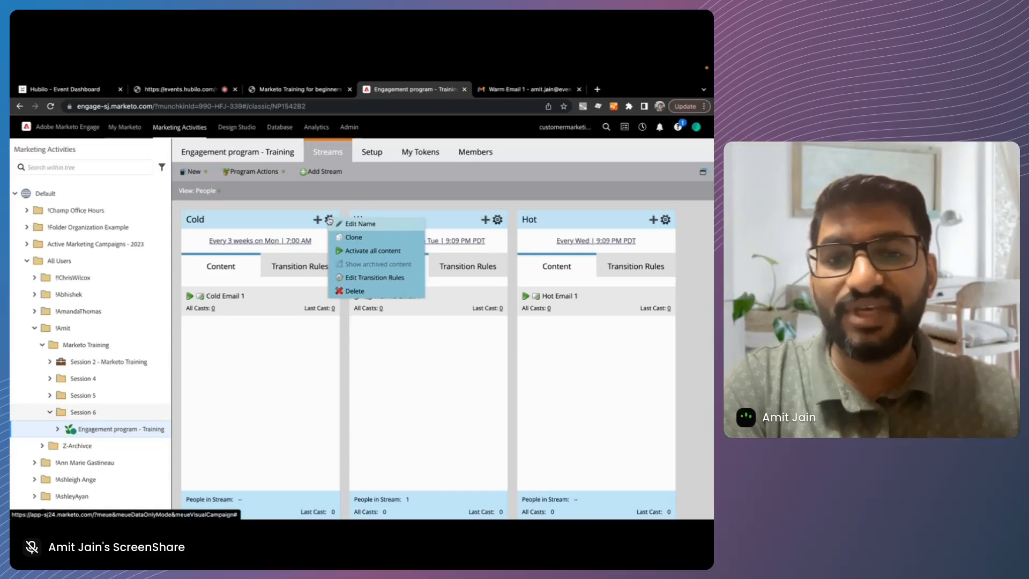
left_click(269, 174)
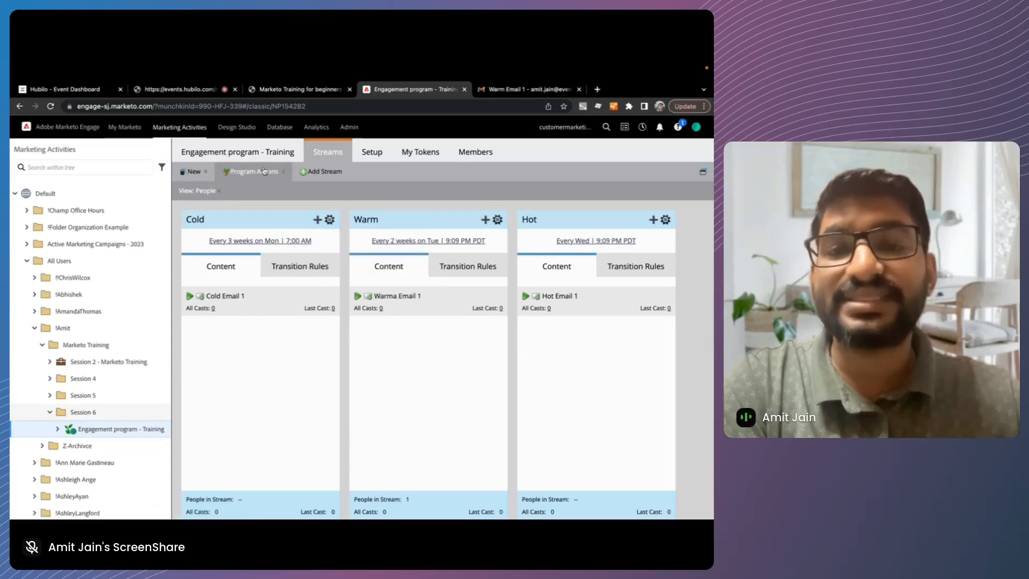
left_click(269, 172)
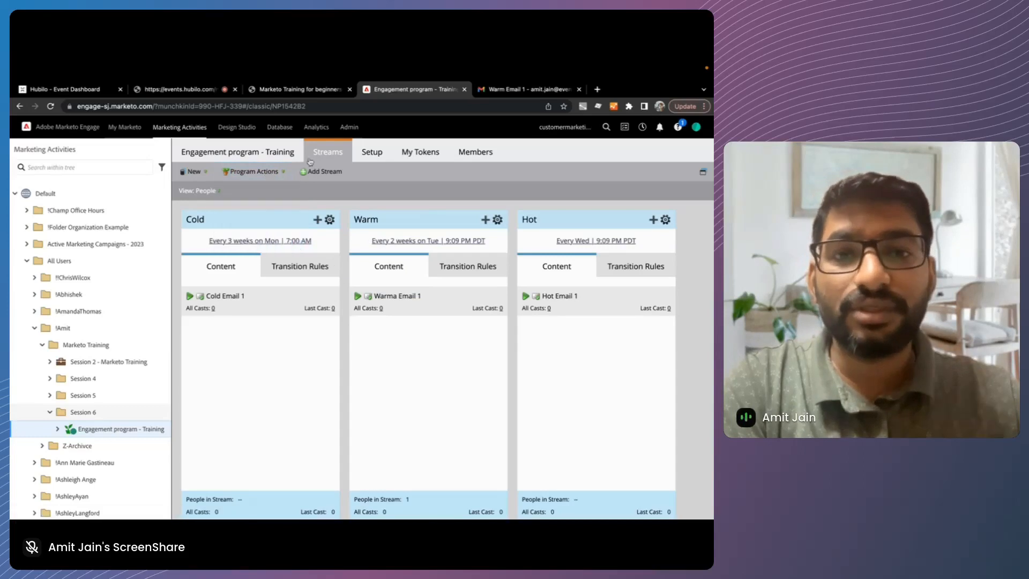
Step: Inspect the Off and On options of the Program Status setting in the program's setup, and cancel without saving
left_click(372, 153)
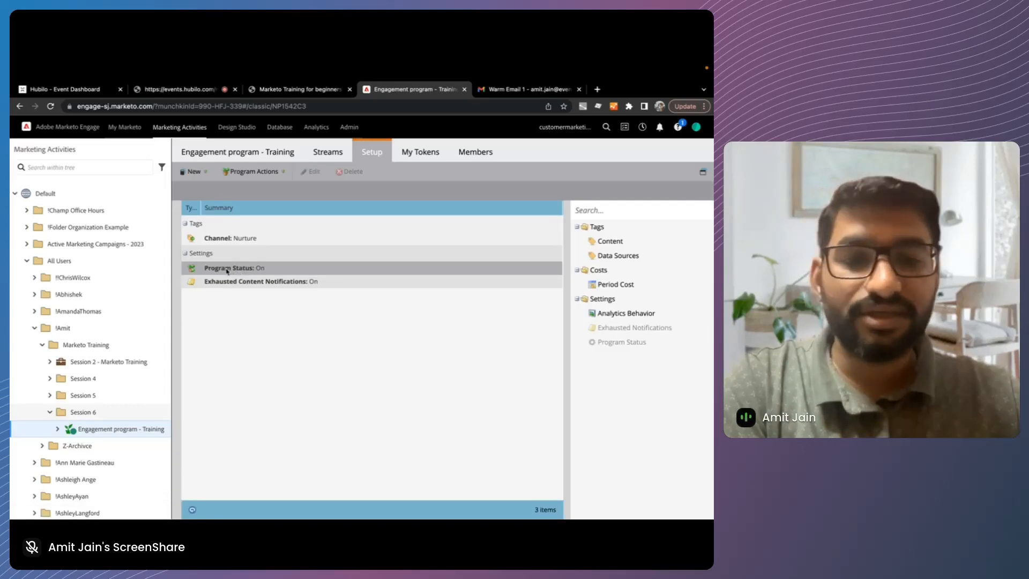
double_click(227, 270)
left_click(430, 322)
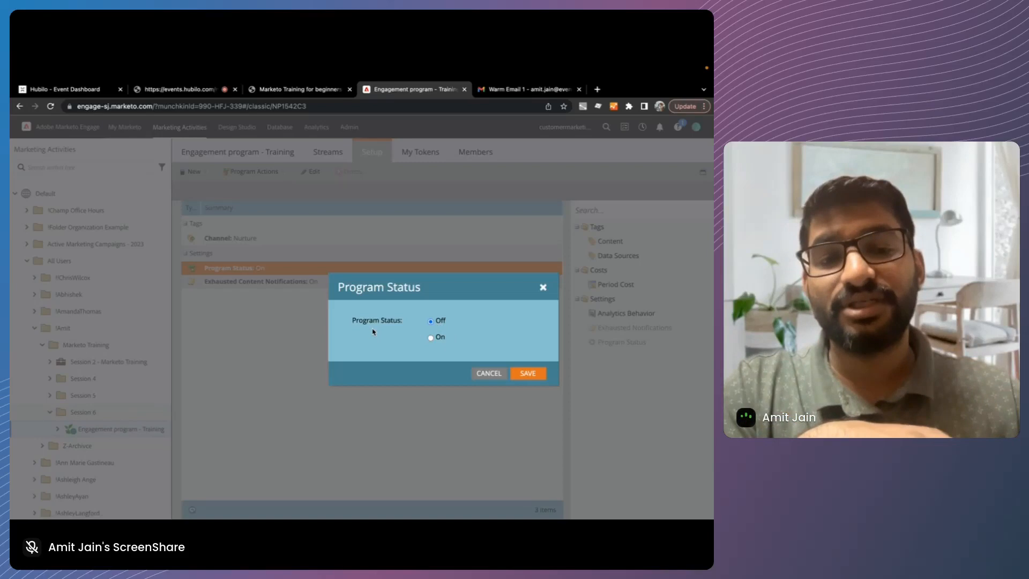
left_click(431, 337)
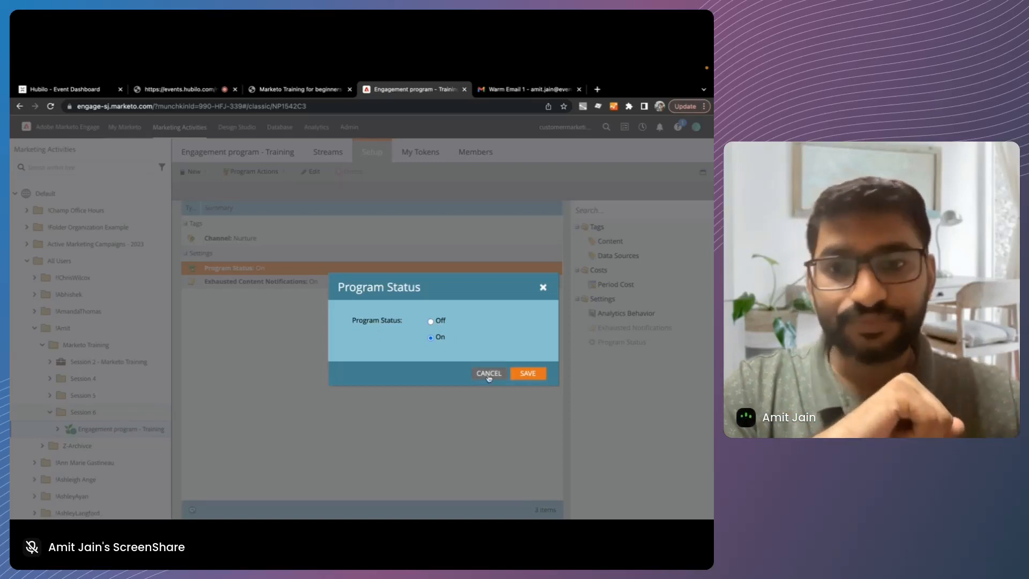
left_click(488, 374)
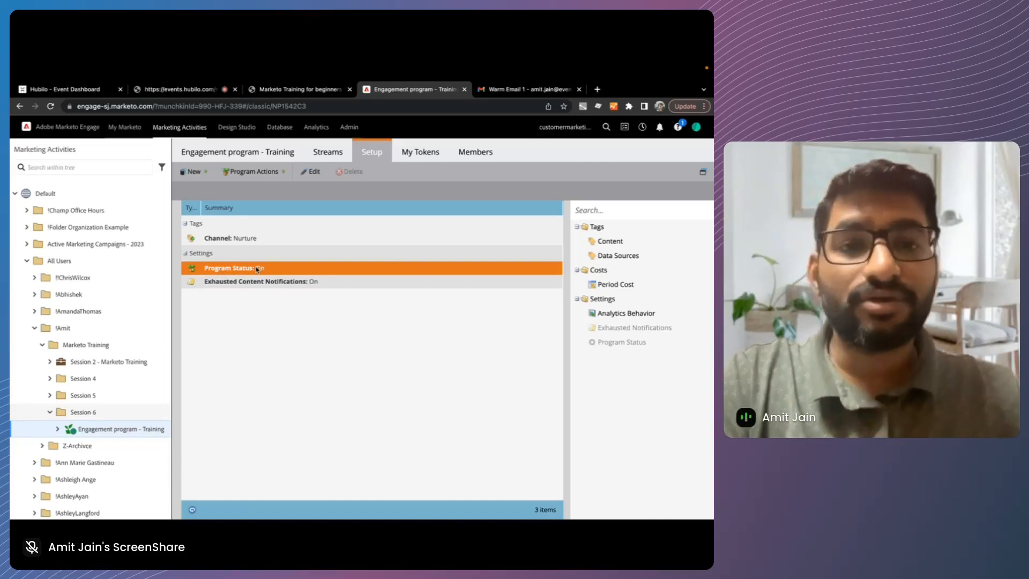
Step: Review the program's tokens and member list, and expand Engagement program - Training to list its assets
left_click(420, 152)
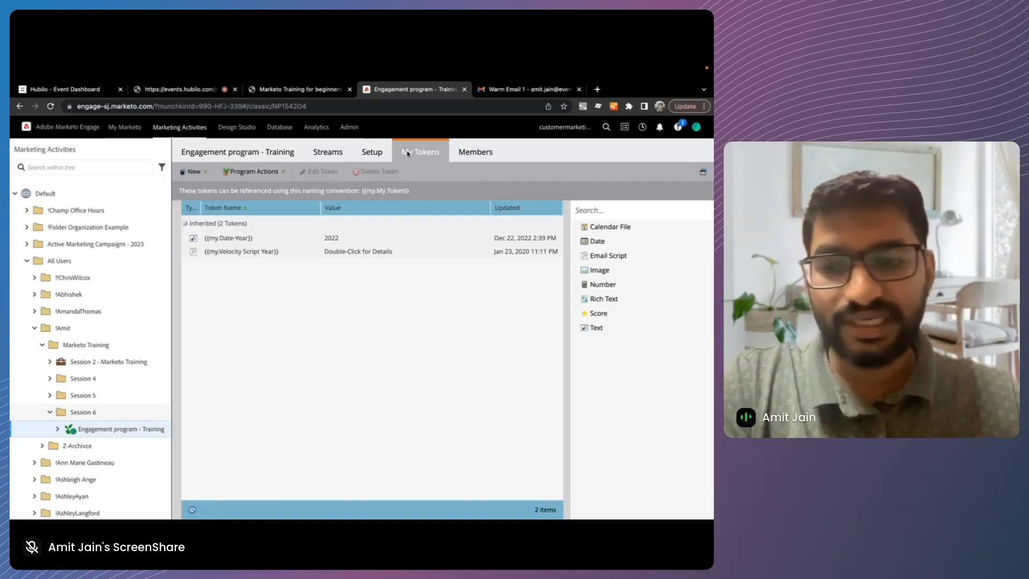
left_click(57, 429)
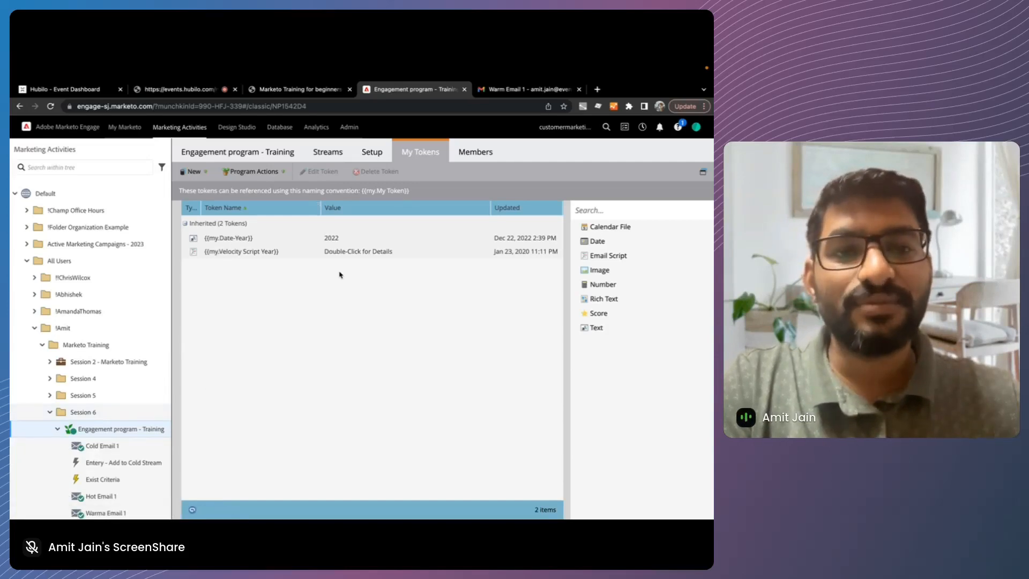
left_click(475, 153)
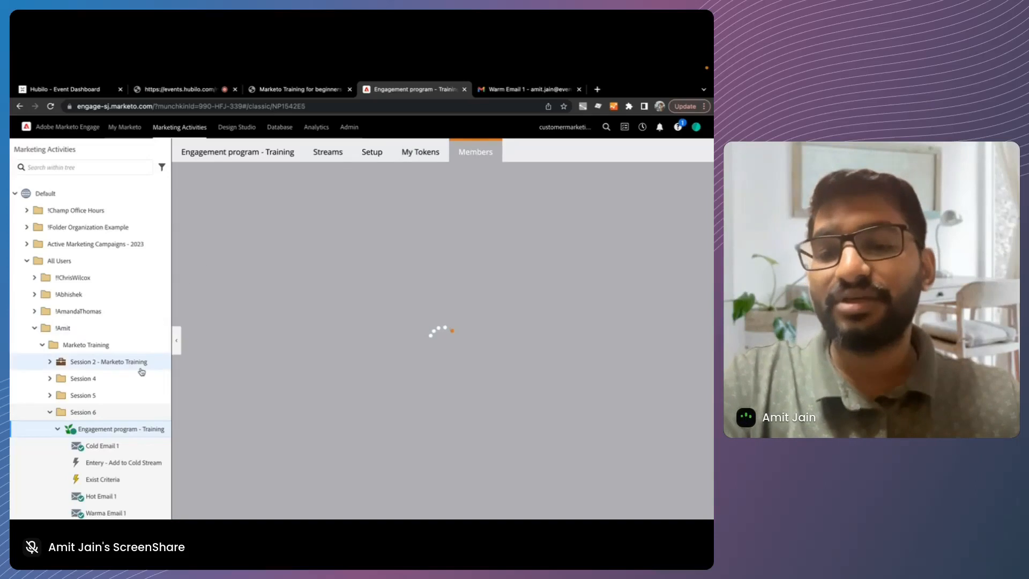
scroll(141, 371, "down", 2)
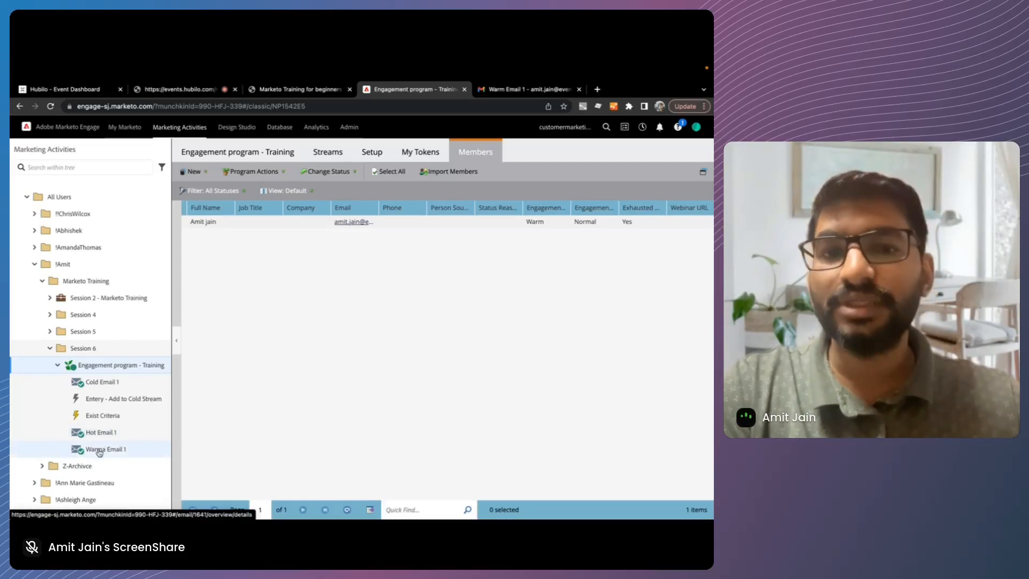
Step: Show the engagement program's overview in Dashboard view, reload the page, and display the dashboard again for review
left_click(248, 153)
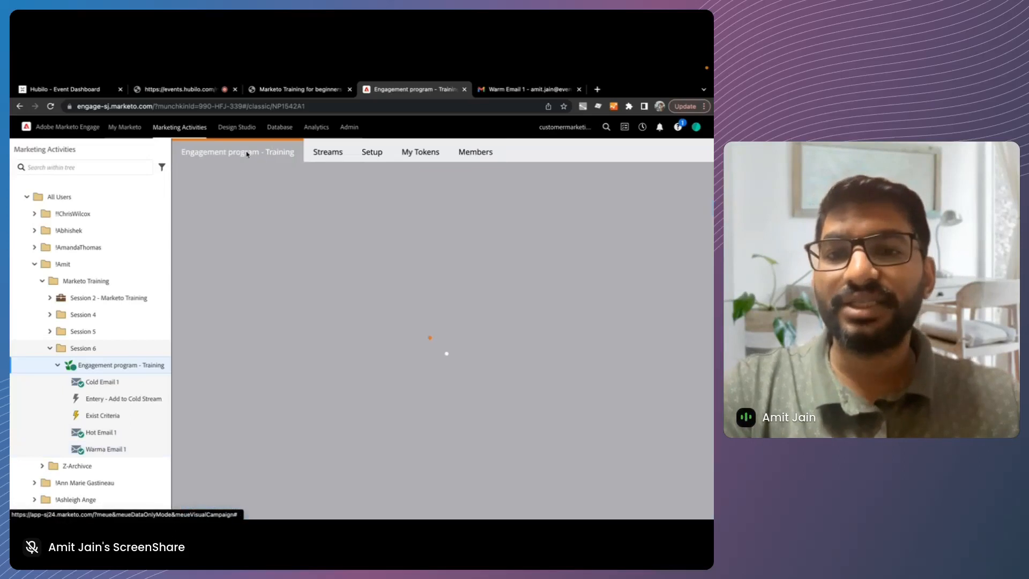
scroll(106, 367, "down", 2)
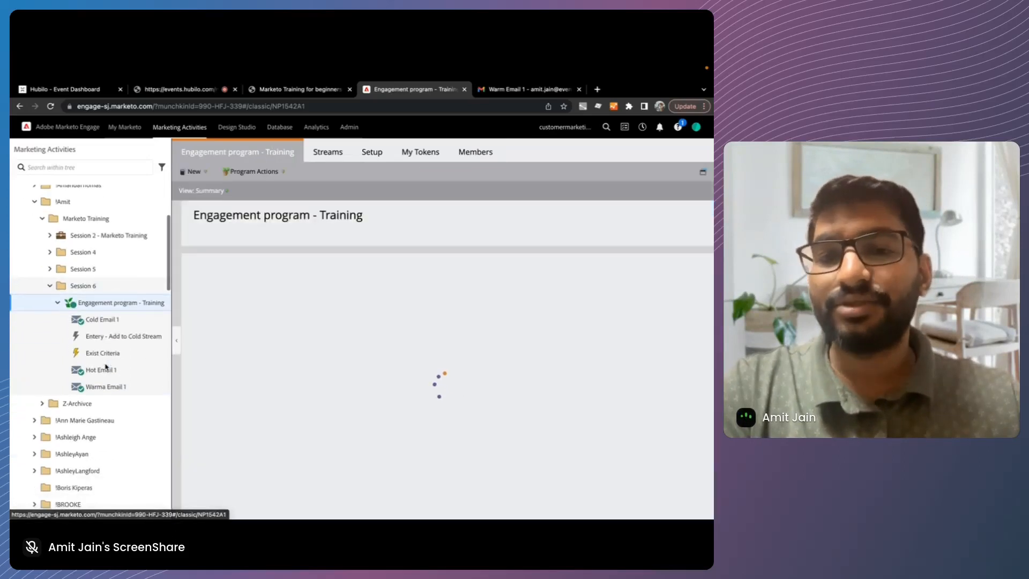
left_click(219, 192)
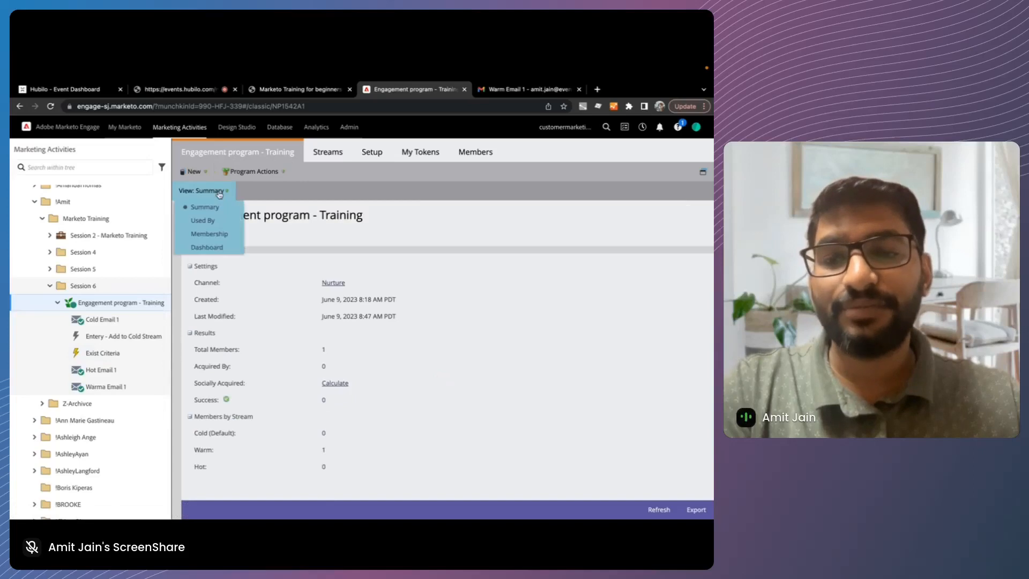
left_click(207, 249)
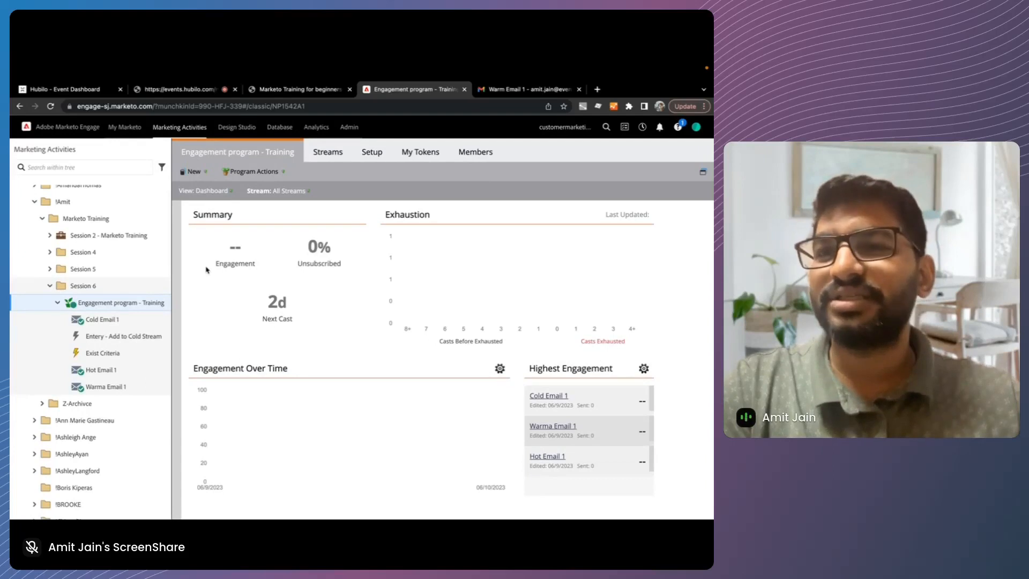
left_click(50, 106)
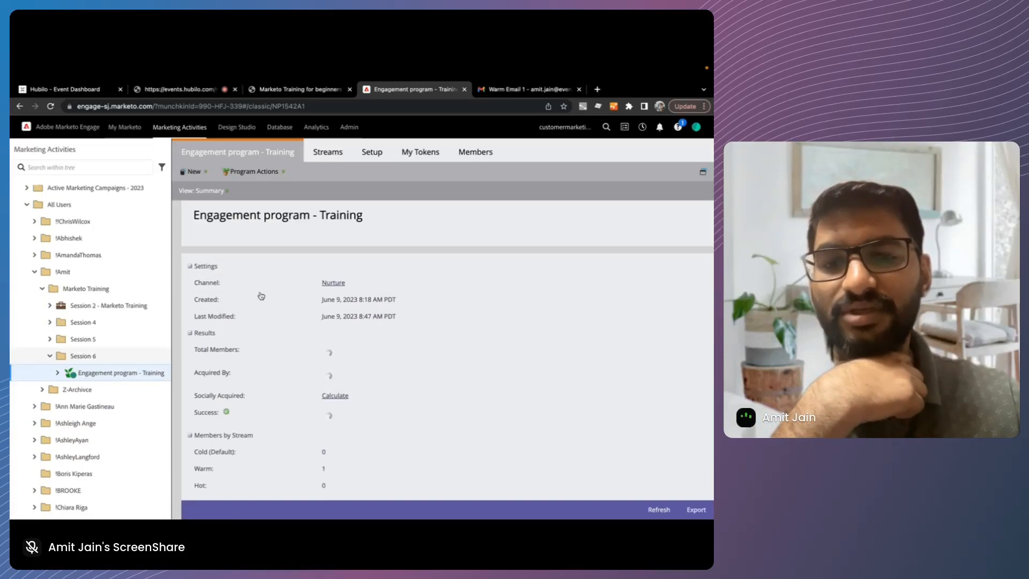
left_click(201, 190)
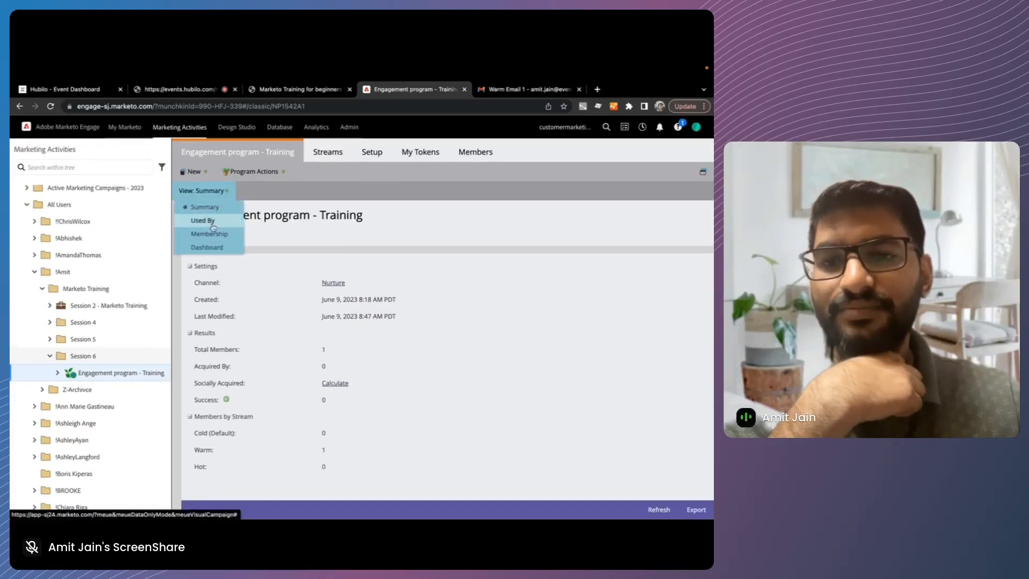
left_click(207, 248)
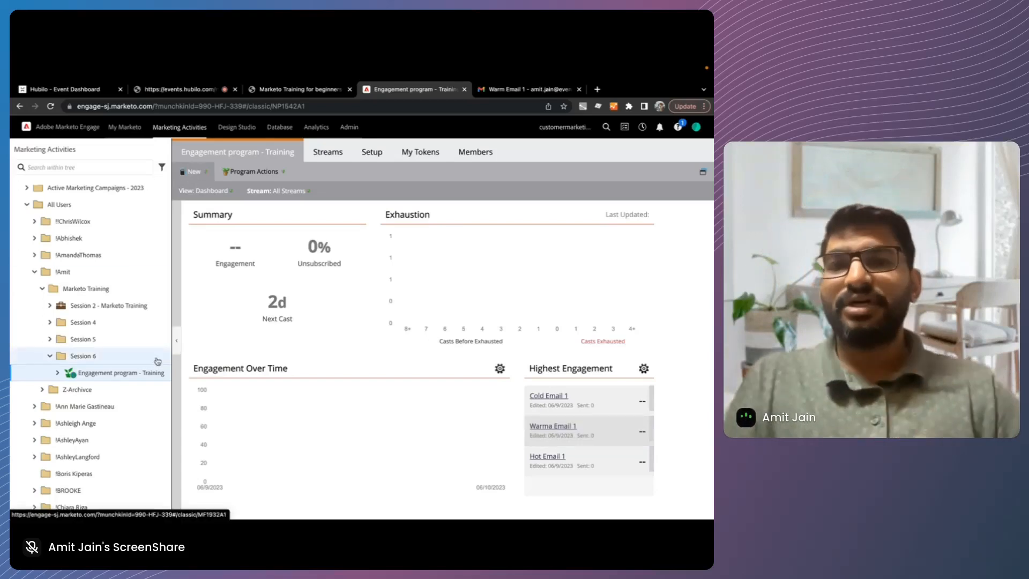
Step: Review the Engagement Programs example and setup checklist slides alongside the program's streams
key("ctrl+Left")
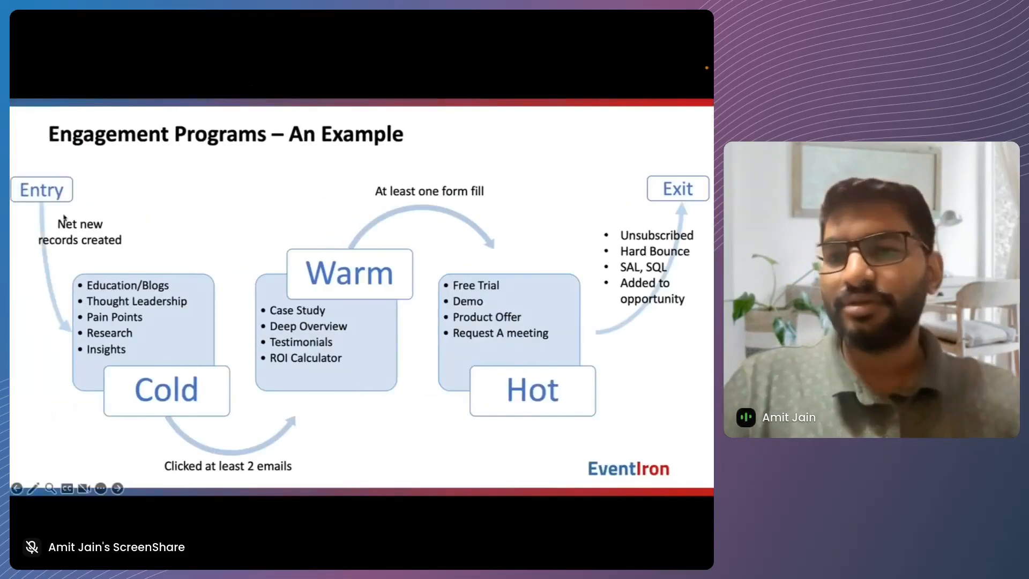
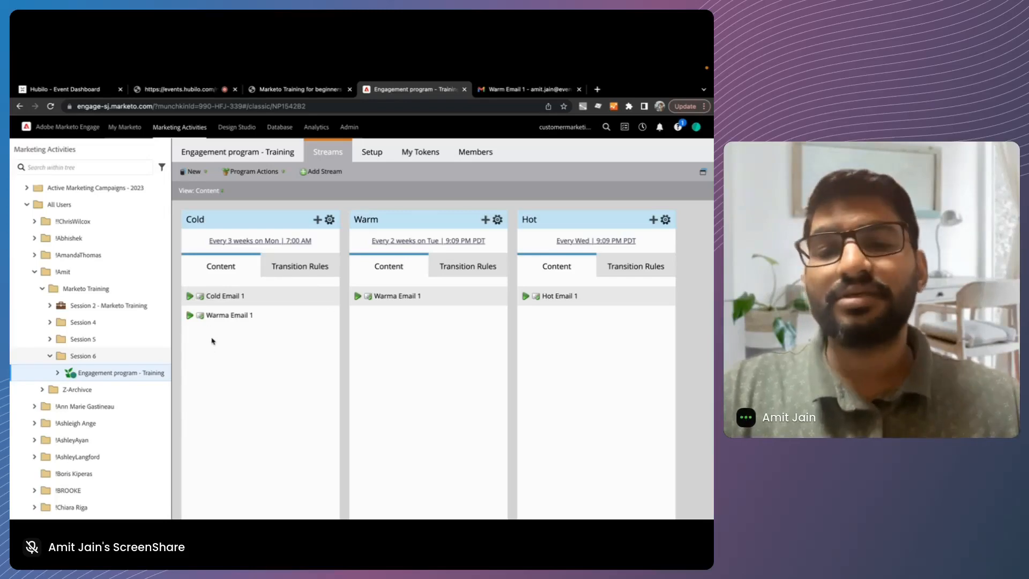
key("ctrl+Left")
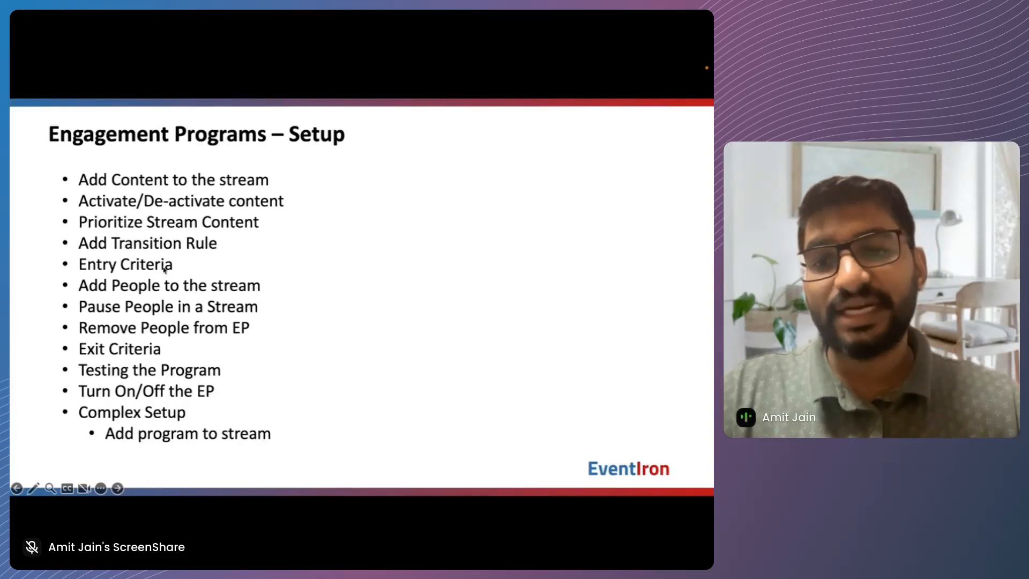
key("ctrl+Right")
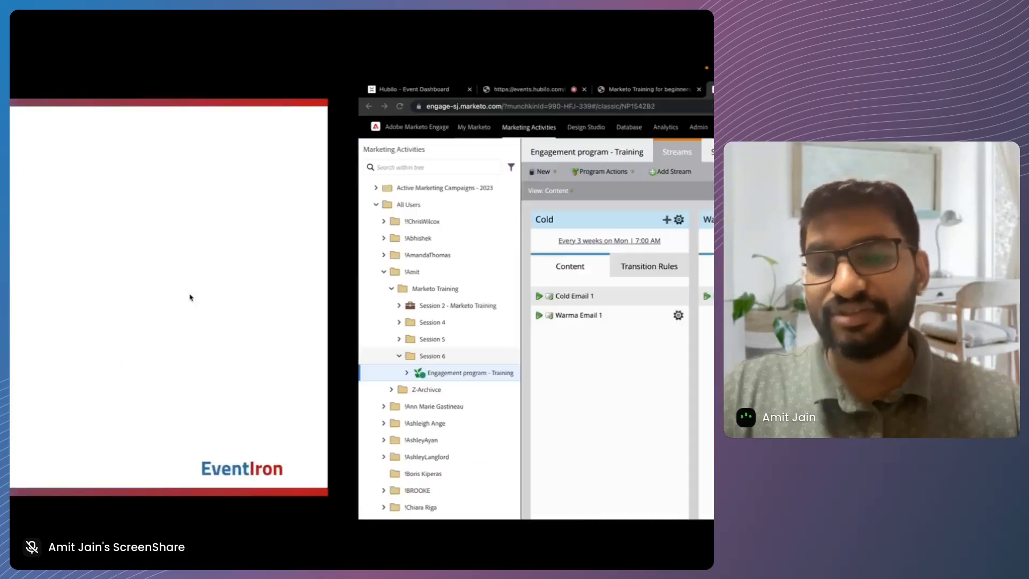
key("ctrl+Left")
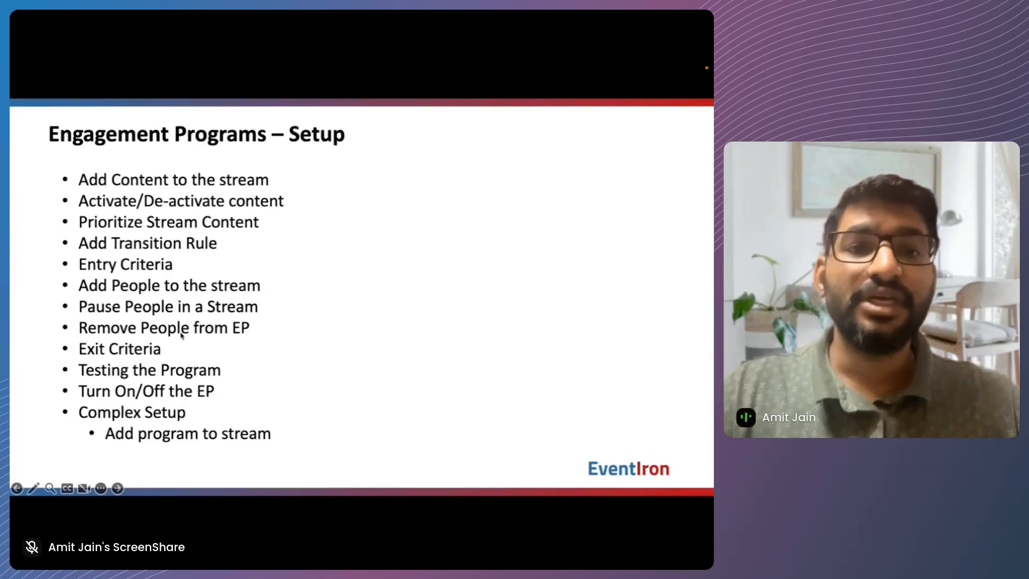
Step: Select the person in the engagement program's member list and check the available Change Status options
key("super+Tab")
left_click(479, 153)
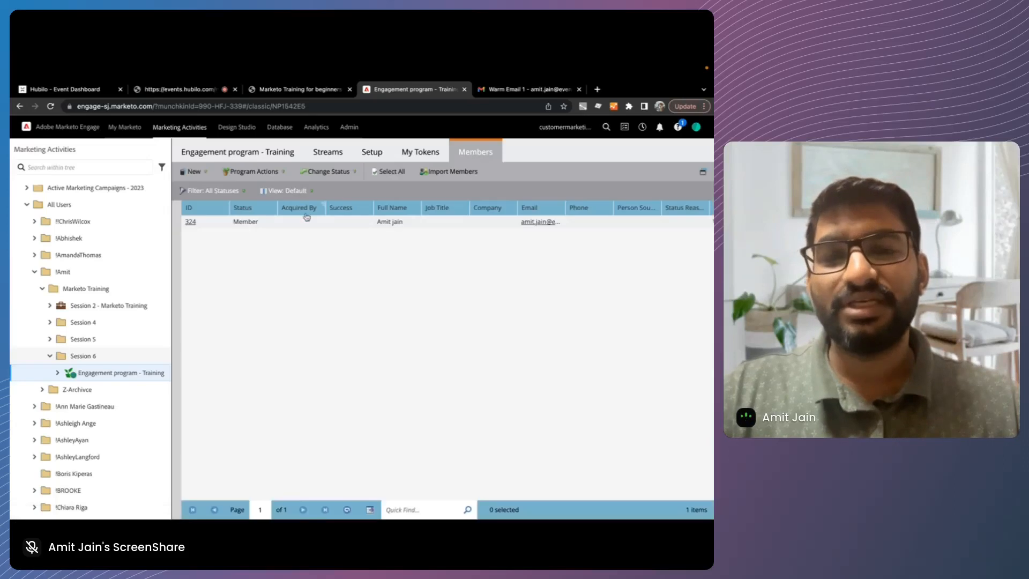
left_click(306, 221)
left_click(328, 172)
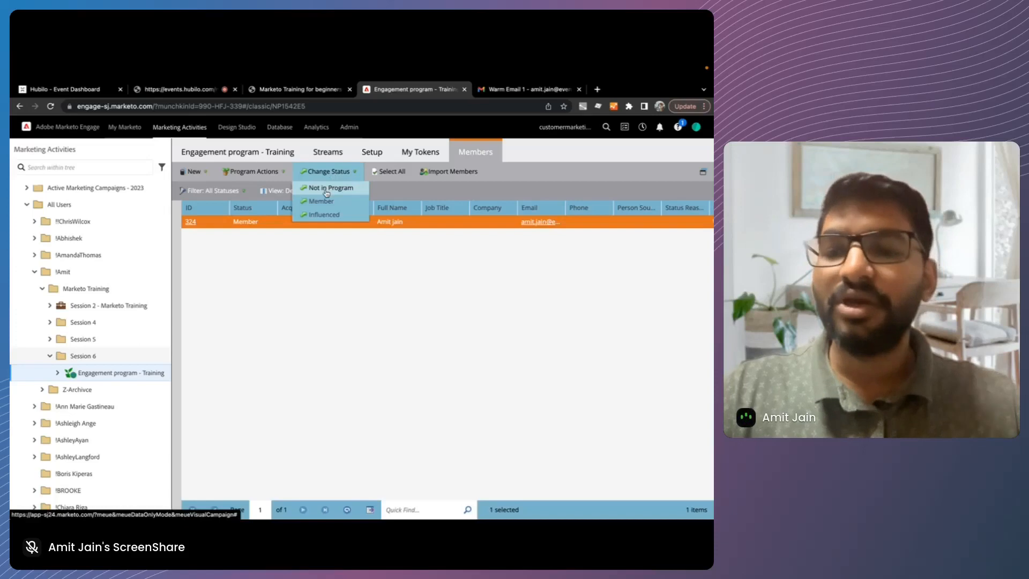
Step: Add a Change Program Status step with new status Nurture > Not in Program to the Entery - Add to Cold Stream campaign's flow
left_click(58, 373)
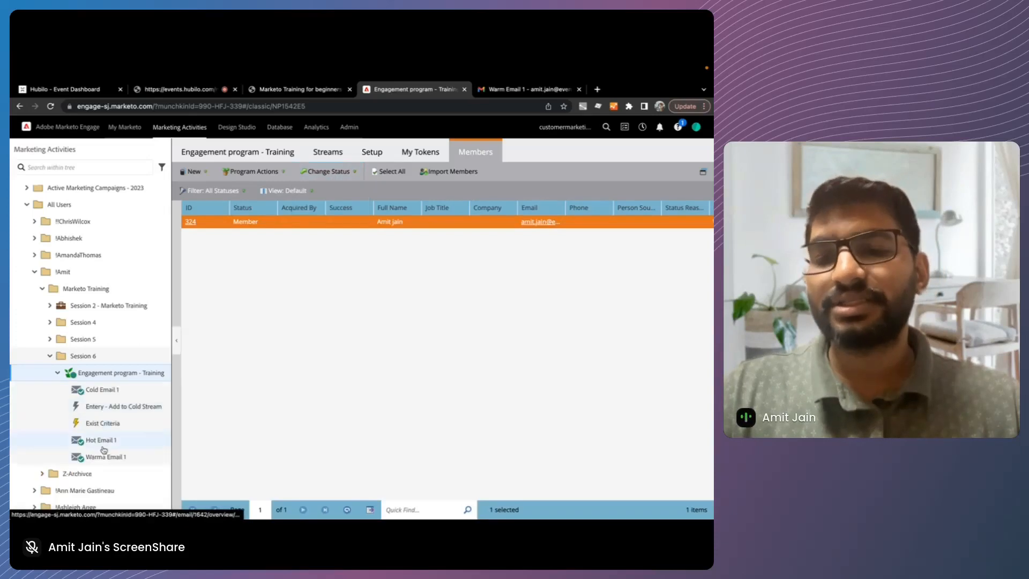
left_click(103, 405)
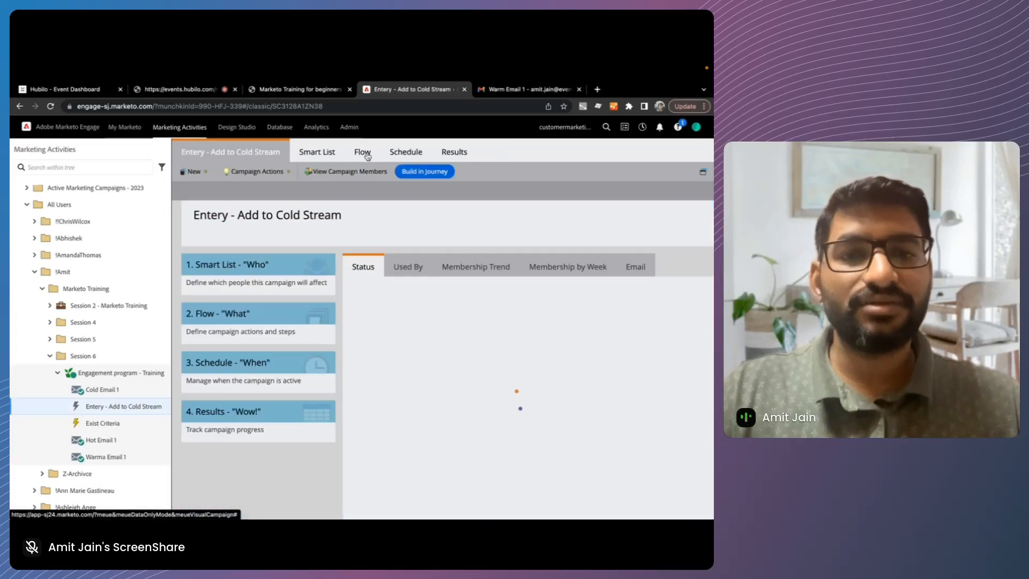
left_click(364, 155)
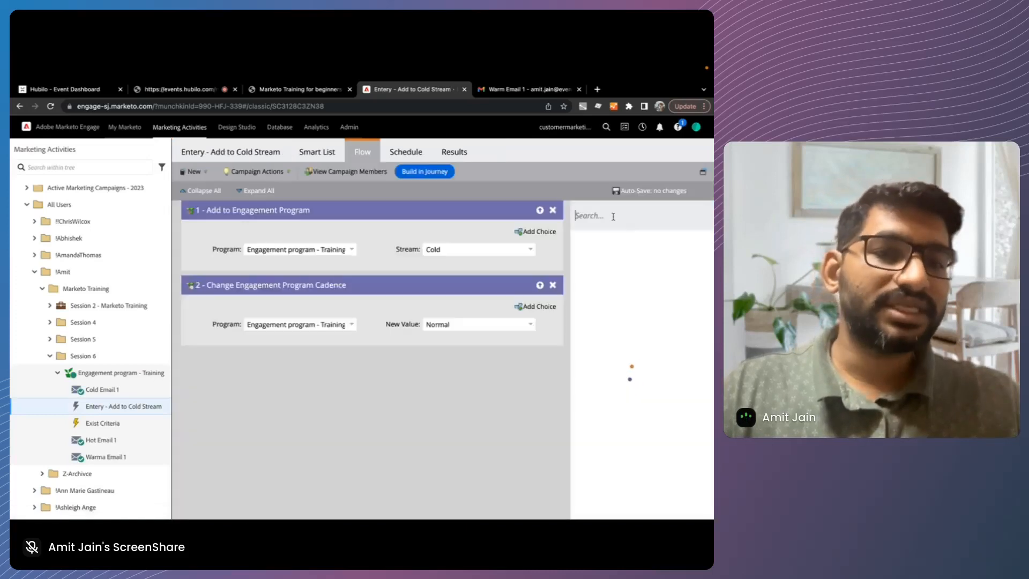
type("chna")
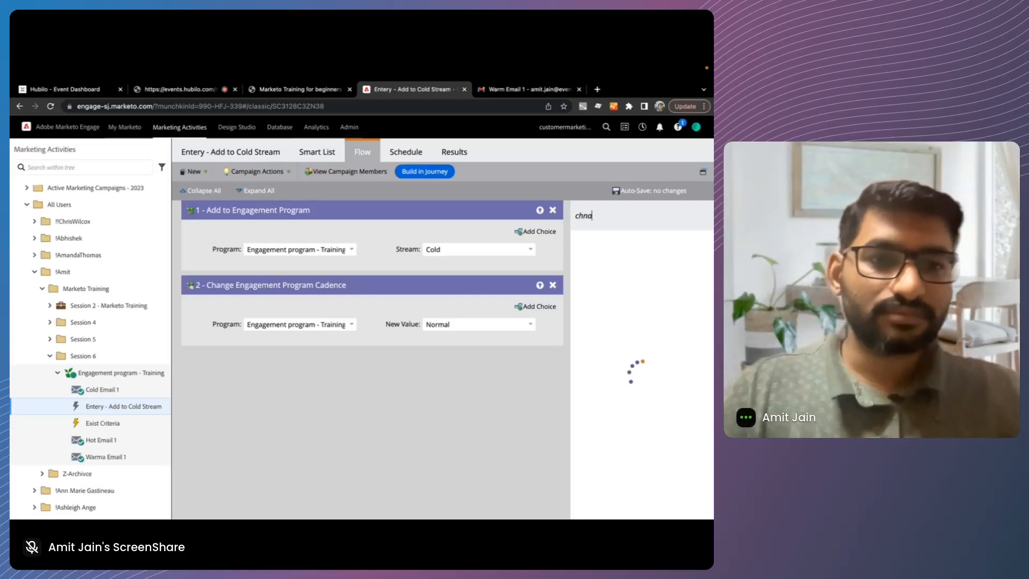
key("BackSpace")
key("BackSpace")
type("ange")
left_click_drag(657, 295, 444, 423)
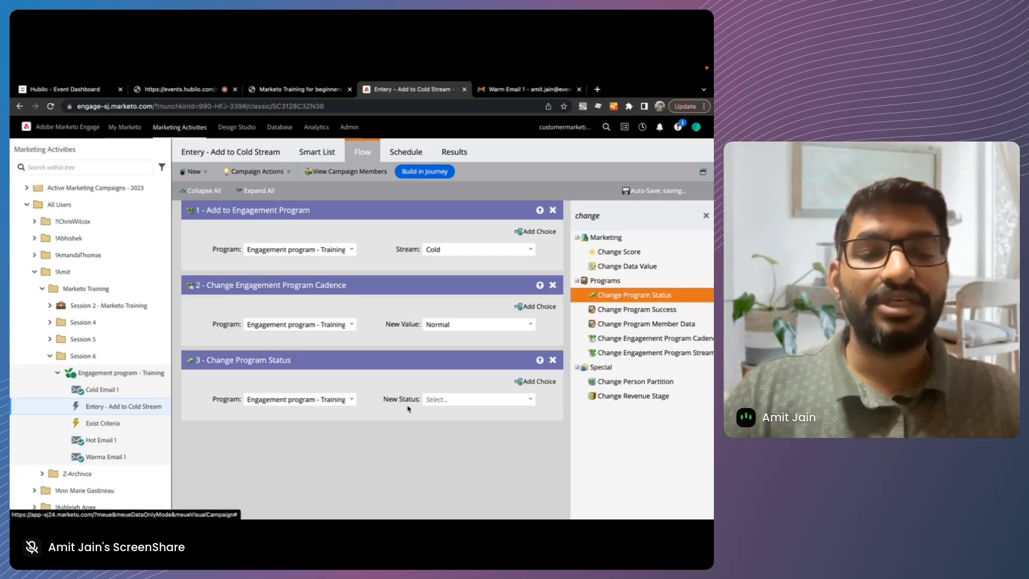
left_click(447, 399)
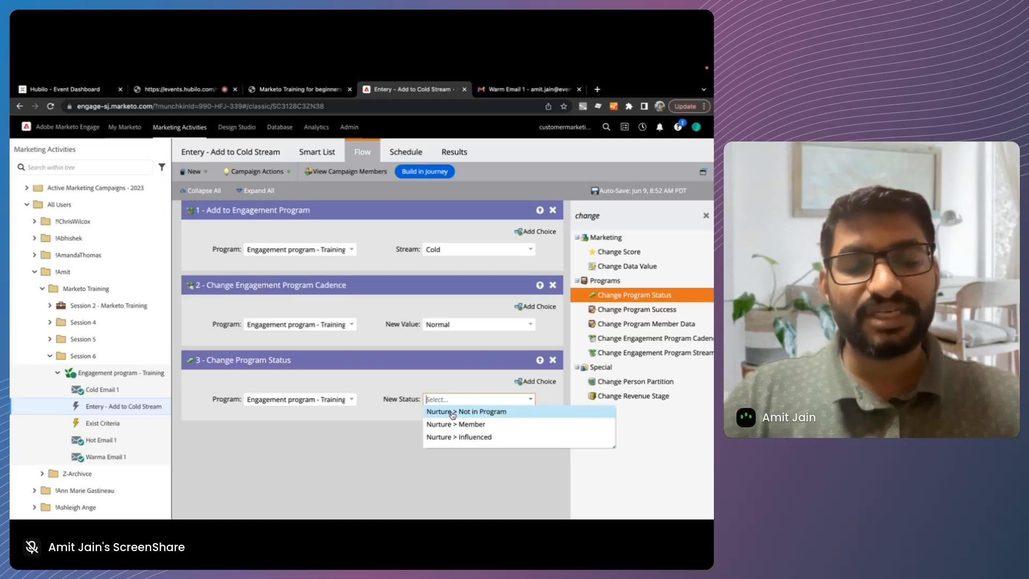
left_click(453, 412)
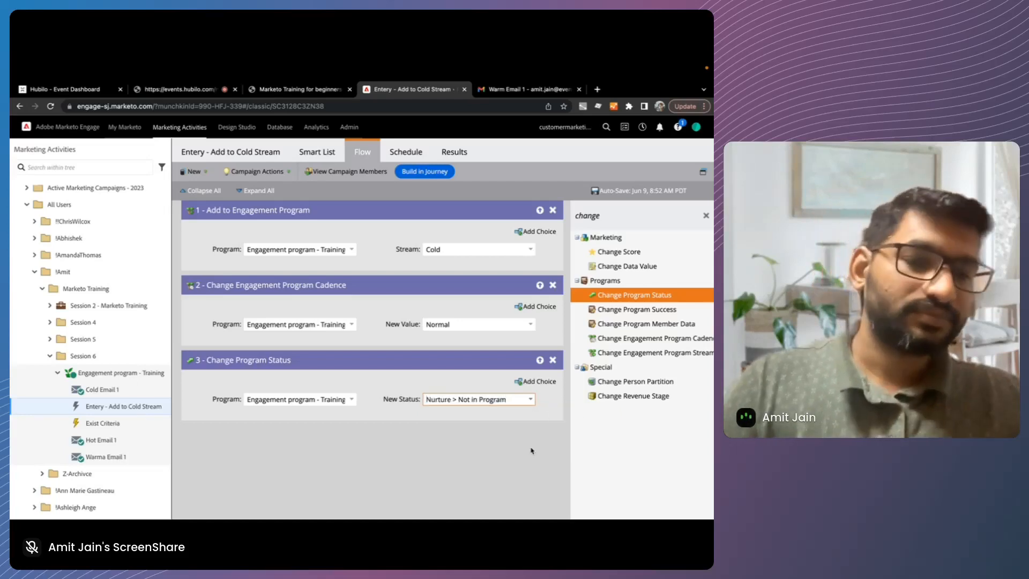
Step: Create a local program named Whitepaper inside Engagement program - Training, with program type Default and channel Web Content
key("ctrl+Left")
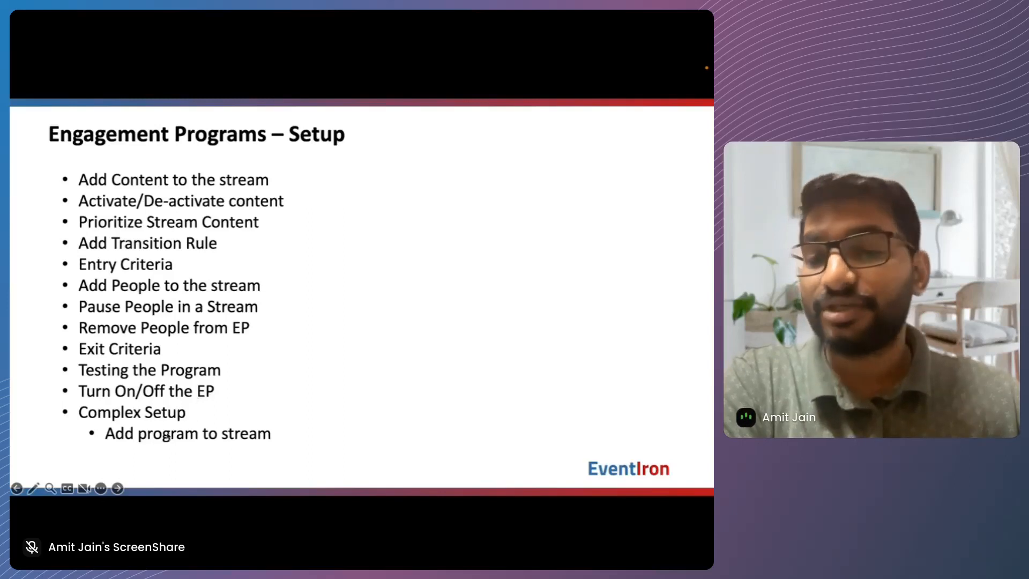
key("super+Tab")
right_click(104, 374)
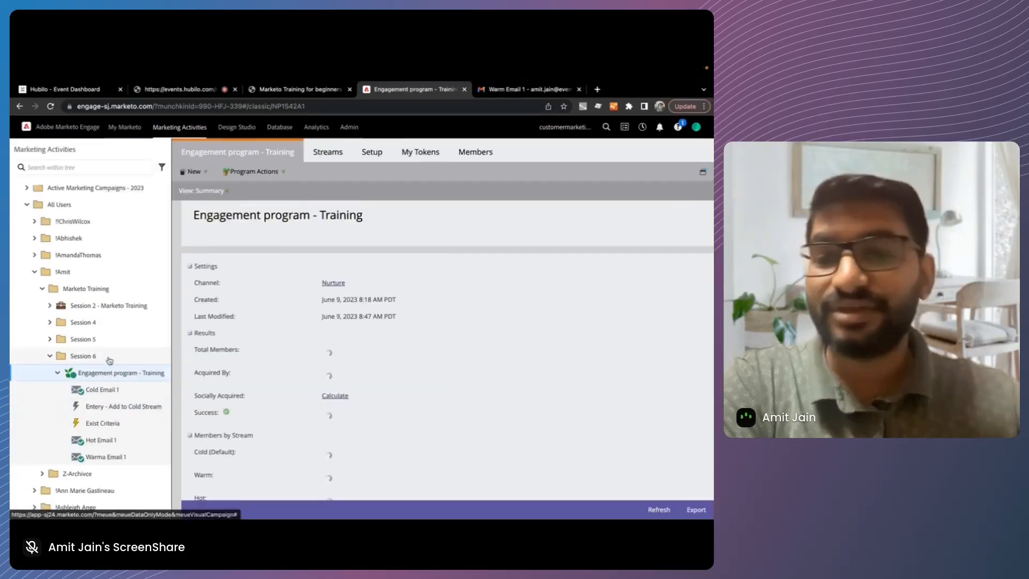
right_click(106, 372)
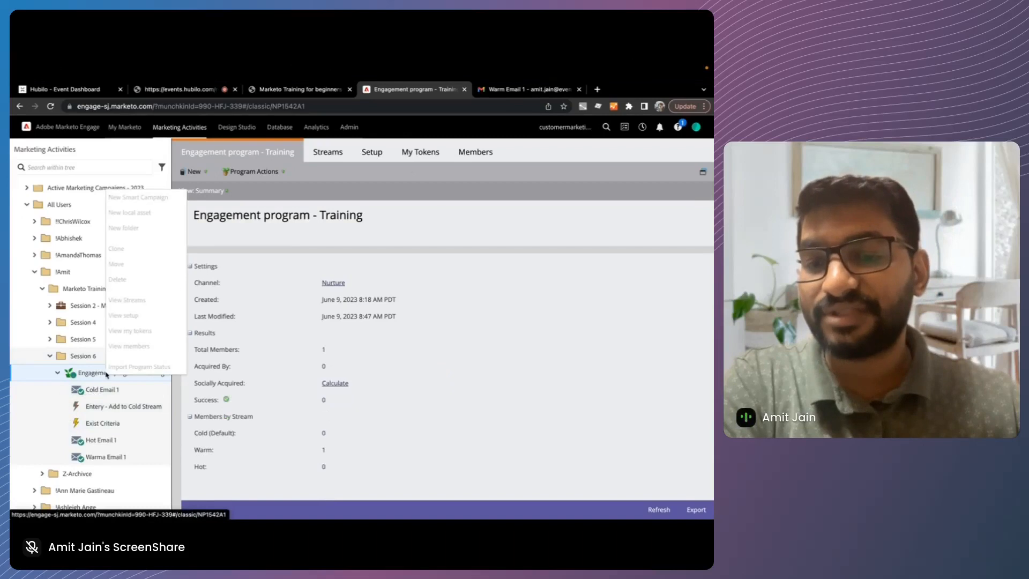
left_click(143, 213)
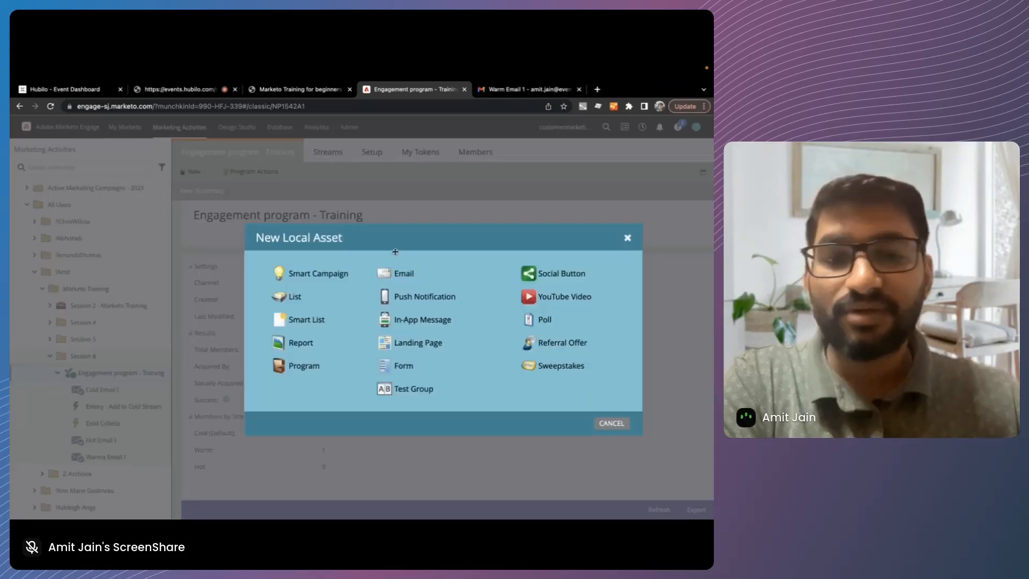
left_click(304, 367)
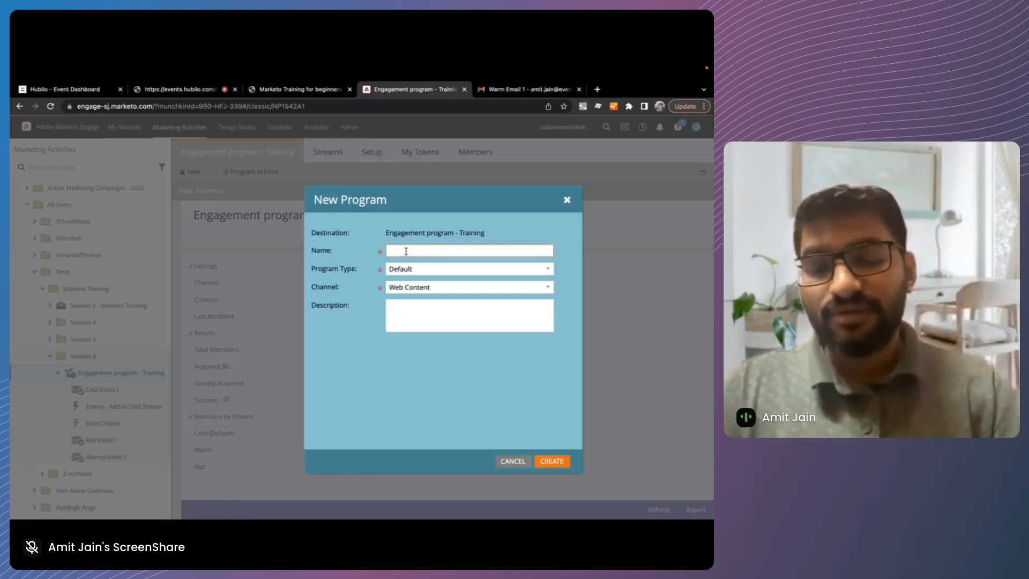
type("White")
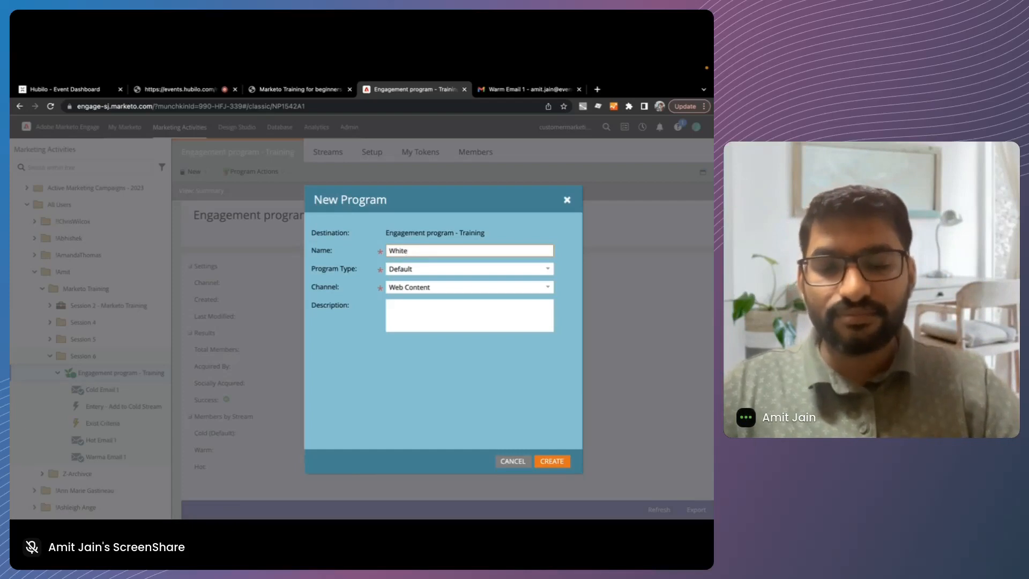
type("paper")
left_click(554, 461)
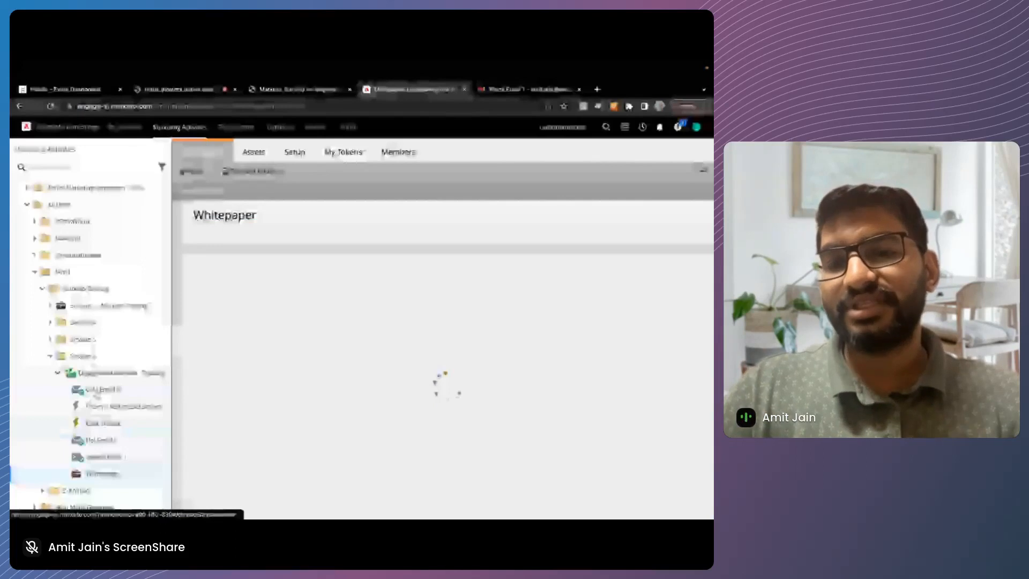
Step: Create an email named White paper Email in the Whitepaper program from the Homegrown starter template
right_click(93, 407)
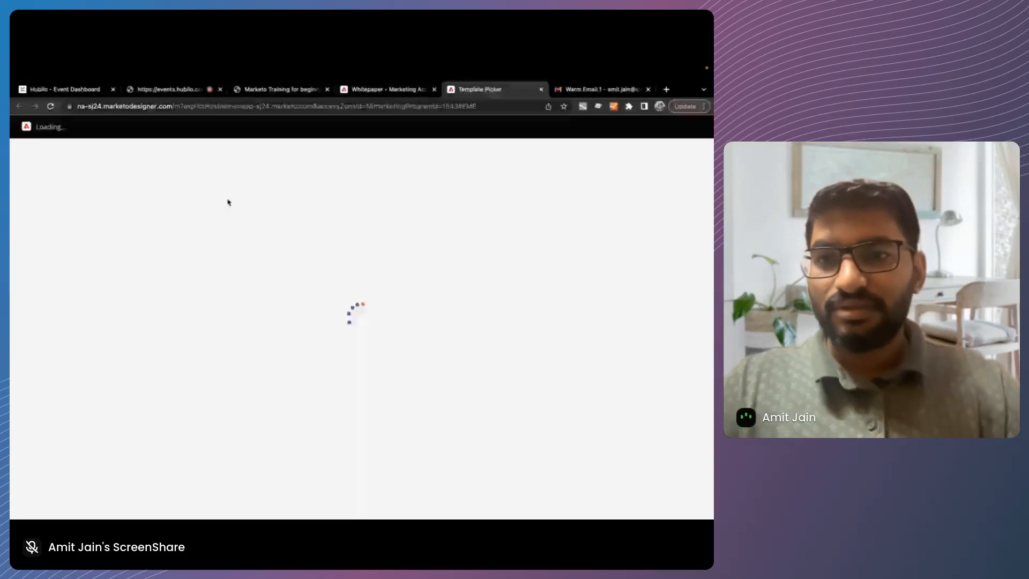
type("Whi")
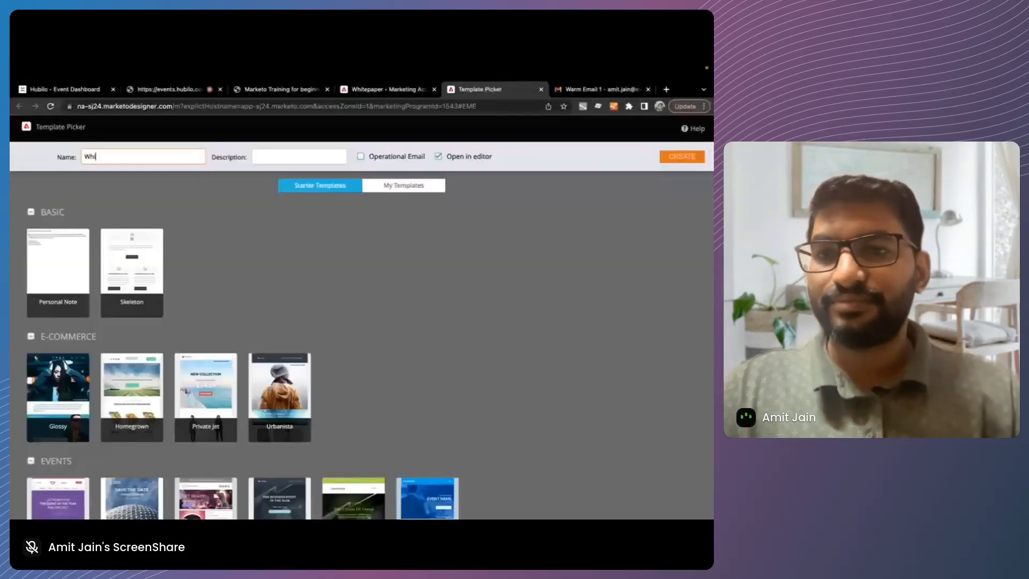
type("te paper Email")
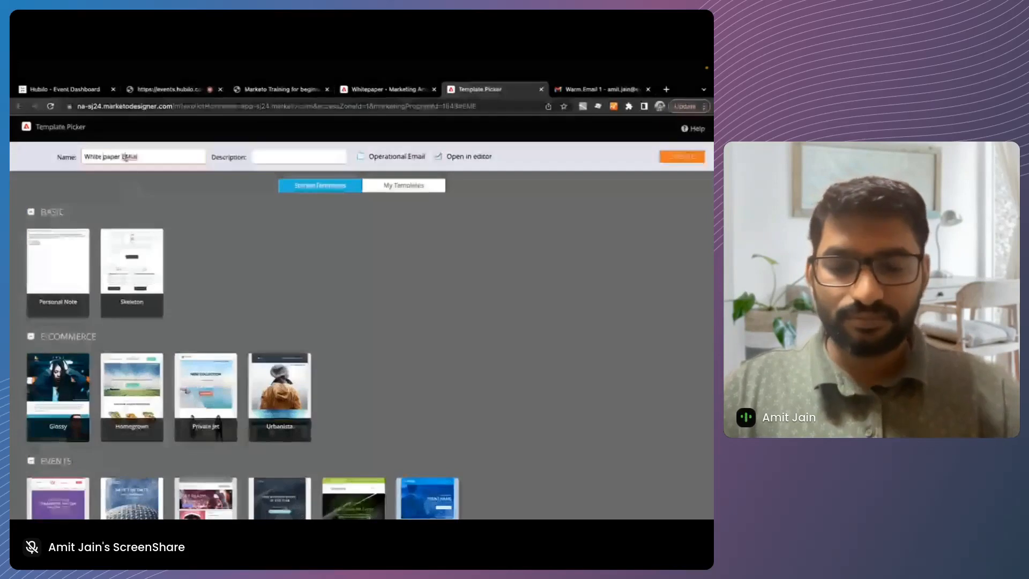
left_click(132, 393)
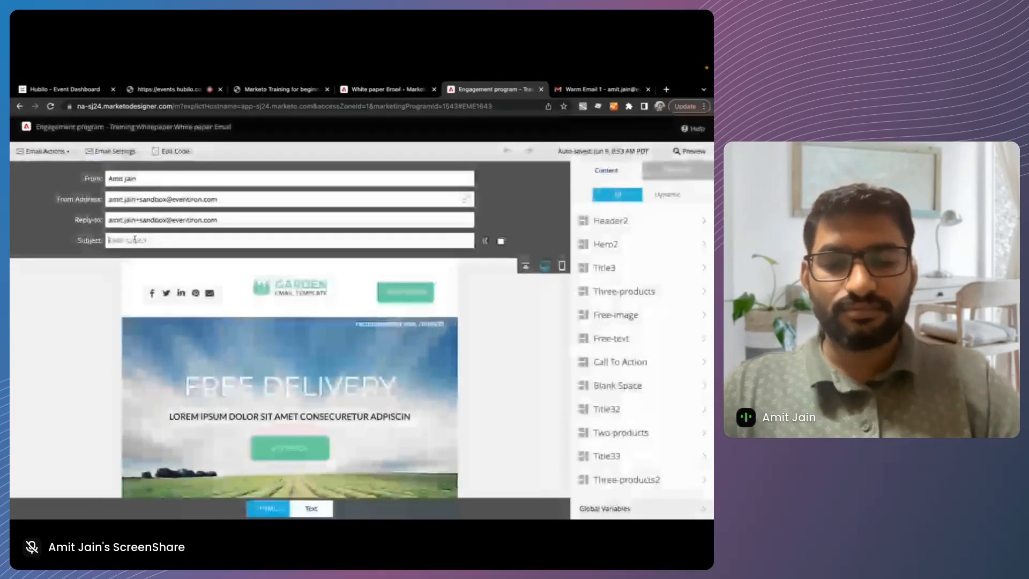
Step: Set the email's subject to White Paper, and approve the email
left_click(134, 239)
type("White Paper")
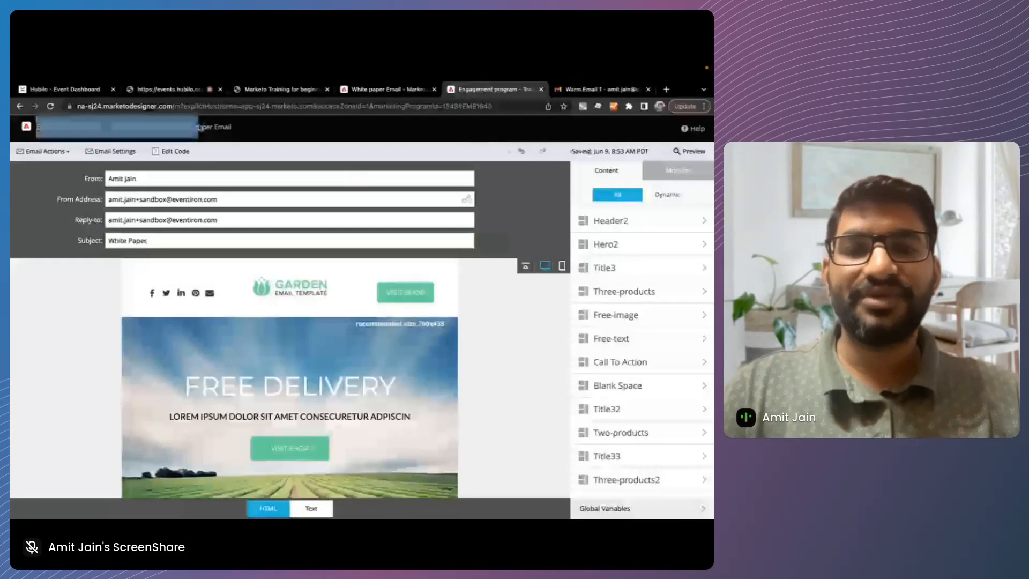
left_click(43, 151)
left_click(49, 168)
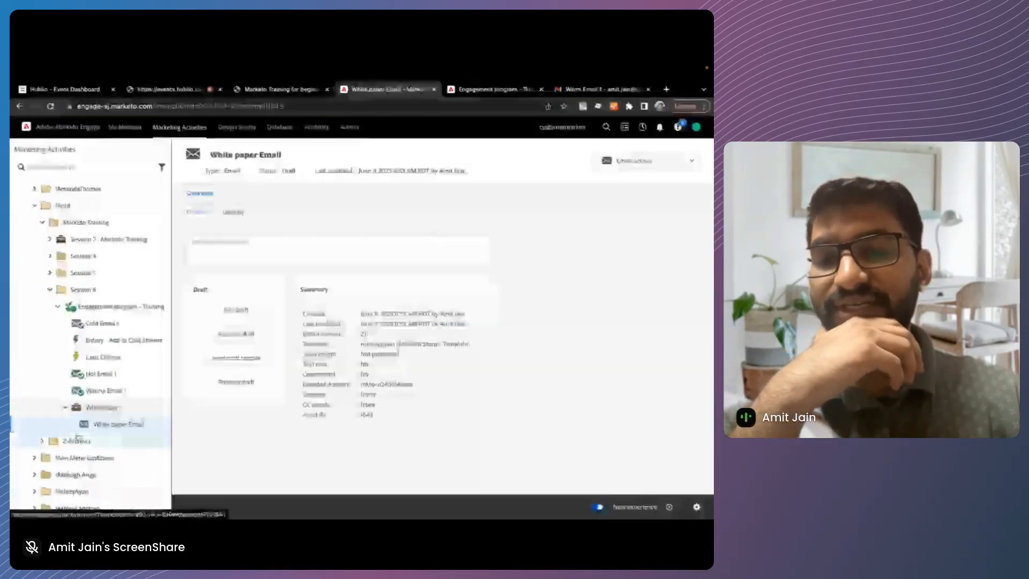
scroll(79, 438, "down", 1)
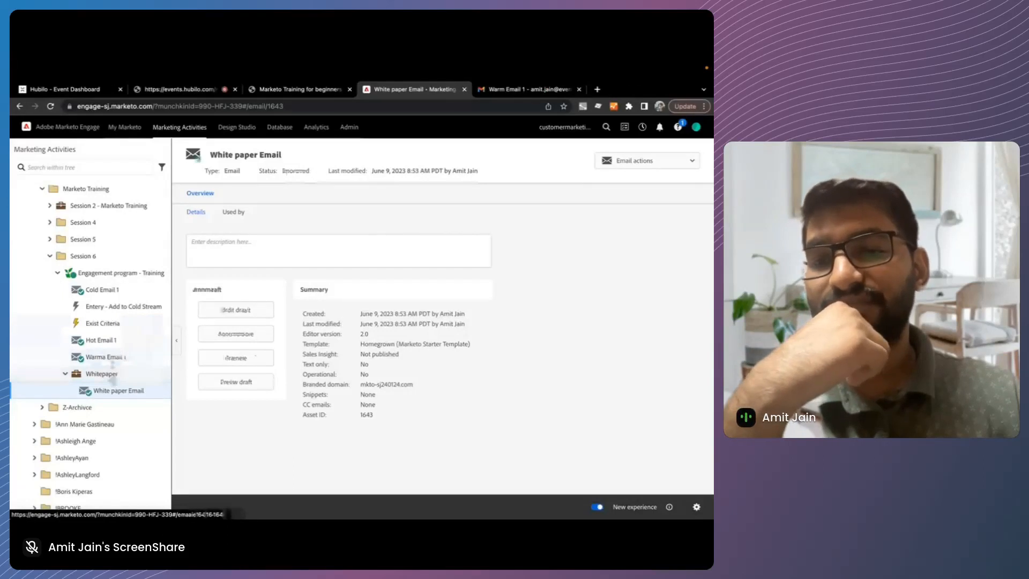
Step: Create a smart campaign named Send Email in the Whitepaper program
left_click(449, 307)
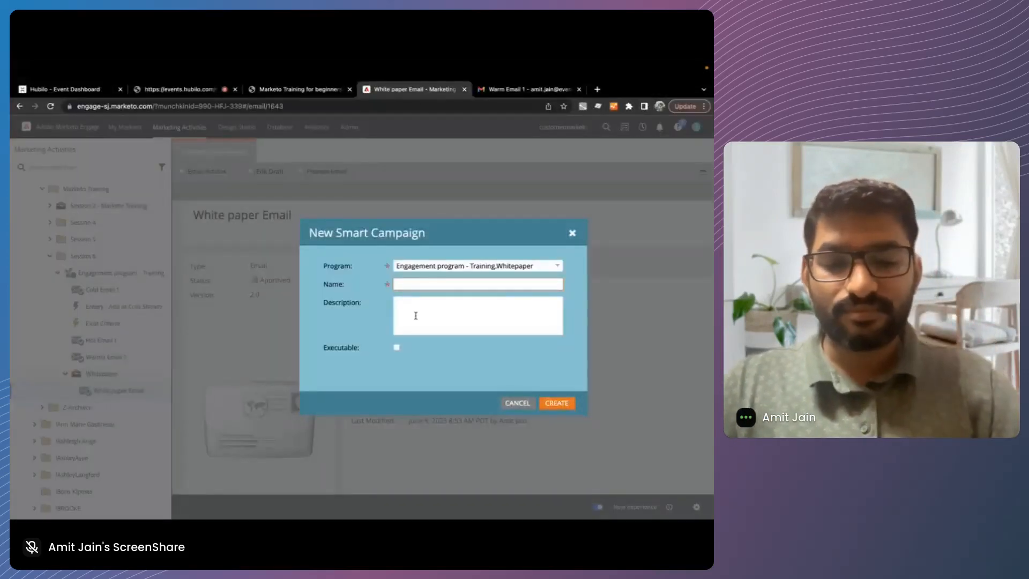
type("Send Email")
left_click(556, 402)
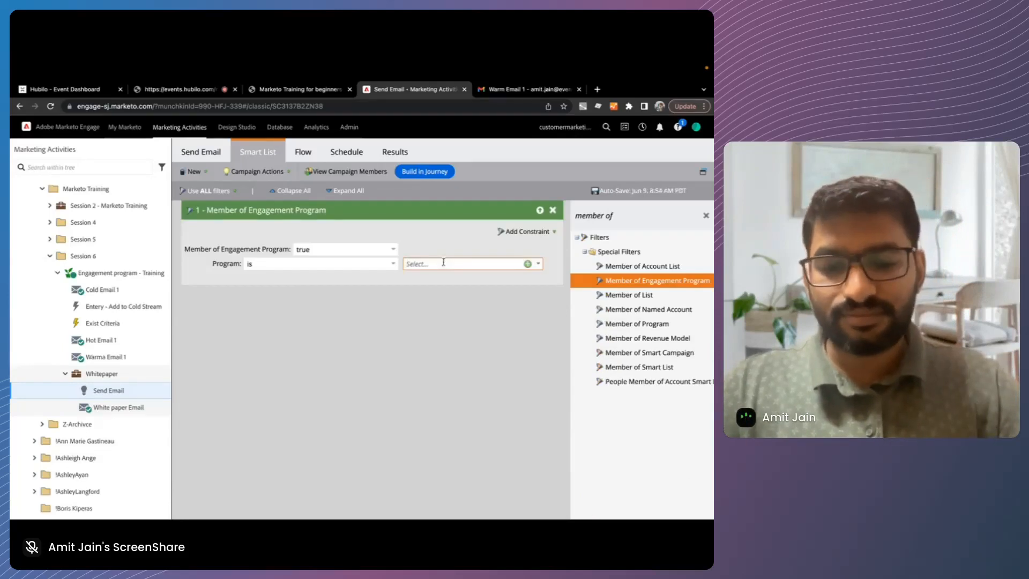
Step: Set the Member of Engagement Program filter to Engagement program - Training and check the constraints it offers
type("engage")
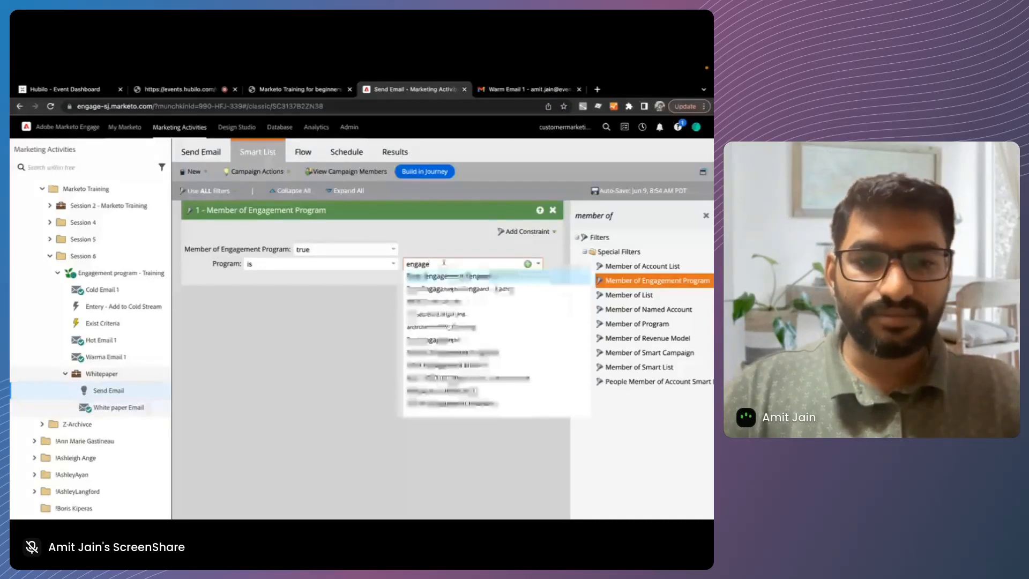
left_click(489, 407)
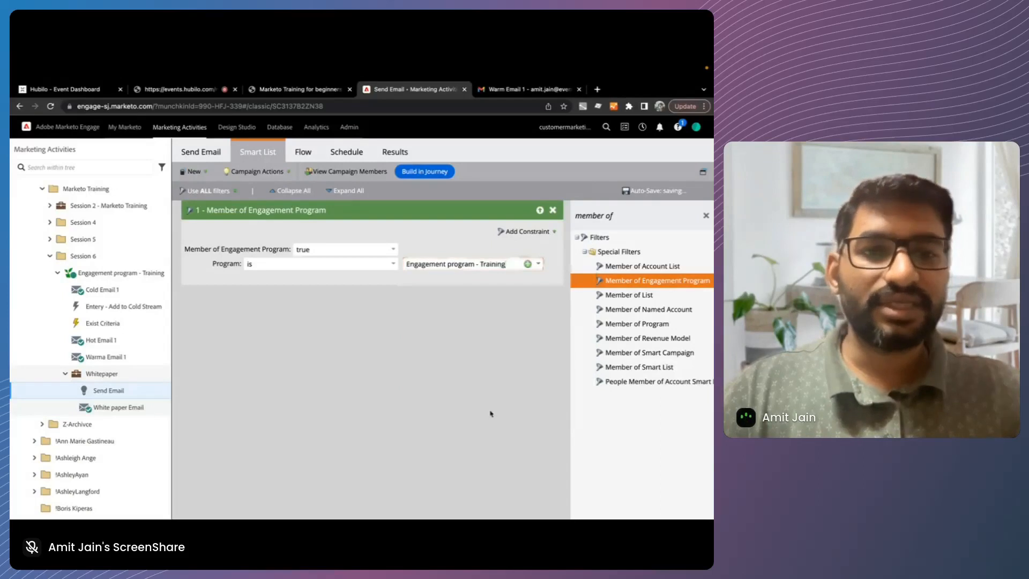
left_click(526, 231)
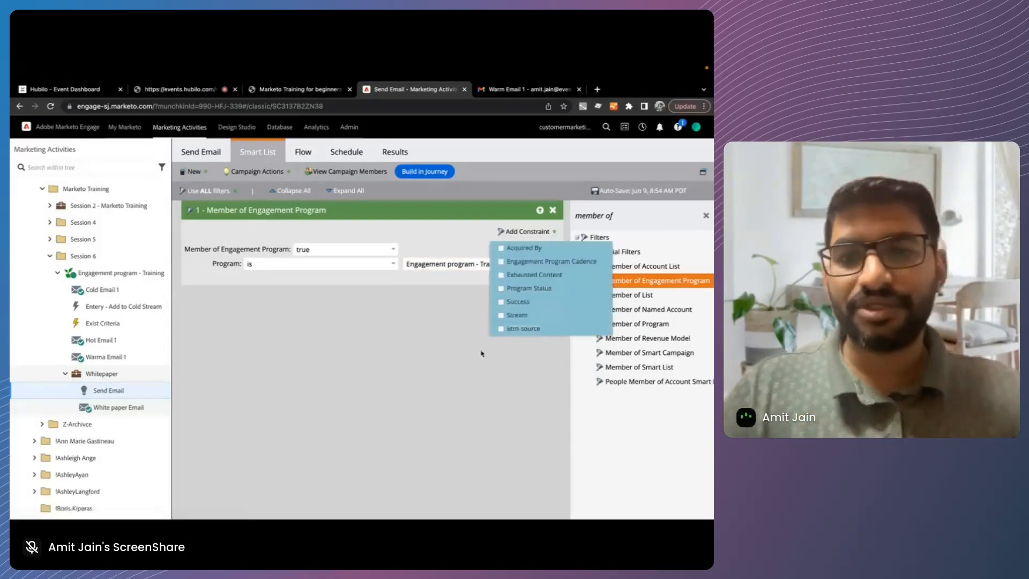
left_click(481, 354)
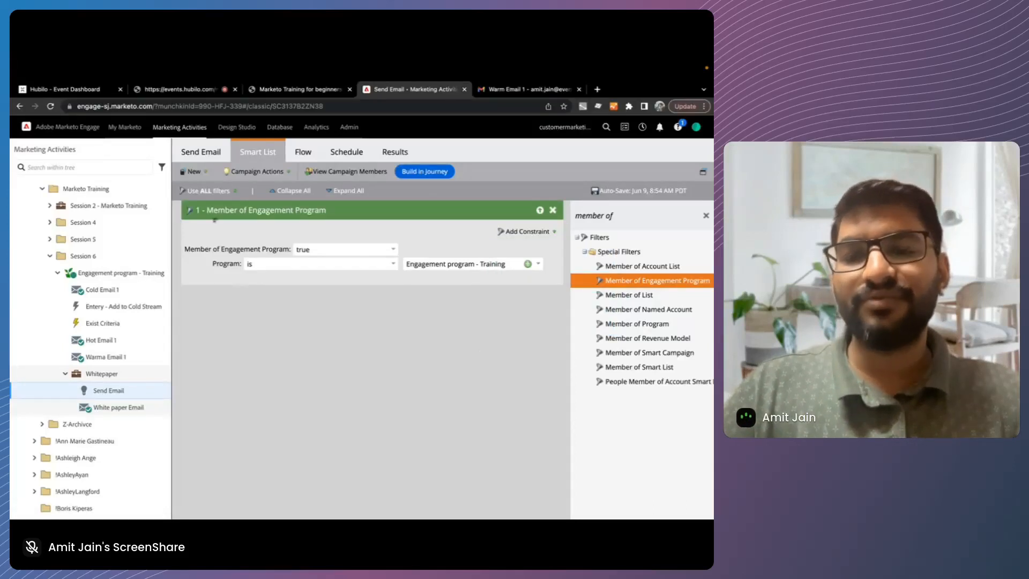
Step: Add a Send Email flow step that sends White paper Email to the Send Email campaign, and recheck its smart list
left_click(303, 152)
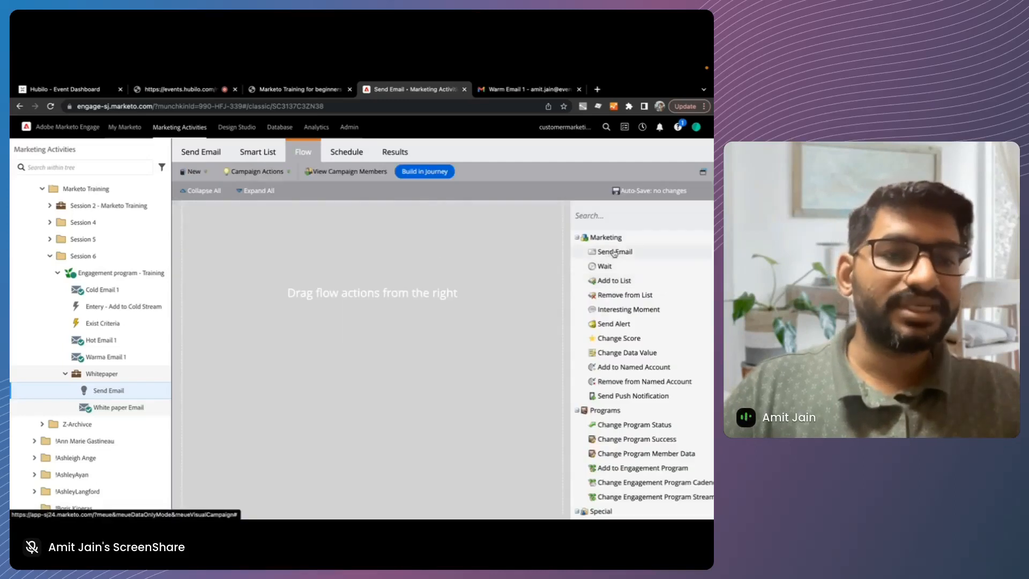
left_click_drag(614, 253, 381, 246)
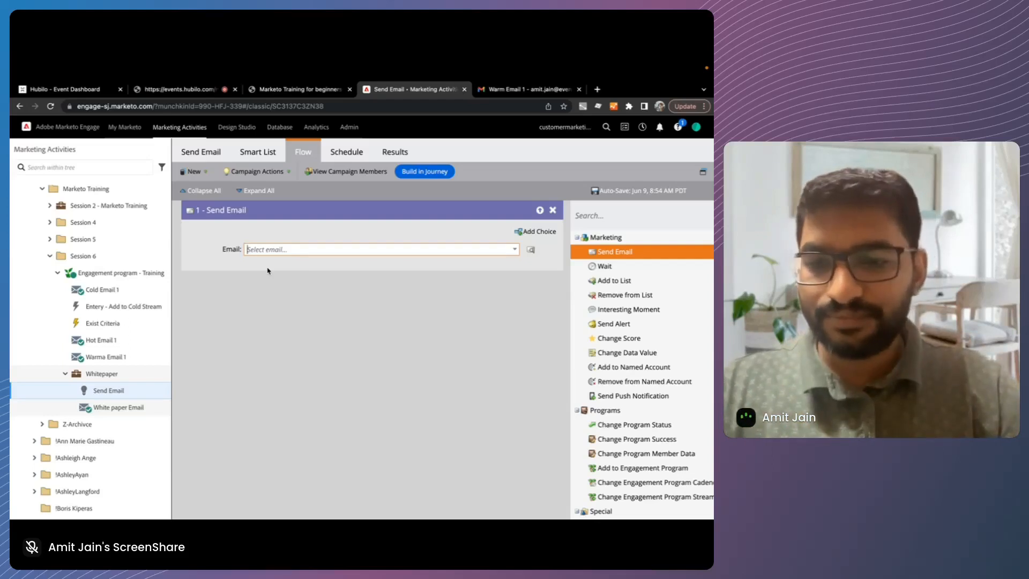
type("whitepap")
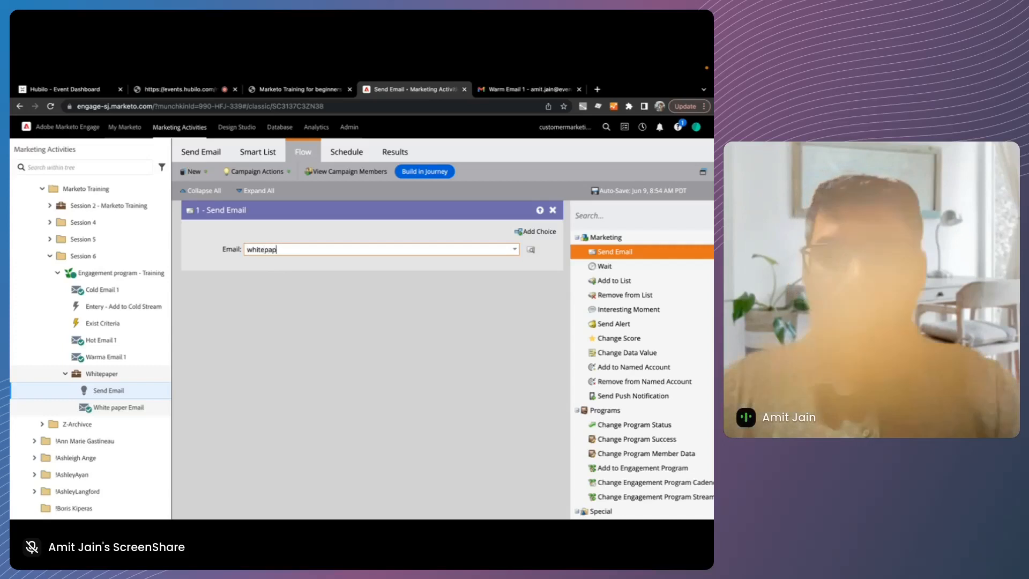
type("e")
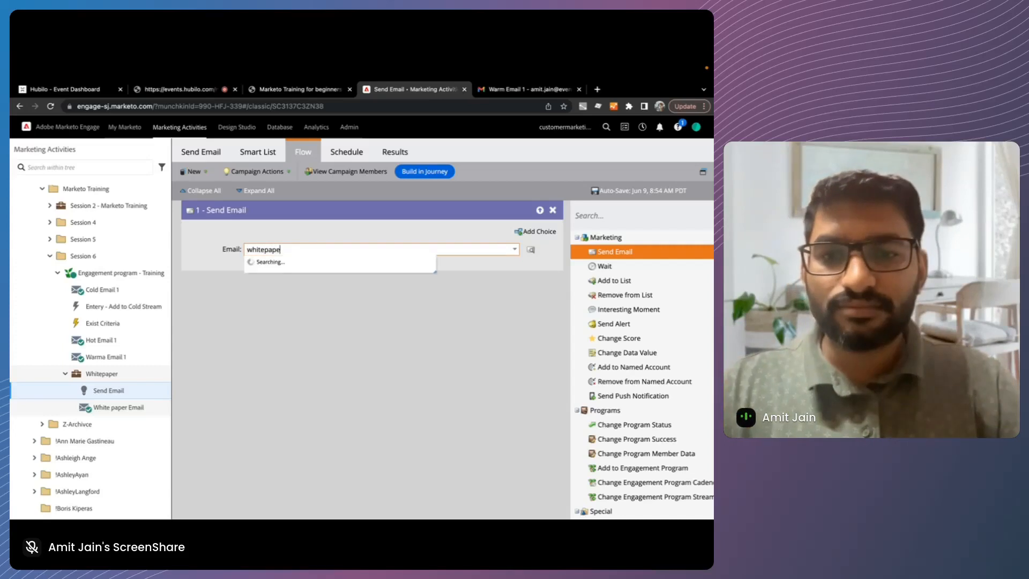
left_click(287, 263)
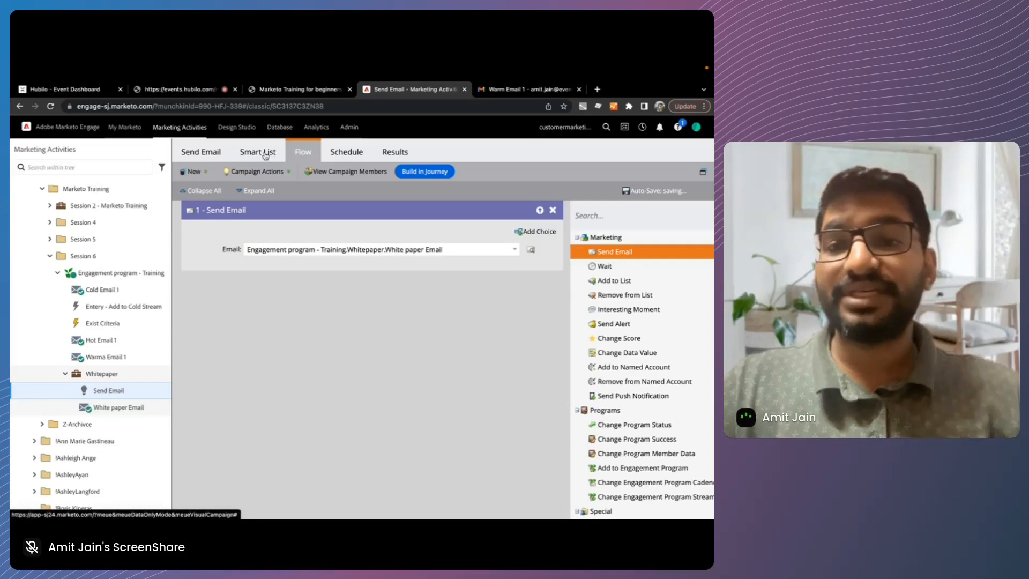
left_click(265, 154)
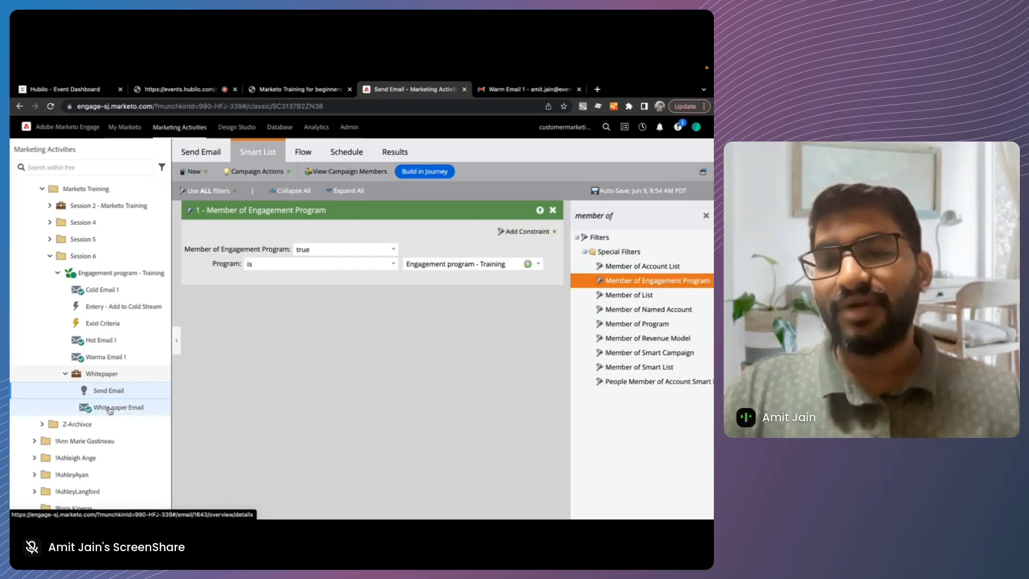
Step: Try to add the Whitepaper program and its smart campaign as content in the Cold stream of Engagement program - Training
left_click(121, 273)
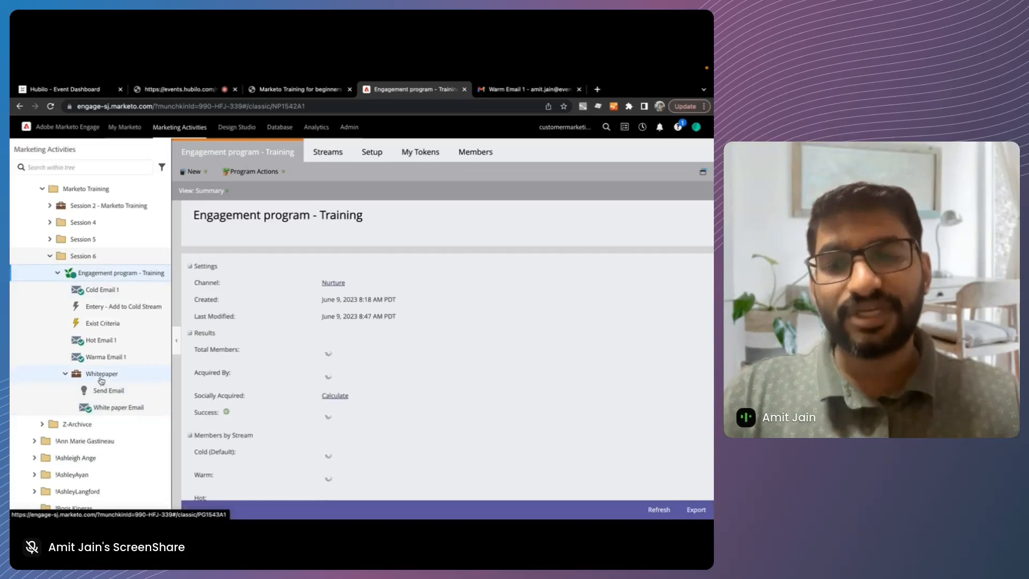
left_click(336, 154)
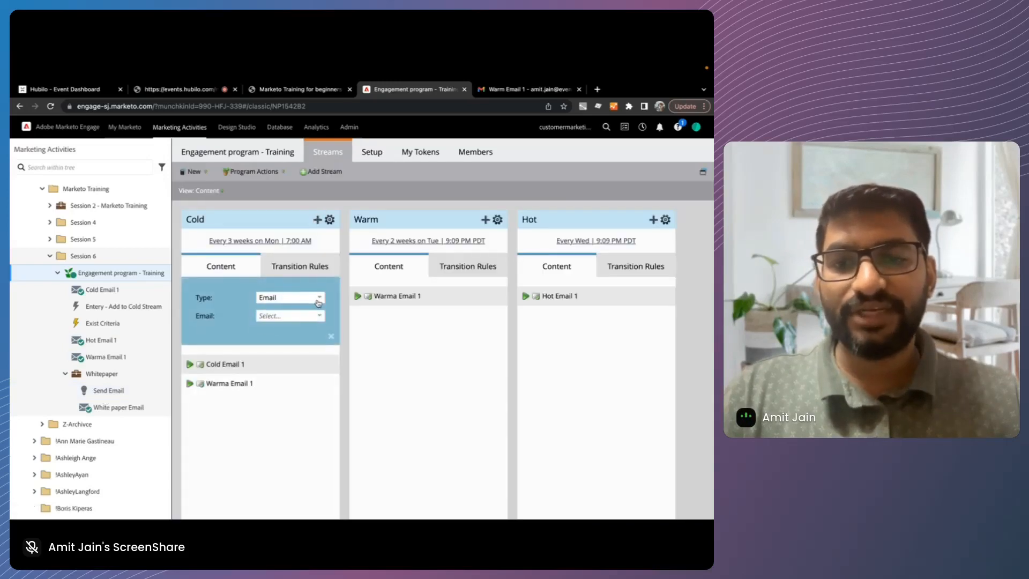
left_click(319, 298)
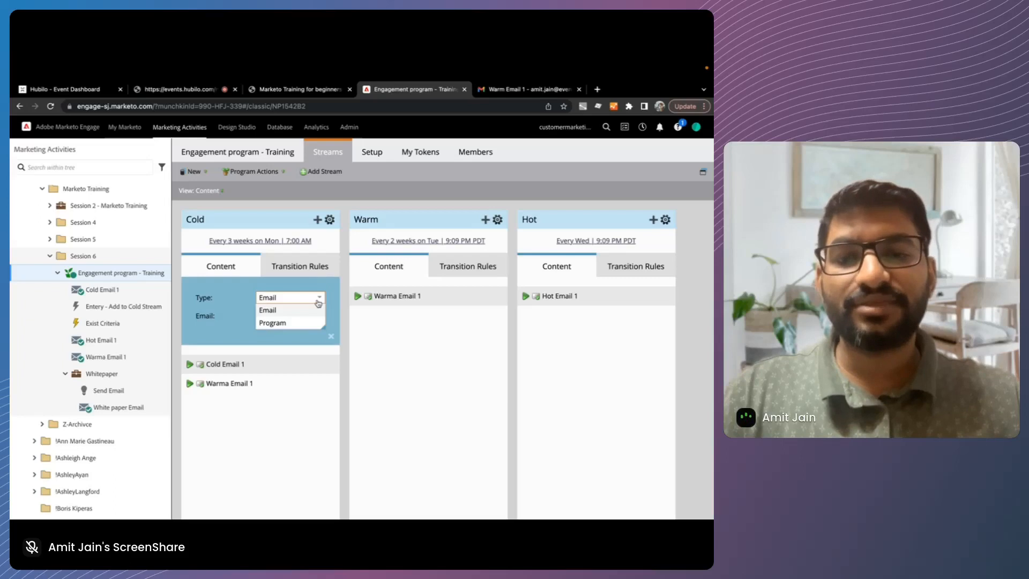
left_click(308, 322)
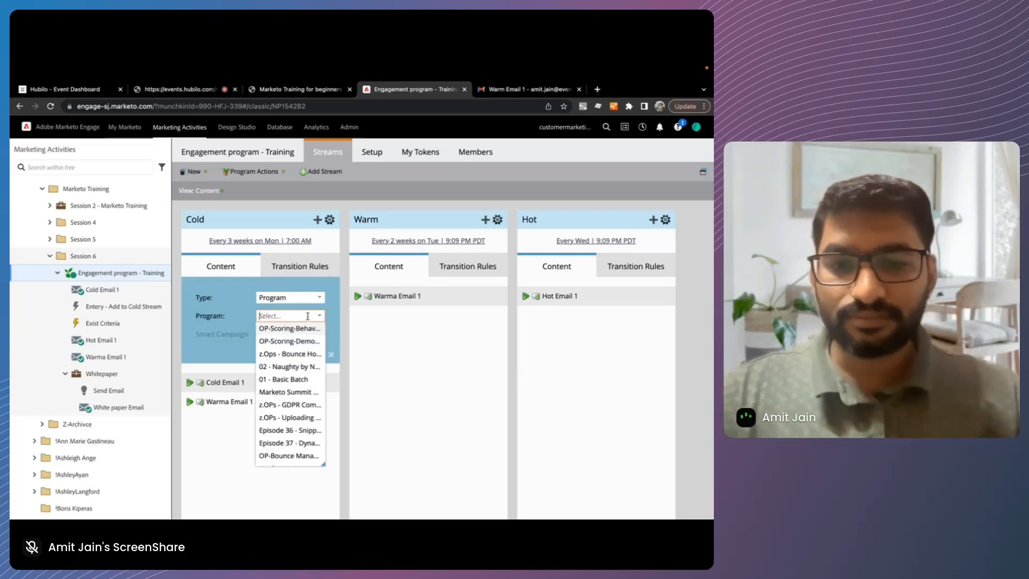
type("white")
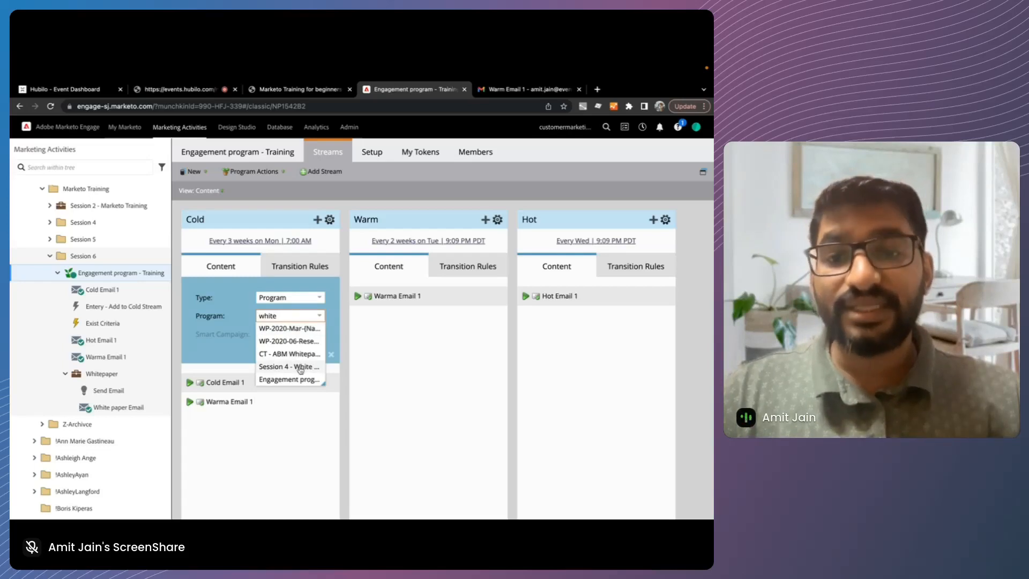
left_click(290, 379)
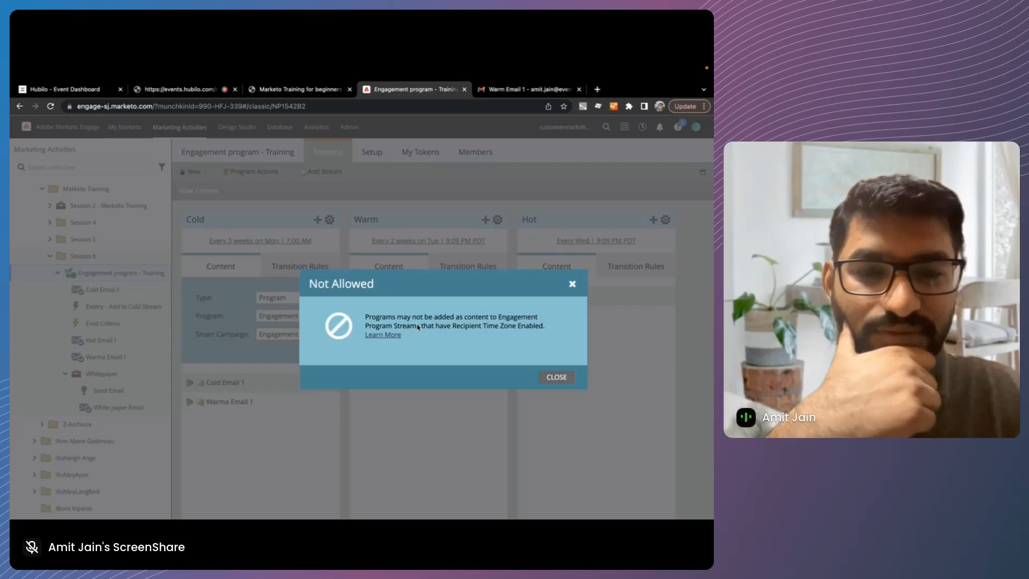
left_click(557, 376)
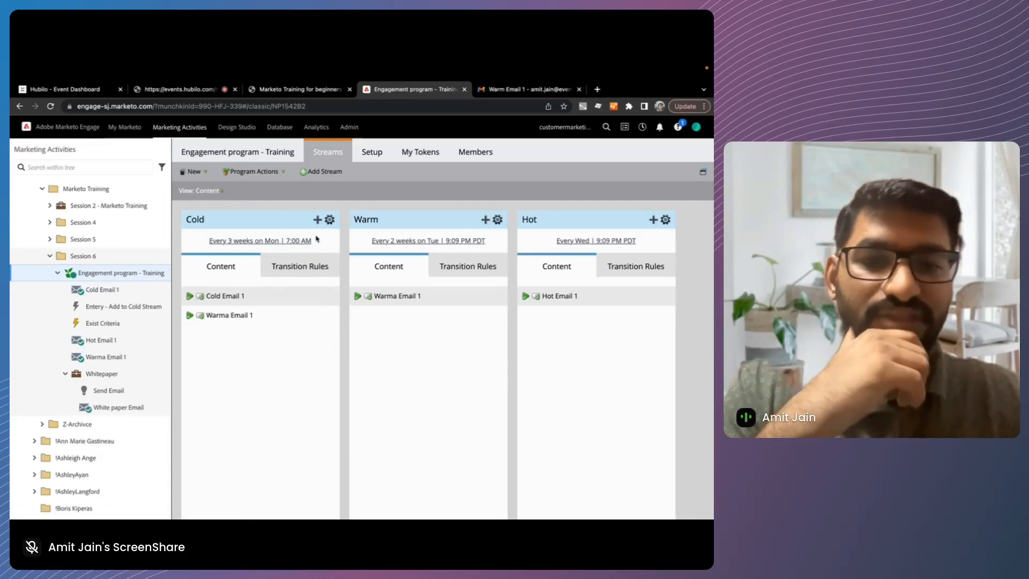
Step: Turn off Recipient Time Zone in the Cold stream's cadence
left_click(312, 240)
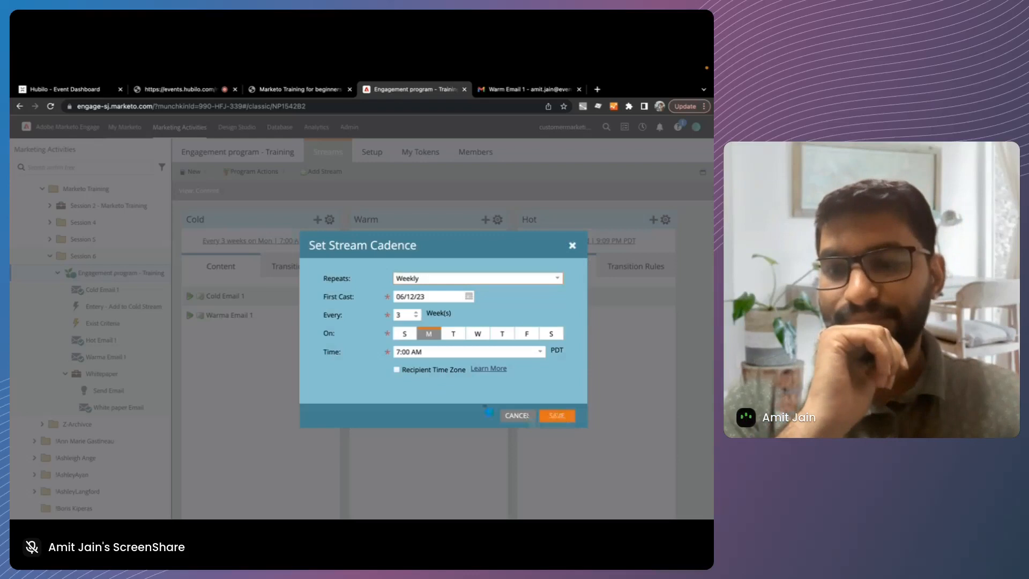
left_click(521, 415)
left_click(317, 220)
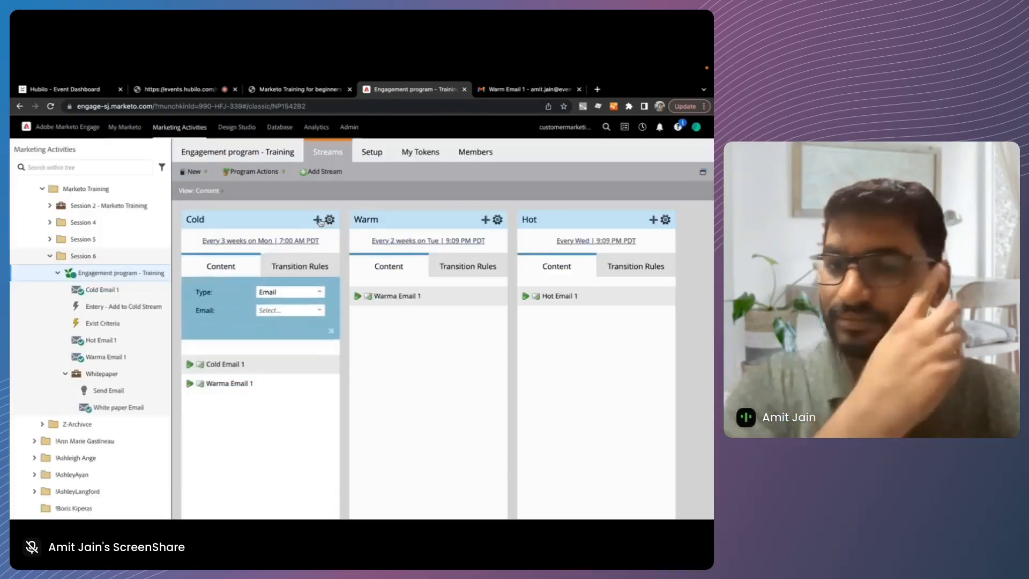
left_click(320, 297)
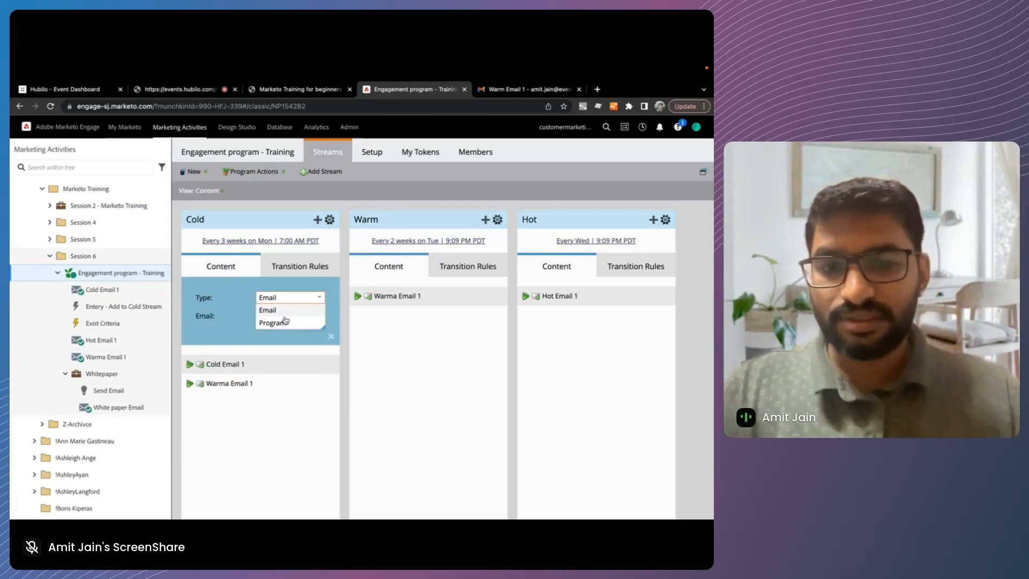
left_click(331, 336)
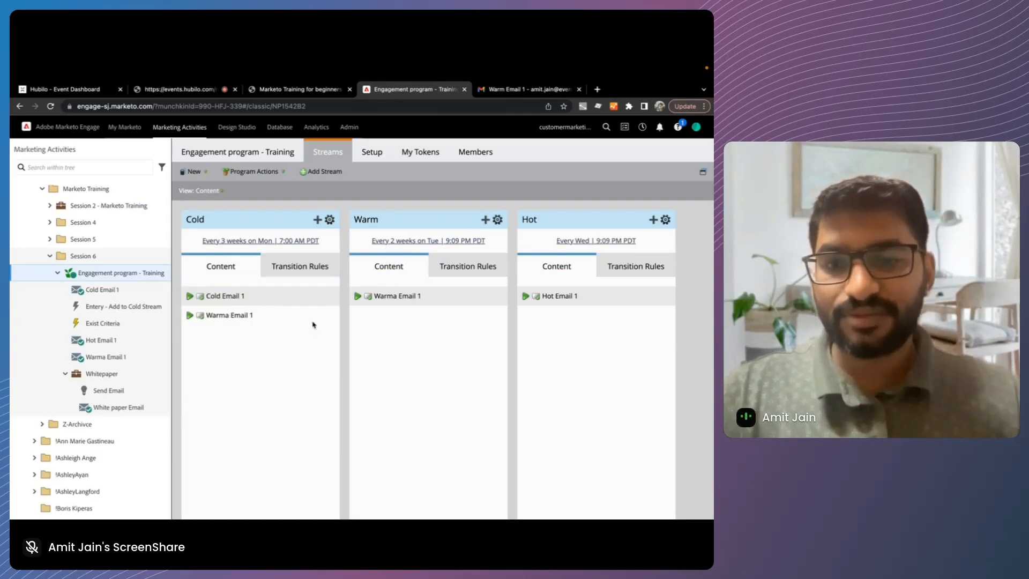
Step: Add the Whitepaper program with its Send Email smart campaign to the Cold stream's content, and activate that content
left_click(317, 219)
left_click(289, 315)
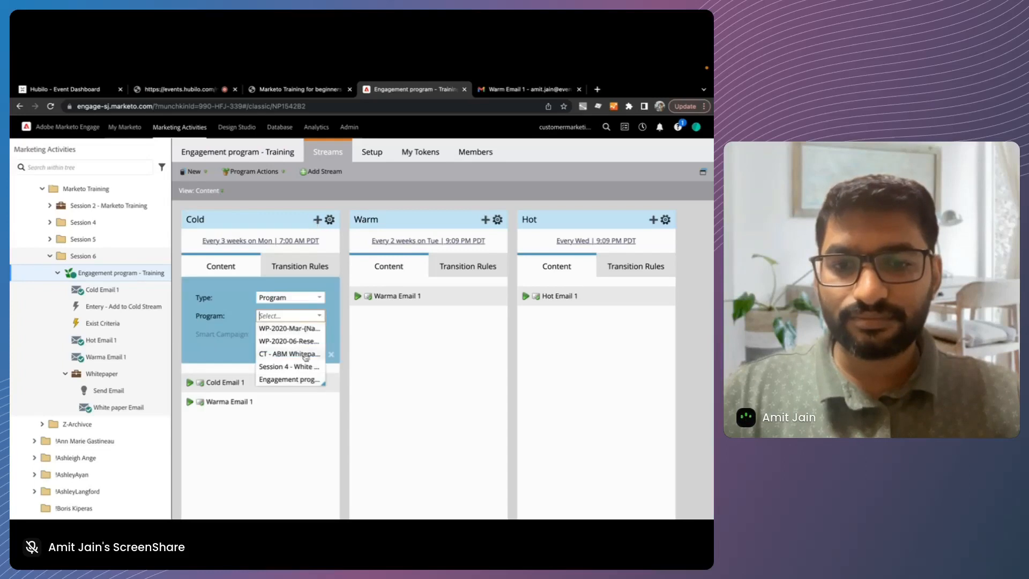
left_click(297, 378)
left_click(312, 333)
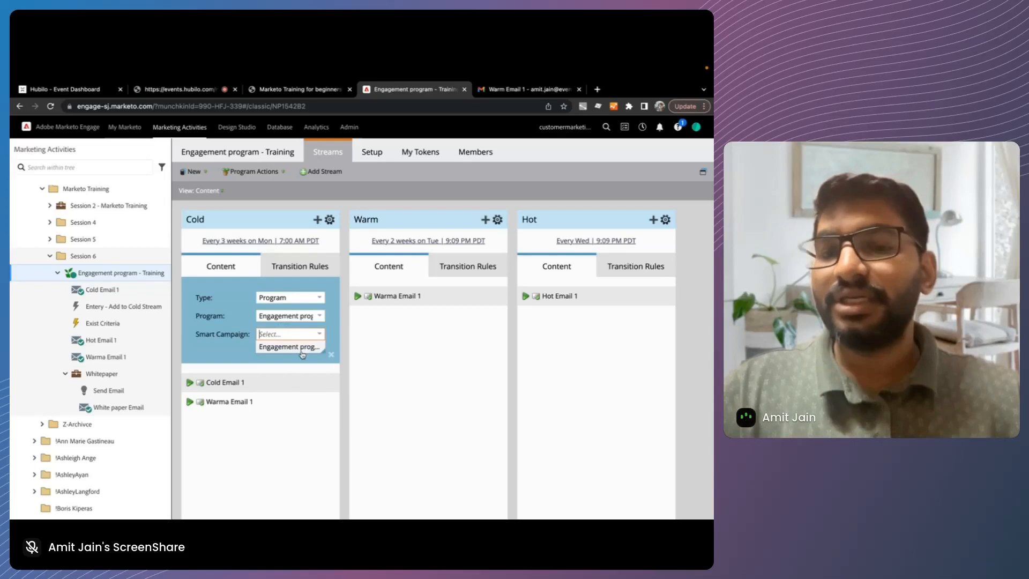
left_click(302, 348)
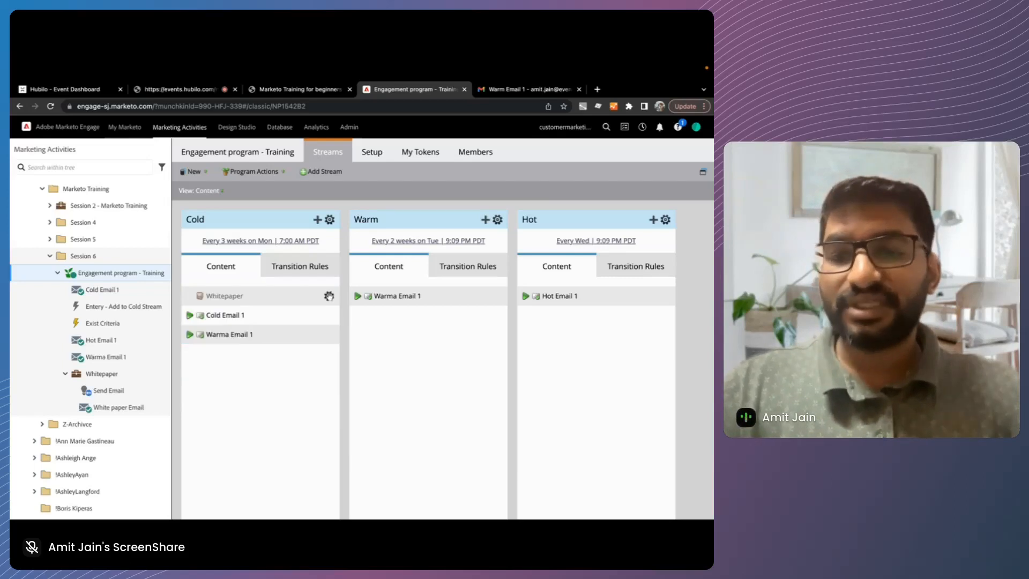
right_click(332, 304)
left_click(235, 392)
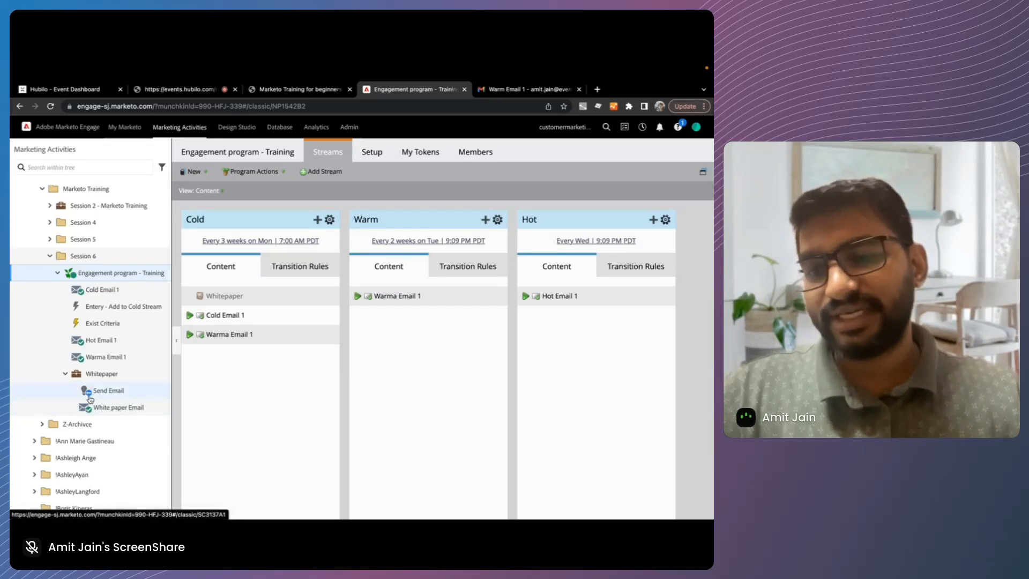
Step: Review the Send Email campaign's smart list, flow and status, and check the Whitepaper content in the engagement program's Cold stream
left_click(100, 394)
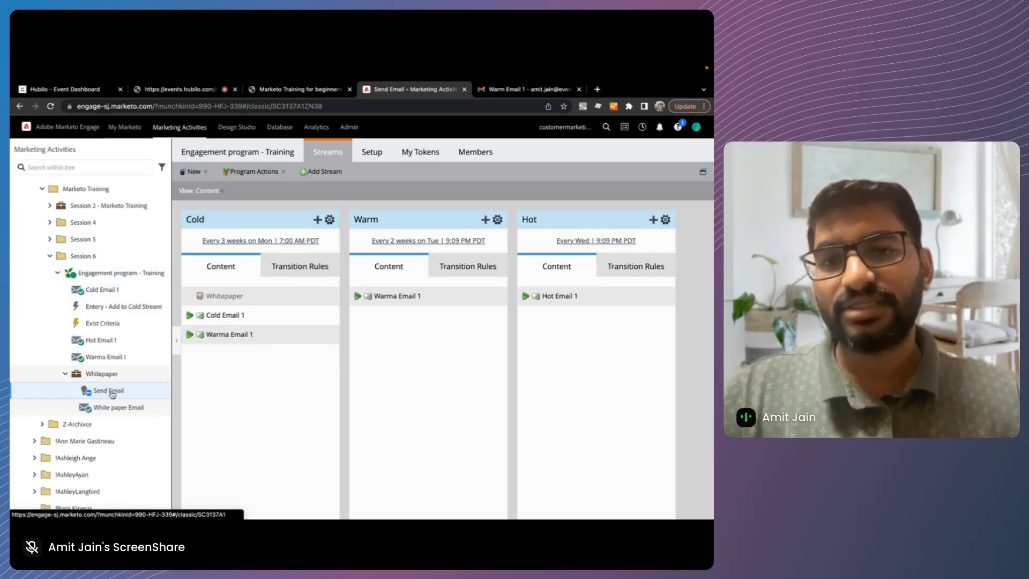
left_click(253, 154)
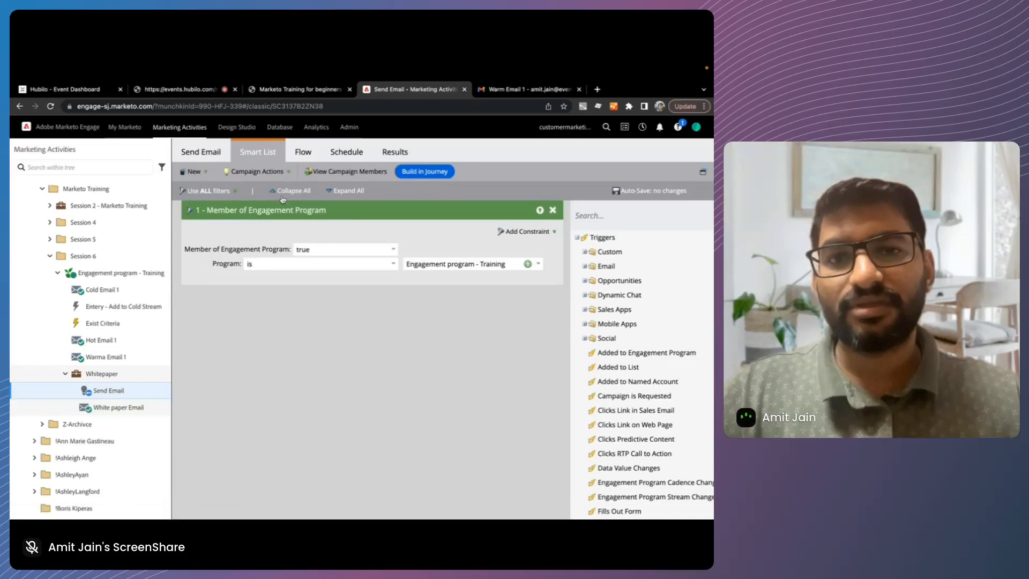
left_click(300, 152)
left_click(251, 157)
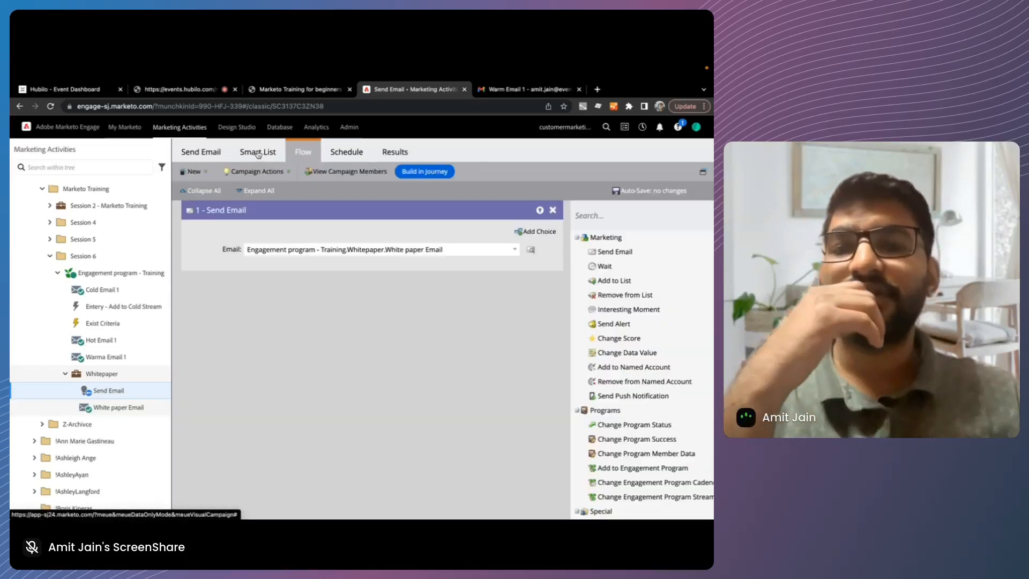
left_click(90, 397)
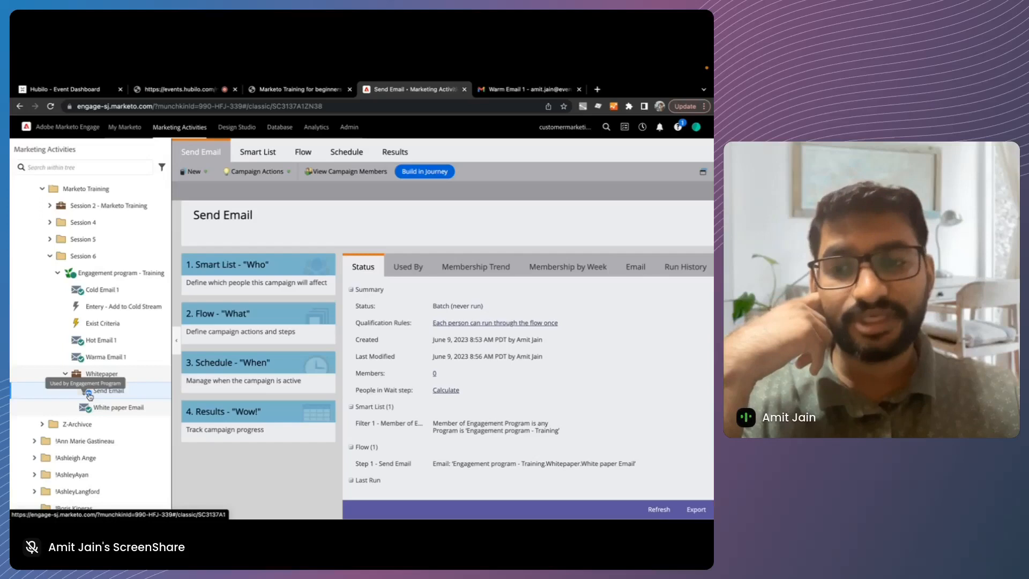
left_click(129, 273)
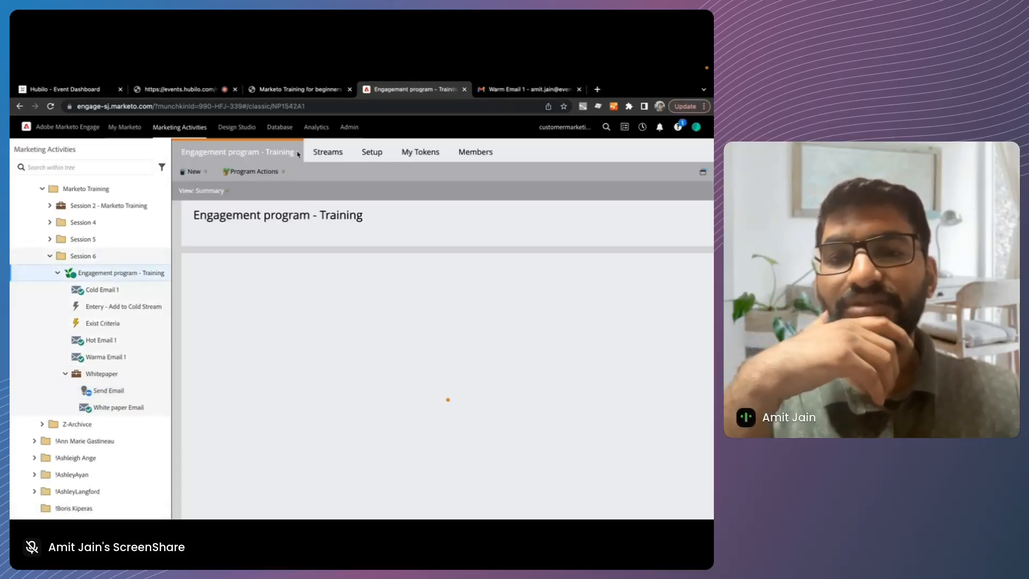
left_click(327, 153)
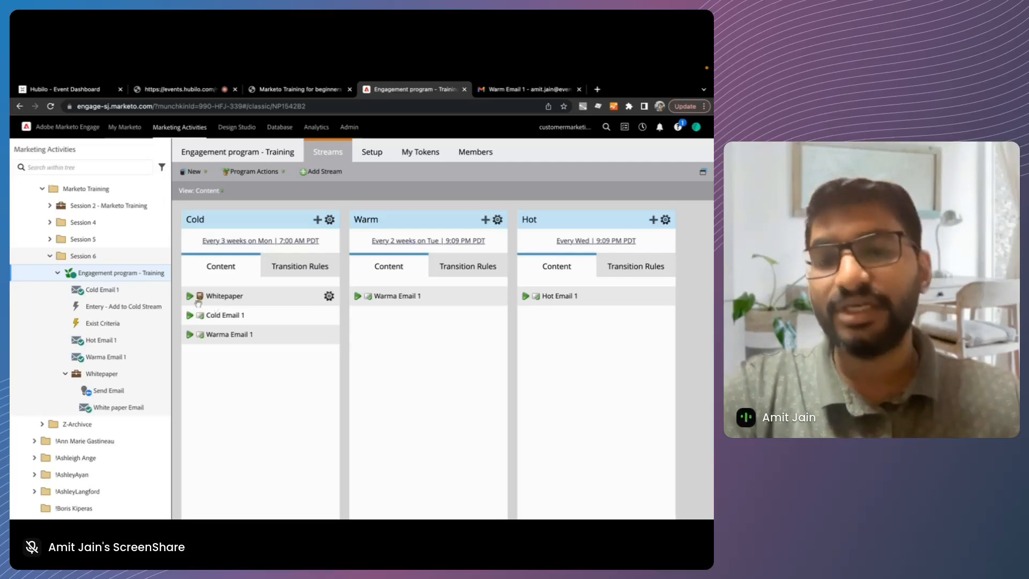
left_click(113, 393)
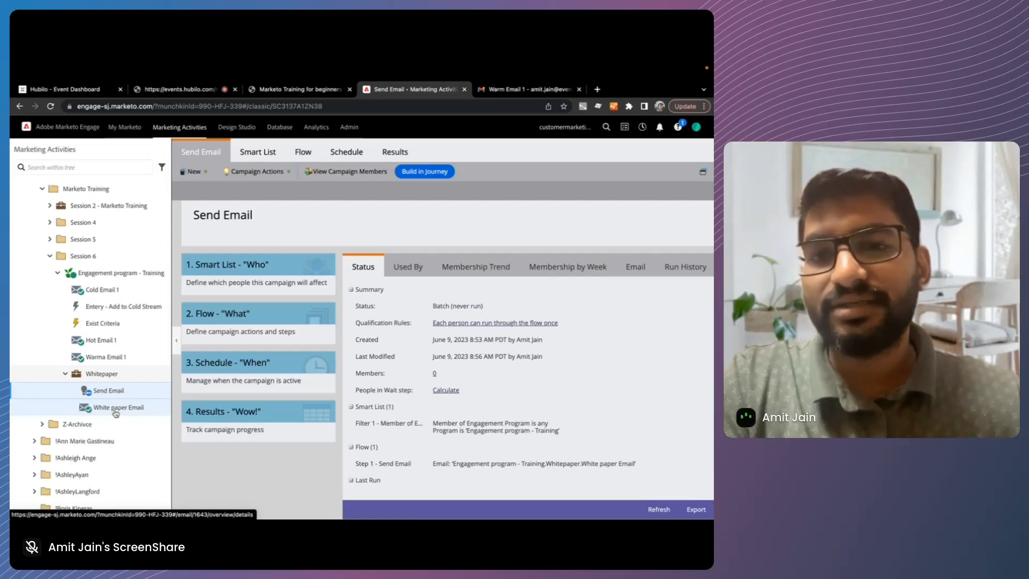
left_click(121, 273)
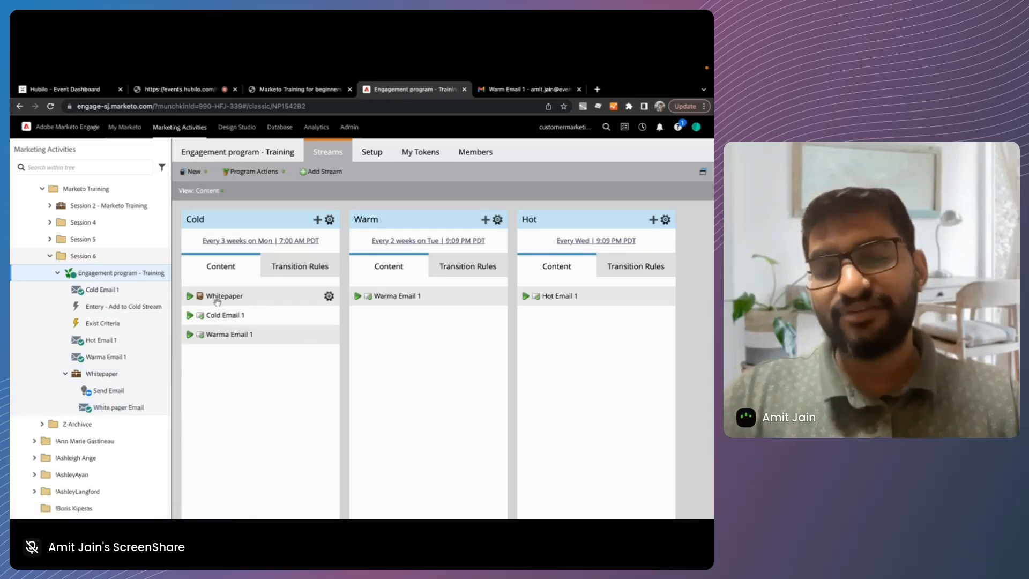
Step: Open the smart list of the Whitepaper program's Send Email campaign and search its filters for "filled"
left_click(109, 391)
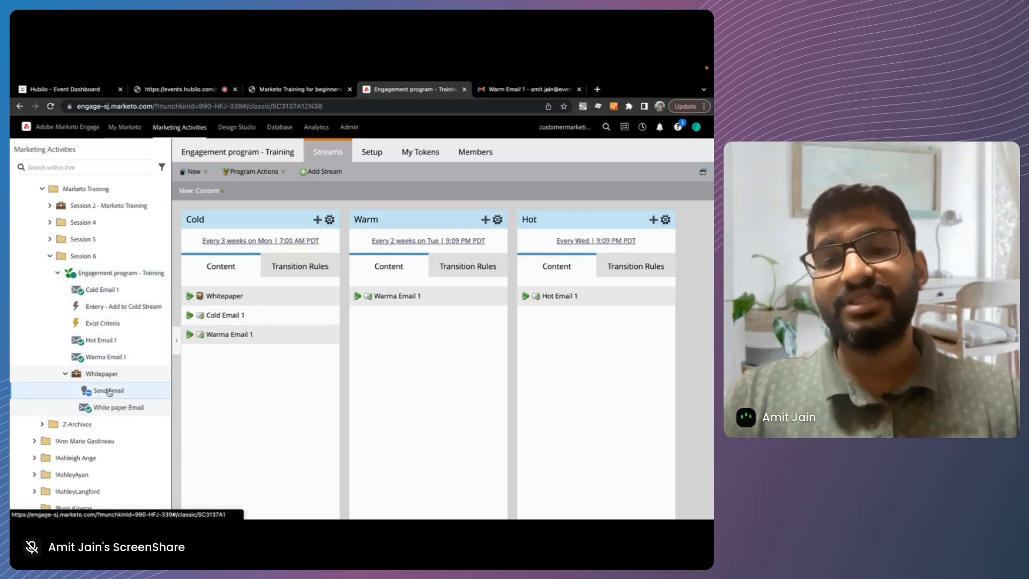
left_click(262, 151)
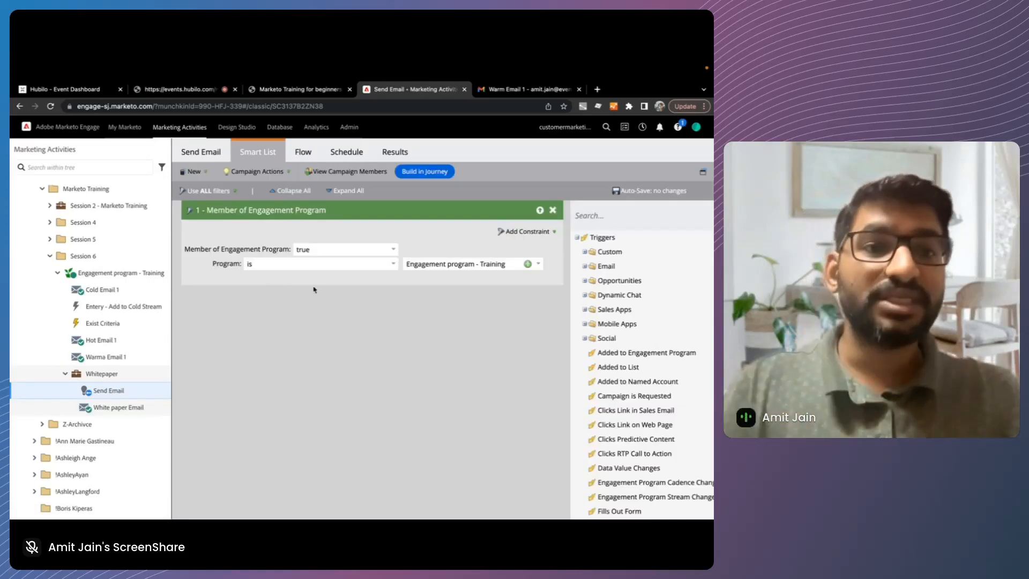
left_click(594, 213)
type("filled")
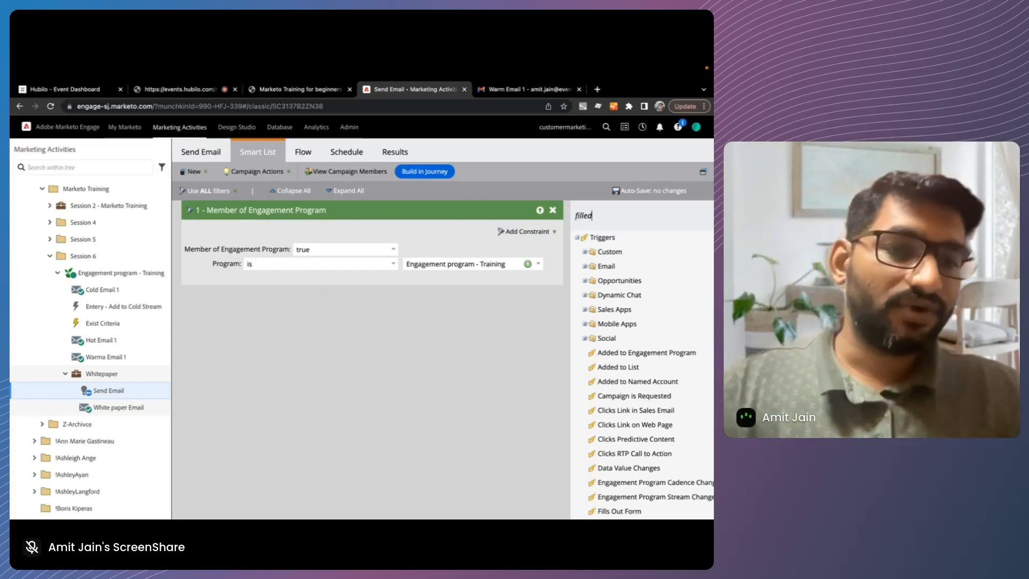
Step: Add a Filled Out Form filter with form name Whitepaper to the smart list and remove its date of activity constraint
left_click_drag(629, 267, 375, 327)
left_click(428, 338)
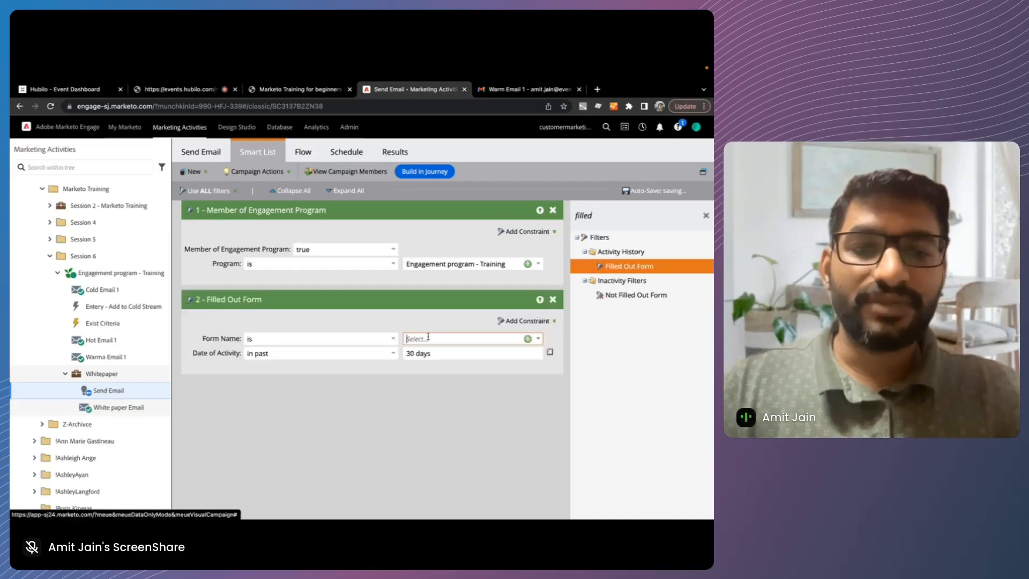
type("Who")
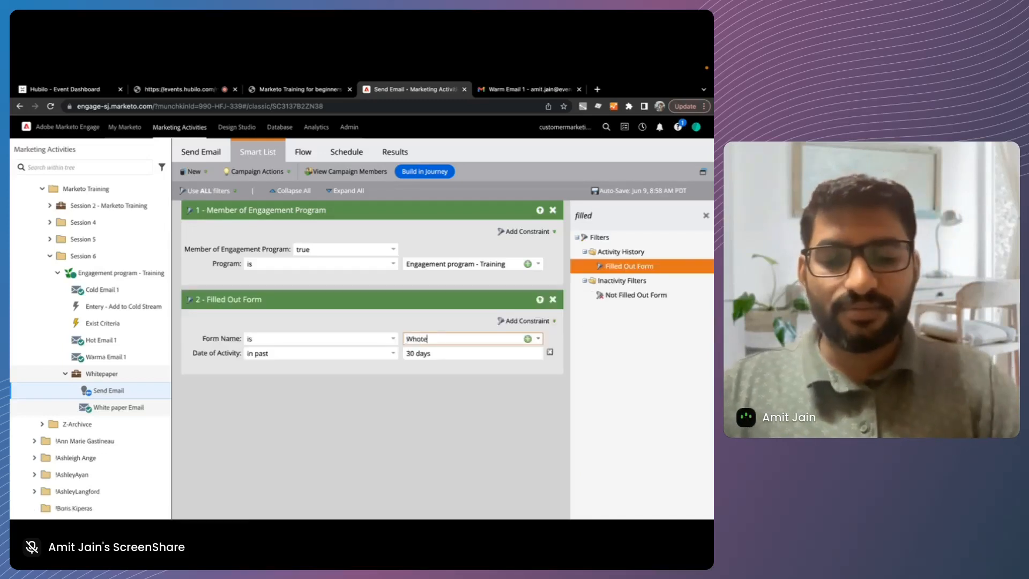
type("te")
key("ctrl+a")
type("Wh")
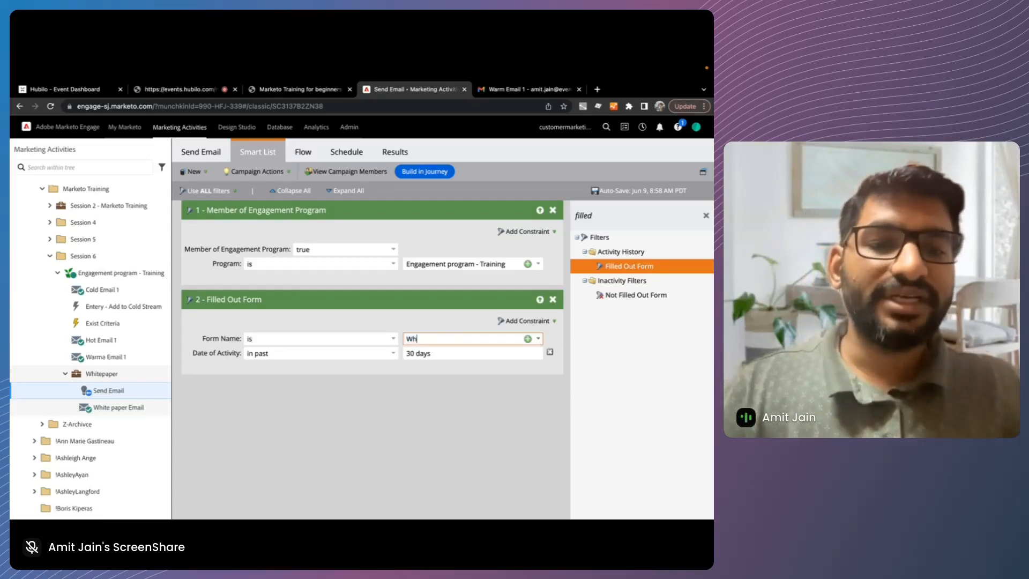
type("itepaper")
left_click(550, 352)
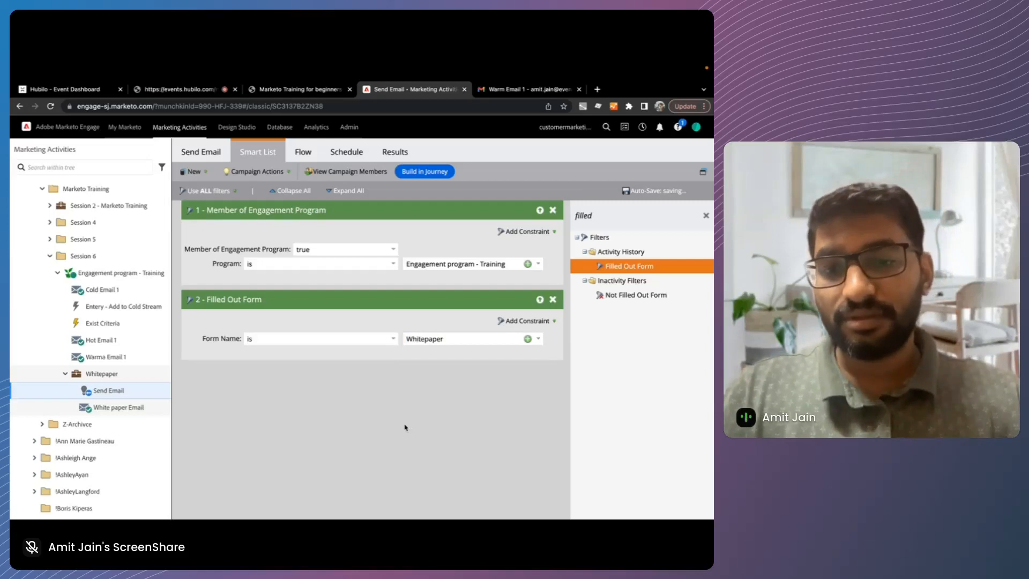
Step: Replace the Filled Out Form filter with a Not Filled Out Form filter for the Whitepaper form, without a date constraint
left_click(322, 338)
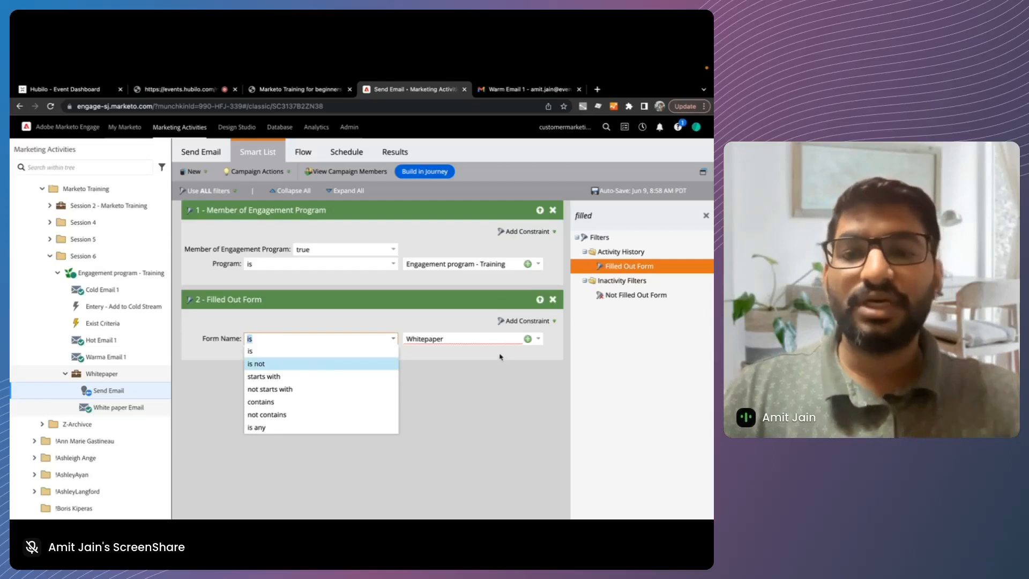
left_click_drag(635, 295, 455, 301)
left_click(551, 352)
double_click(434, 414)
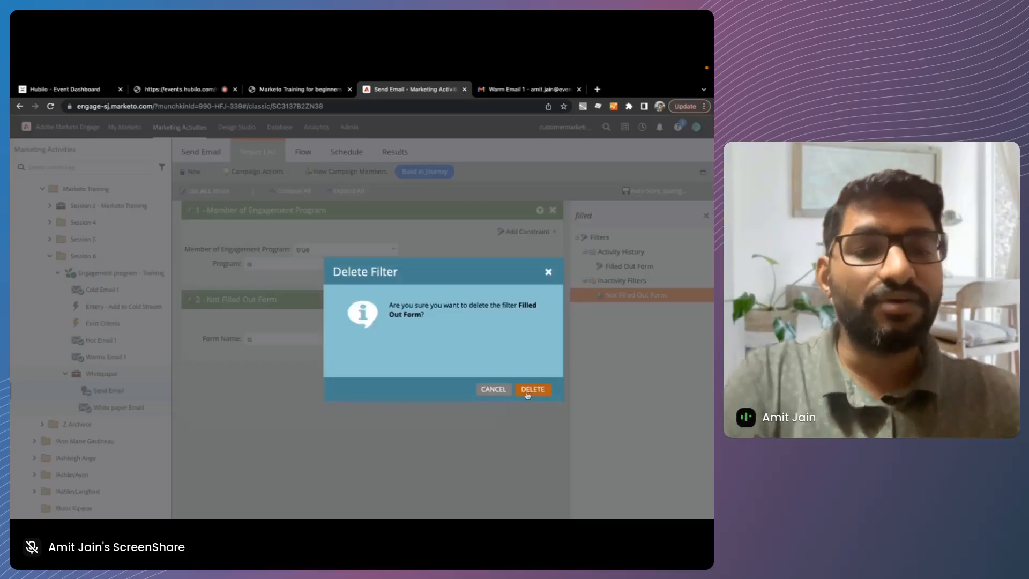
left_click(530, 388)
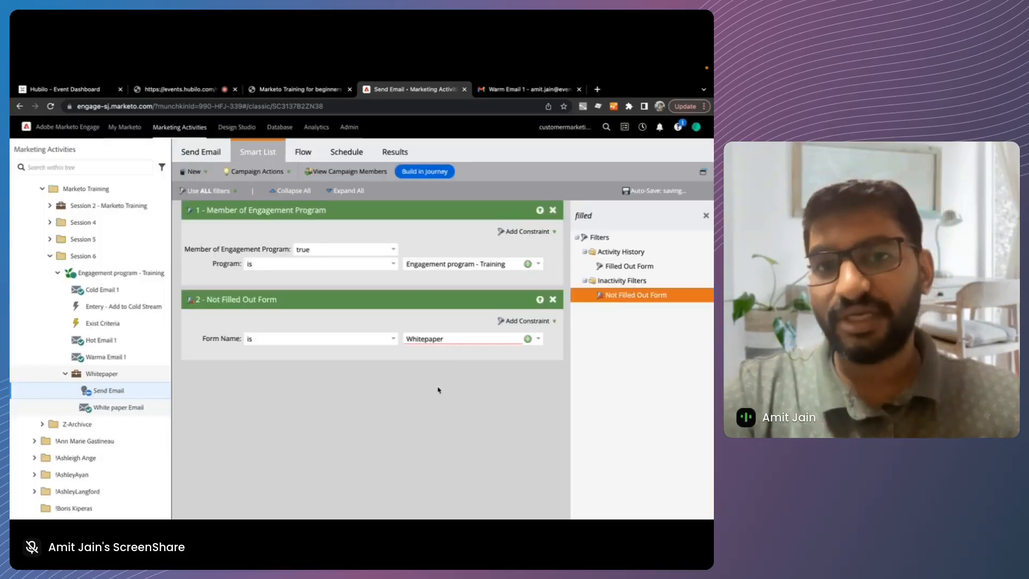
left_click(303, 152)
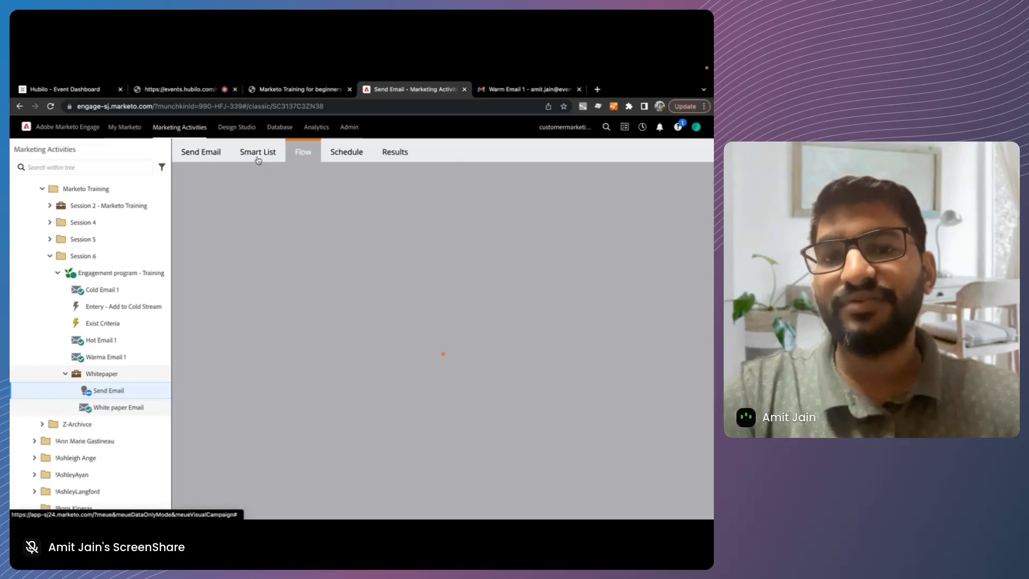
left_click(257, 153)
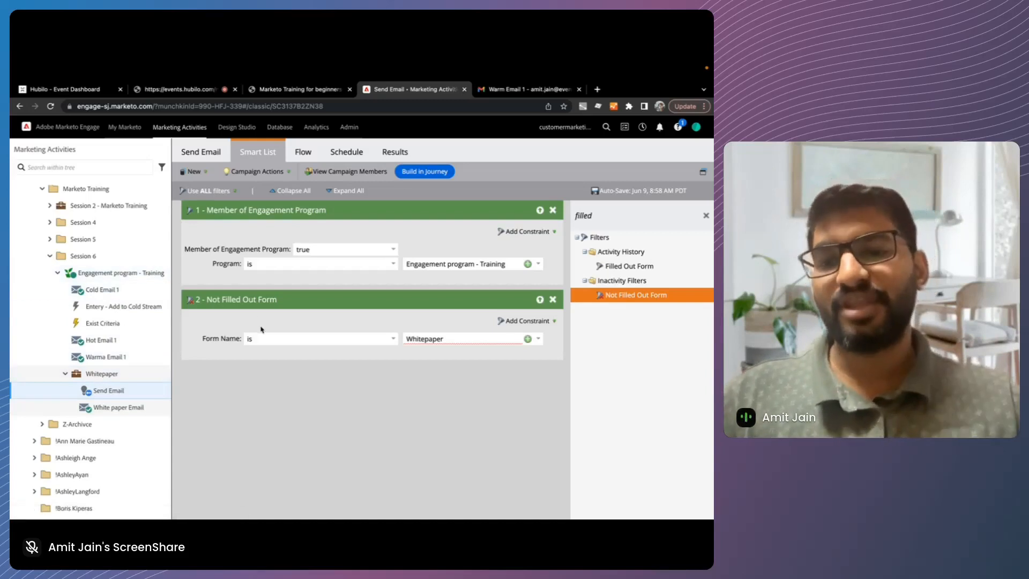
Step: Switch to the presentation, advance it to the Engagement Programs – Reports slide, and return to Marketo
key("ctrl+Left")
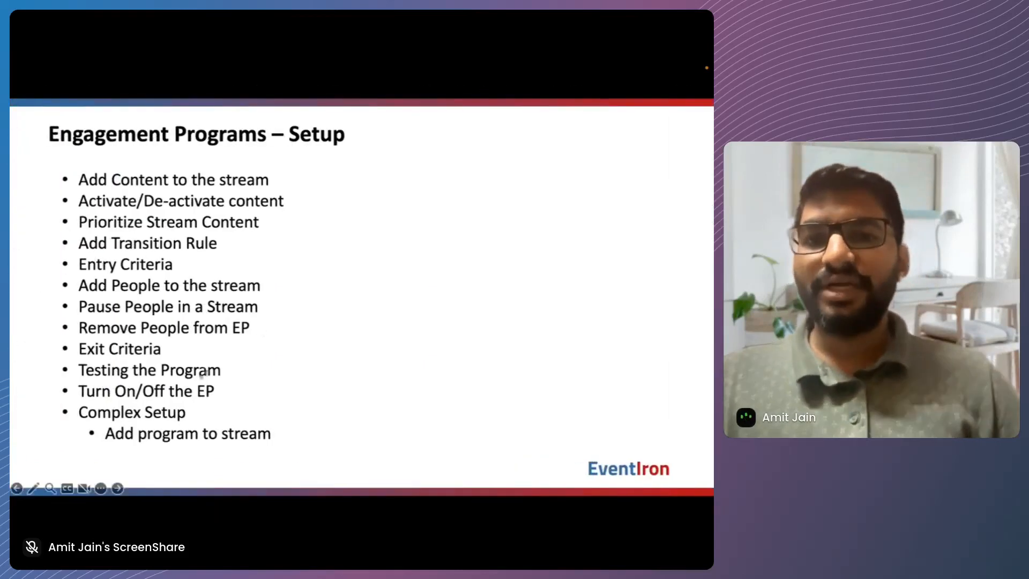
key("Right")
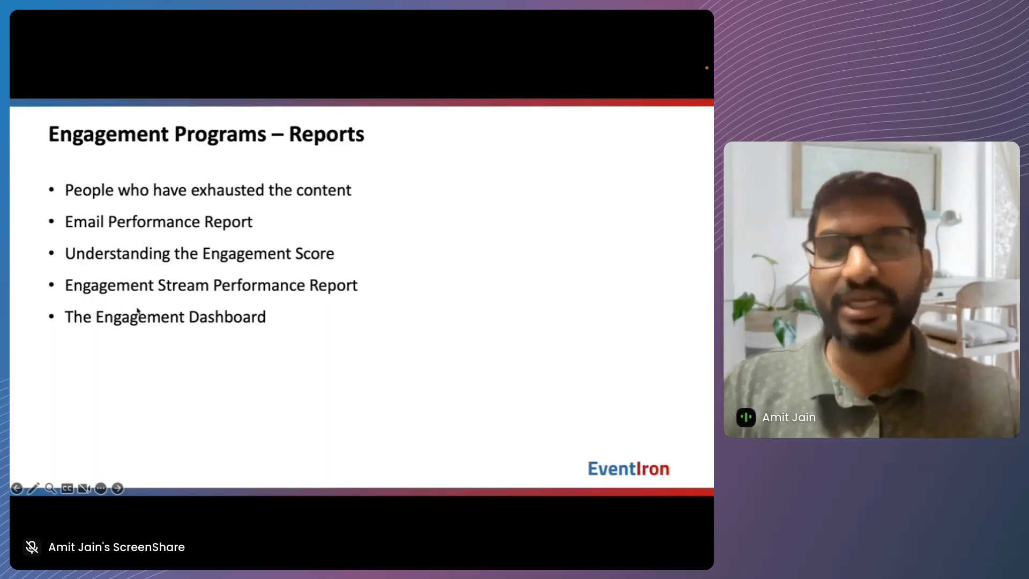
key("ctrl+Right")
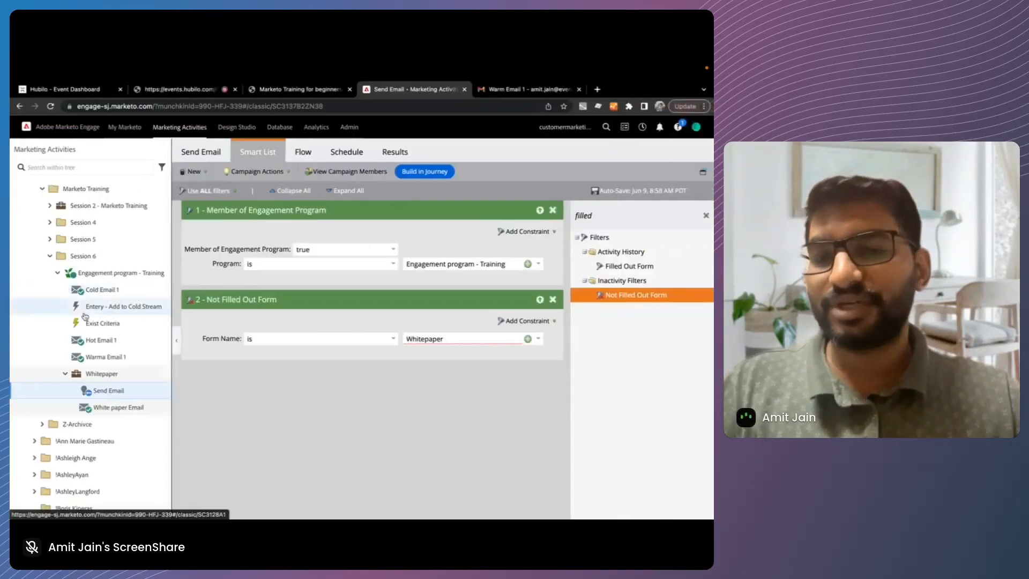
Step: Start a new local report under Engagement program - Training and examine the available report types
right_click(110, 273)
left_click(133, 298)
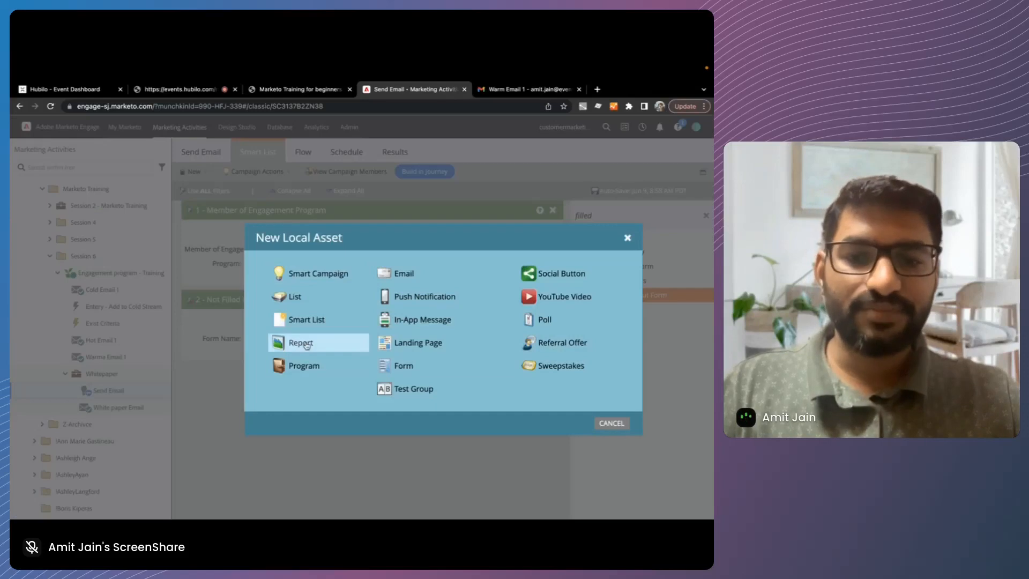
left_click(306, 345)
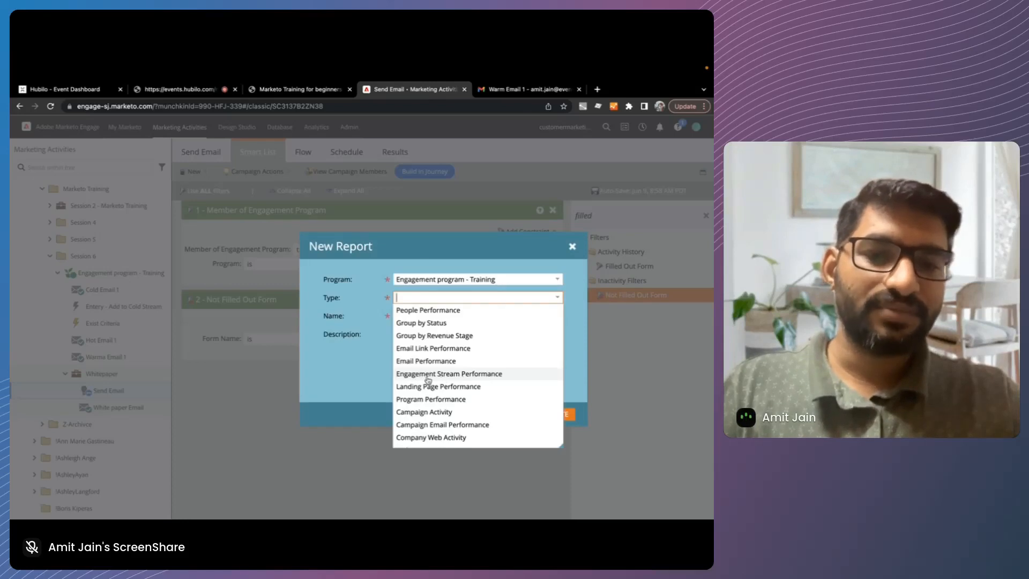
scroll(429, 387, "down", 1)
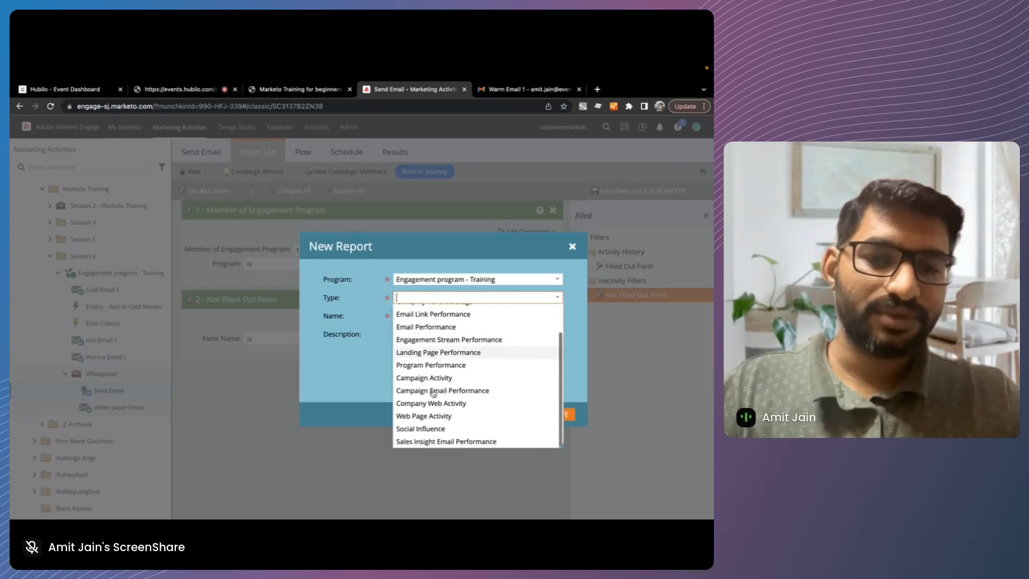
scroll(426, 395, "up", 1)
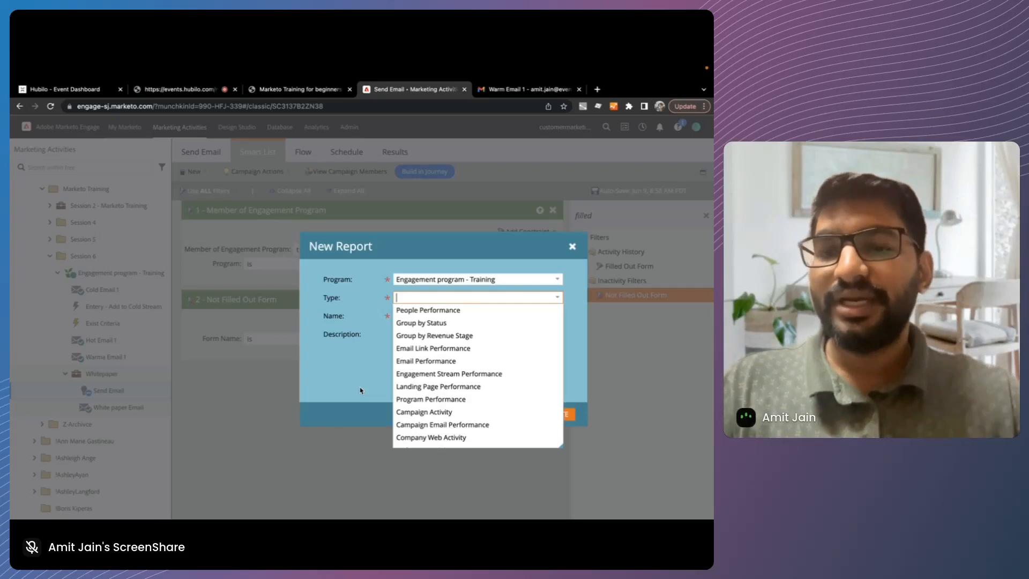
Step: Check the Reports slide, reopen Engagement program - Training in Marketo, and switch to the Hubilo live session studio
key("super+Tab")
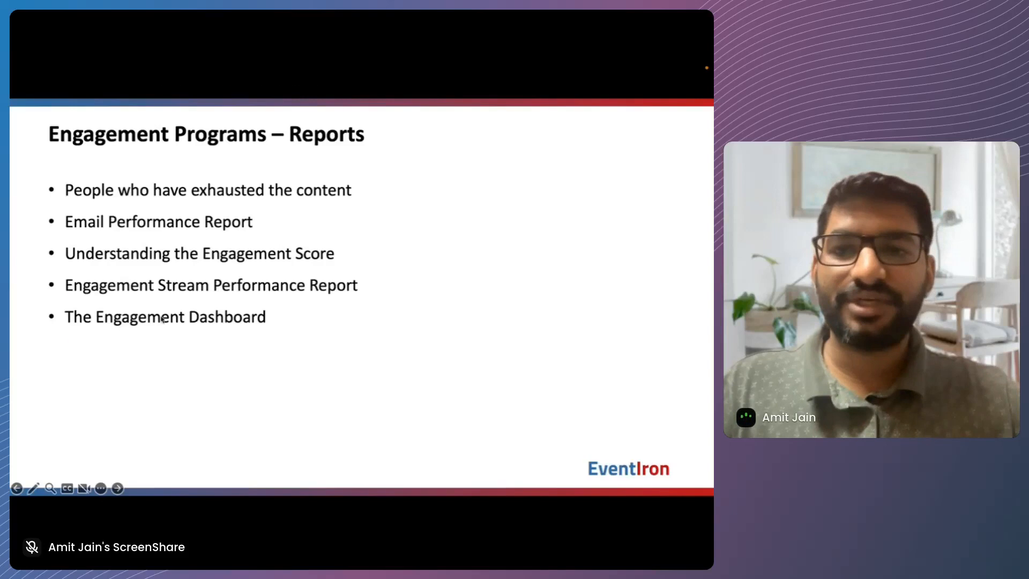
key("super+Tab")
left_click(121, 273)
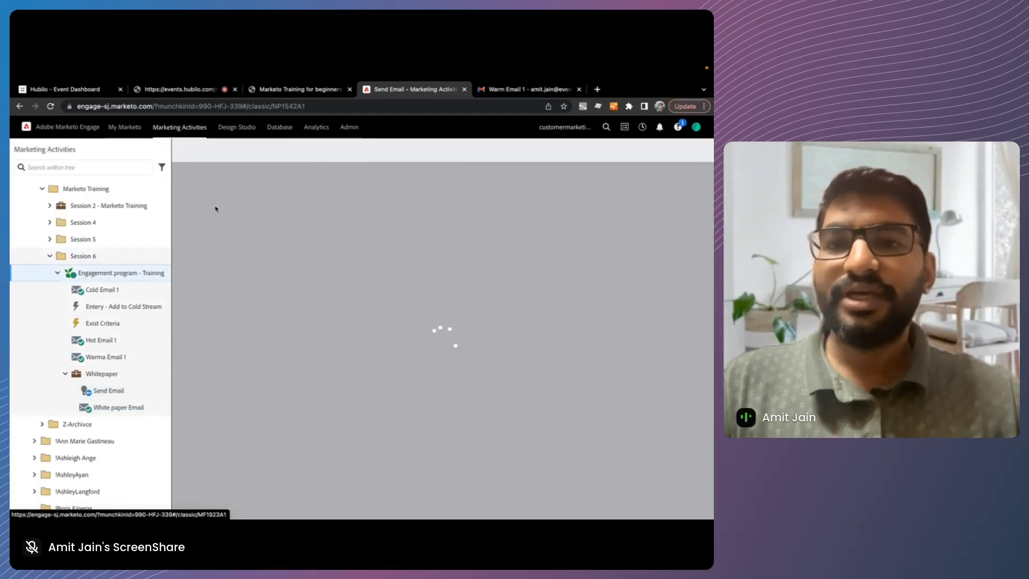
left_click(204, 92)
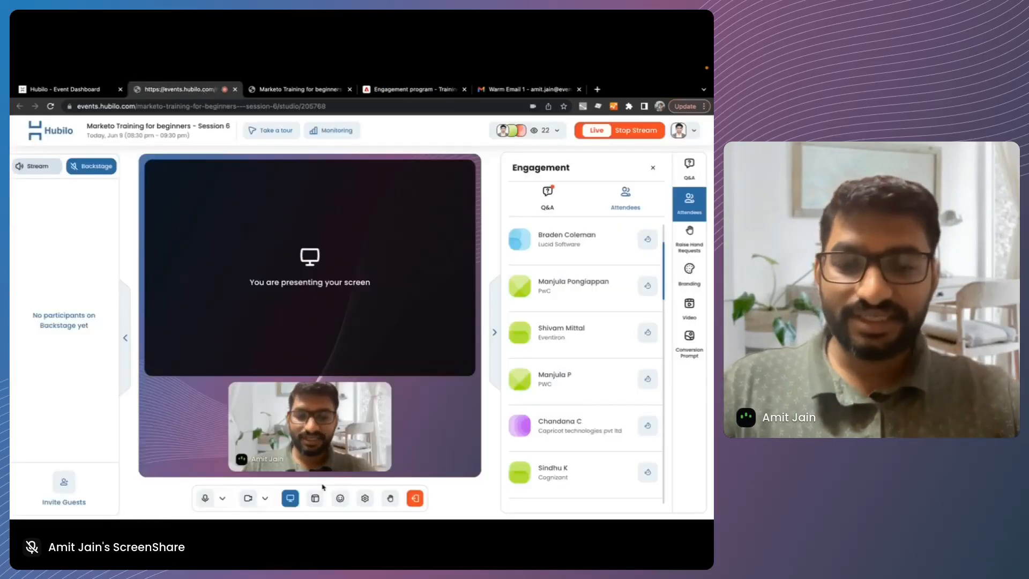